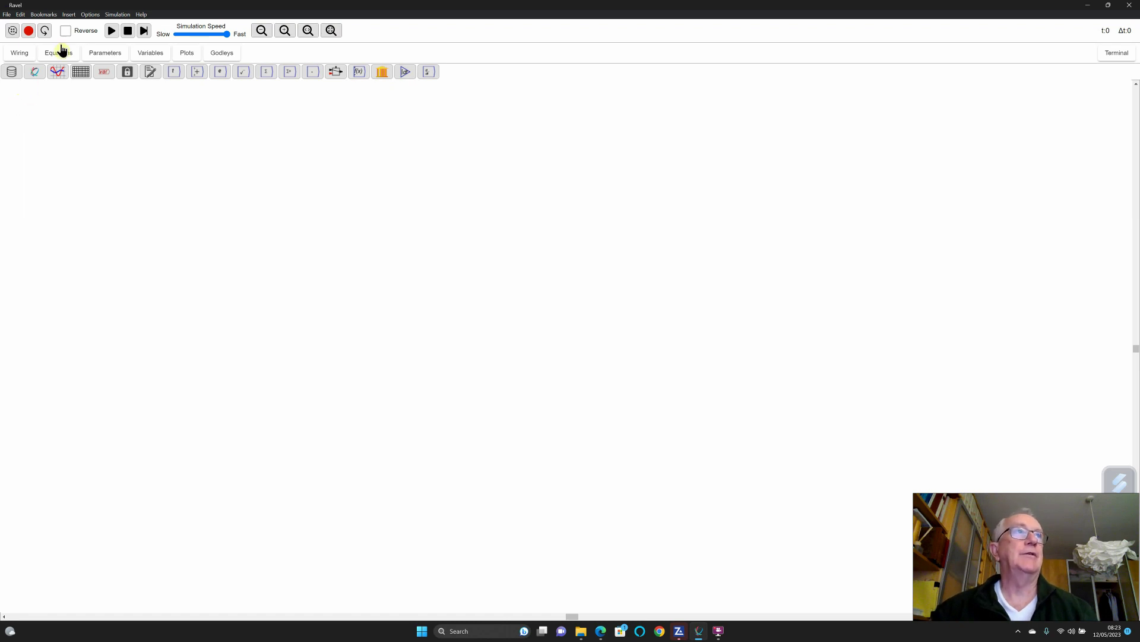
click(6, 14)
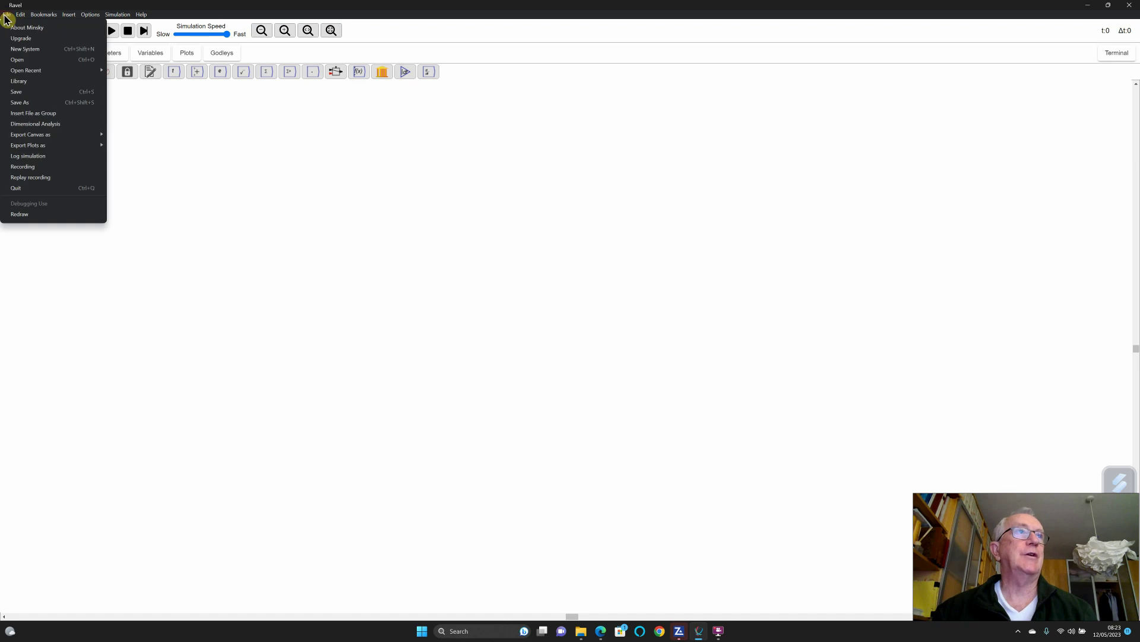
mouse_move(52, 138)
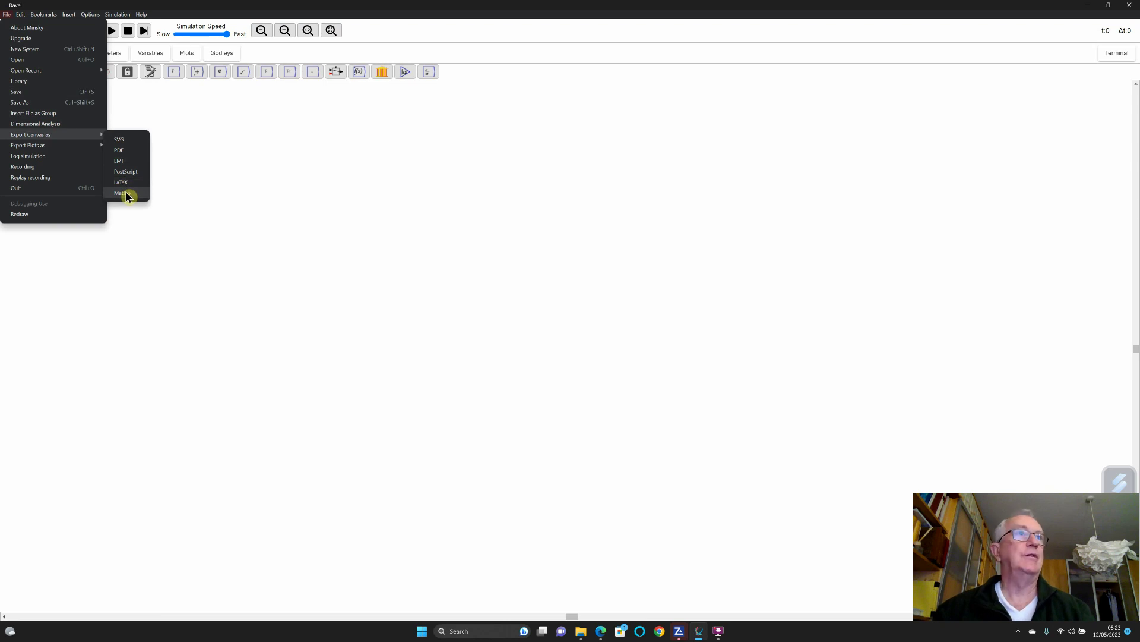
click(174, 196)
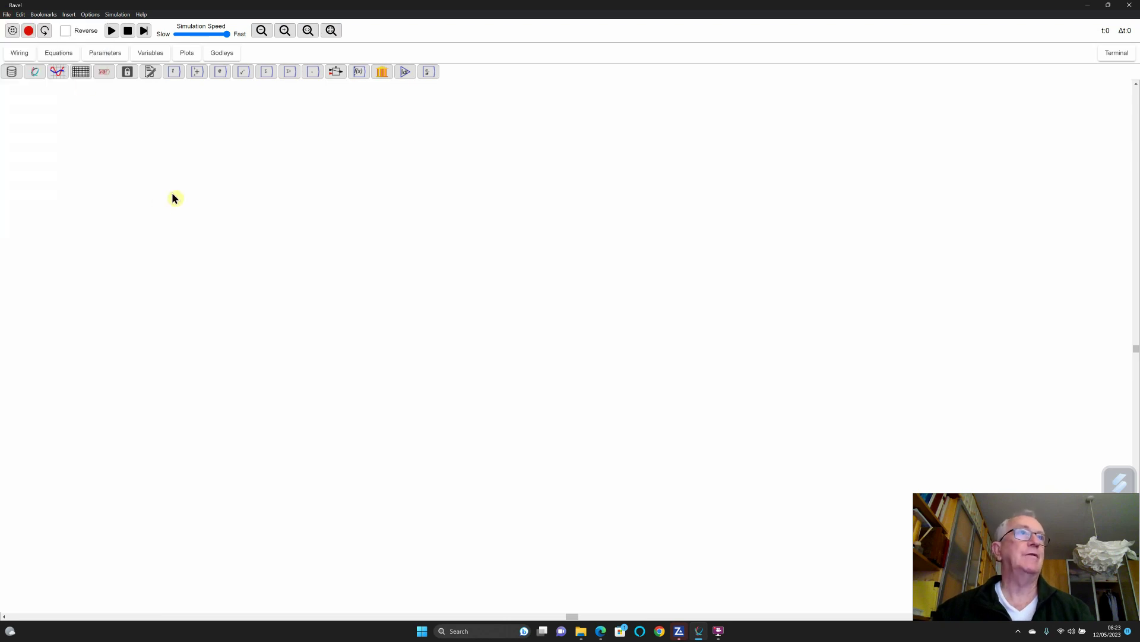
click(19, 16)
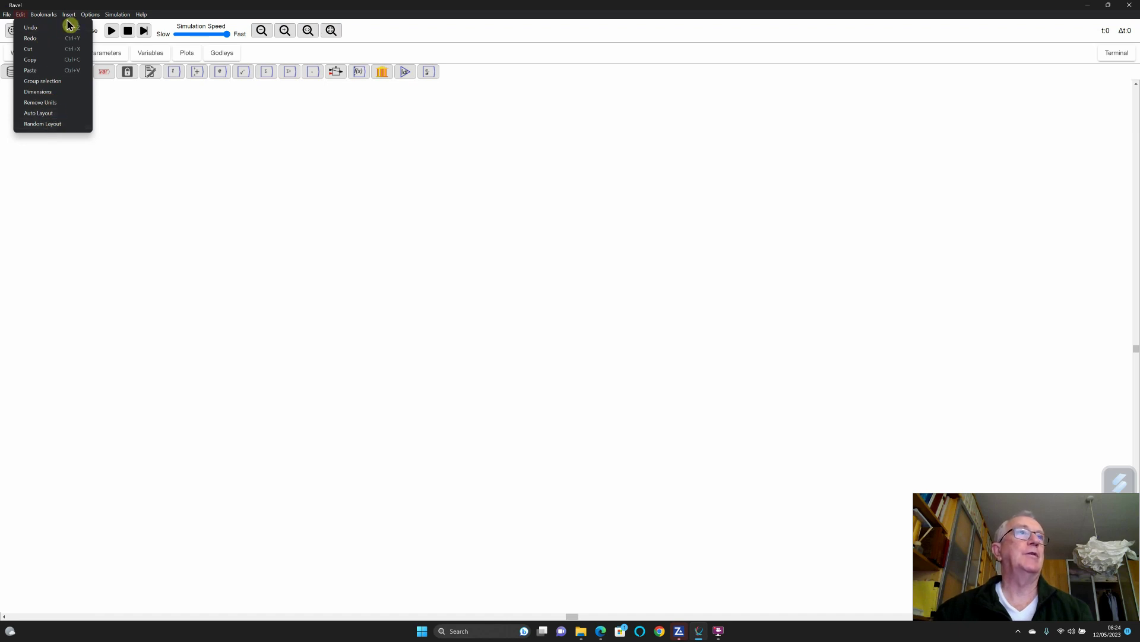
Insert an add operation from the binary operations and place it on the canvas
mouse_move(69, 18)
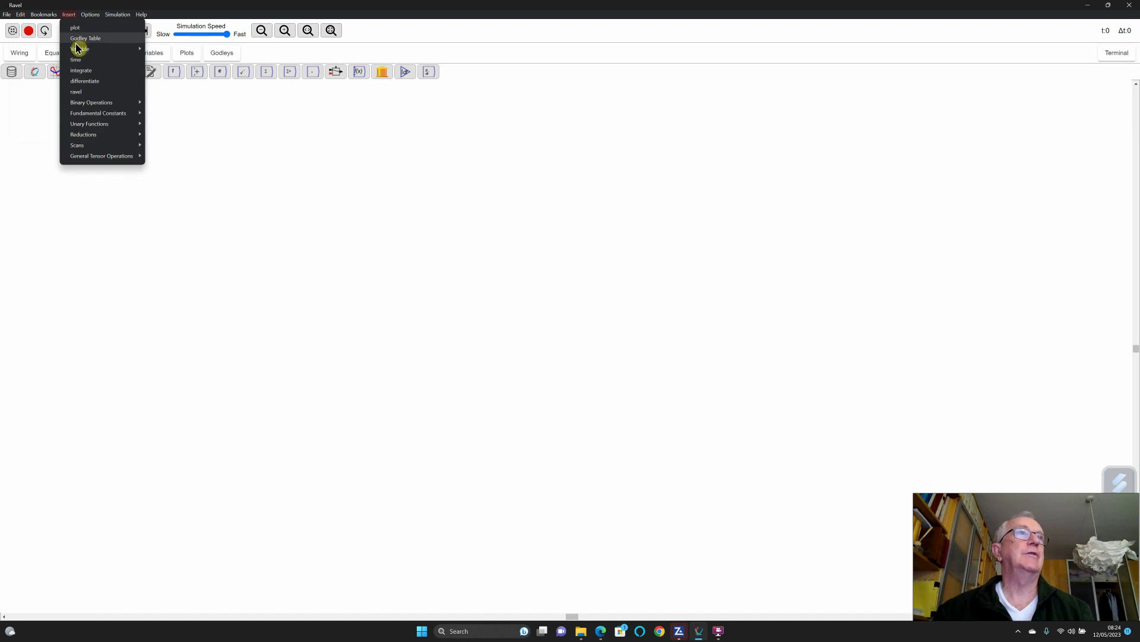
mouse_move(79, 52)
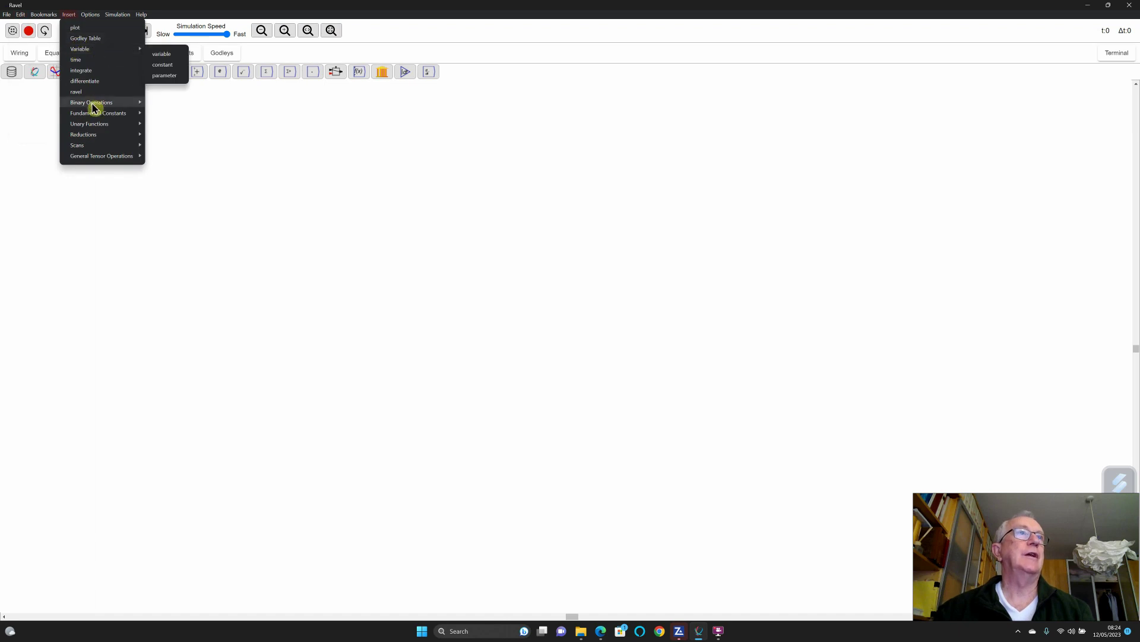
mouse_move(95, 107)
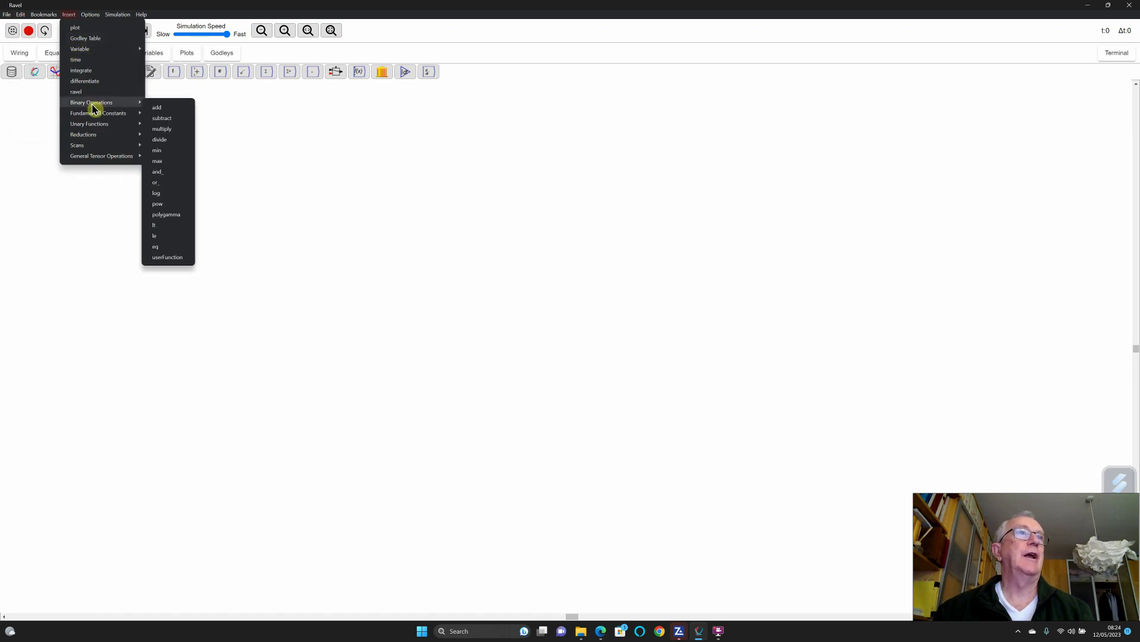
click(159, 109)
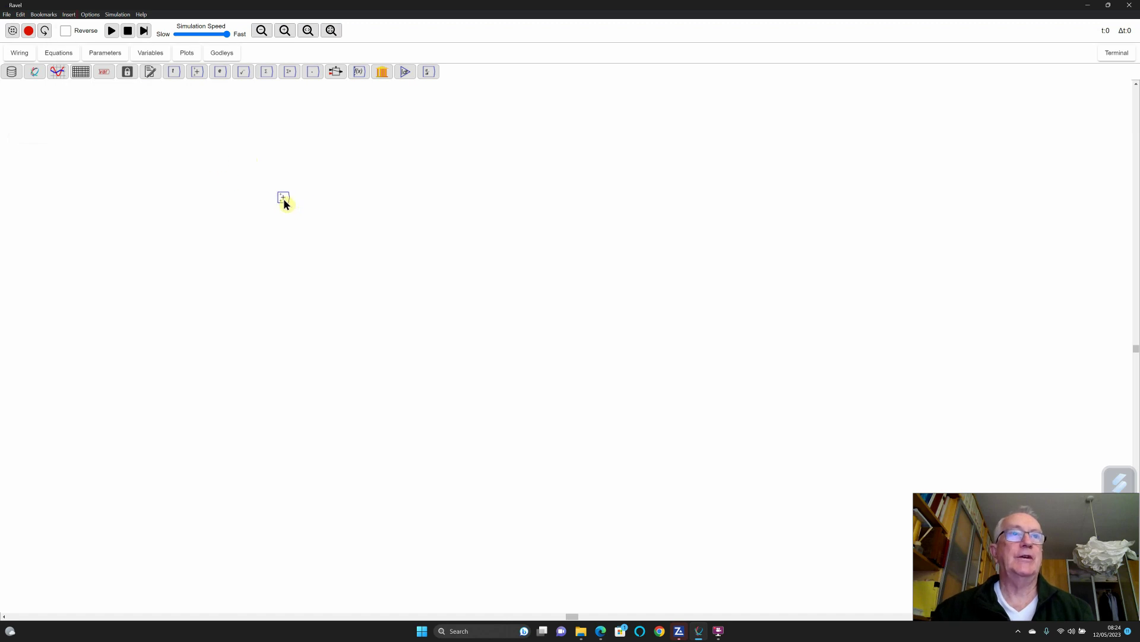
click(290, 213)
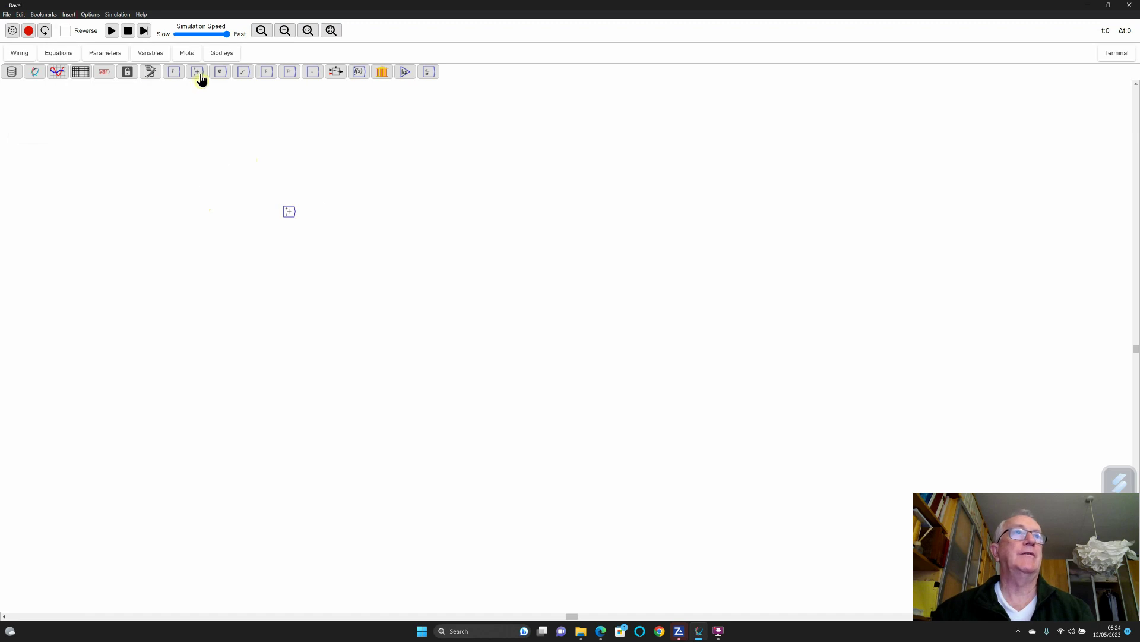
Place a function block beside the add operation, and delete both blocks from the canvas
mouse_move(199, 76)
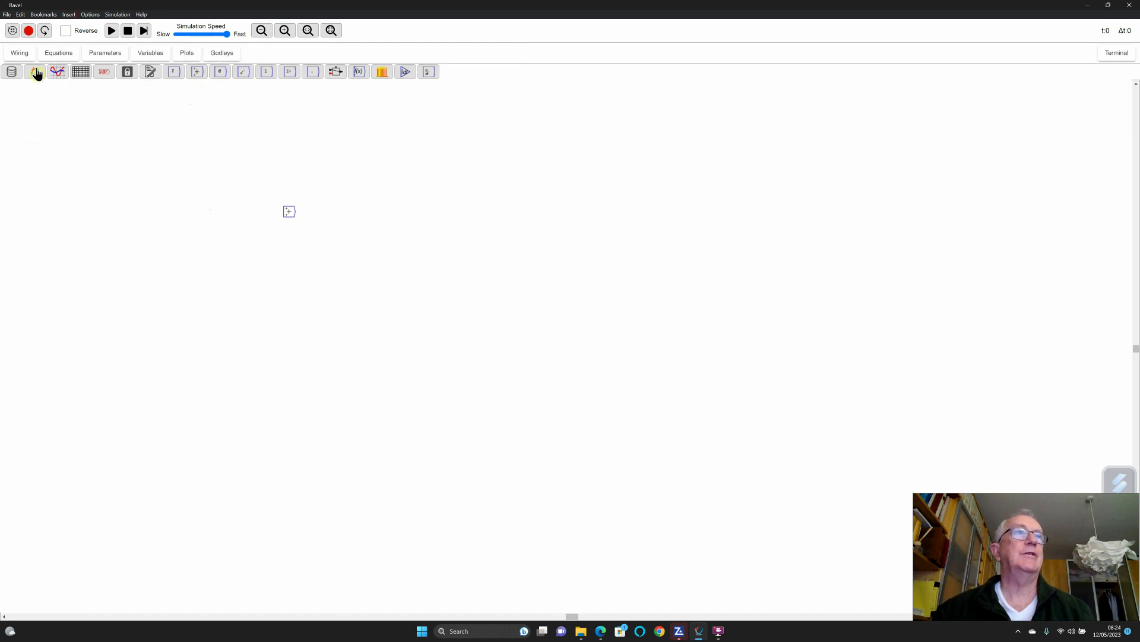
click(243, 72)
click(244, 55)
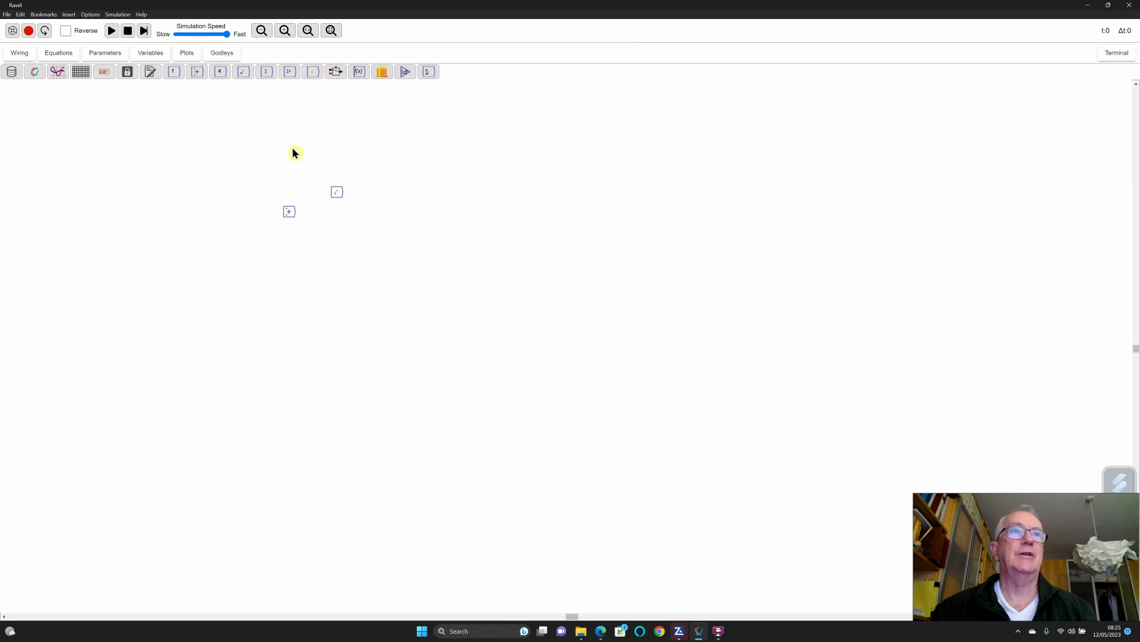
drag(251, 149, 397, 259)
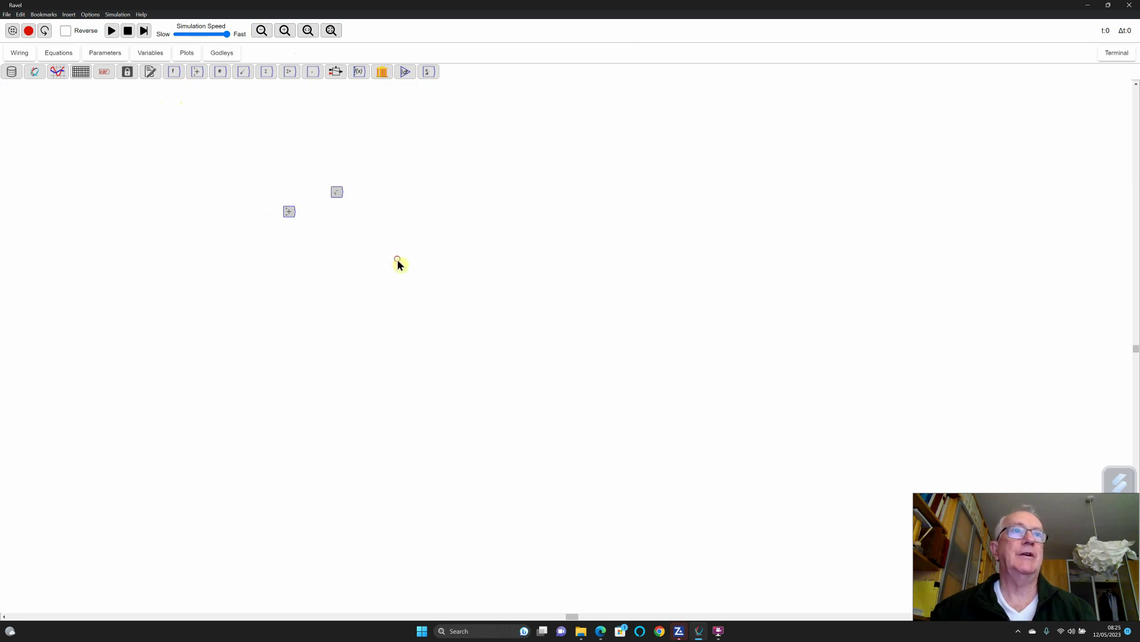
key(Delete)
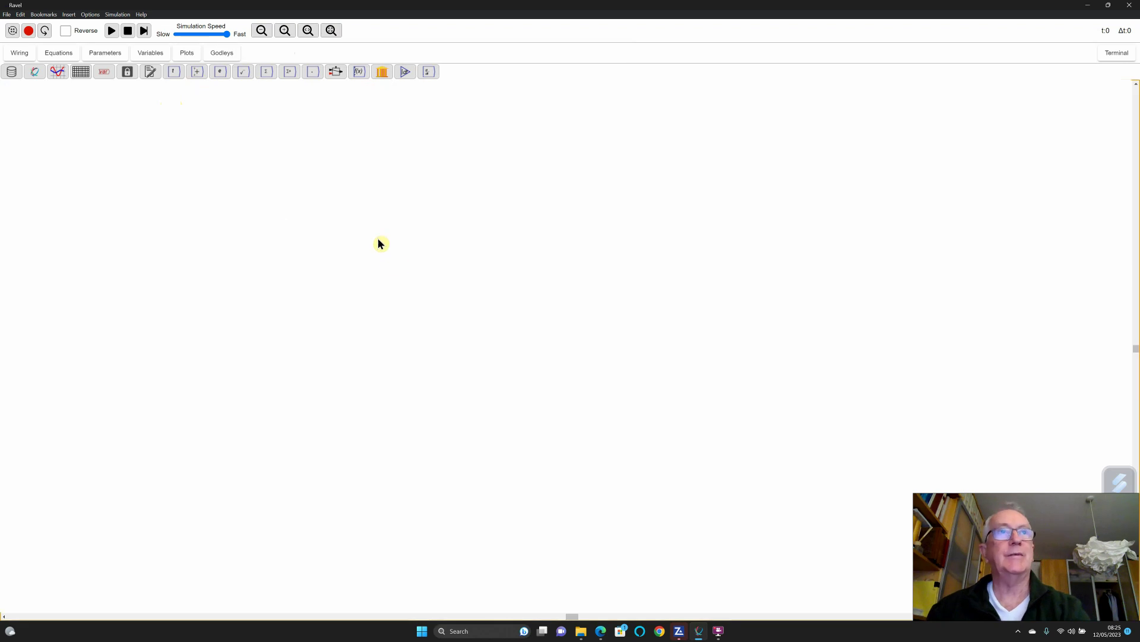
Place a Godley table on the canvas and title it "Banking Sector"
click(382, 74)
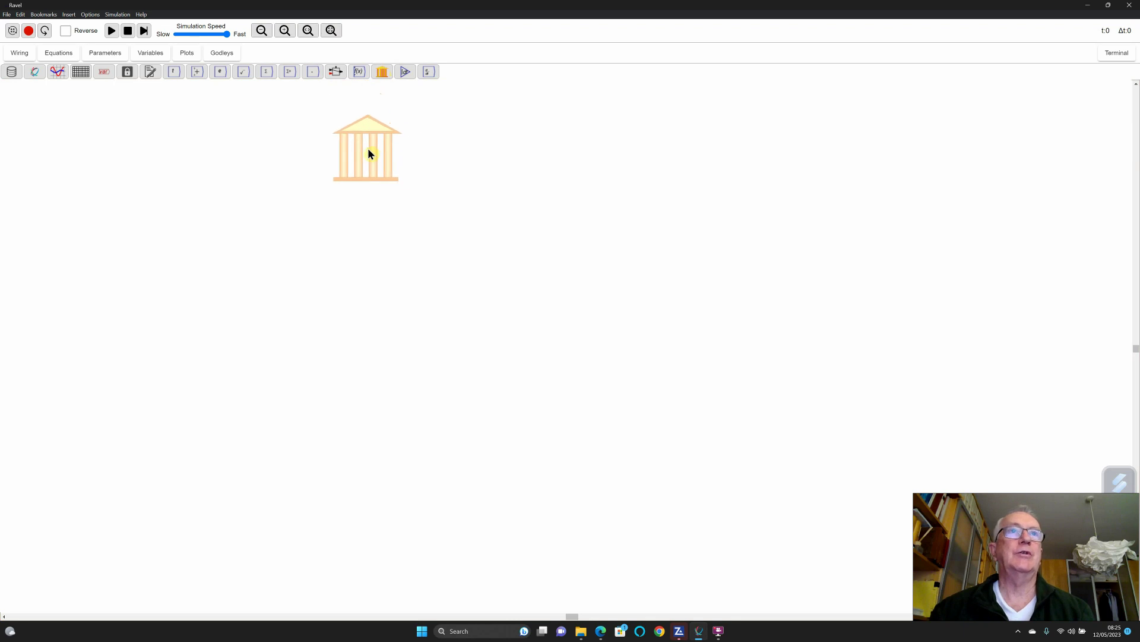
click(270, 162)
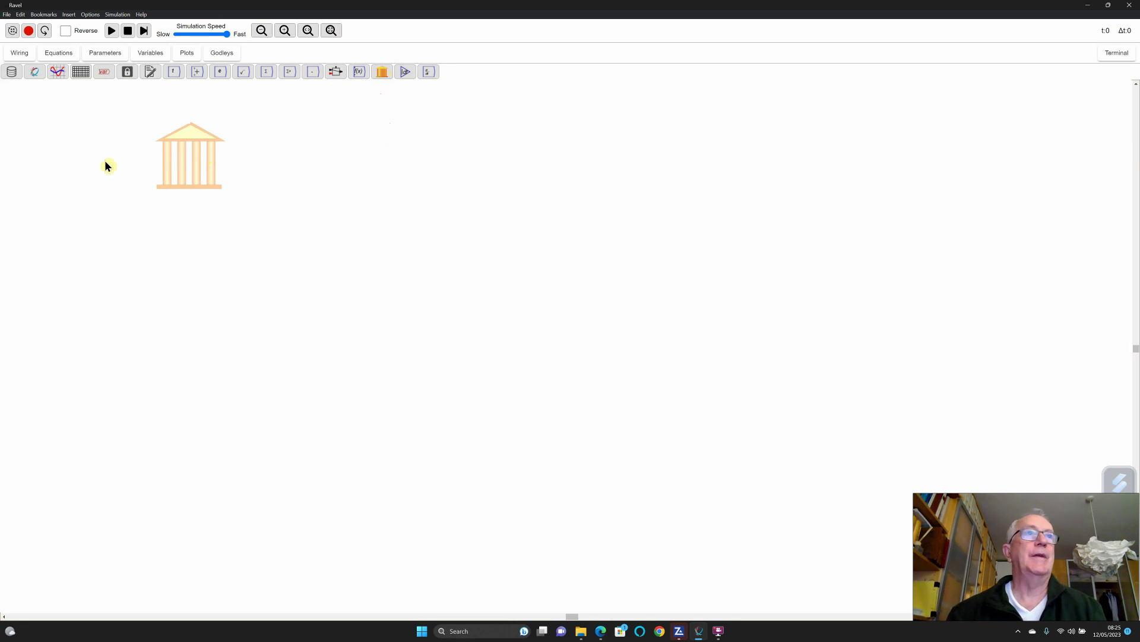
right_click(185, 164)
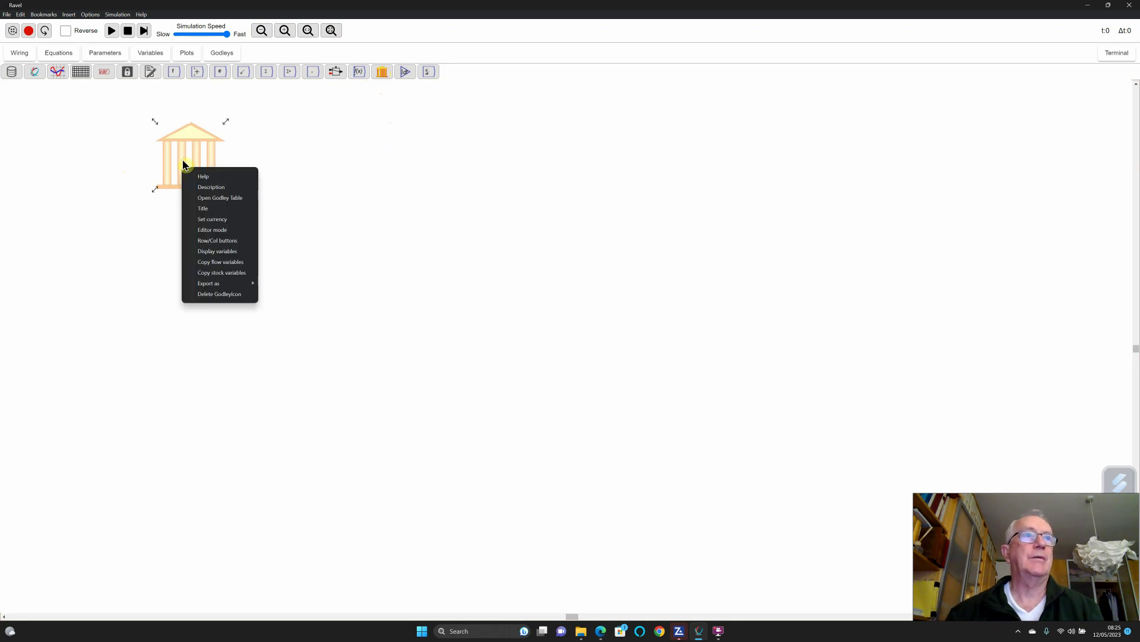
click(203, 208)
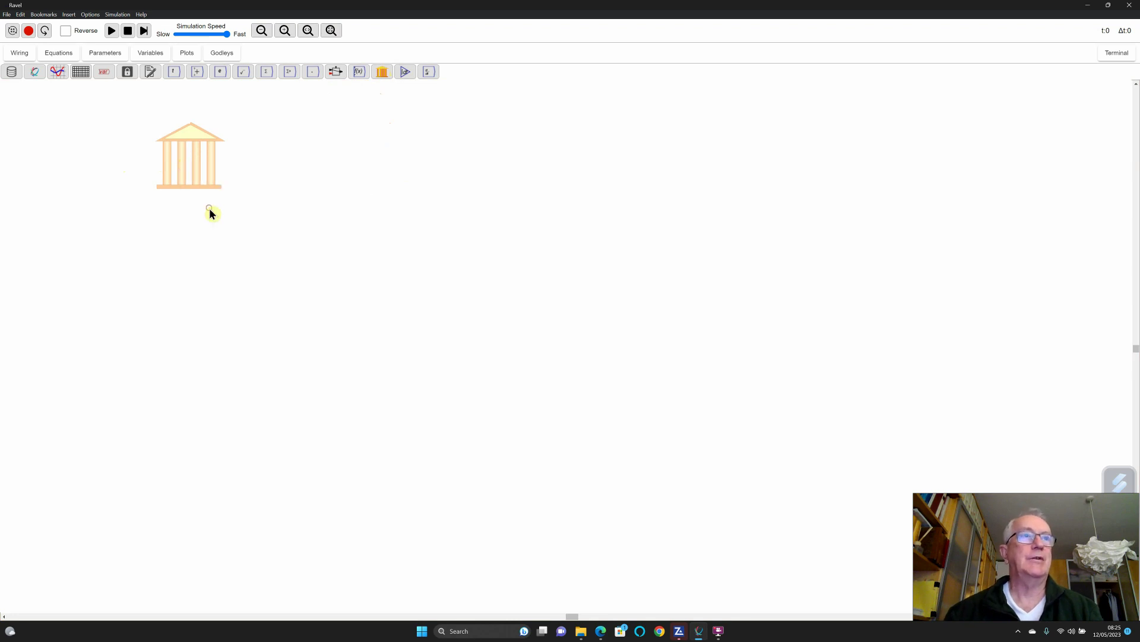
text(Bank)
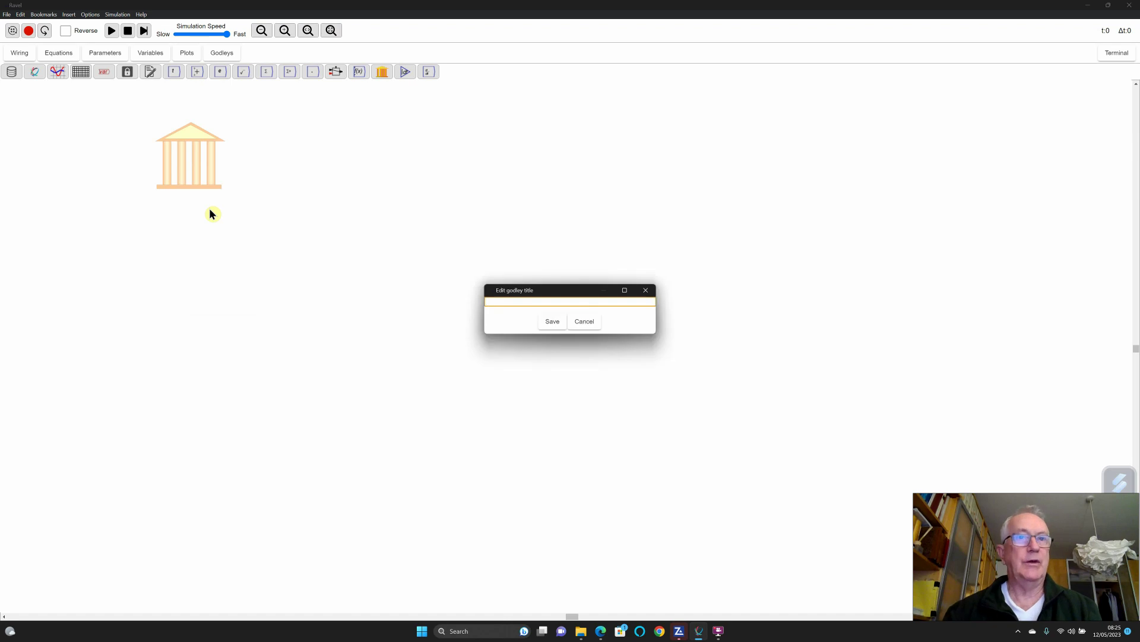
text(ing )
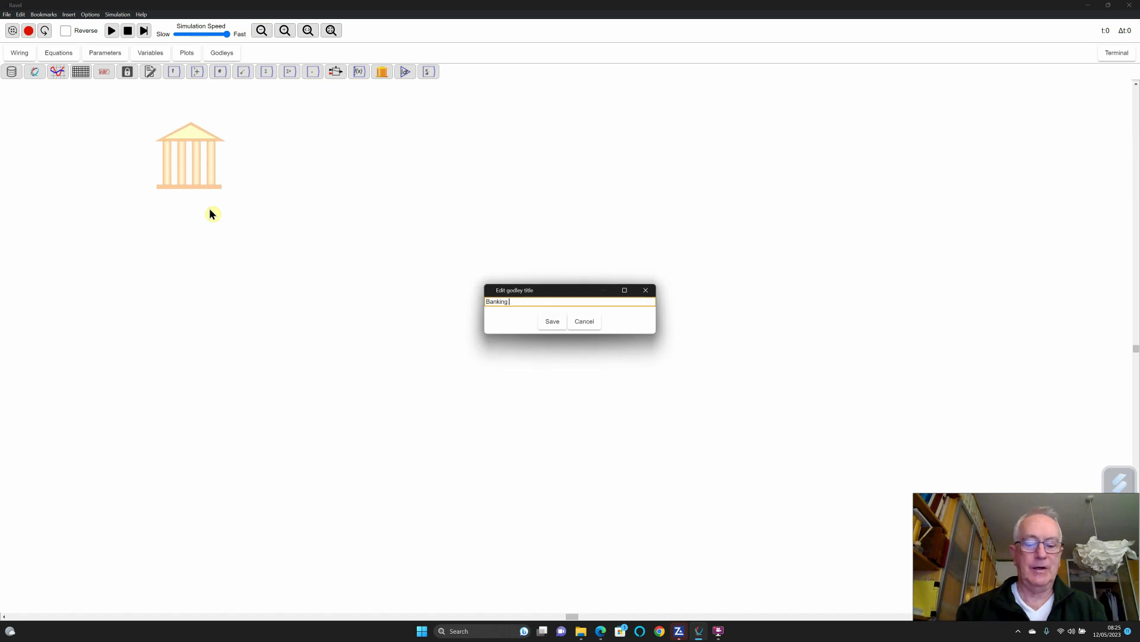
text(Sector)
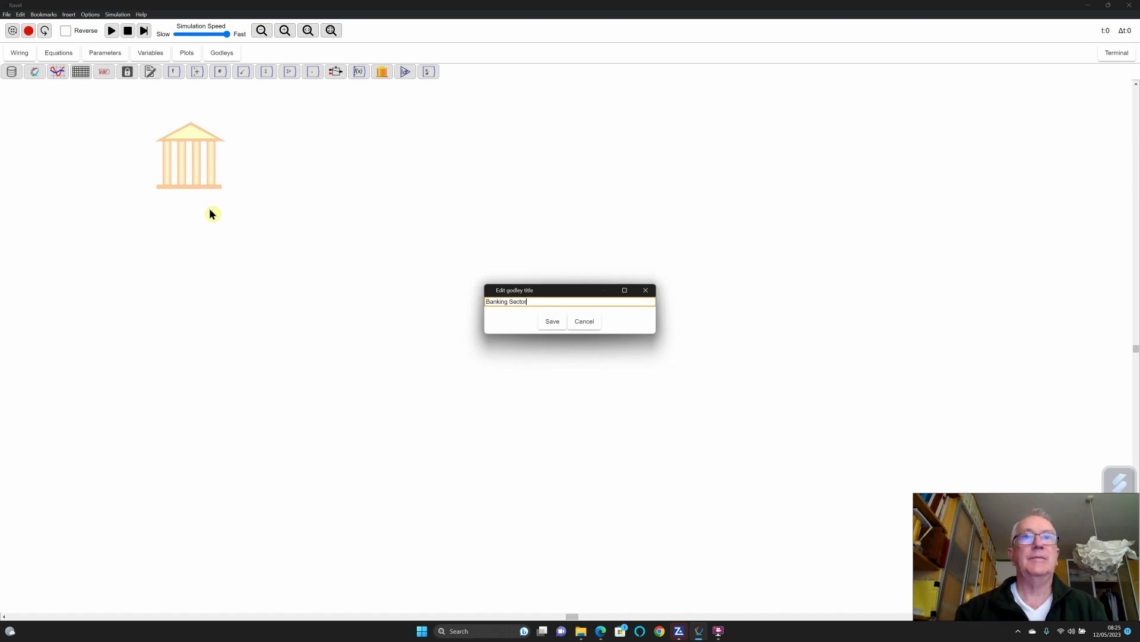
click(552, 323)
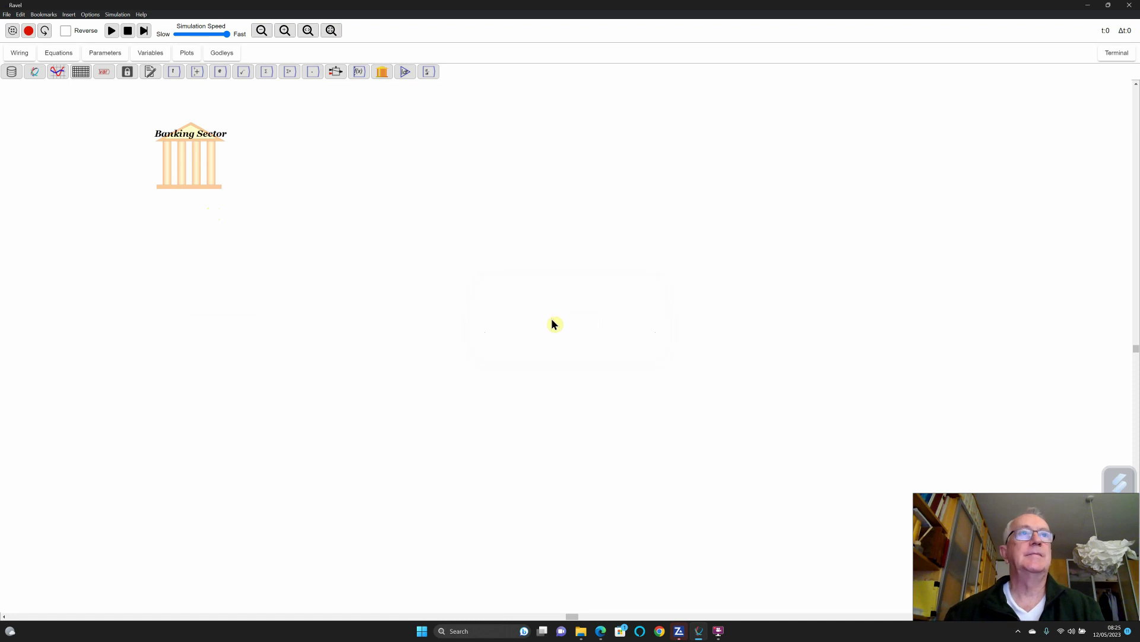
Switch the Banking Sector table to editor mode and enlarge it until its columns are readable on the canvas
right_click(207, 164)
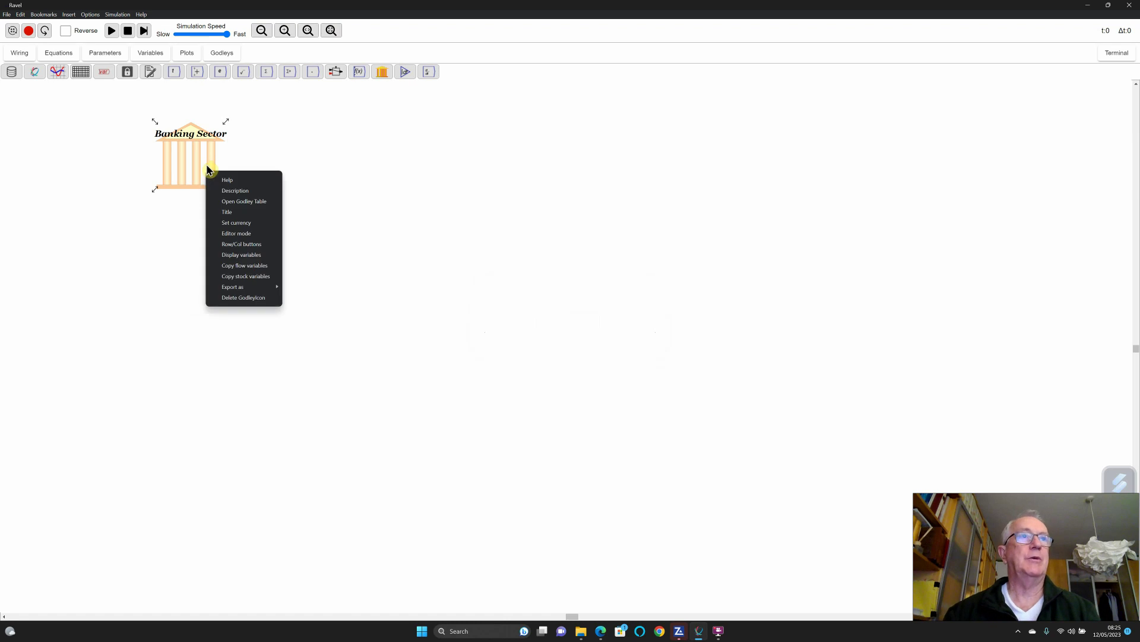
click(248, 233)
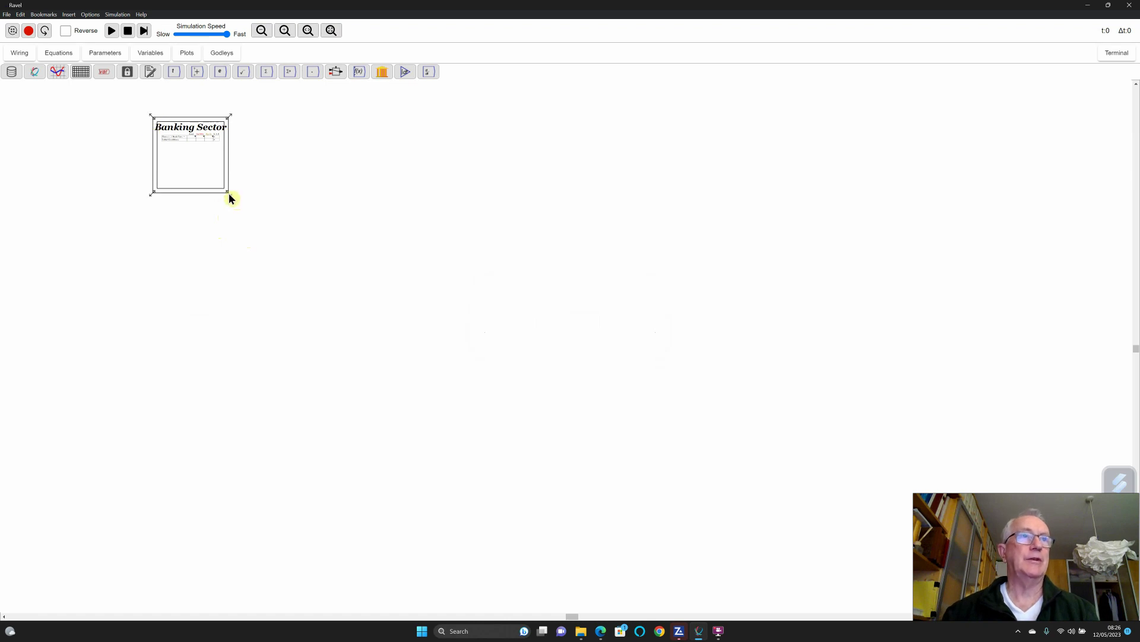
drag(229, 193, 416, 198)
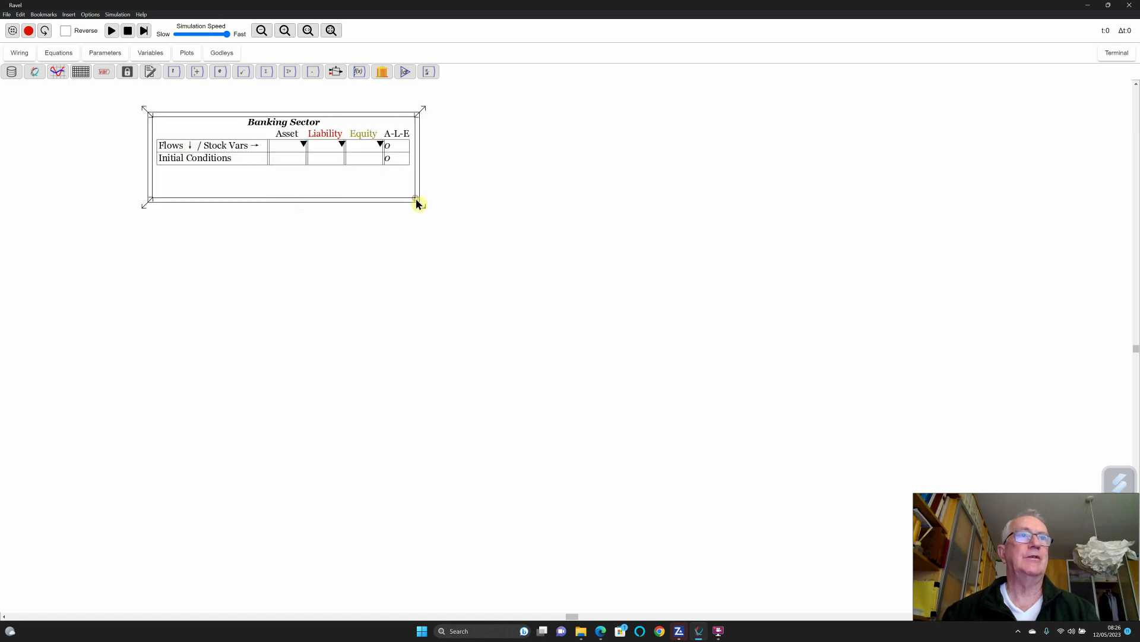
Open the Banking Sector Godley table in its own window, place it below the canvas table and widen it
right_click(282, 178)
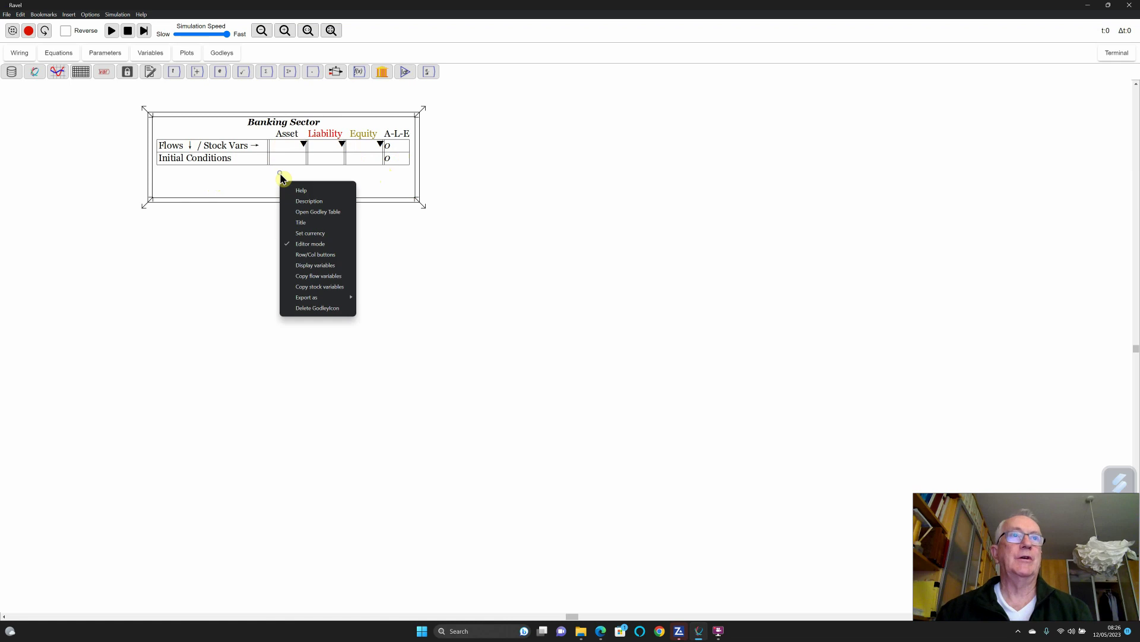
click(321, 213)
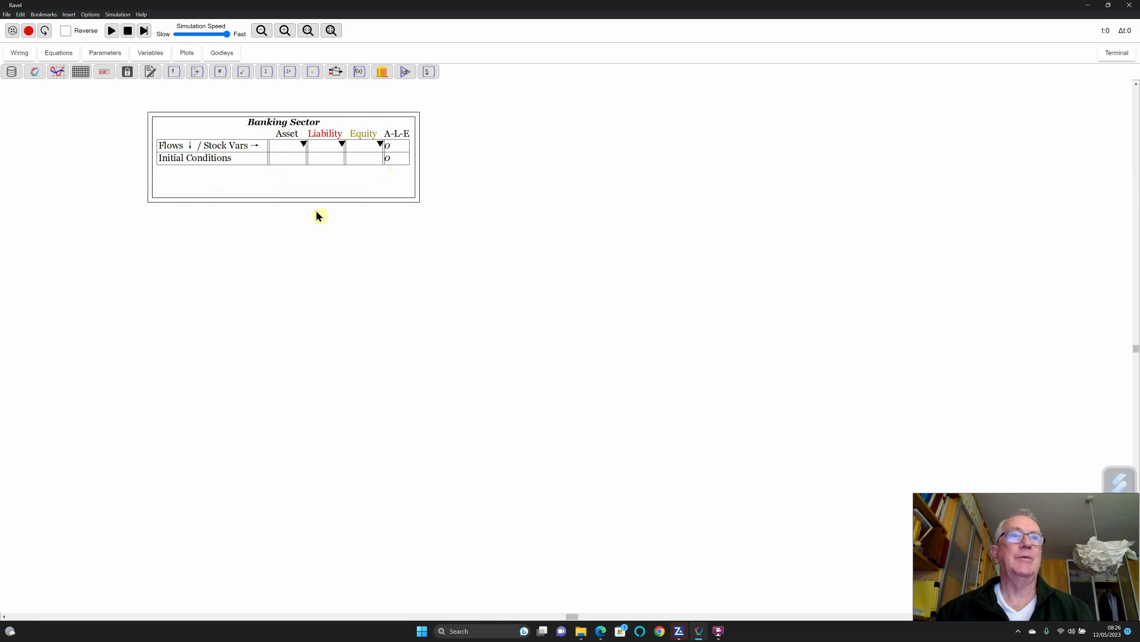
drag(467, 183, 298, 180)
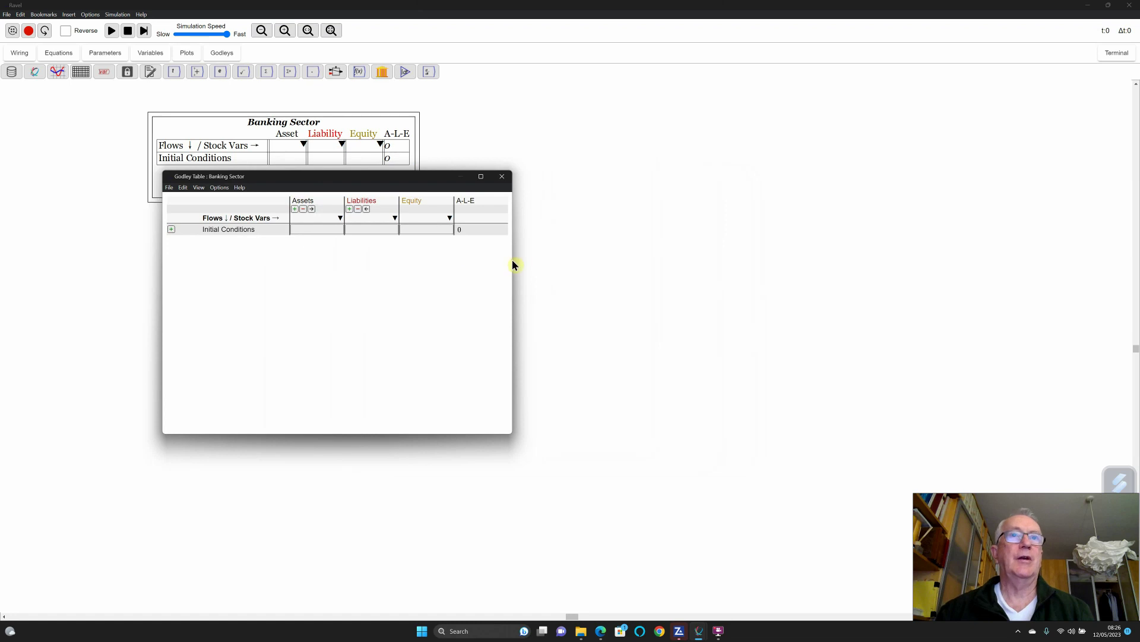
drag(513, 258, 635, 275)
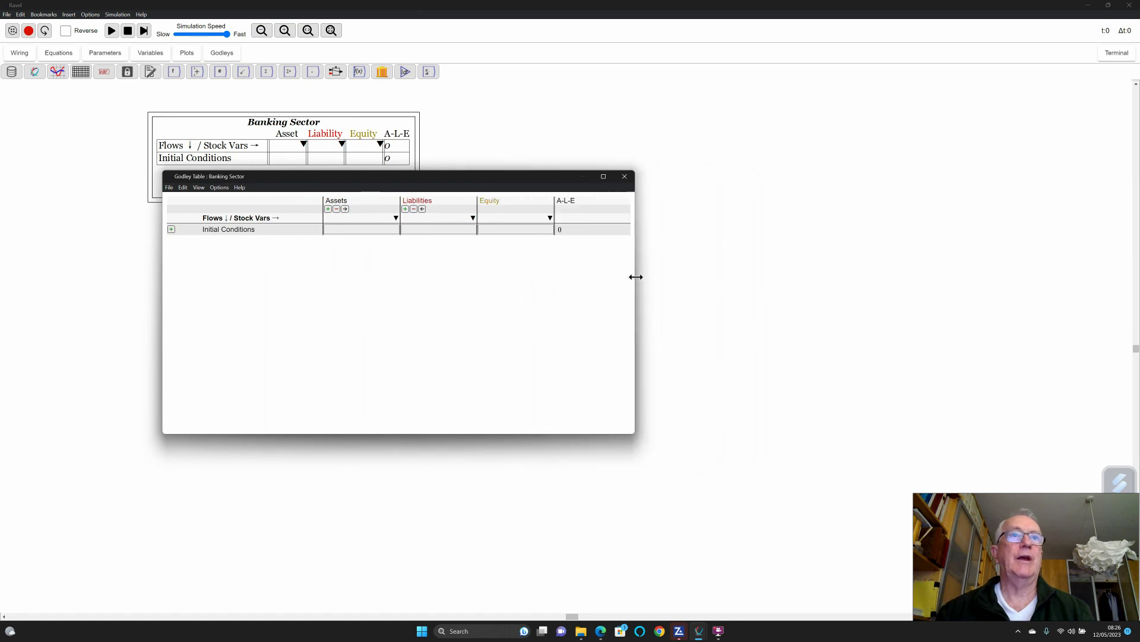
Name the stock variable in the Equity column Banks_Equity
click(347, 218)
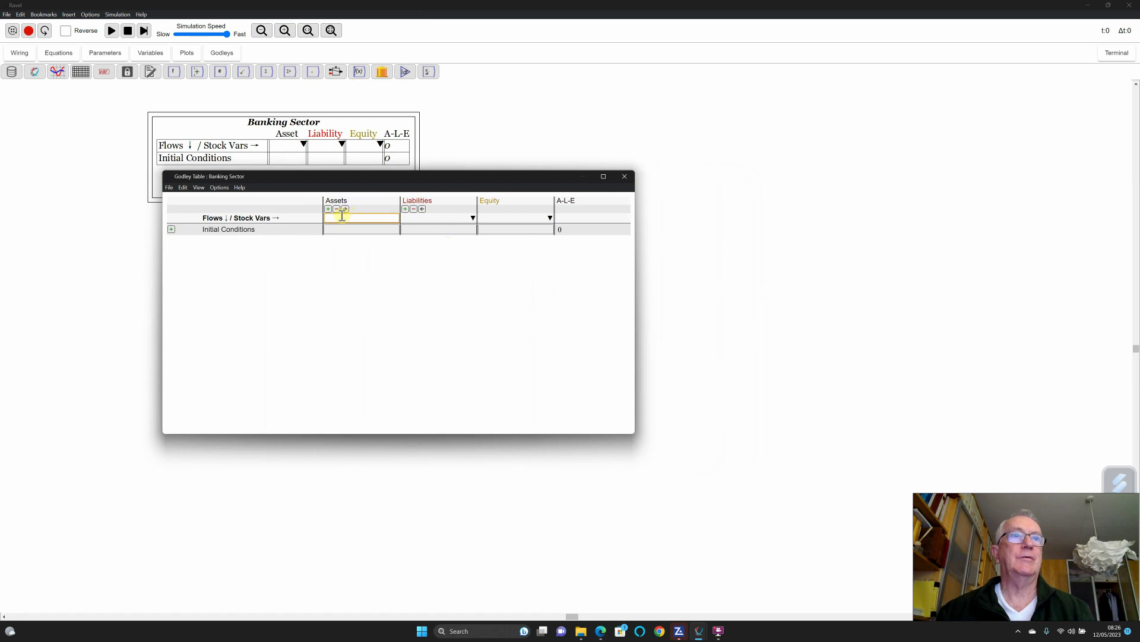
click(416, 218)
click(488, 218)
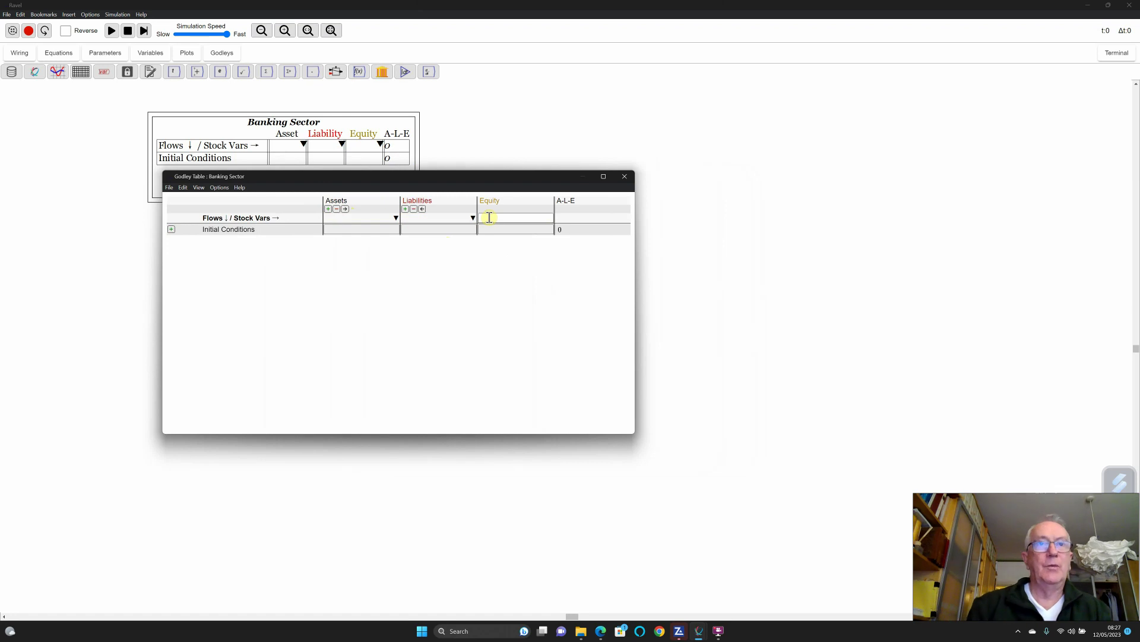
click(488, 217)
text(Banks_)
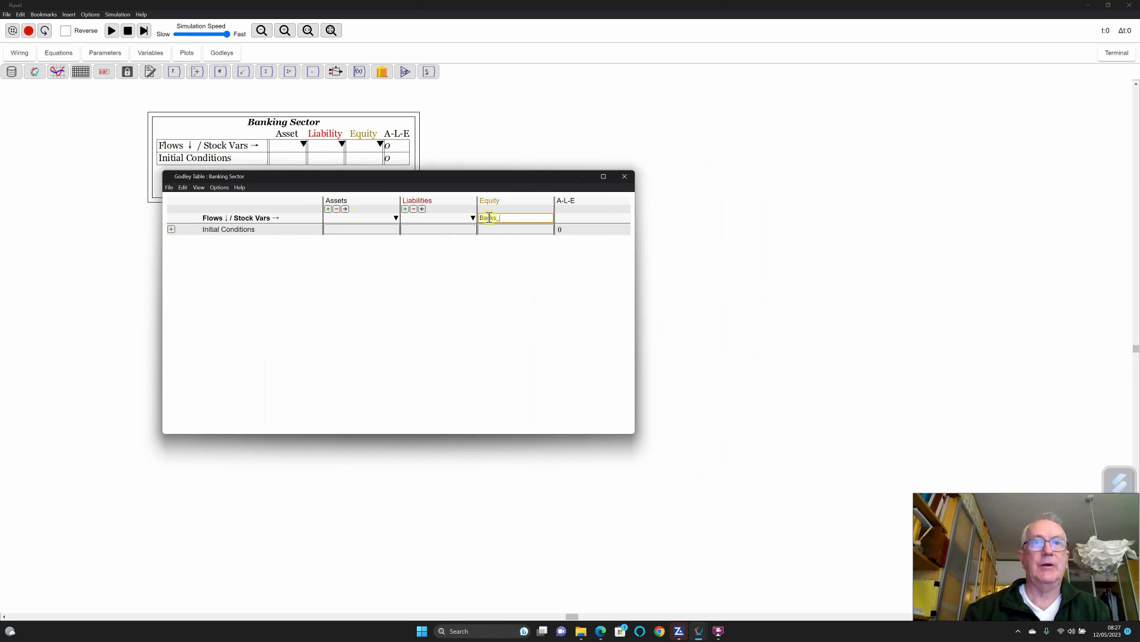
text(uity)
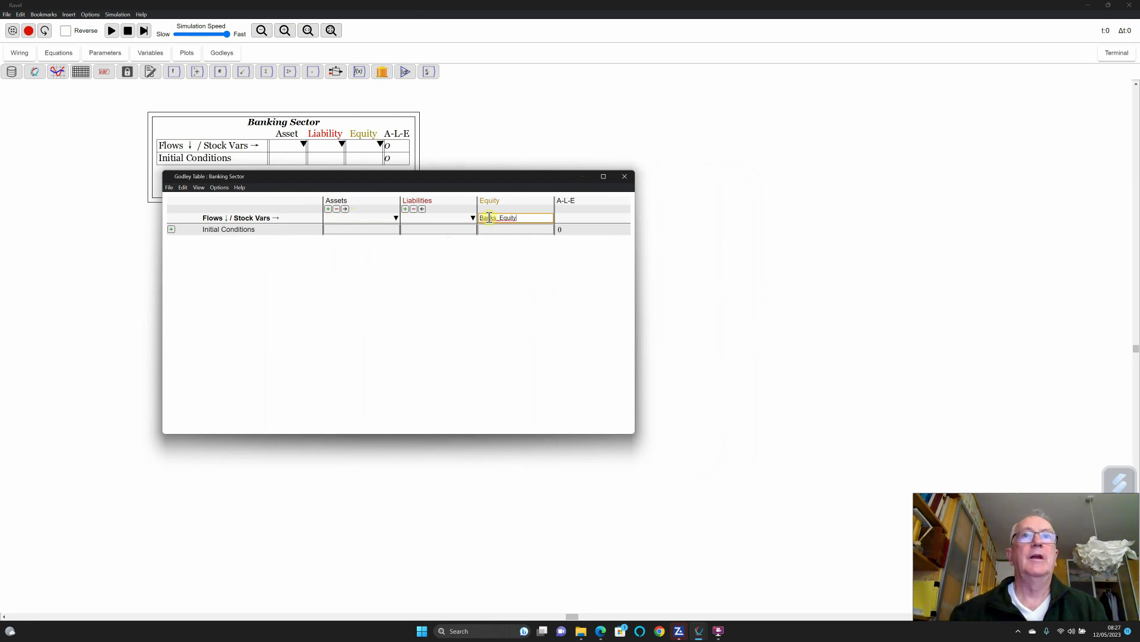
click(497, 274)
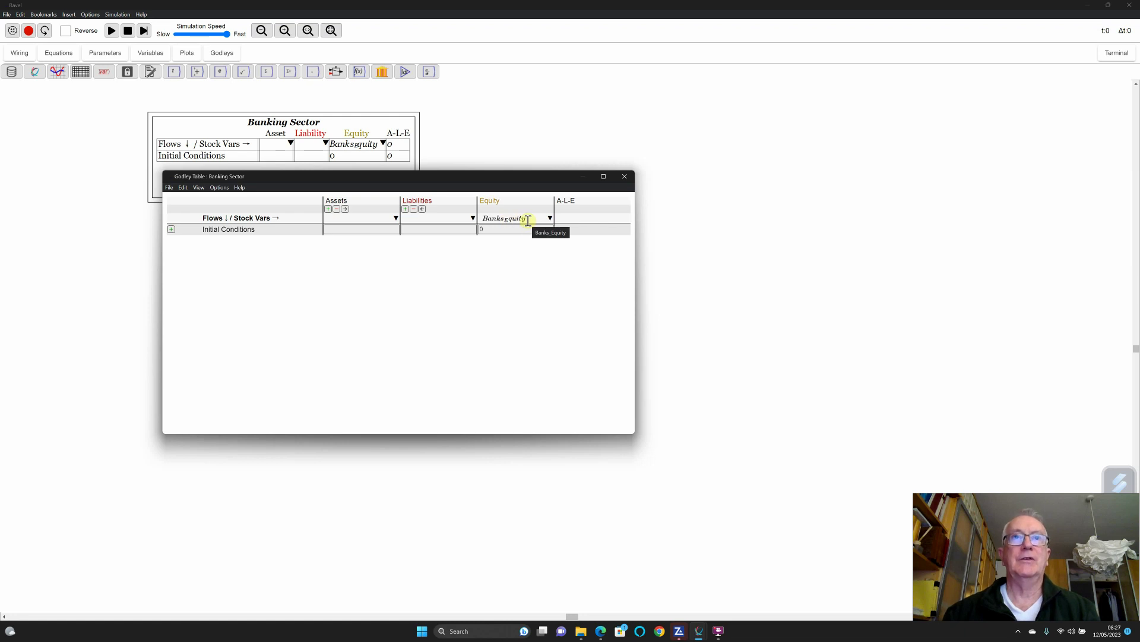
Rename the Equity stock variable to Banks_{Equity} so that the whole word Equity is a subscript
click(528, 220)
click(494, 260)
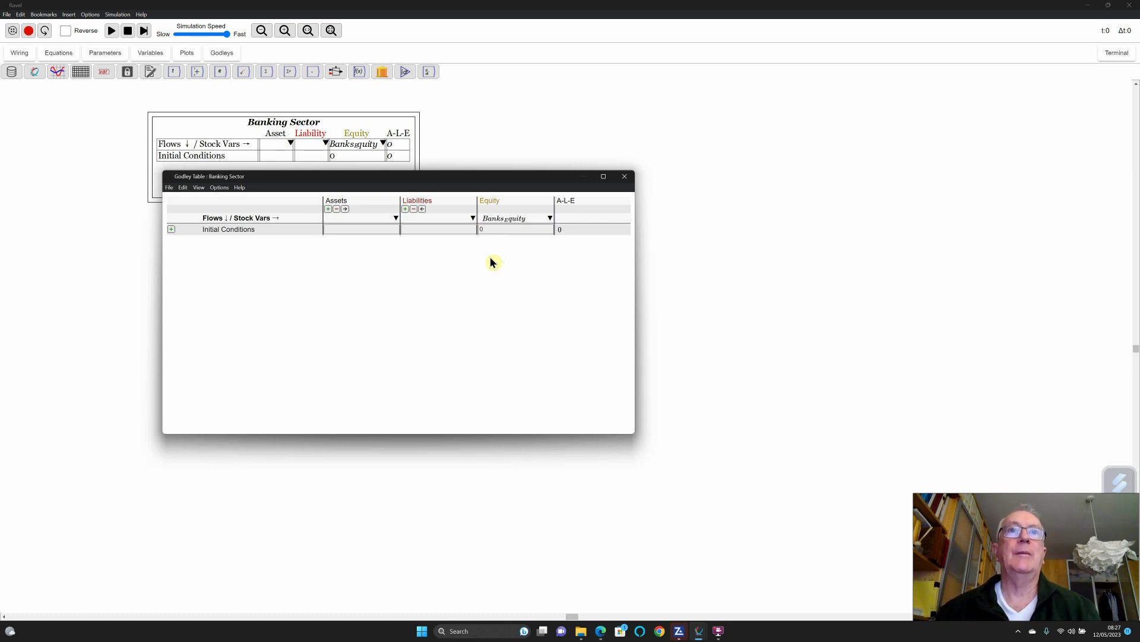
click(489, 221)
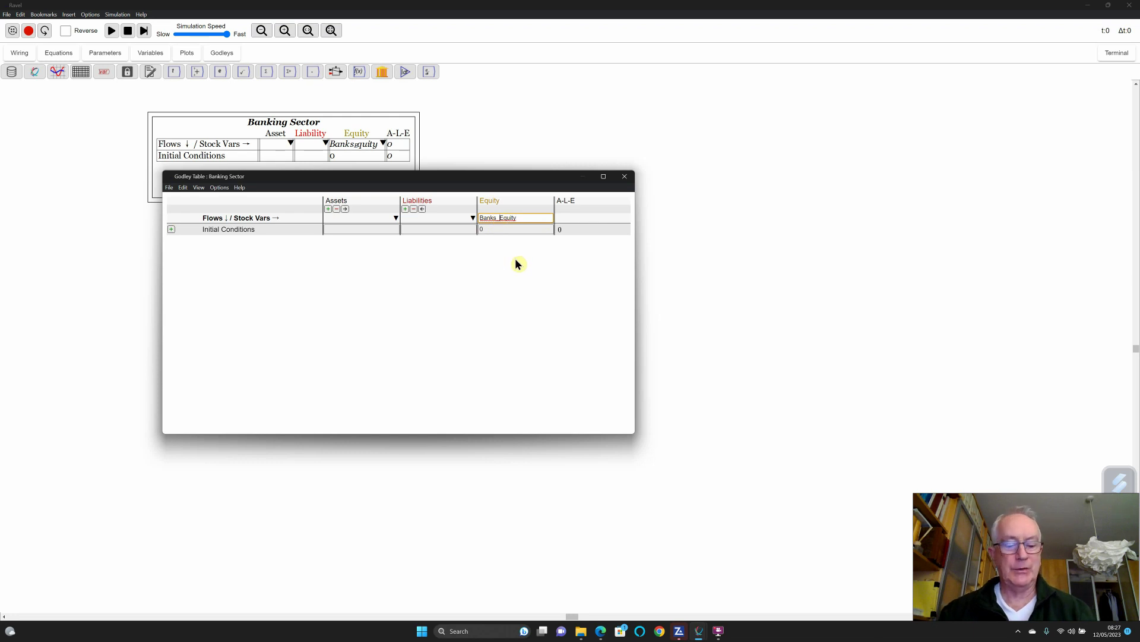
key(End)
text(})
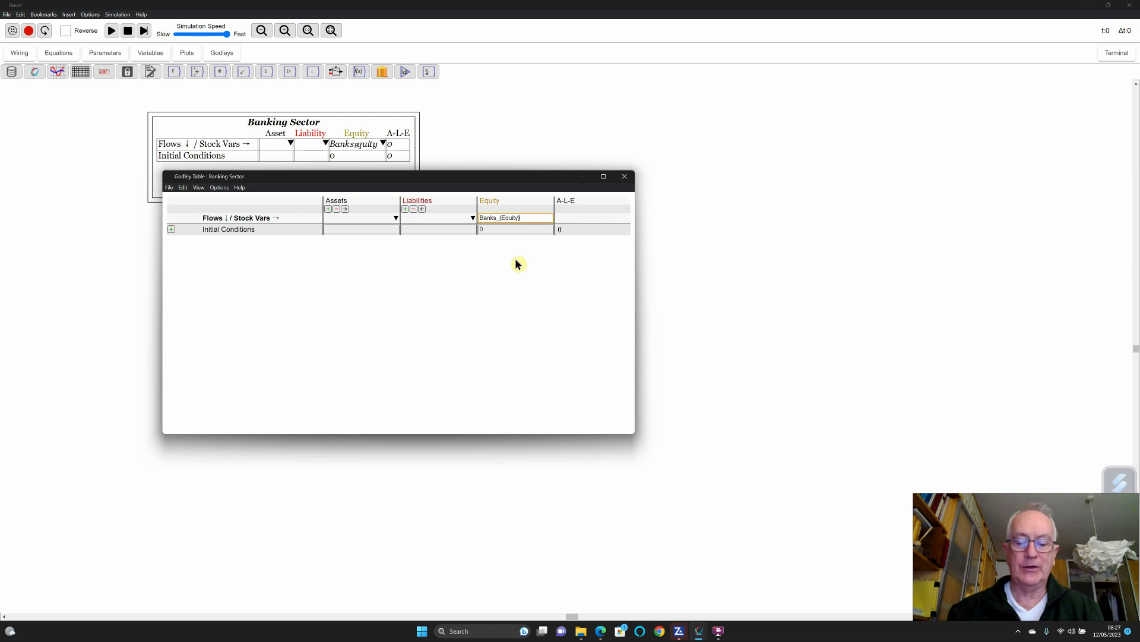
key(Return)
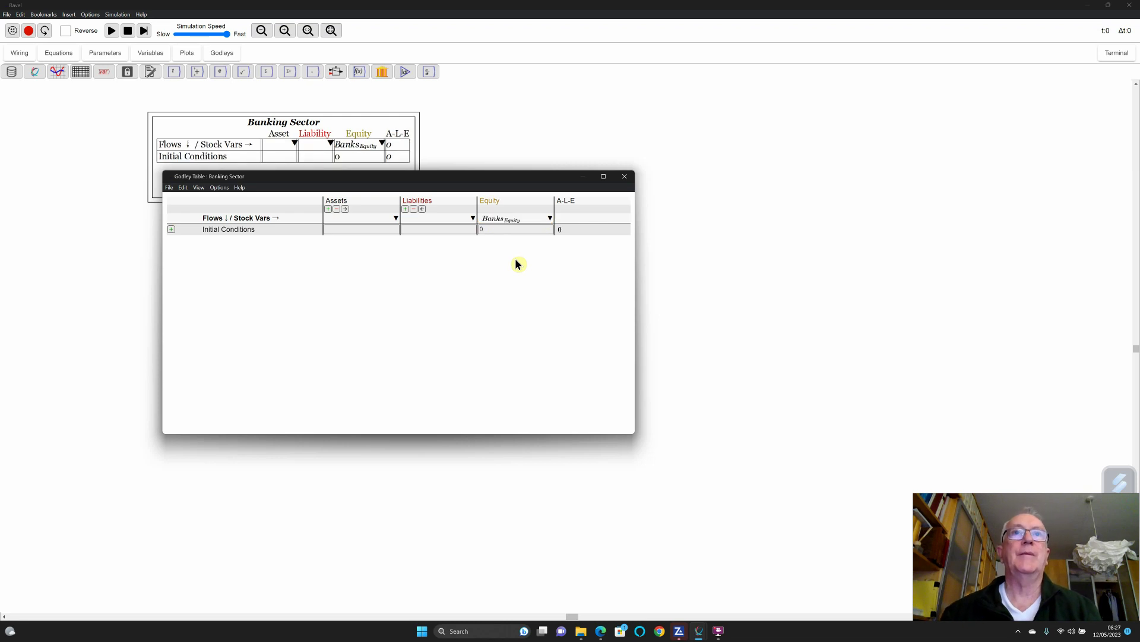
Set the initial condition of the banks' equity stock to 10
click(485, 228)
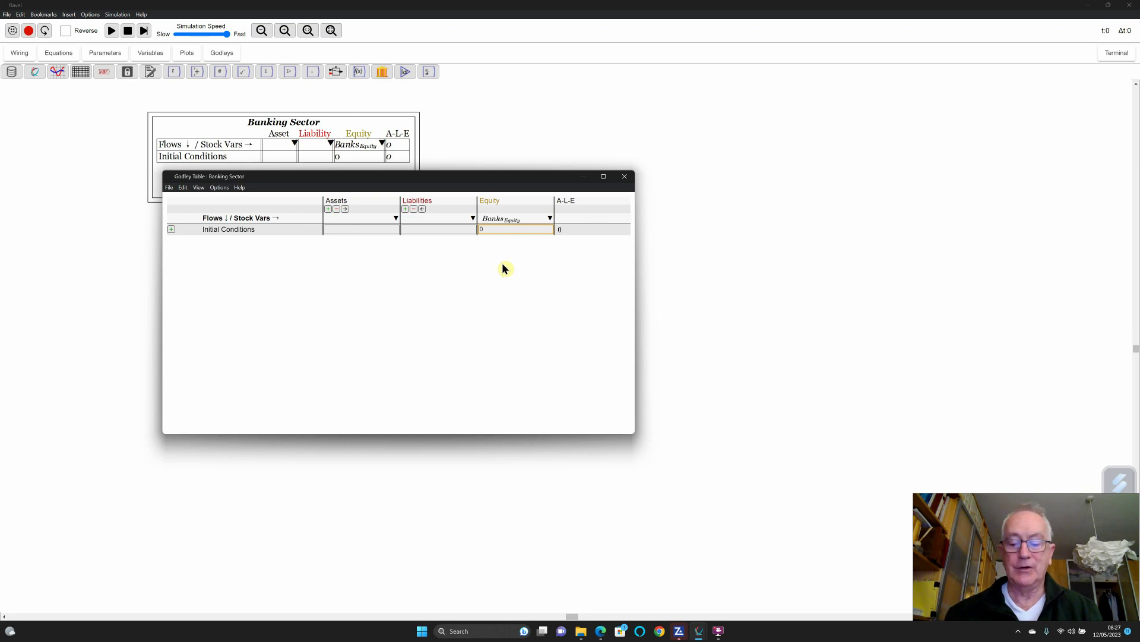
text(10)
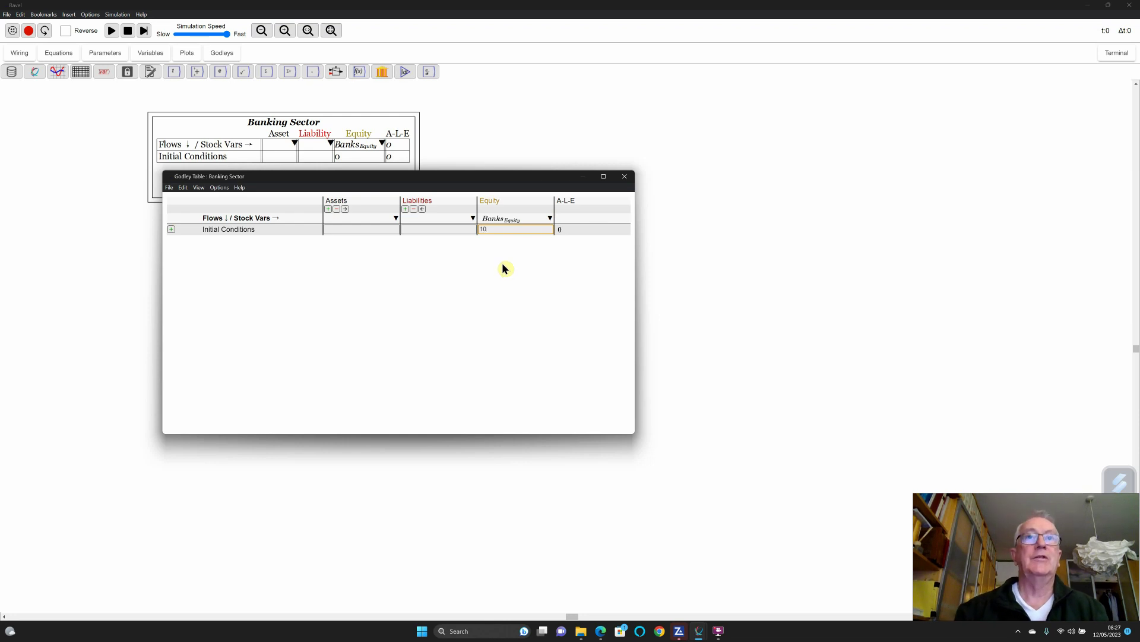
key(Return)
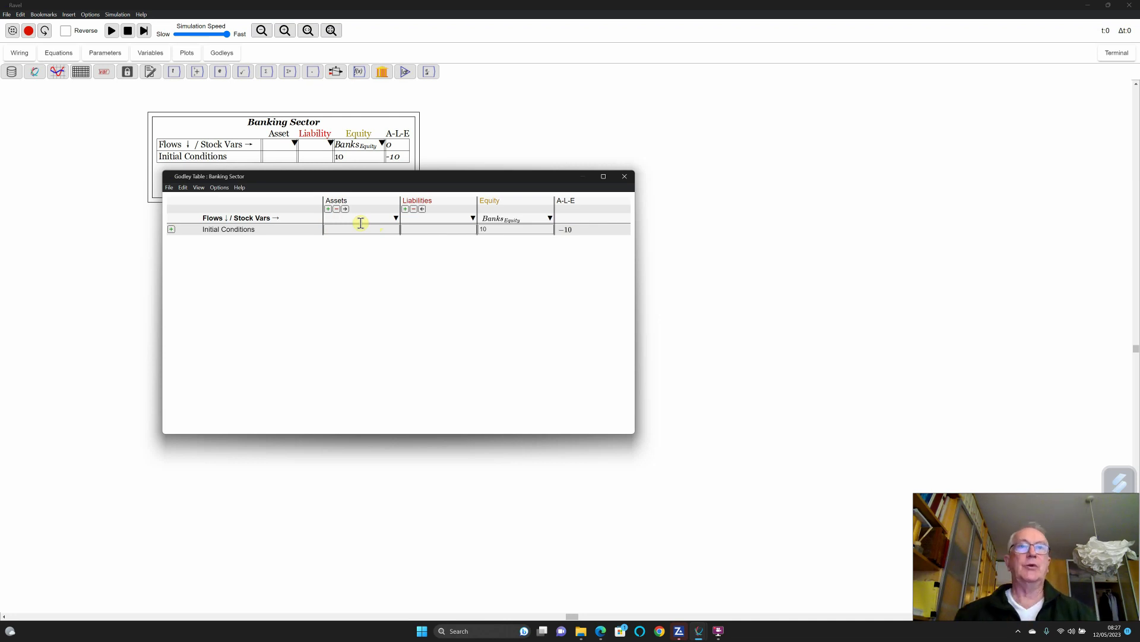
Name the Banking Sector's liability stock Deposits and its asset stock Loans
click(414, 218)
text(Deposits)
click(411, 296)
click(337, 218)
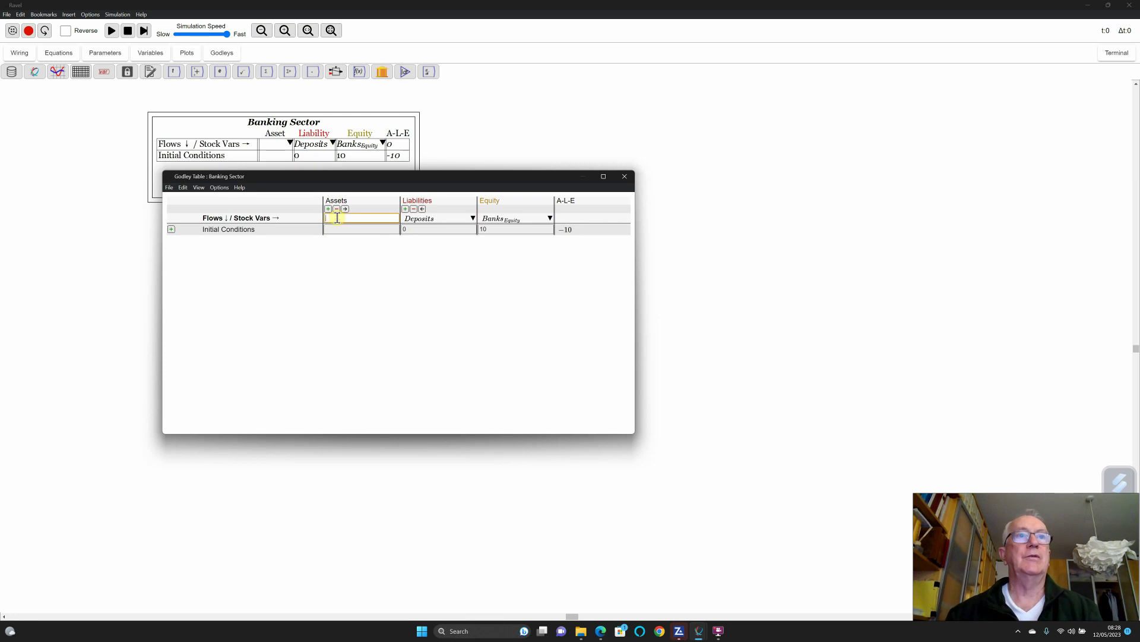
text(Loans)
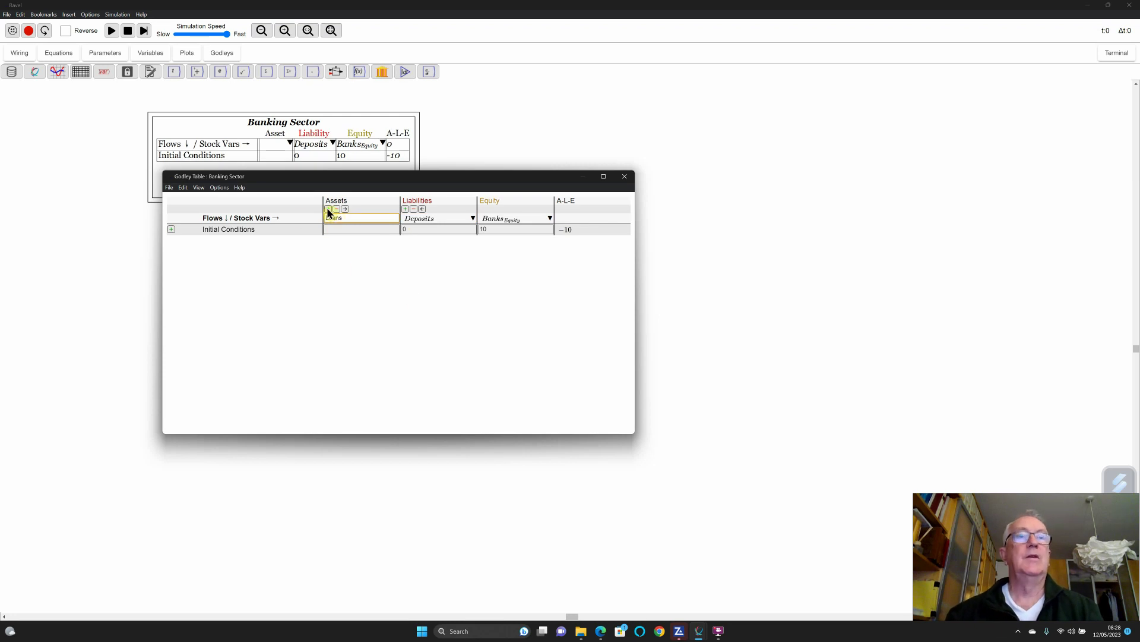
click(344, 269)
Set the Banking Sector's initial conditions to 100 for Loans and 90 for Deposits
click(337, 227)
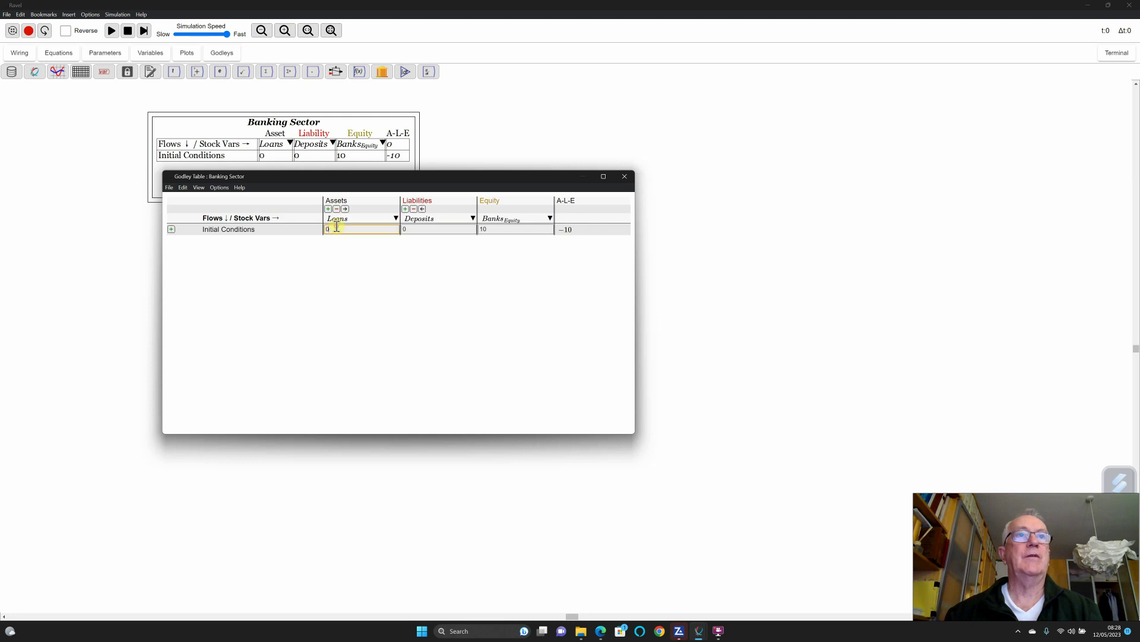
key(BackSpace)
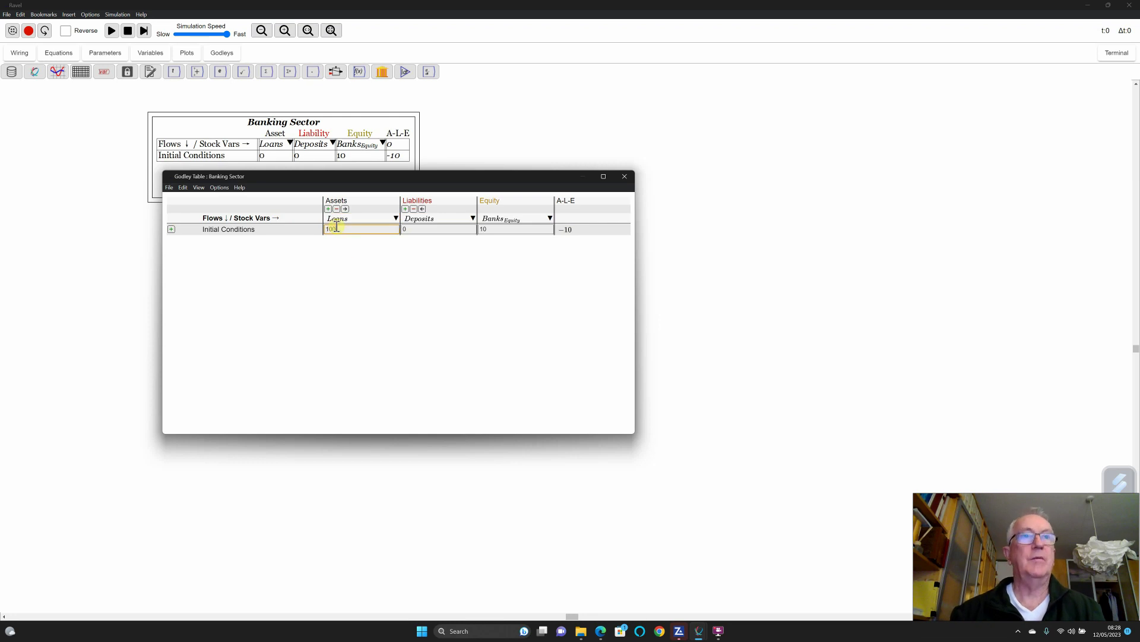
text(100)
click(372, 289)
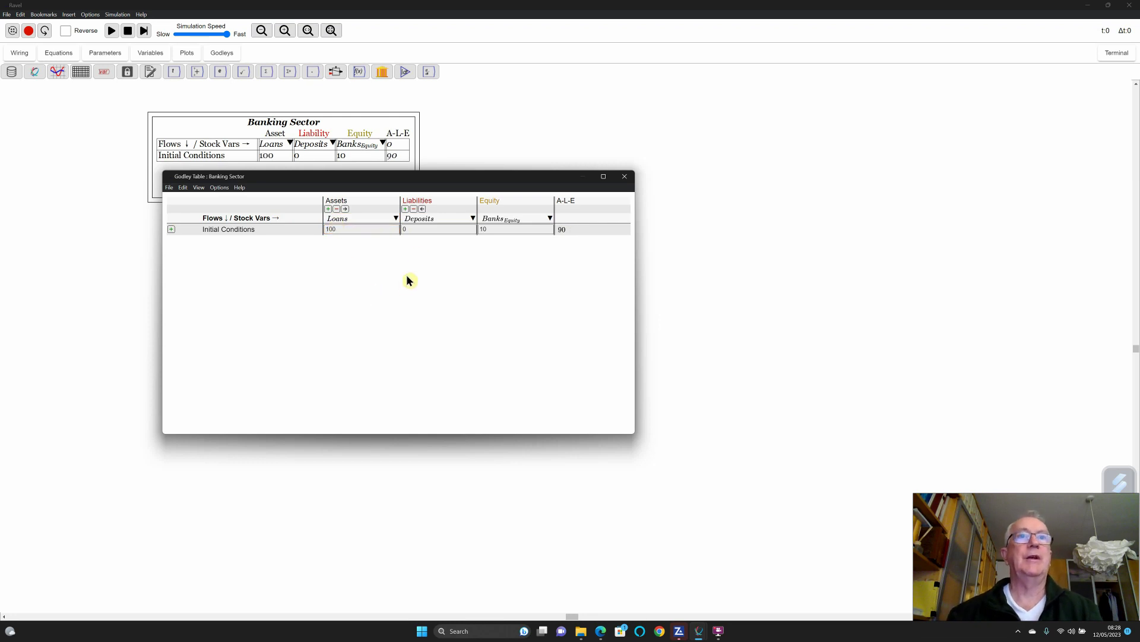
click(412, 228)
key(BackSpace)
text(9)
click(416, 274)
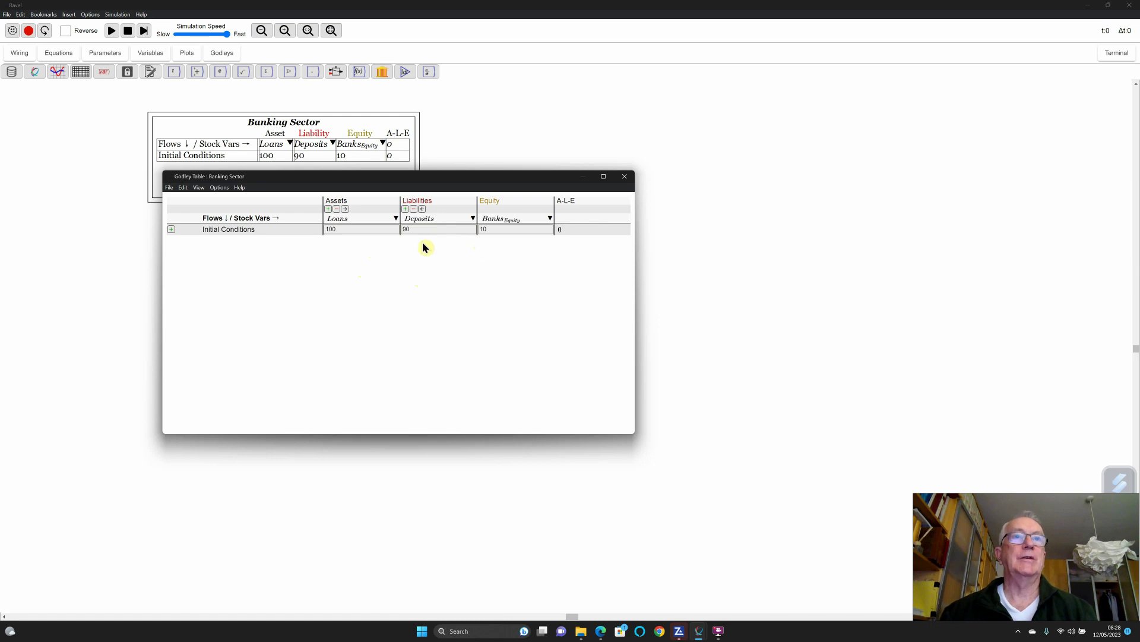
Shorten the Banking Sector Godley table window and move it just below the table on the canvas
drag(348, 183, 346, 209)
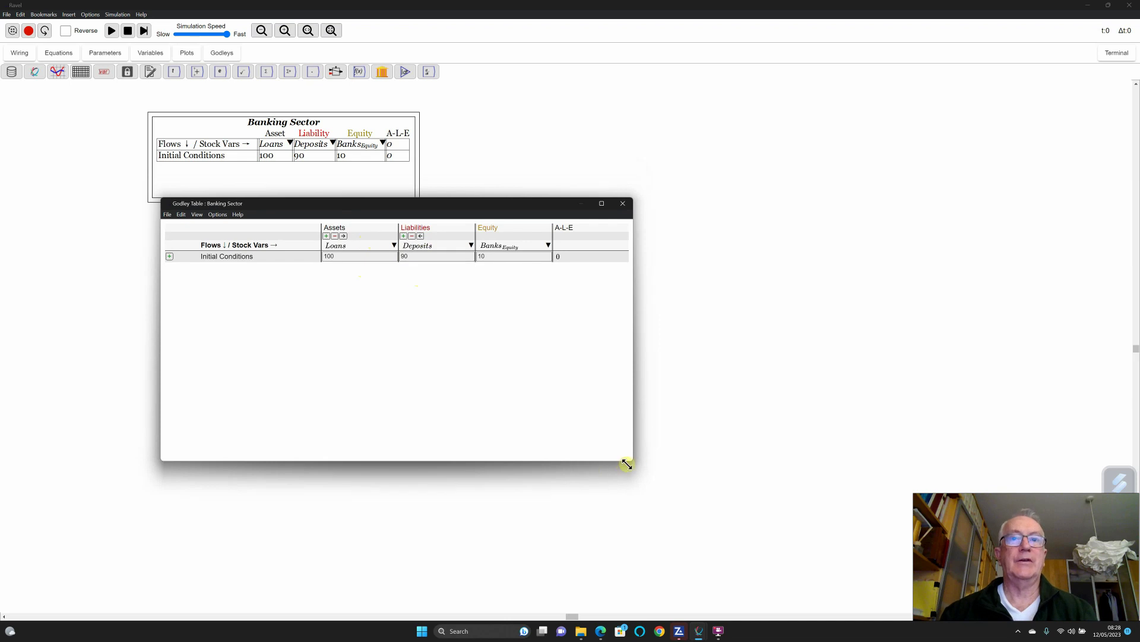
drag(632, 461, 630, 290)
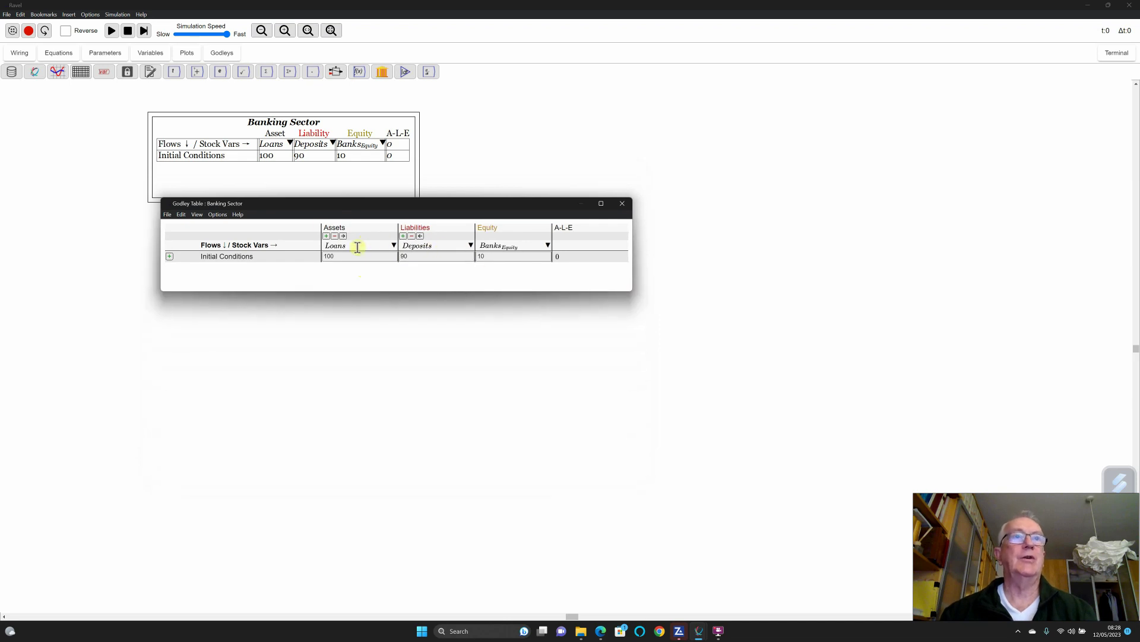
drag(304, 209, 300, 228)
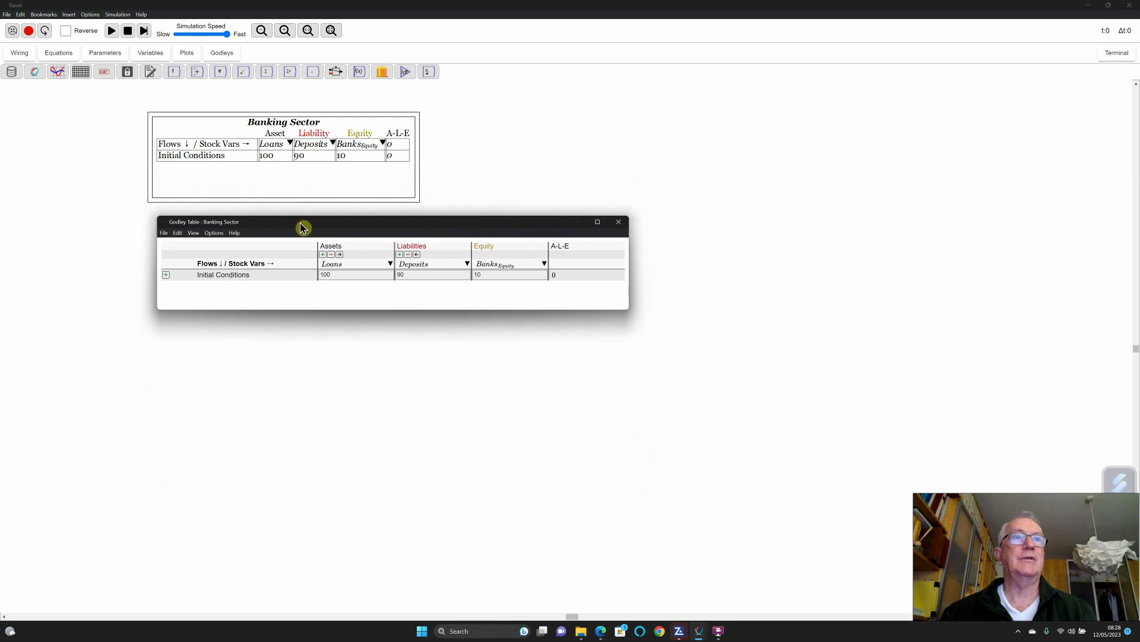
Place a second Godley table beside the Banking Sector table and switch it to editor mode
click(381, 73)
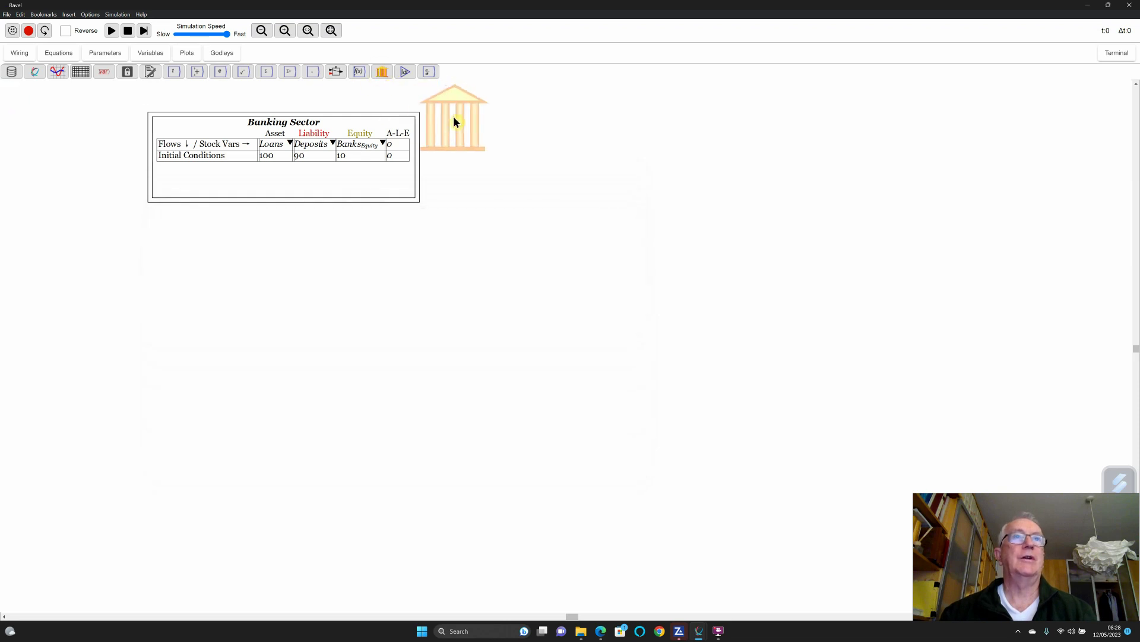
right_click(581, 153)
click(606, 218)
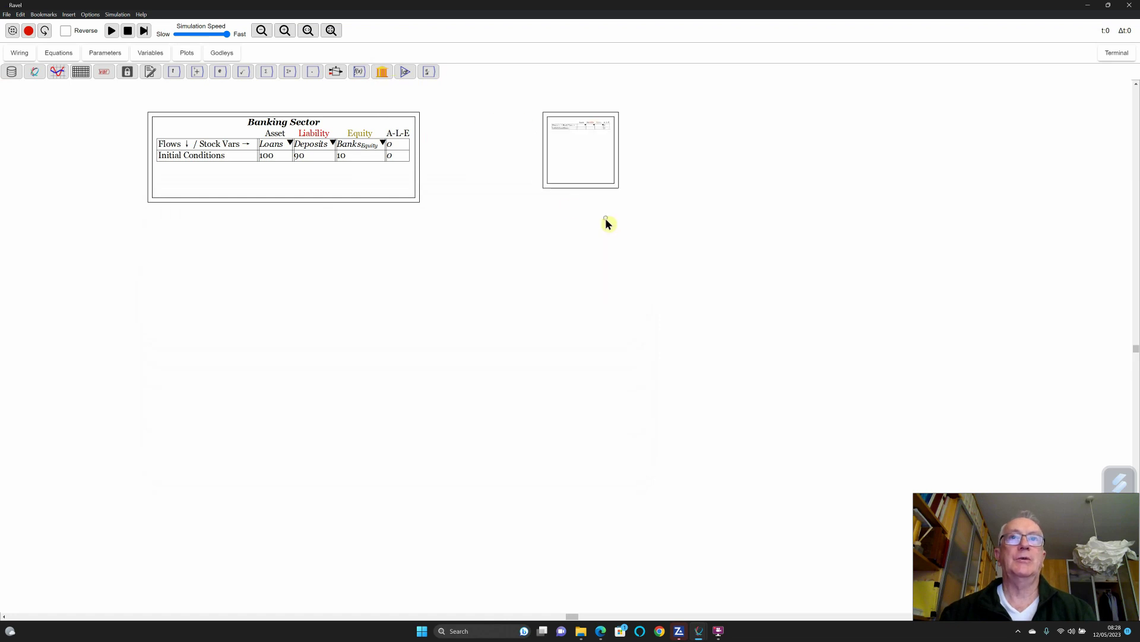
Title the new Godley table "Private Non-Banks"
right_click(564, 168)
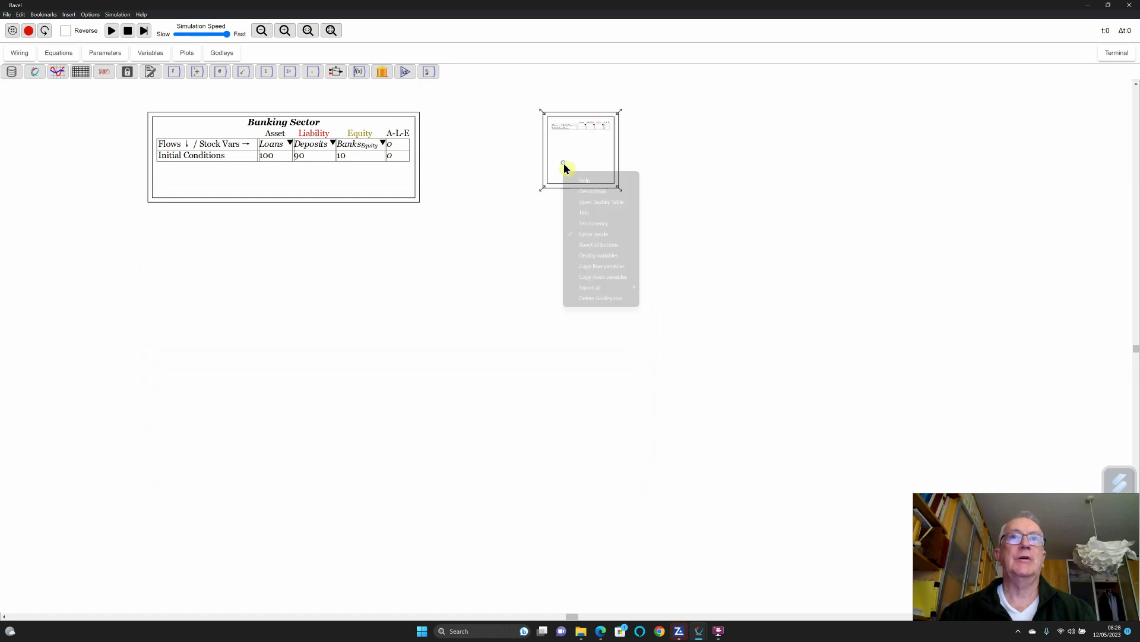
click(586, 216)
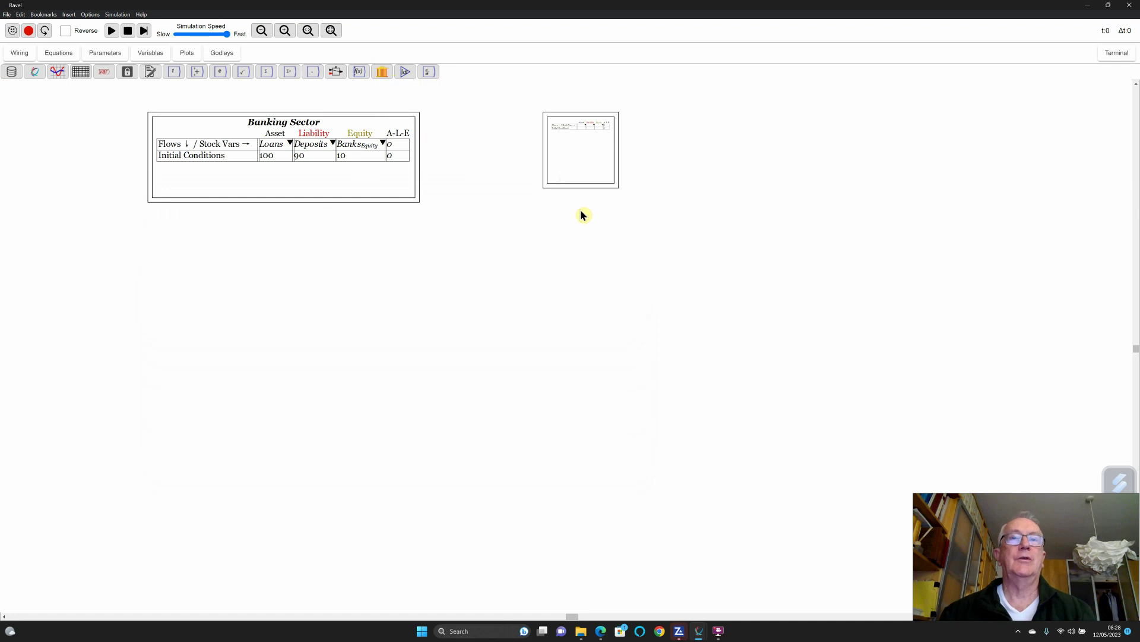
text(Private Non)
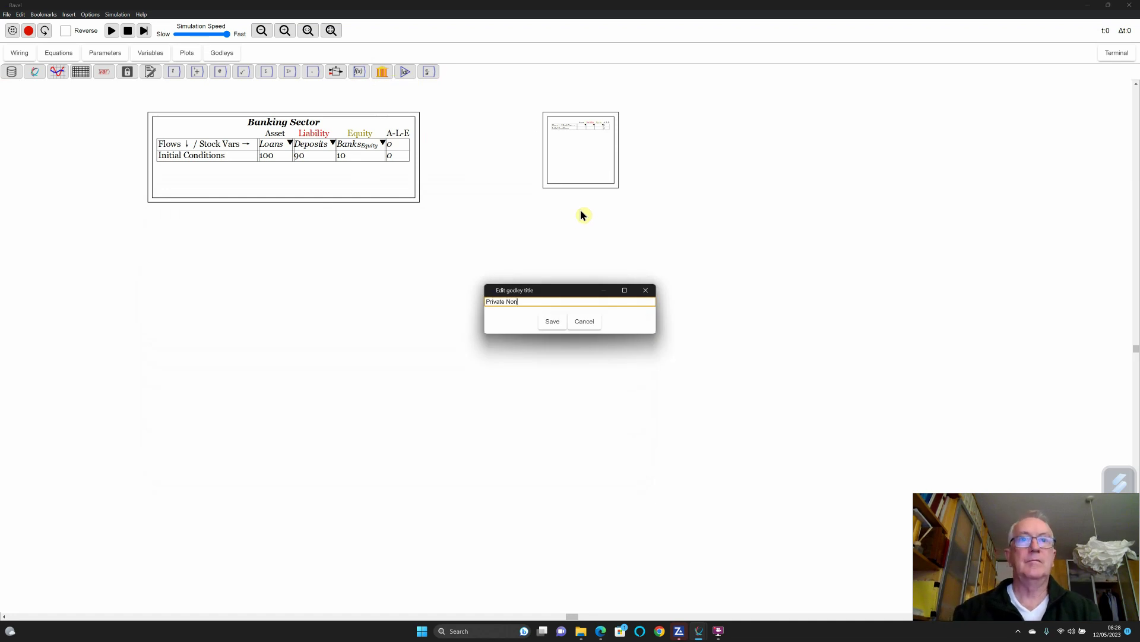
text(-Banks)
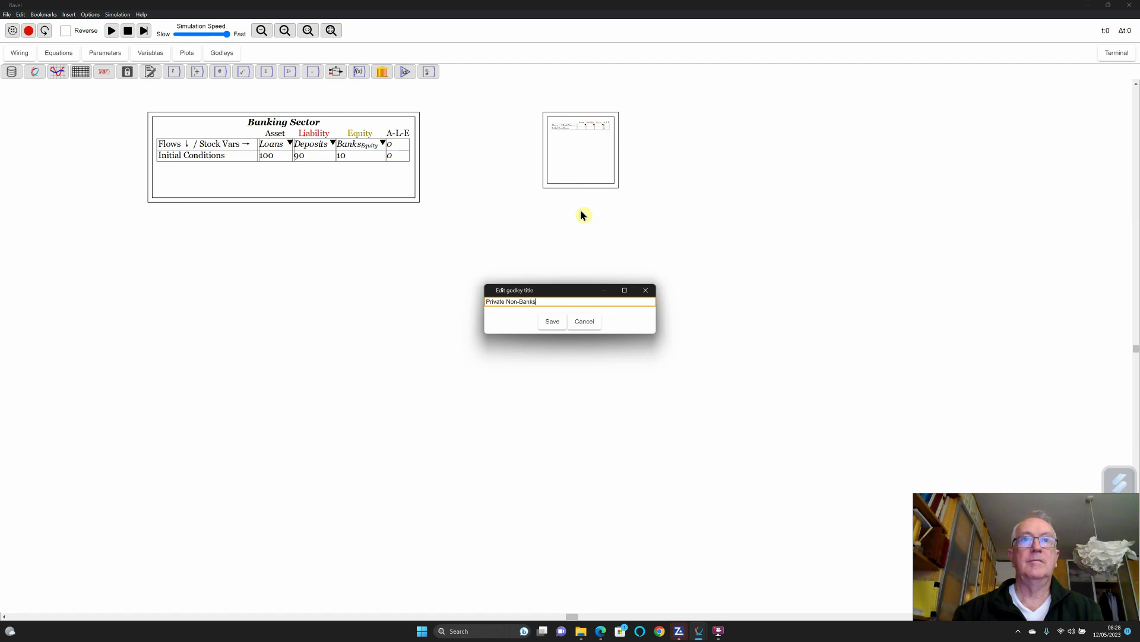
click(547, 318)
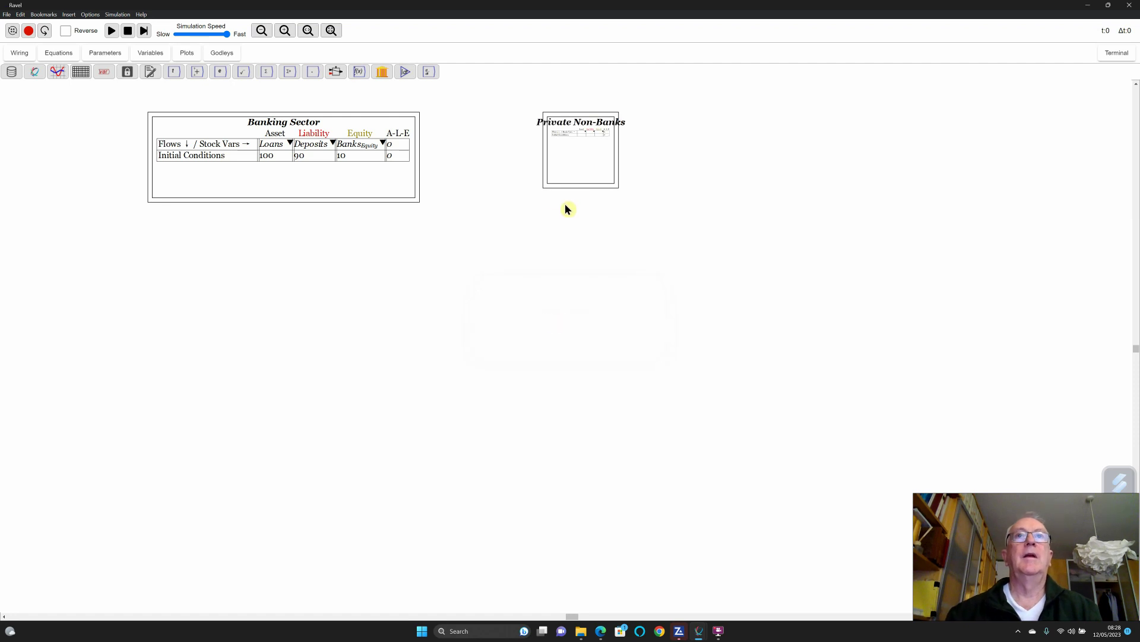
Enlarge the Private Non-Banks table on the canvas until its columns are readable, and open it in its own window
drag(543, 190, 429, 196)
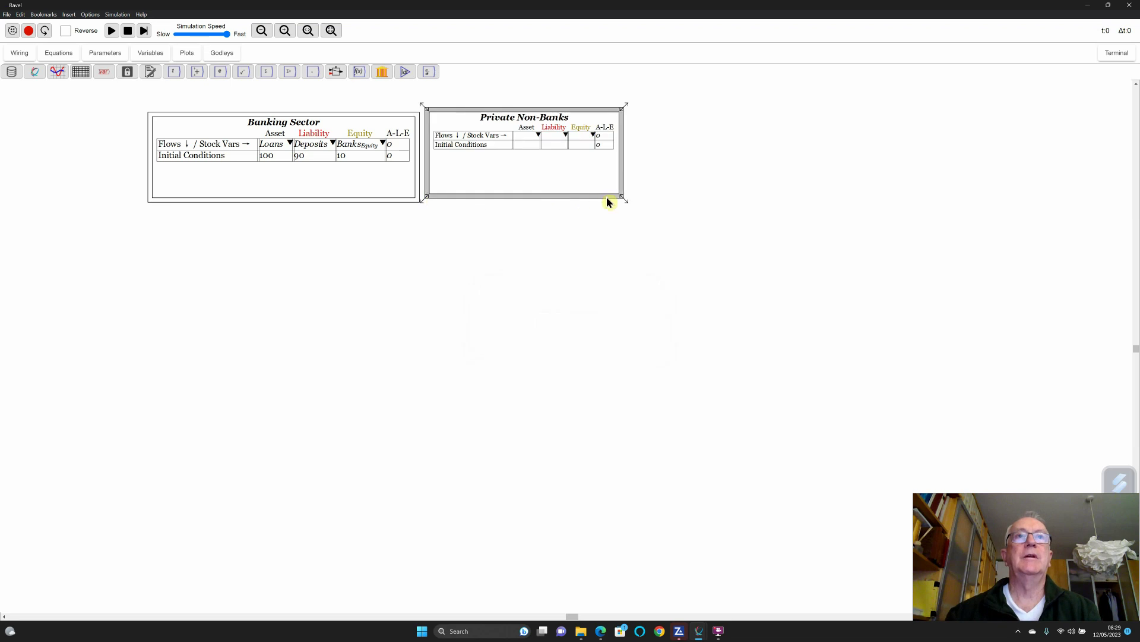
drag(626, 199, 639, 201)
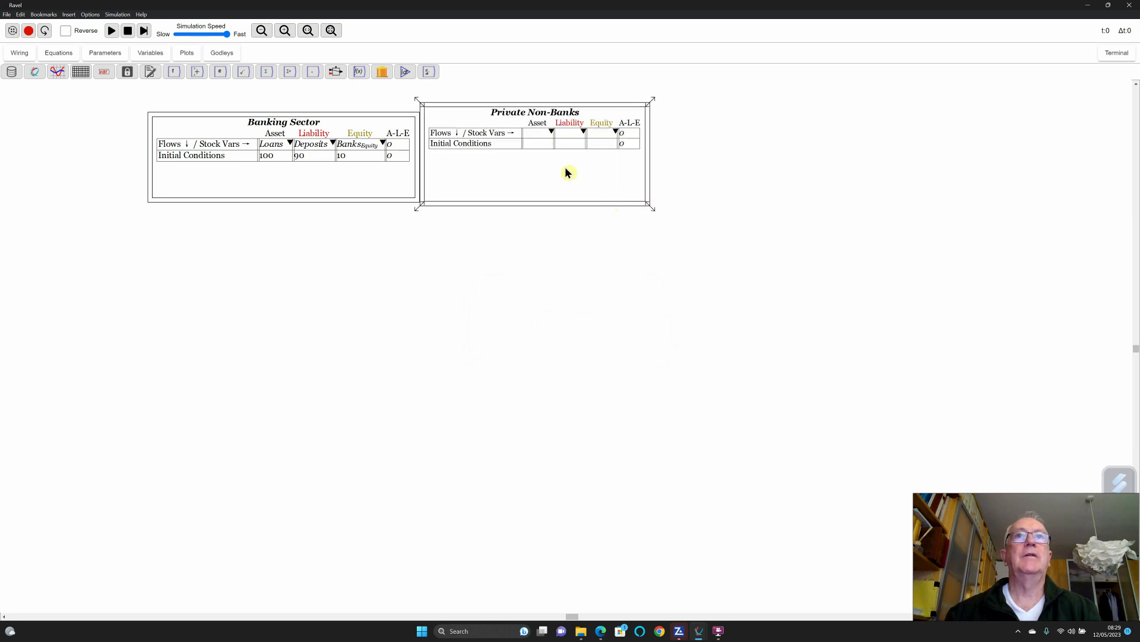
right_click(546, 156)
click(566, 191)
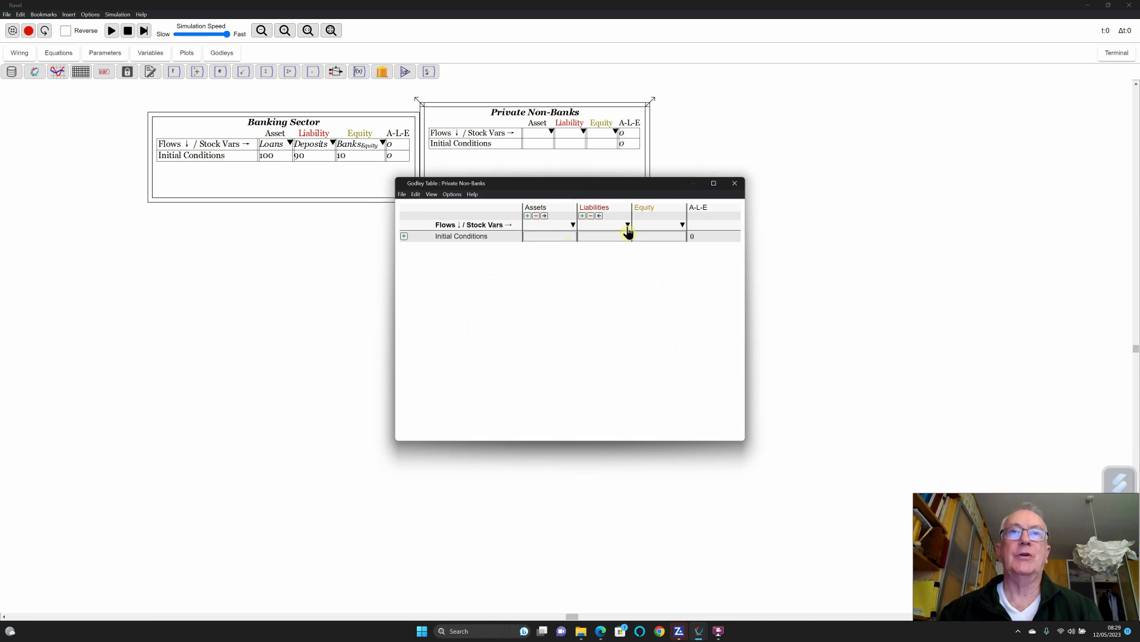
Assign the existing stocks in the Private Non-Banks table: Deposits as the asset and Loans as the liability
click(573, 226)
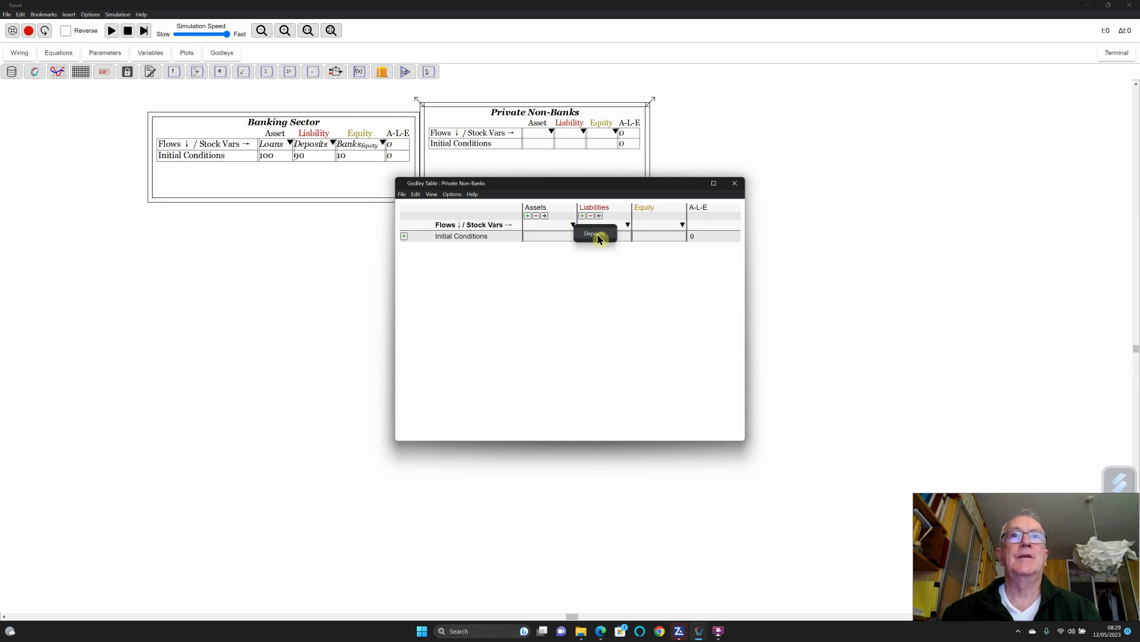
click(596, 234)
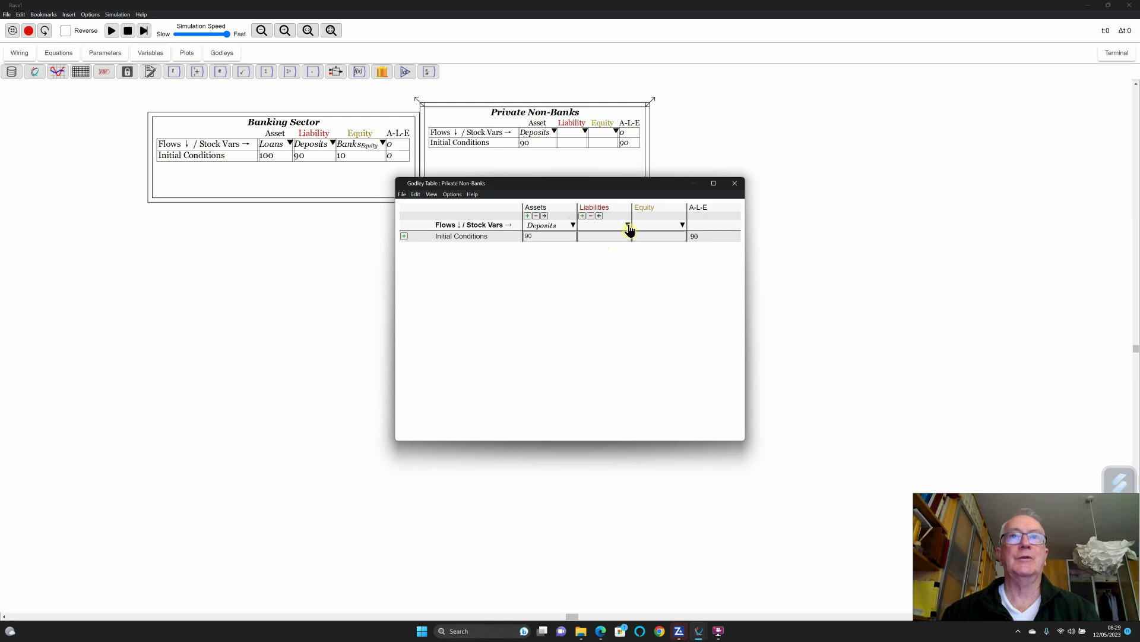
click(628, 225)
click(641, 235)
Name the stock variable in the Private Non-Banks Equity column Private_{Equity}
click(636, 225)
text(Prive)
key(BackSpace)
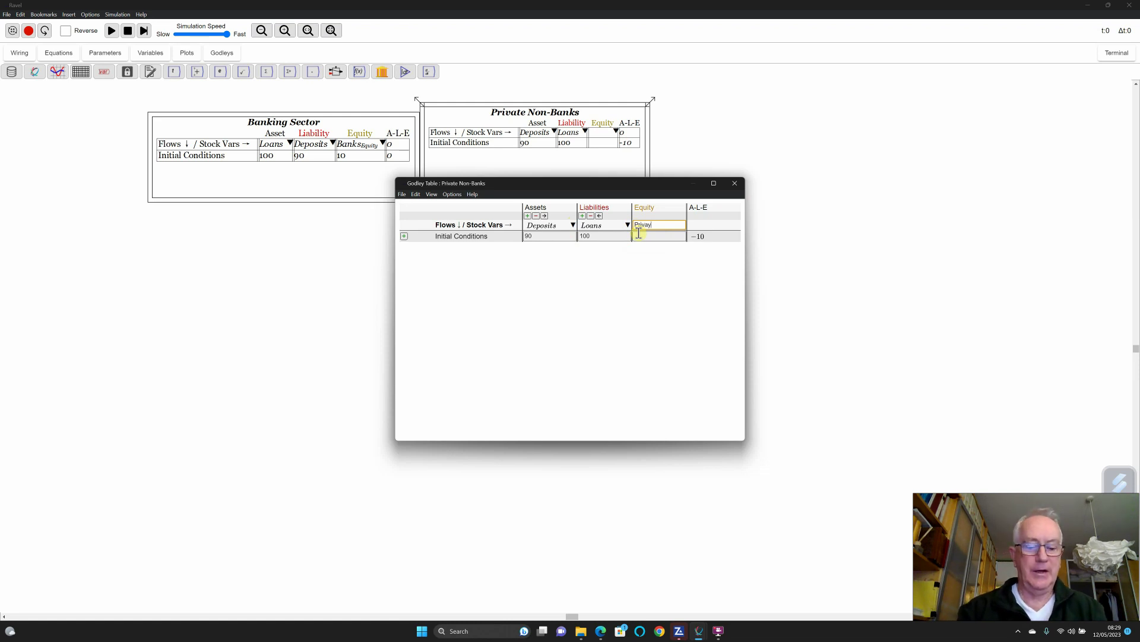
text(ate_{Equity})
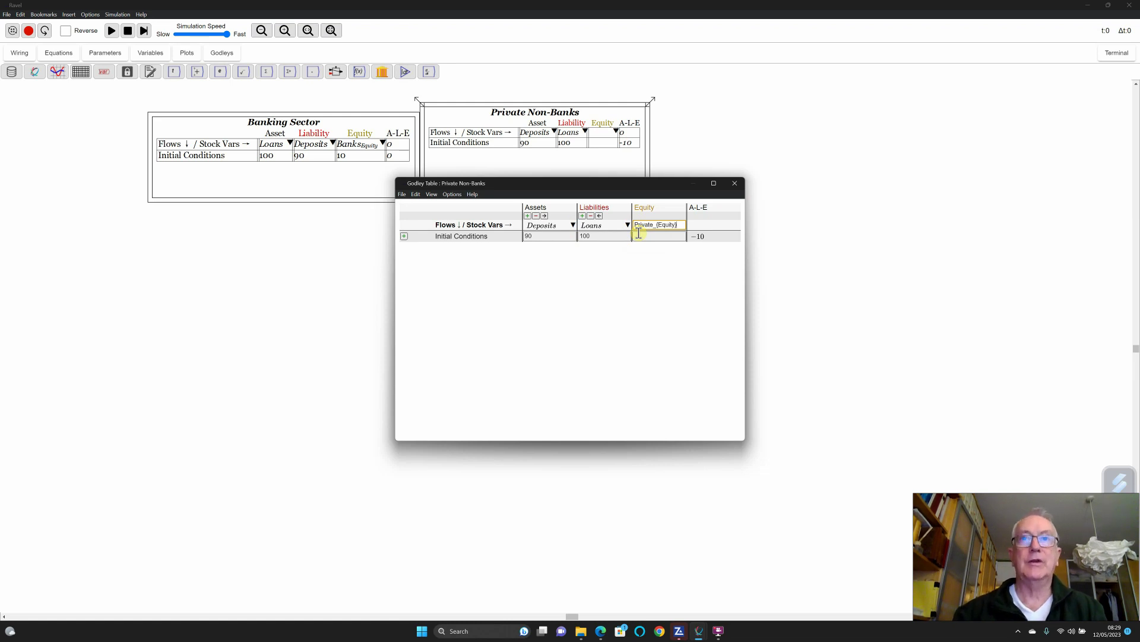
click(641, 266)
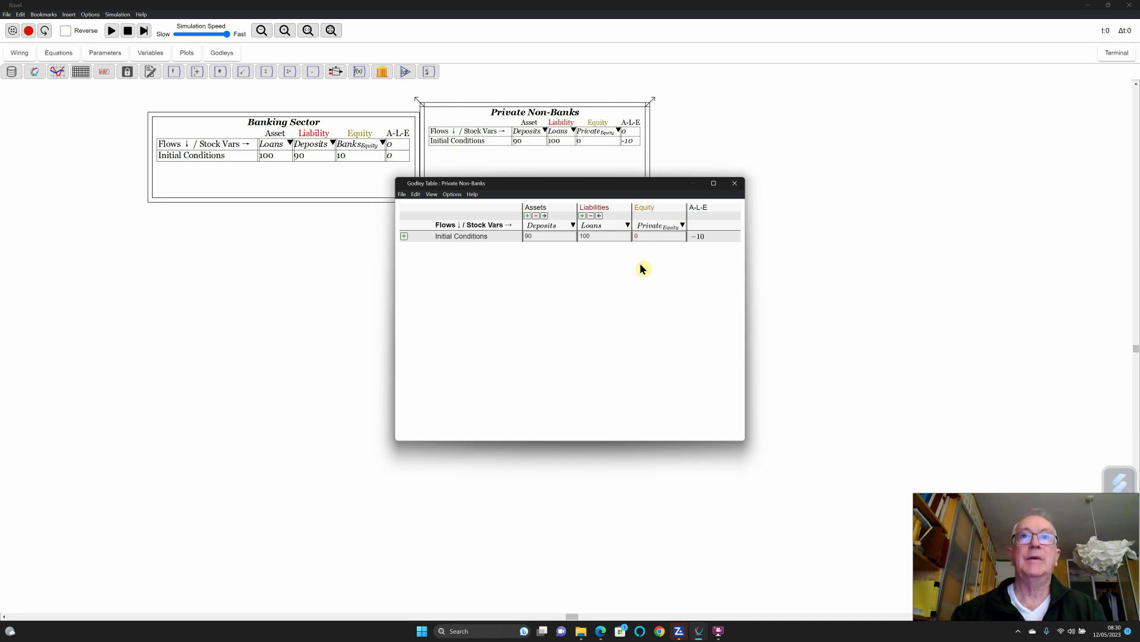
Set the initial condition of the private non-banks' equity stock to -10
click(643, 237)
key(BackSpace)
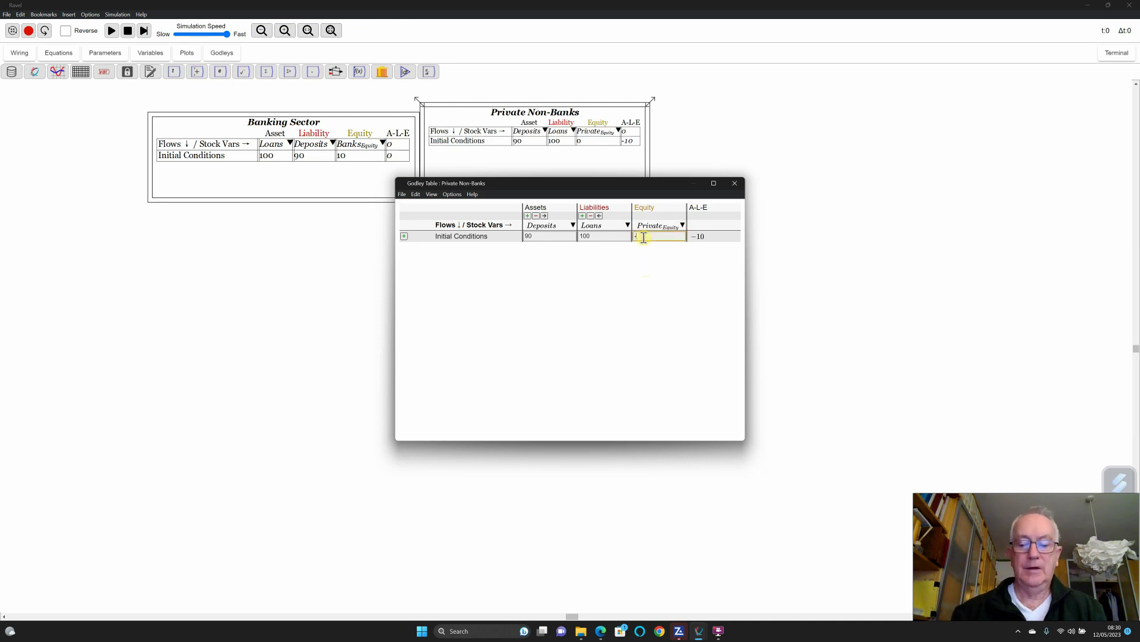
click(636, 282)
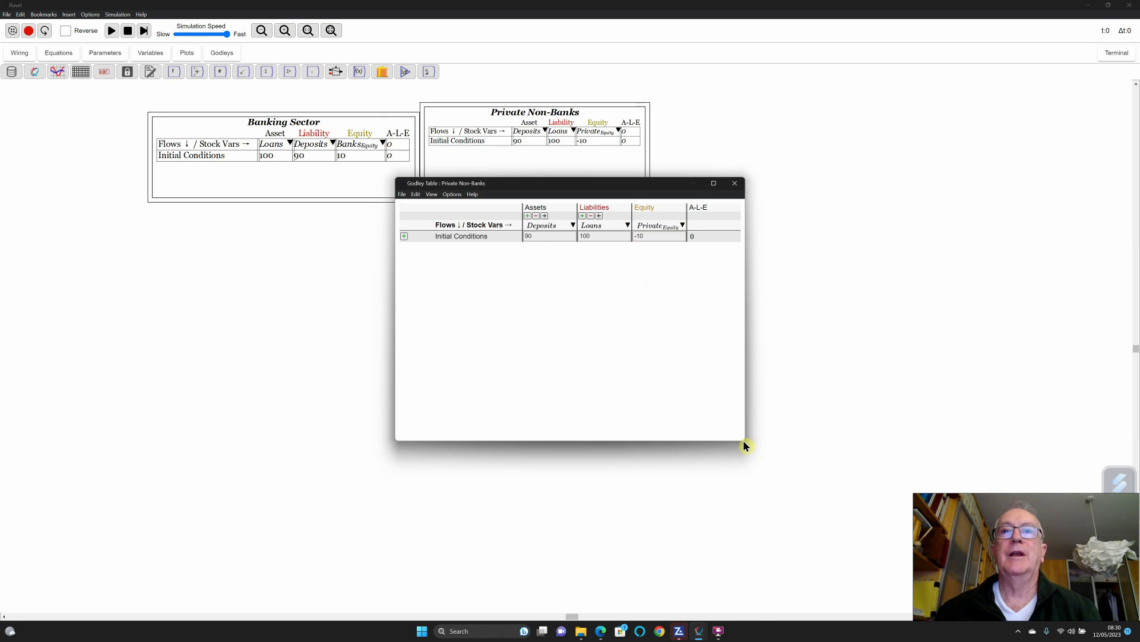
Widen and shorten the Private Non-Banks Godley table window and move it below the canvas tables
drag(746, 438, 780, 319)
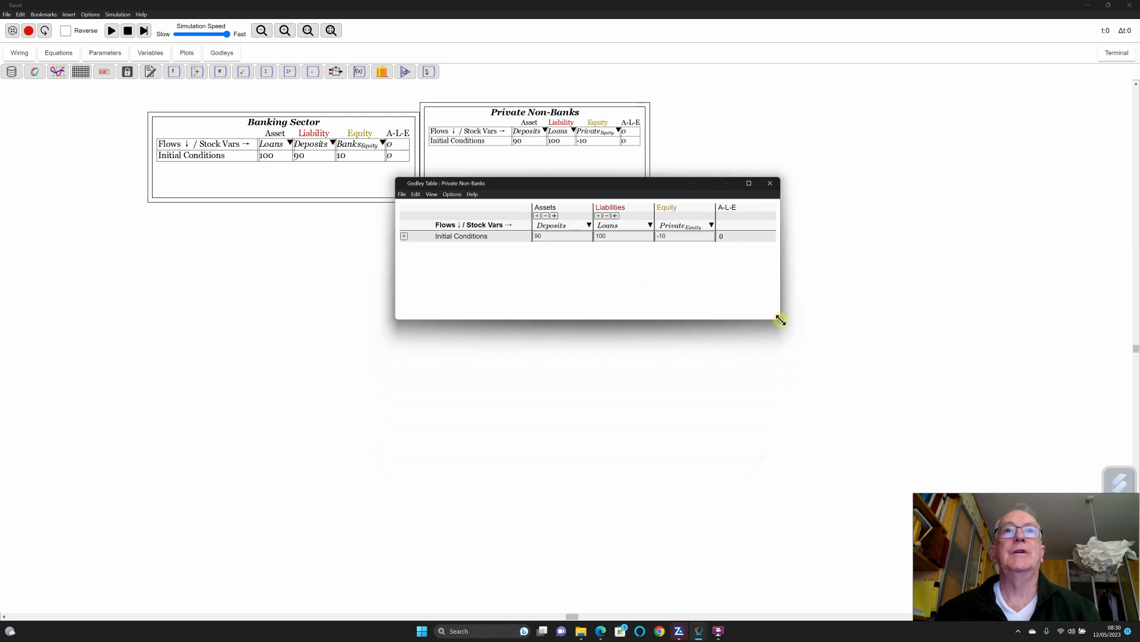
drag(512, 184, 503, 221)
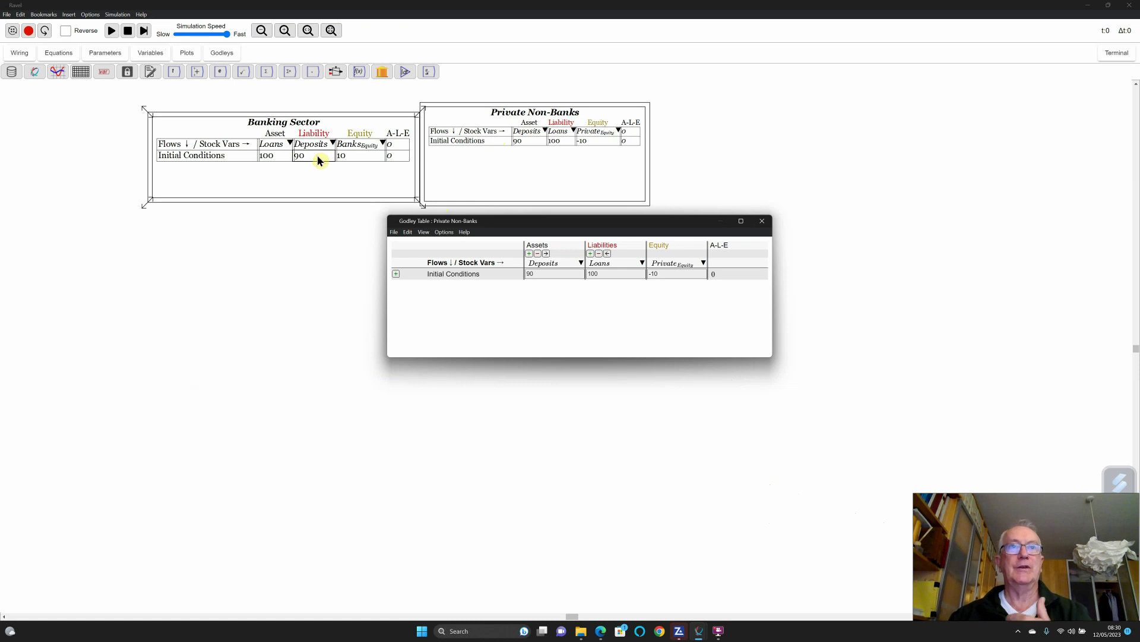
Put away the Private Non-Banks table editor, then resize the Private Non-Banks canvas table and align it beside the Banking Sector table
drag(542, 226, 466, 260)
click(684, 256)
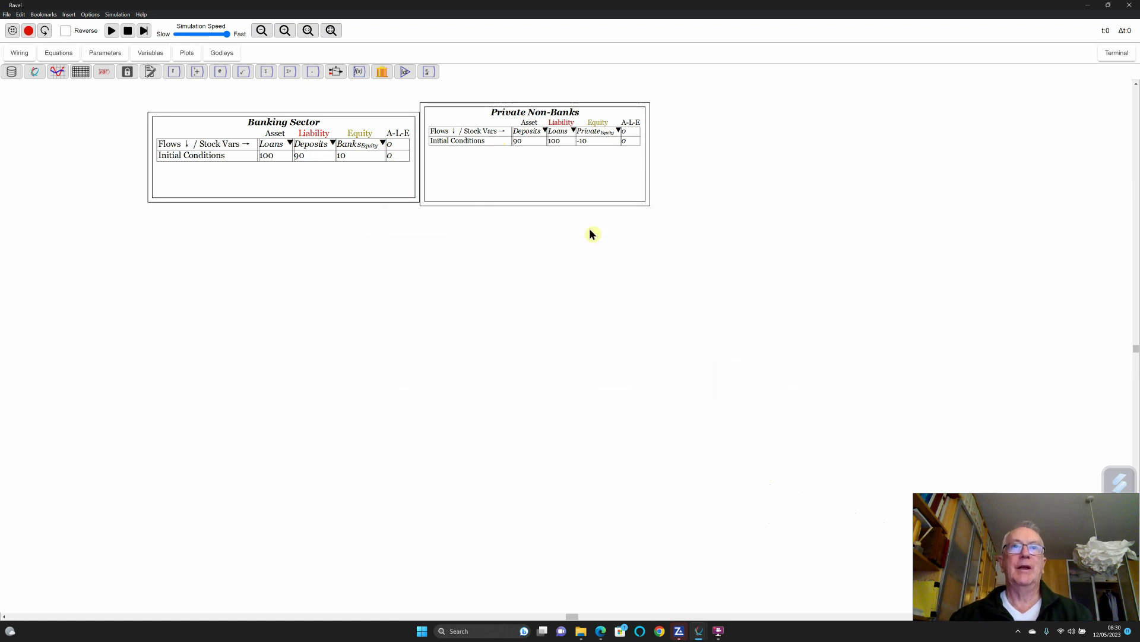
drag(648, 205, 661, 194)
drag(550, 104, 559, 119)
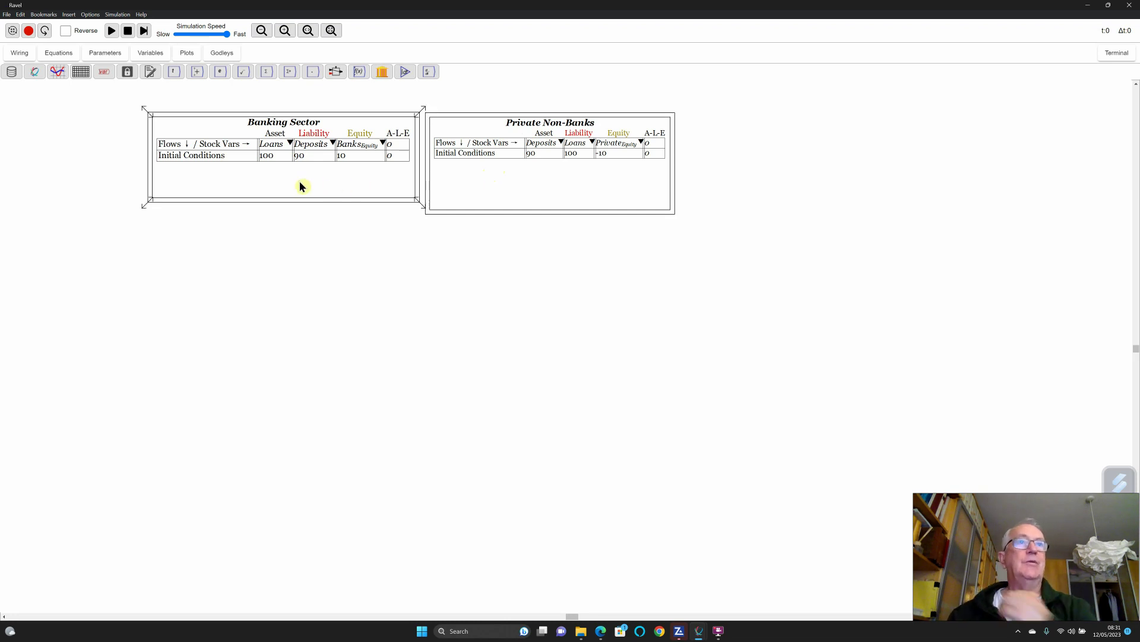
Bring up the Banking Sector and Private Non-Banks Godley table windows, shortening the latter and moving both below the canvas tables
key(alt+Tab)
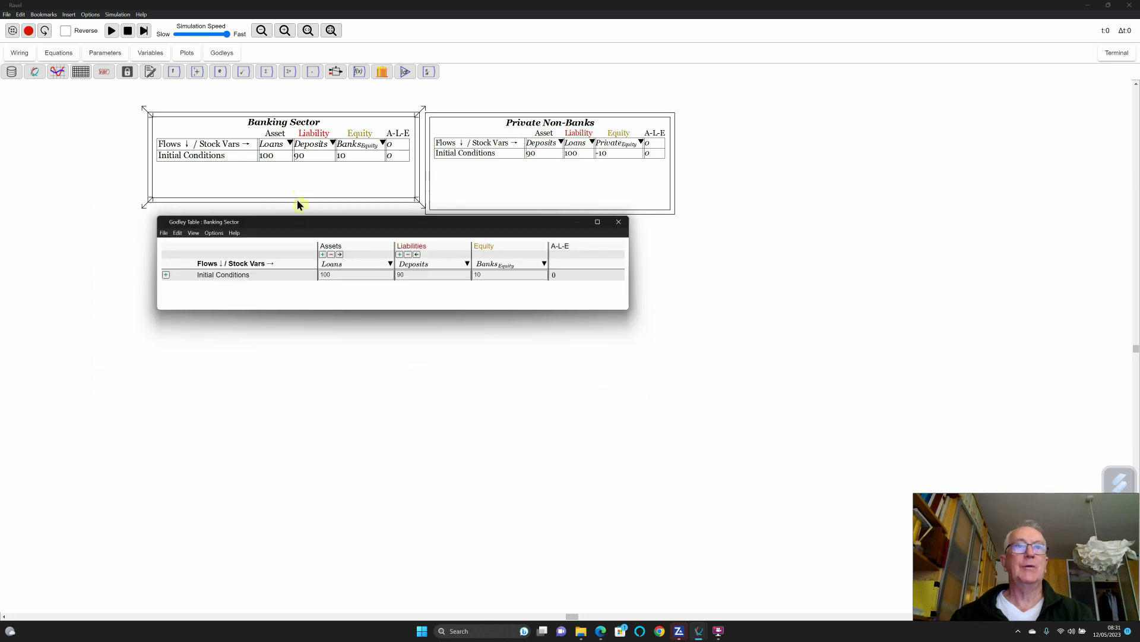
drag(314, 222, 303, 236)
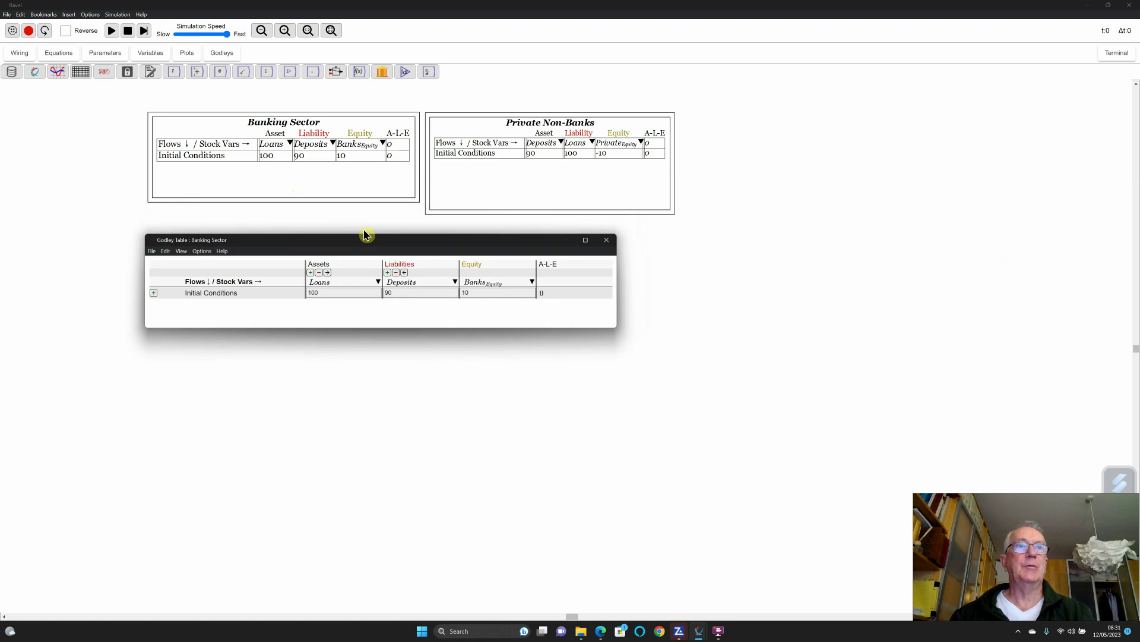
click(523, 184)
right_click(523, 183)
click(552, 224)
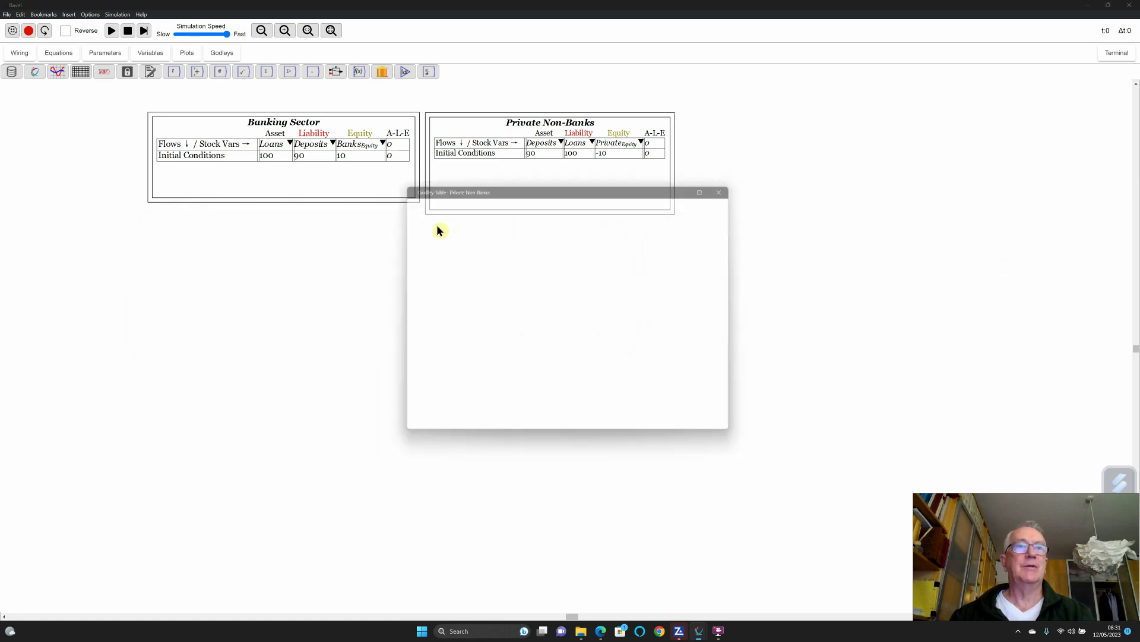
drag(748, 439, 764, 336)
drag(634, 181, 755, 241)
Arrange the two Godley table windows side by side without overlap, Banking Sector first and Private Non-Banks second
key(super+Tab)
key(Right)
key(Return)
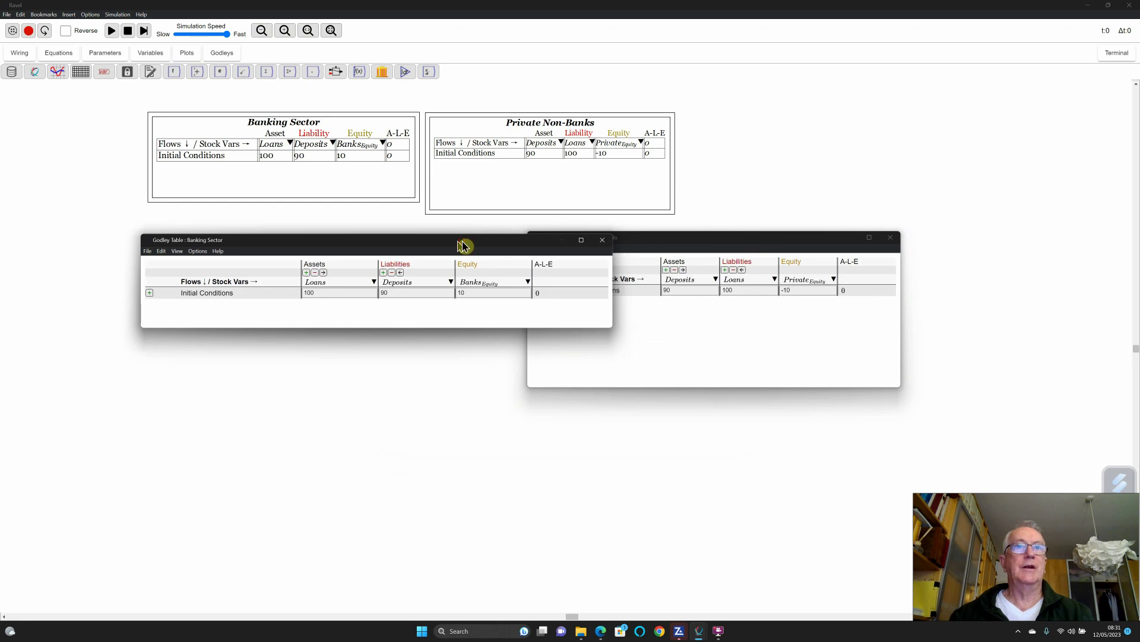
drag(464, 245, 383, 236)
drag(605, 239, 690, 223)
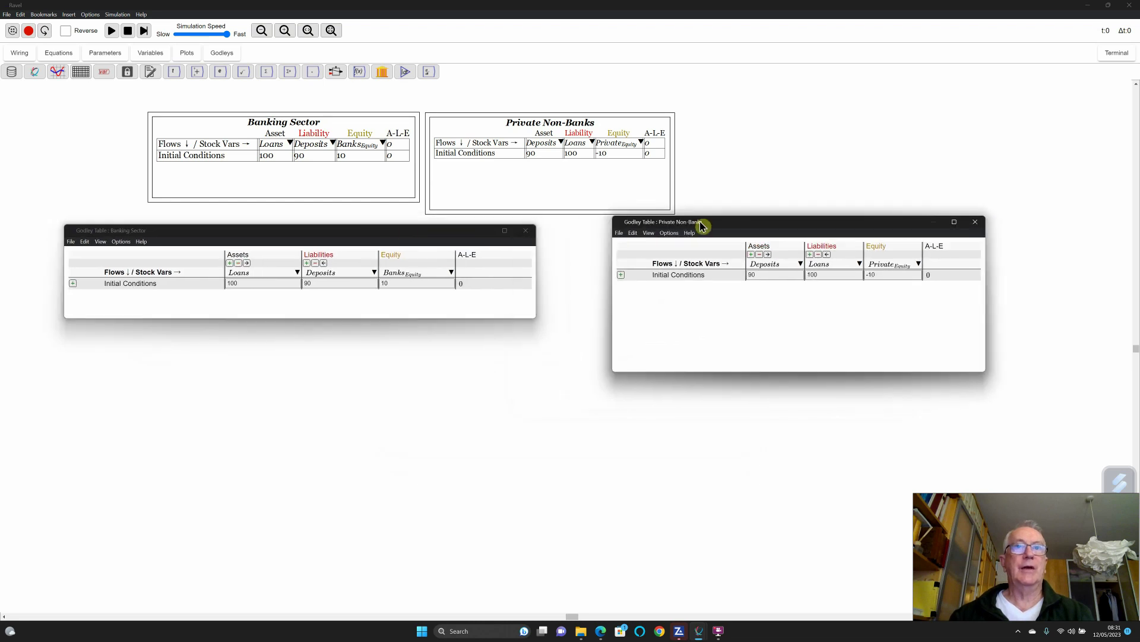
Add a flow row below Initial Conditions in the Banking Sector Godley table and name it Net lending
click(72, 283)
click(120, 294)
text(Net l)
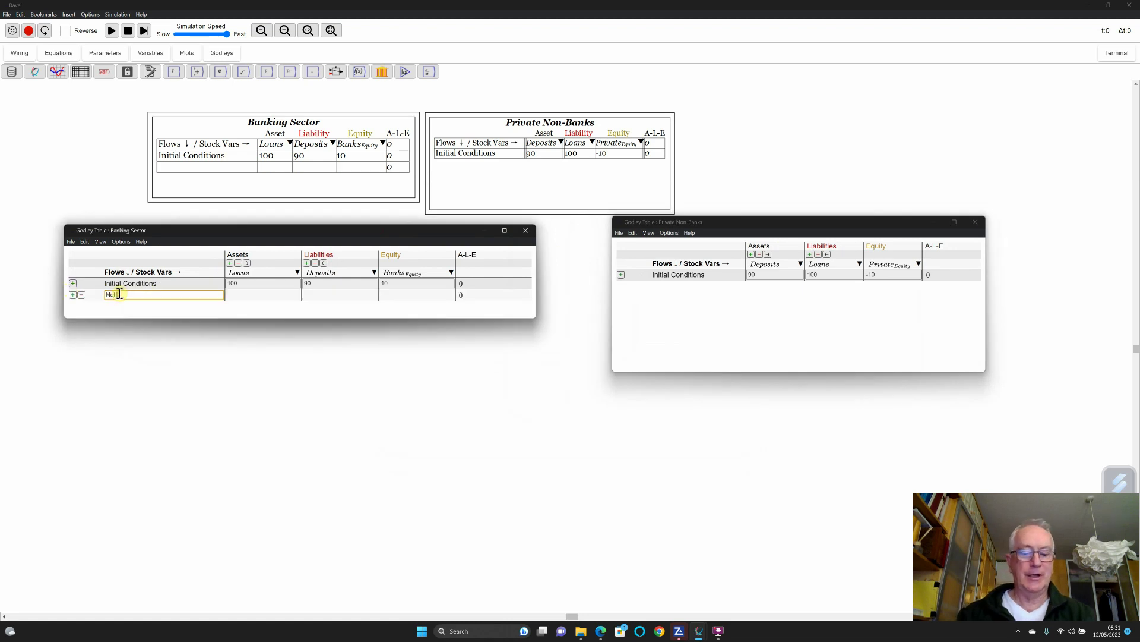
text(ending)
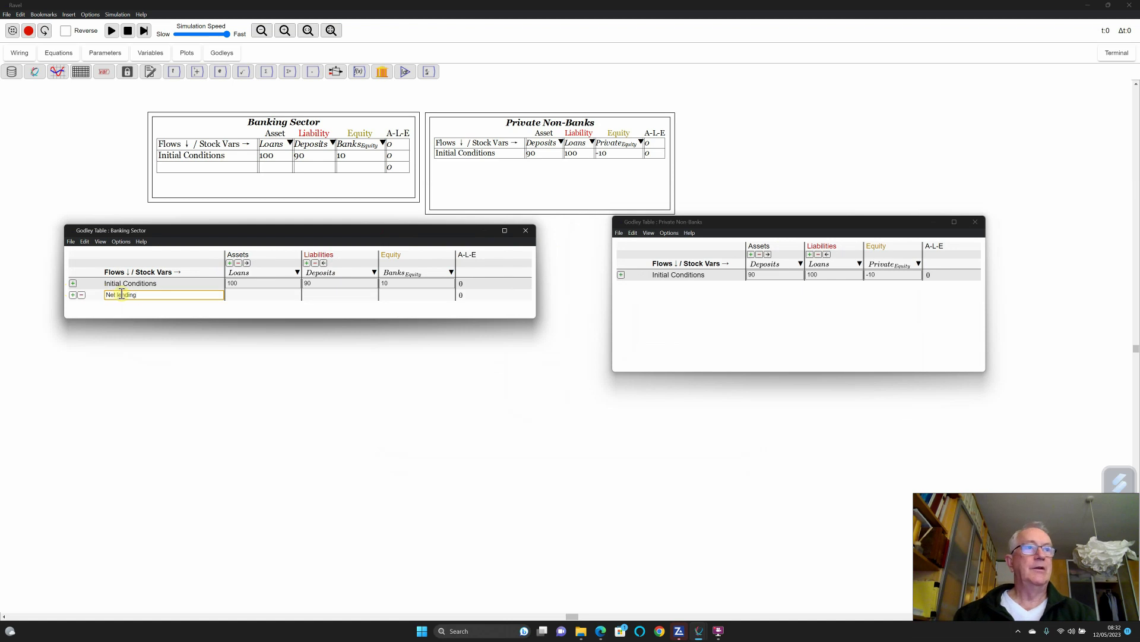
Enter the flow Credit under both Deposits and Loans in the Net lending row, and make the Banking Sector table window taller
click(309, 292)
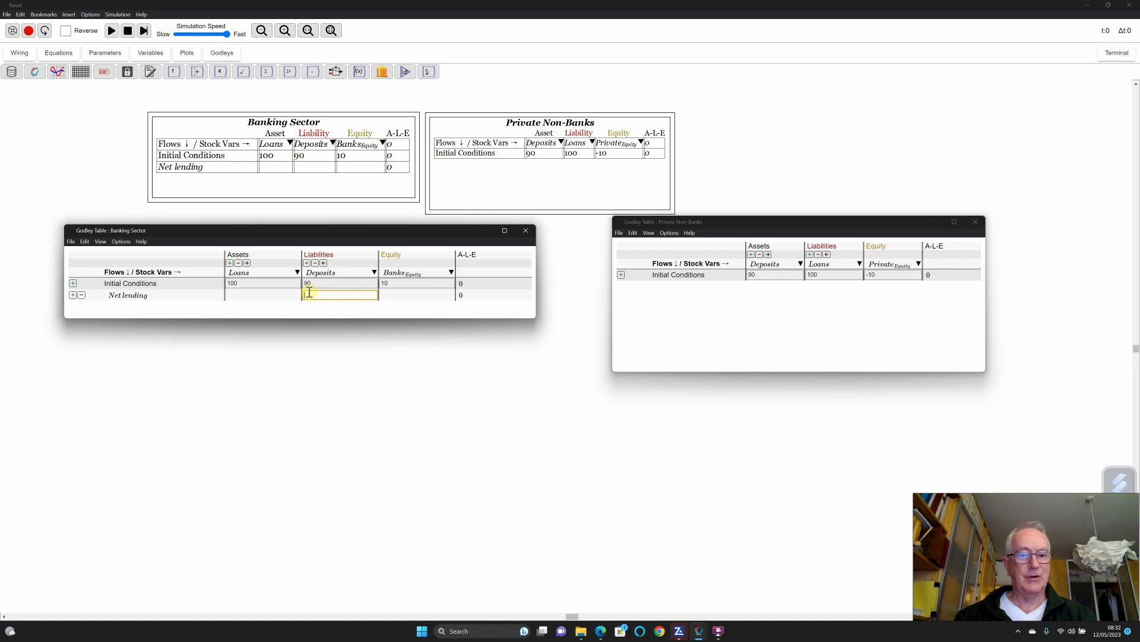
text(Credit)
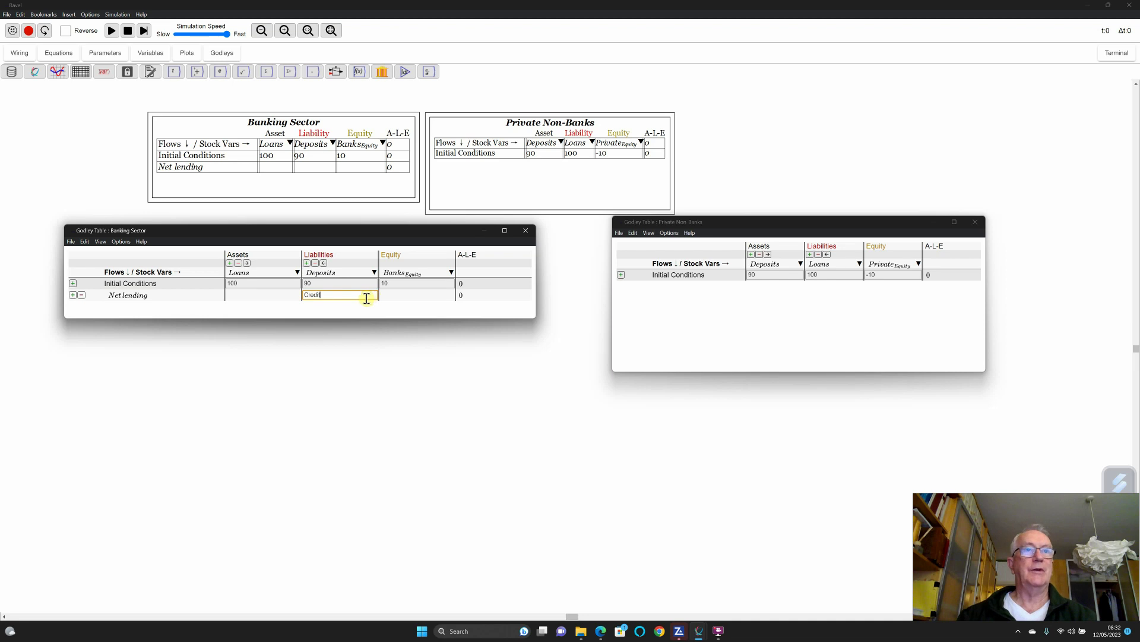
click(267, 295)
text(Credit)
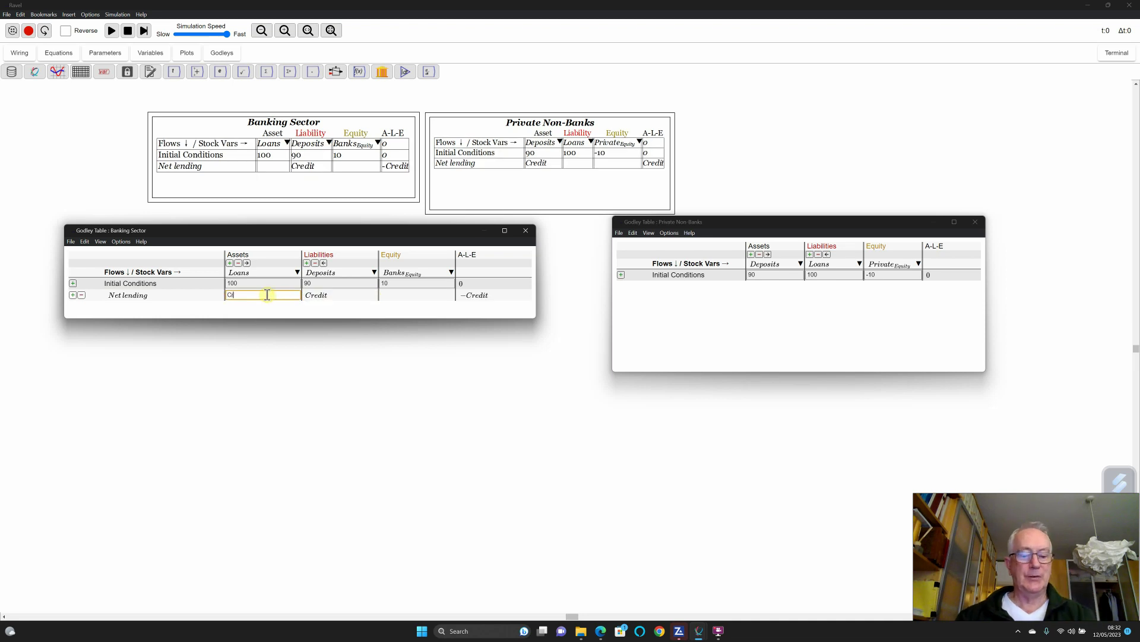
click(323, 314)
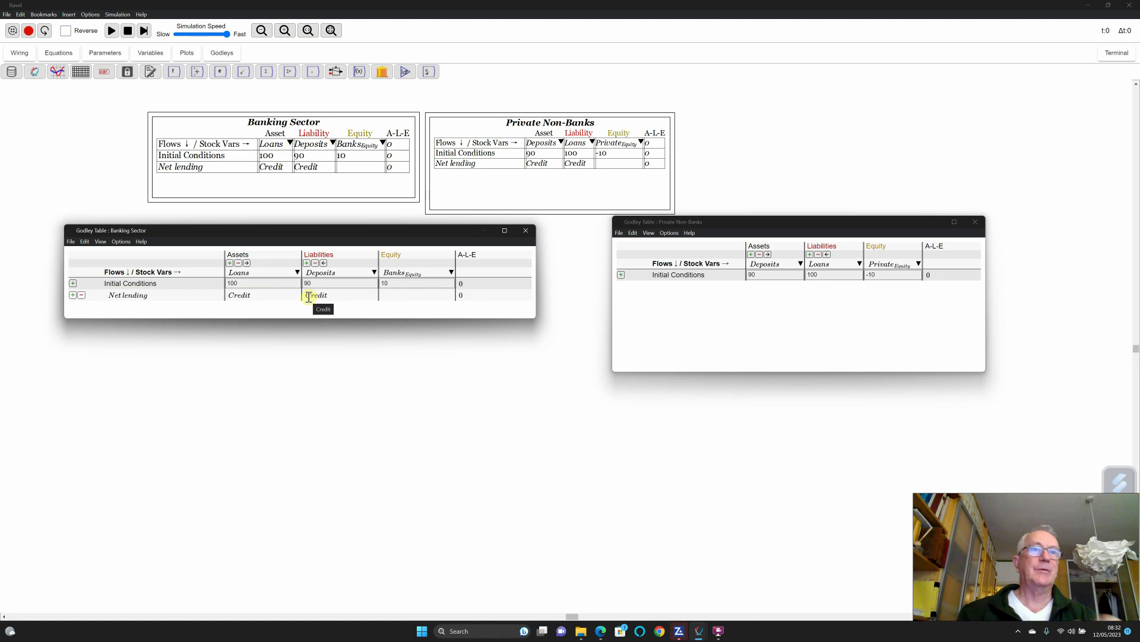
drag(334, 319, 336, 340)
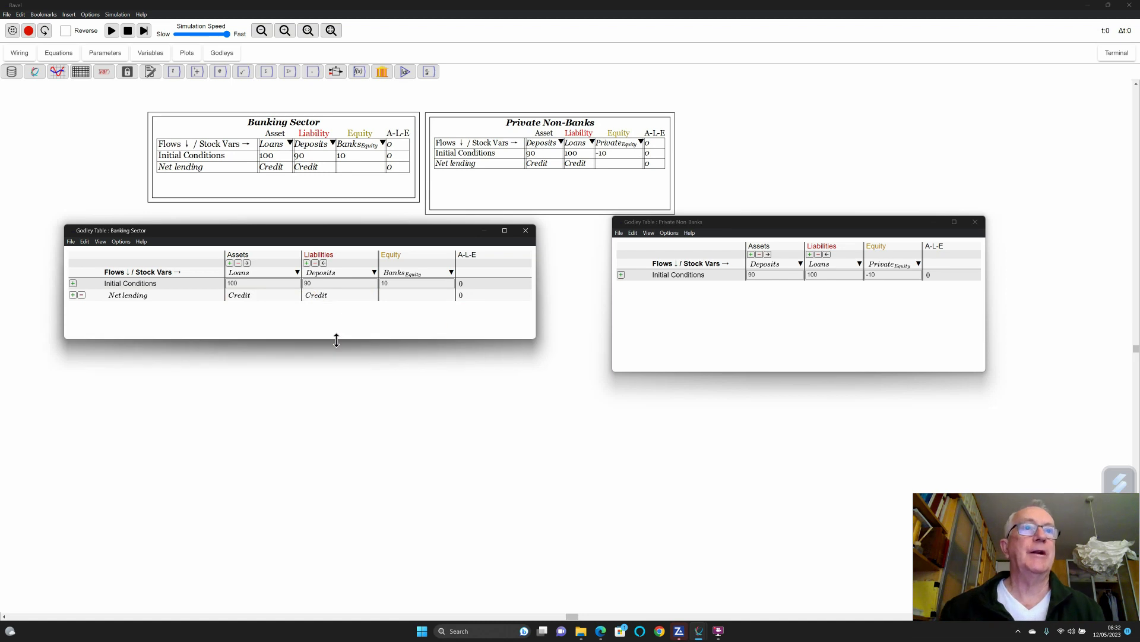
Close and reopen the Private Non-Banks Godley table to examine its updated flow rows, moving its window aside
click(689, 272)
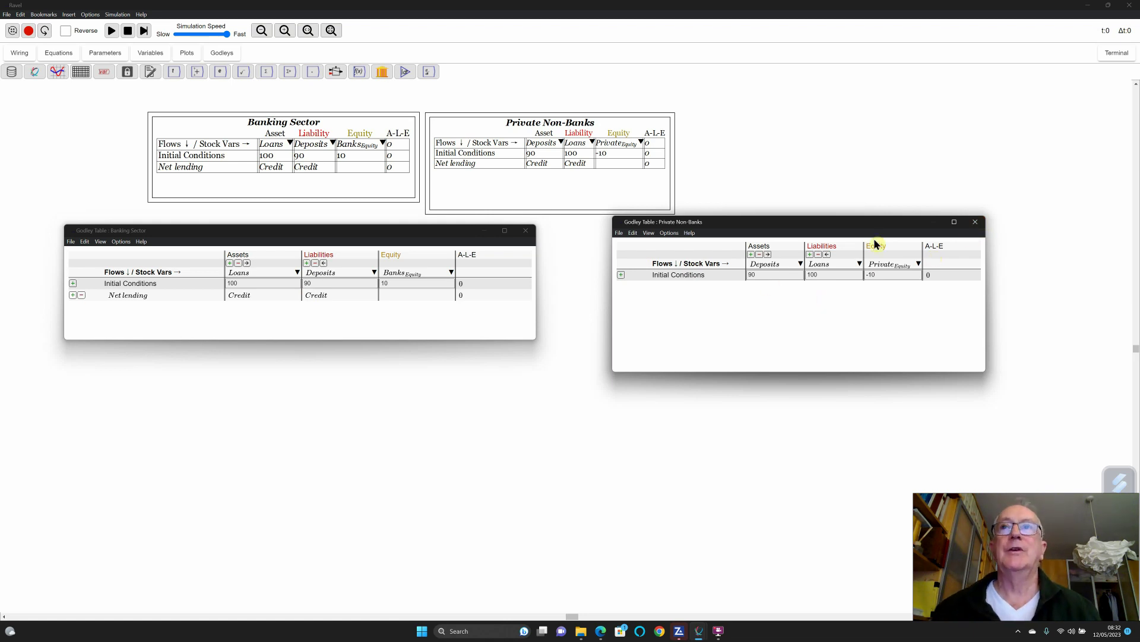
click(975, 222)
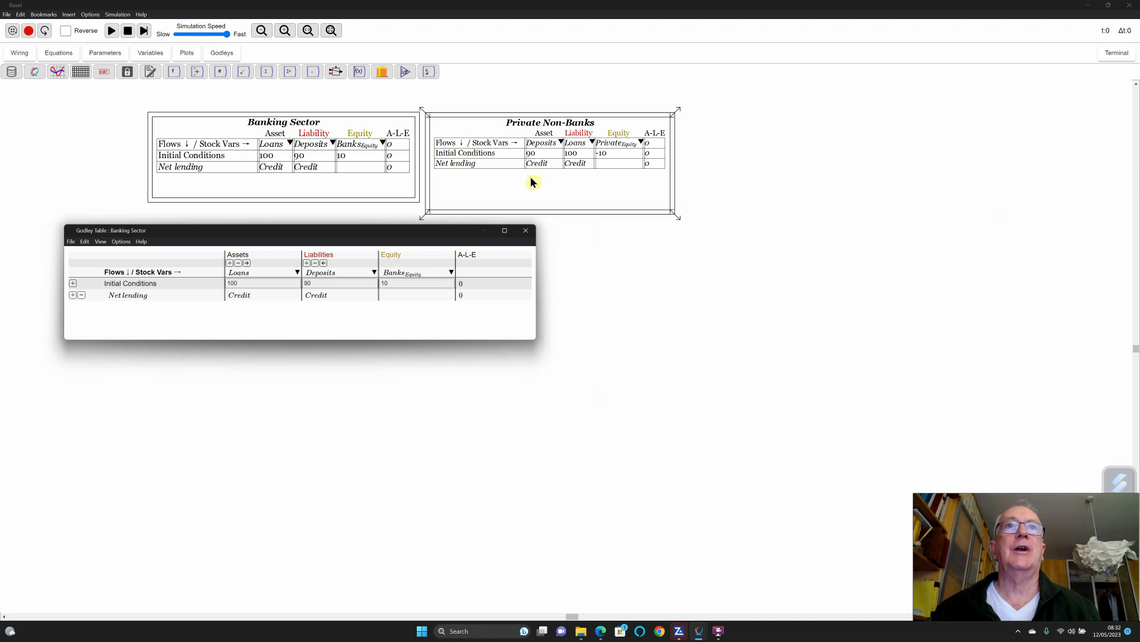
right_click(475, 181)
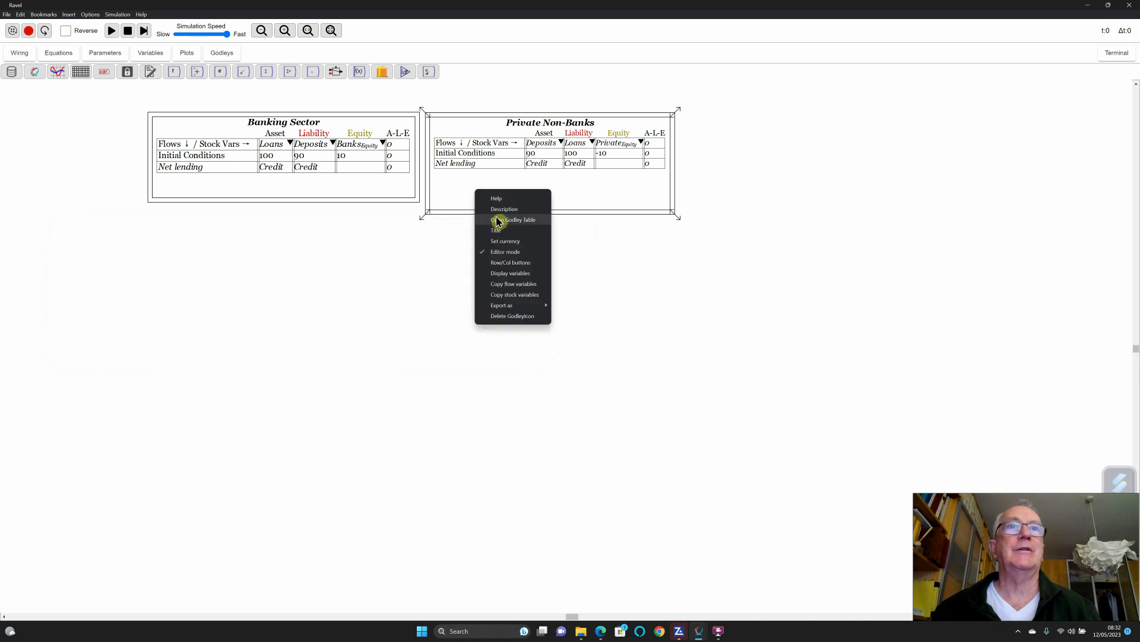
key(Escape)
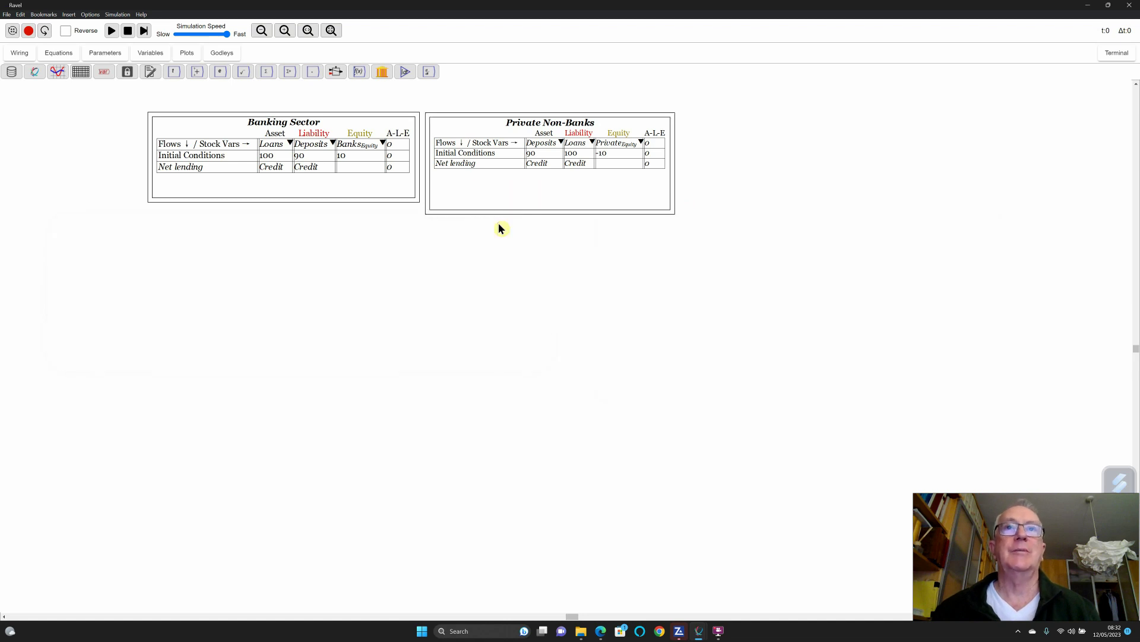
double_click(561, 240)
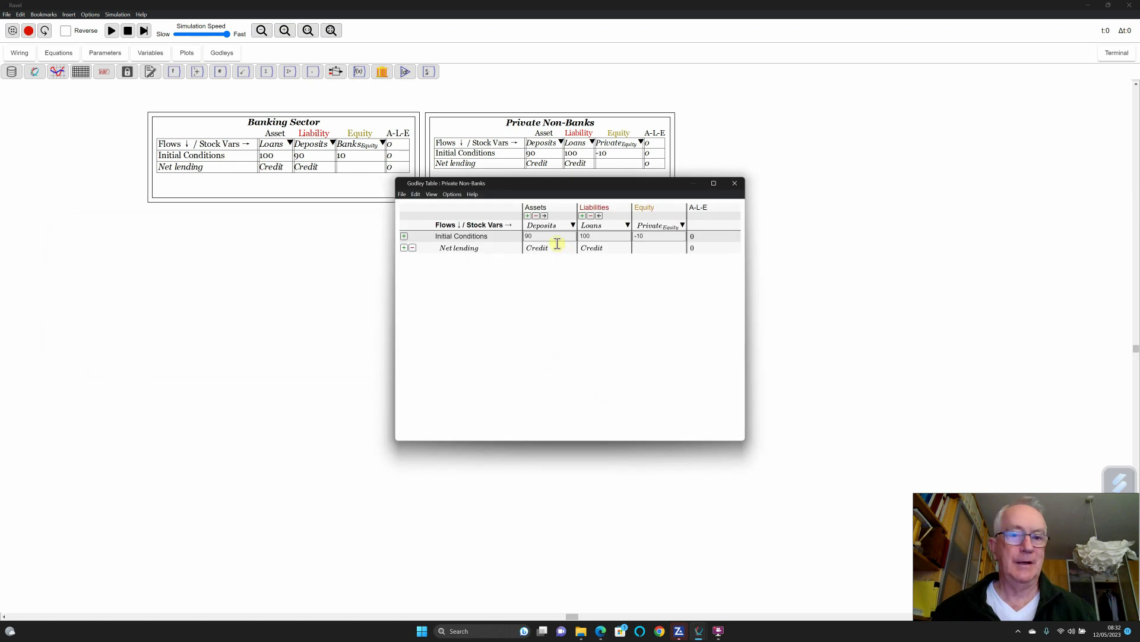
drag(564, 195, 649, 208)
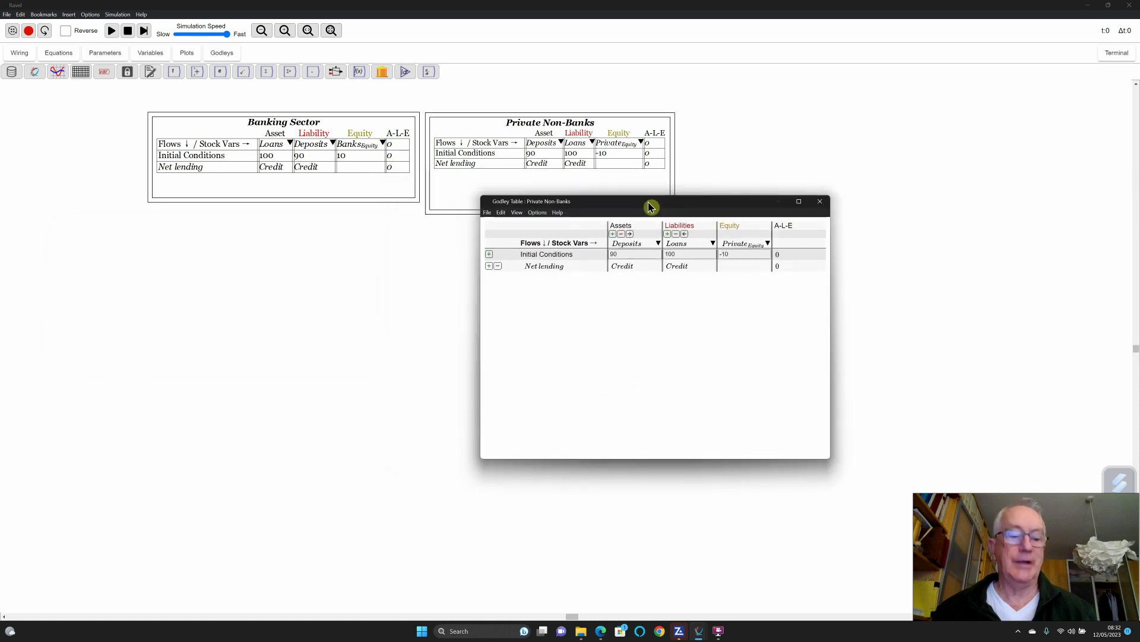
Switch back to the Banking Sector Godley table window and close it
key(alt+Tab)
key(alt+Tab)
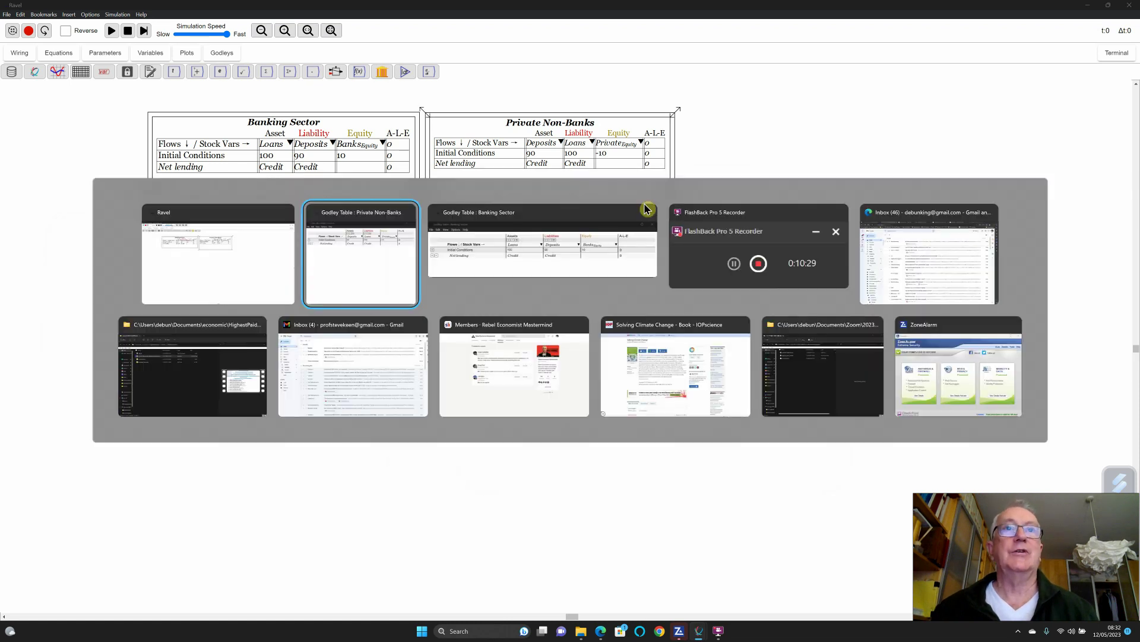
click(644, 204)
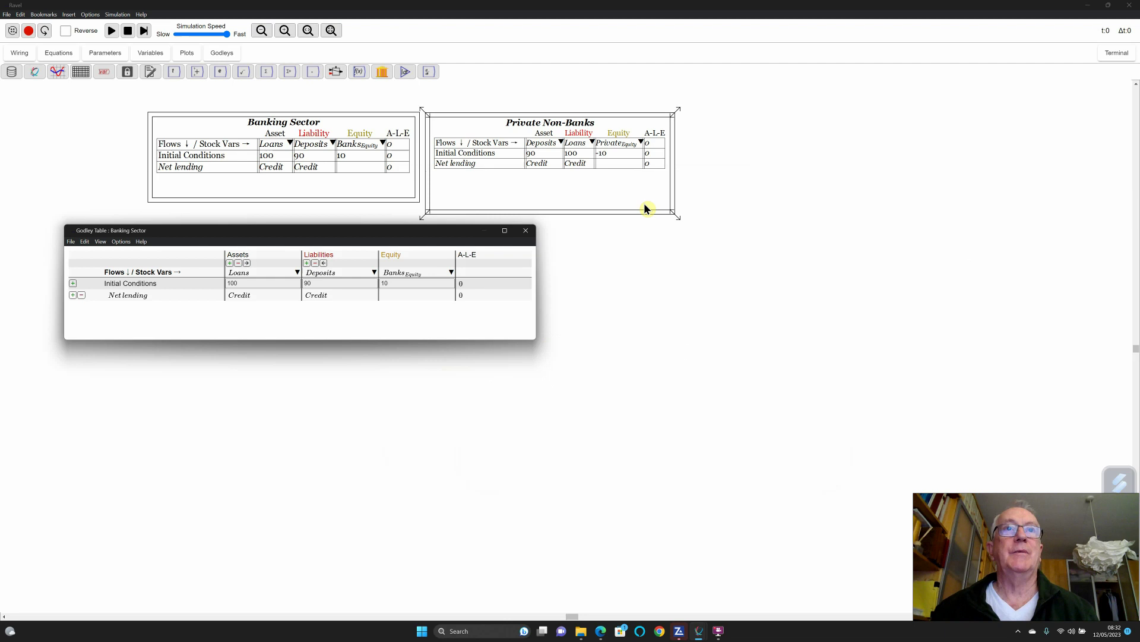
click(525, 232)
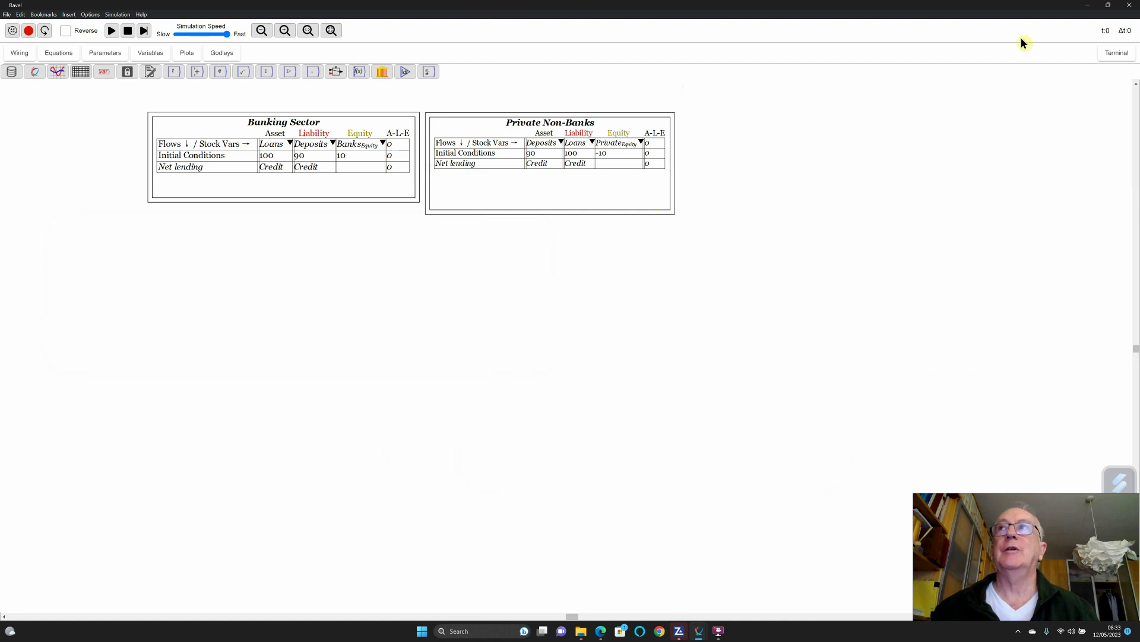
Restore the main window from full screen, move it to the screen's corner and narrow it to free space beside it
click(1112, 10)
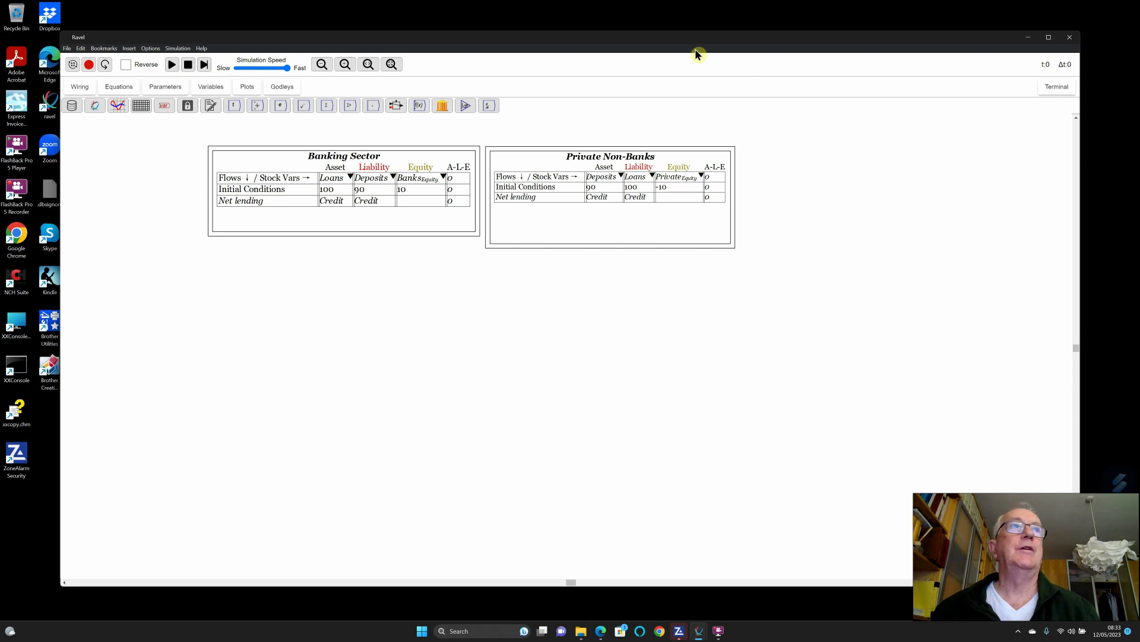
drag(694, 43, 639, 28)
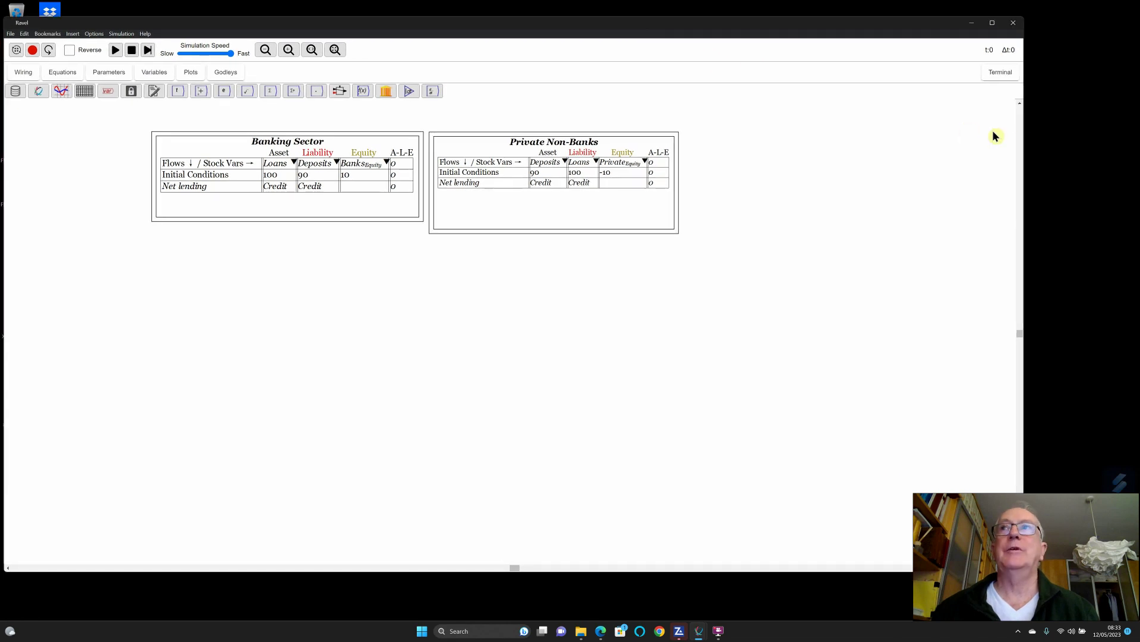
drag(1023, 133, 944, 133)
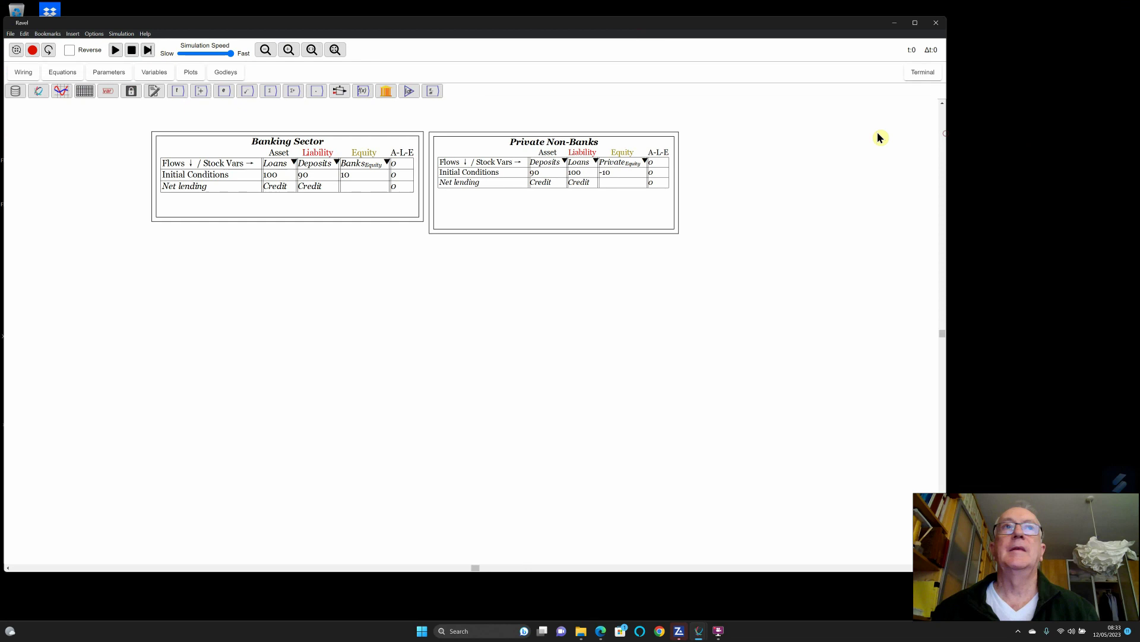
Open the variable browser and place its window in the free space beside the main window
click(106, 93)
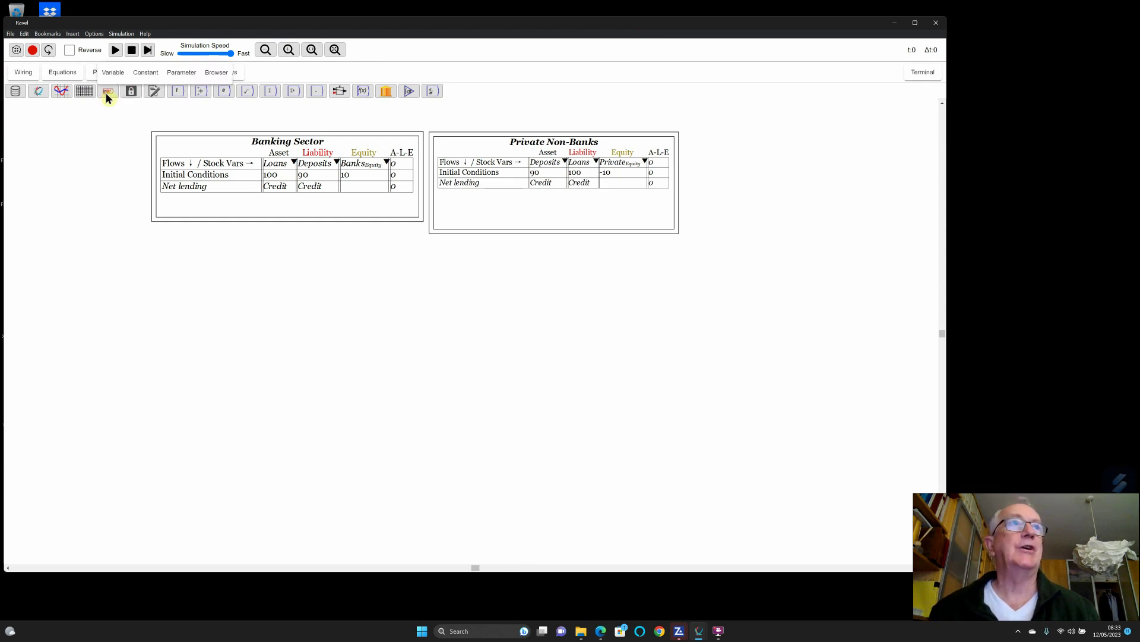
click(212, 74)
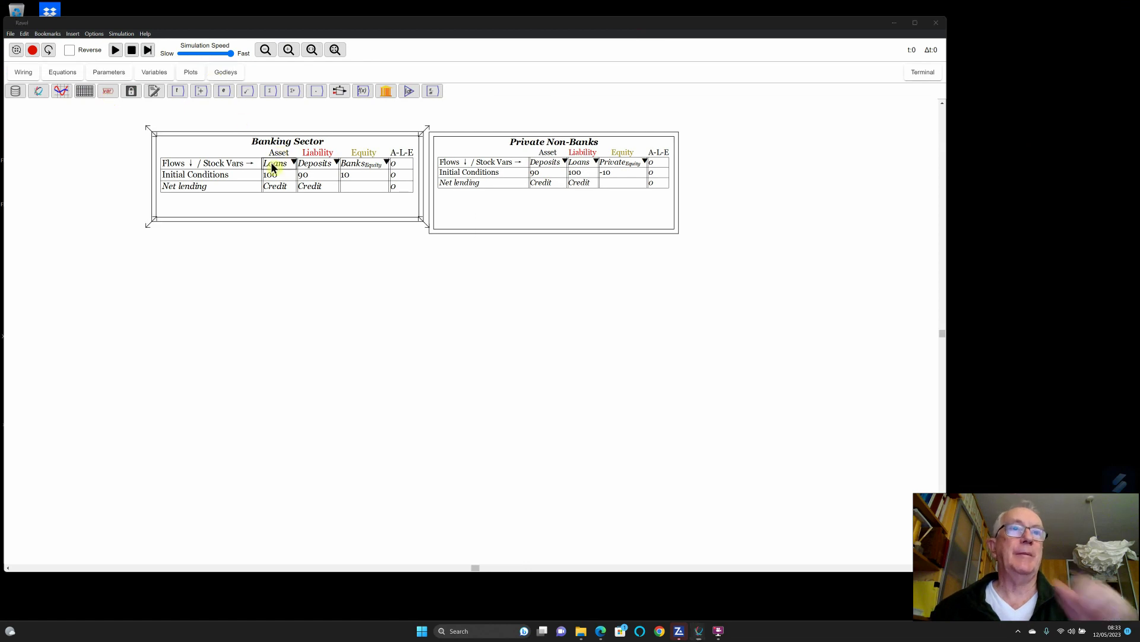
drag(558, 218, 1021, 22)
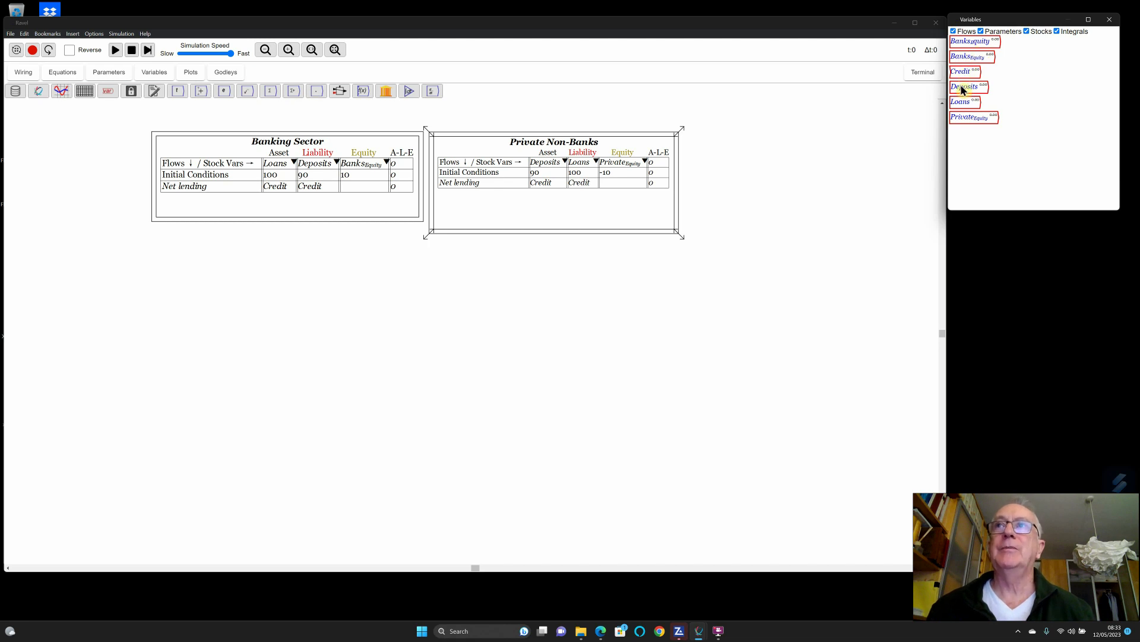
Place the Deposits and Banks_{Equity} variables from the browser on the canvas, stacked below the Banking Sector table
drag(963, 88, 571, 238)
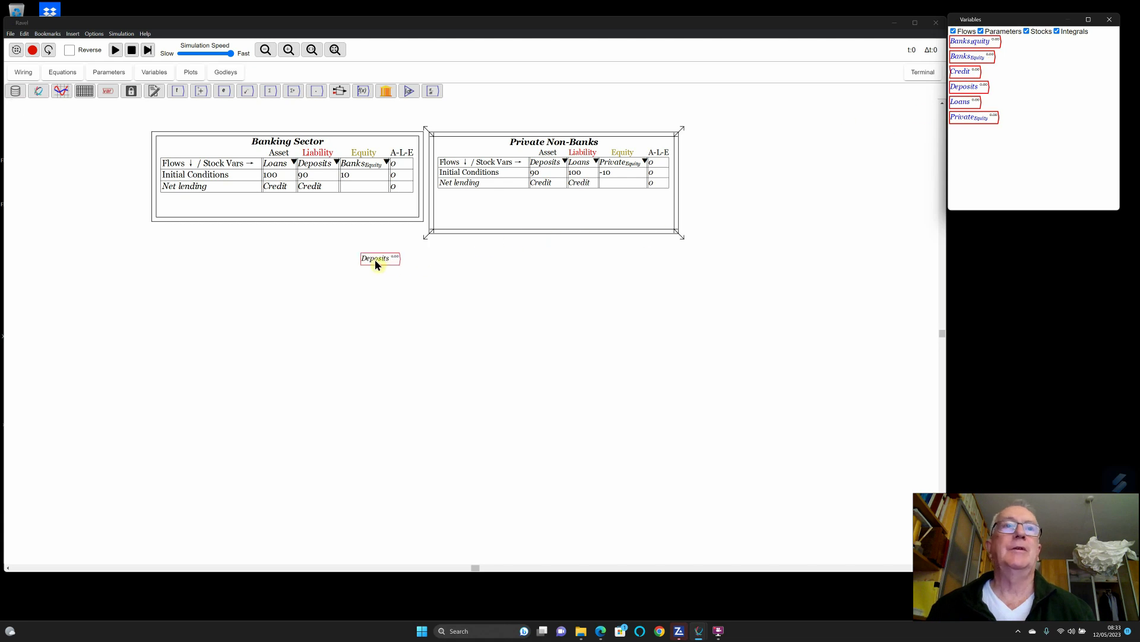
drag(304, 262, 305, 263)
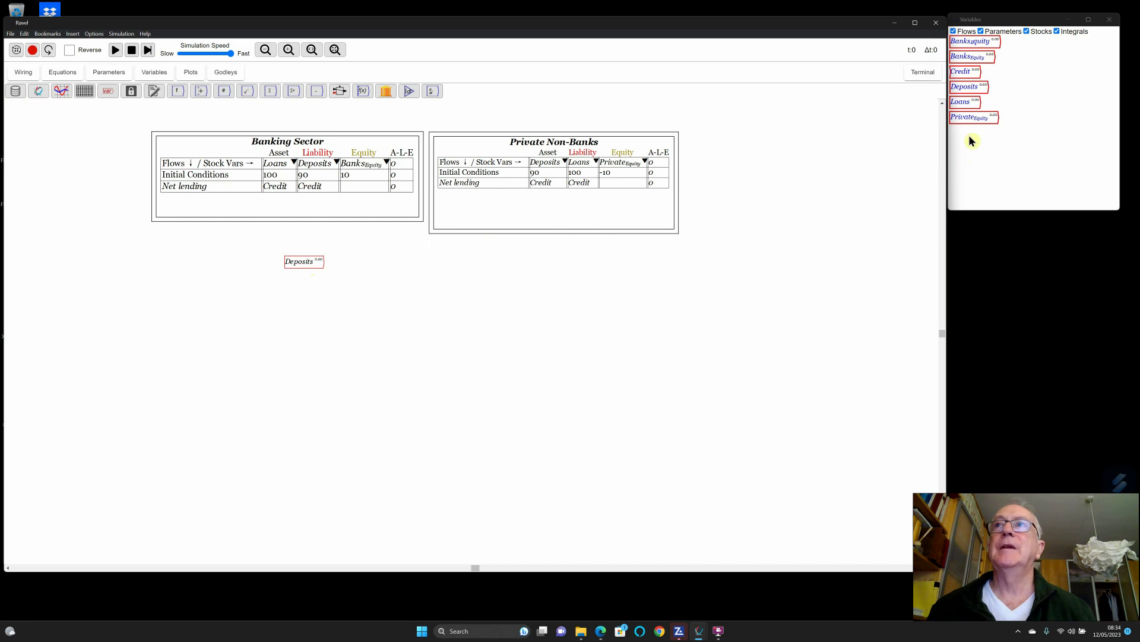
drag(974, 58, 763, 168)
drag(485, 259, 304, 271)
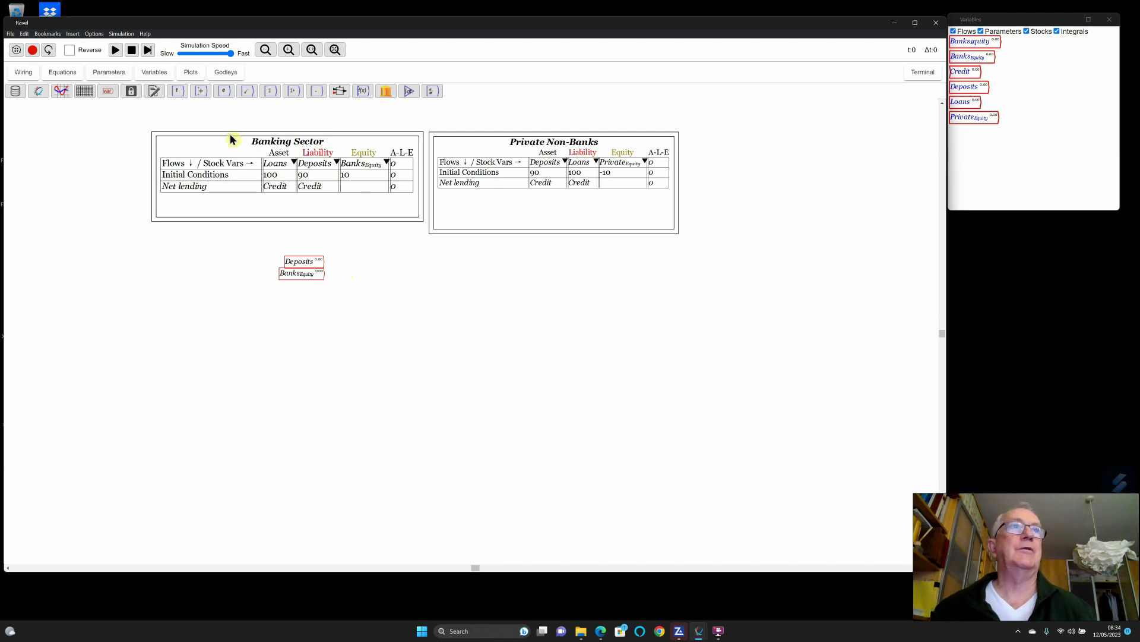
Place an addition operator beside the stacked stock variables and wire Deposits and Banks_{Equity} into its inputs
mouse_move(202, 93)
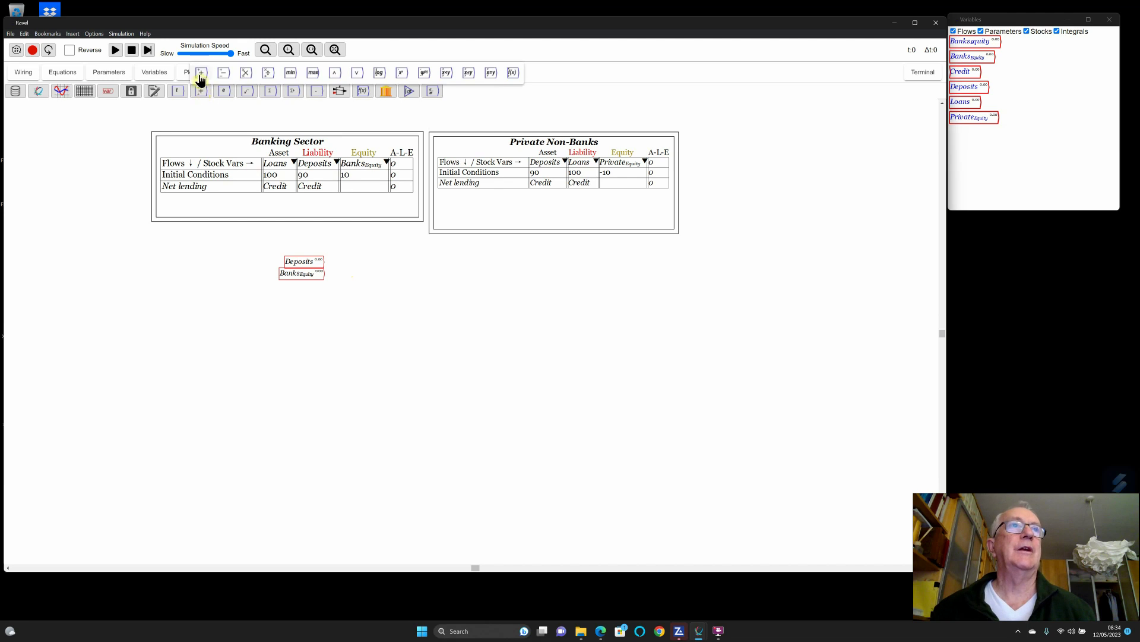
click(202, 73)
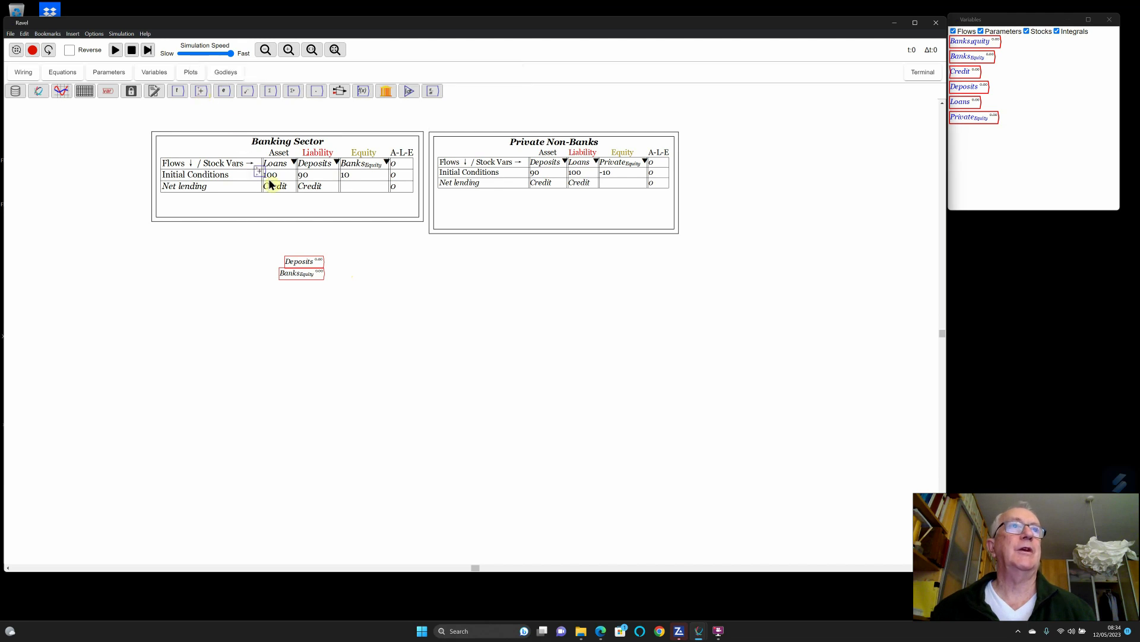
click(332, 272)
drag(335, 262, 340, 264)
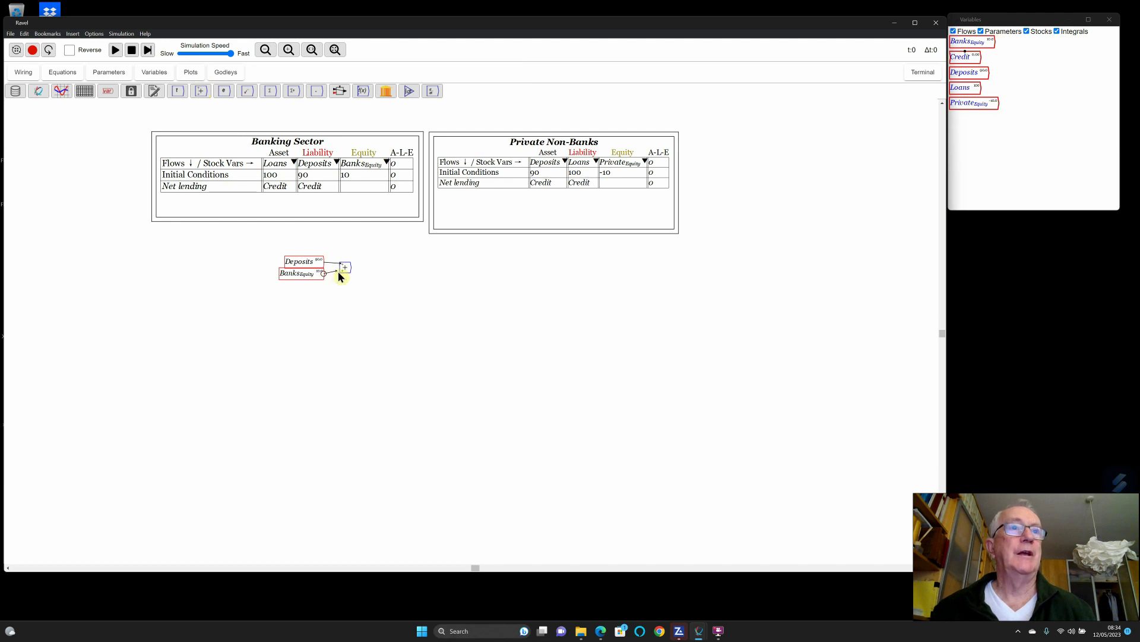
drag(339, 275, 341, 271)
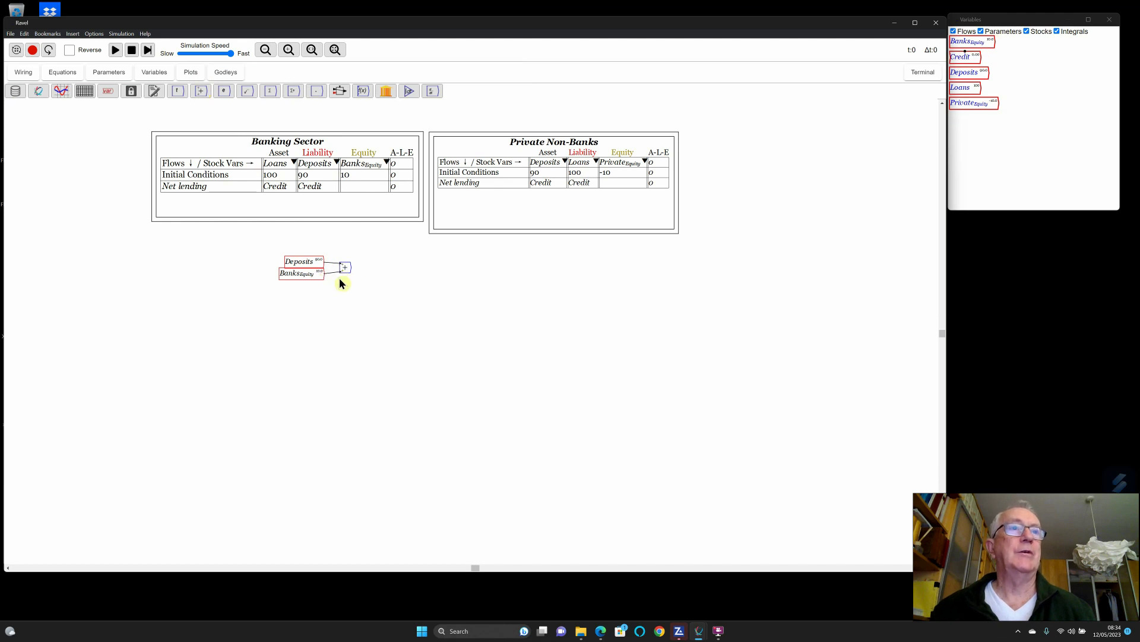
Create a flow variable named Money with the short description Money Stock and place it beside the addition operator
text(Money)
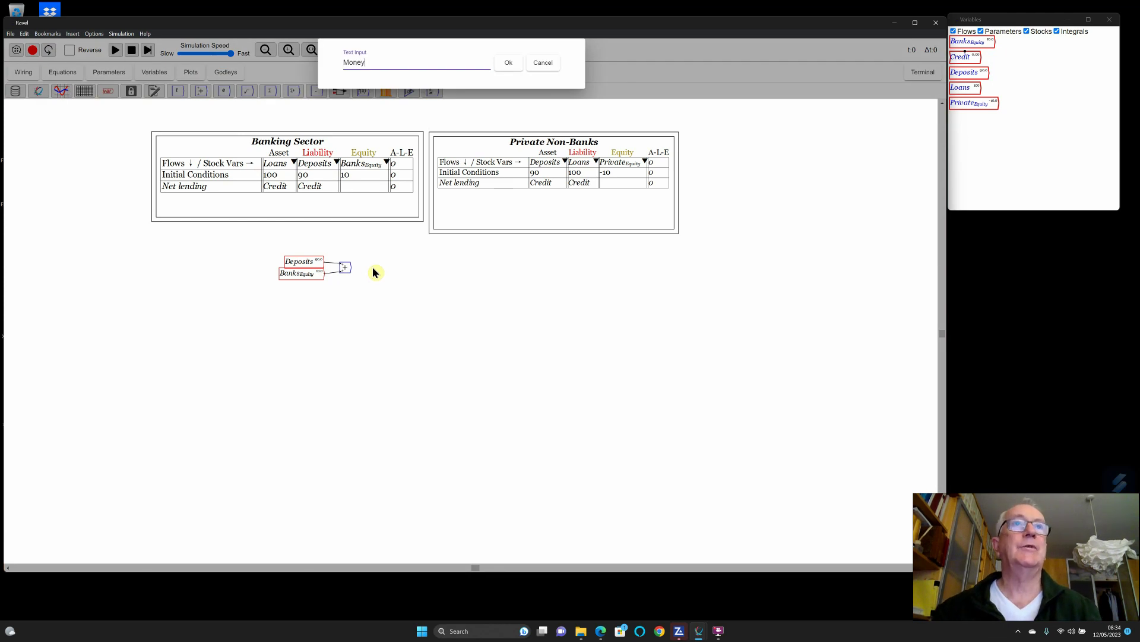
key(Return)
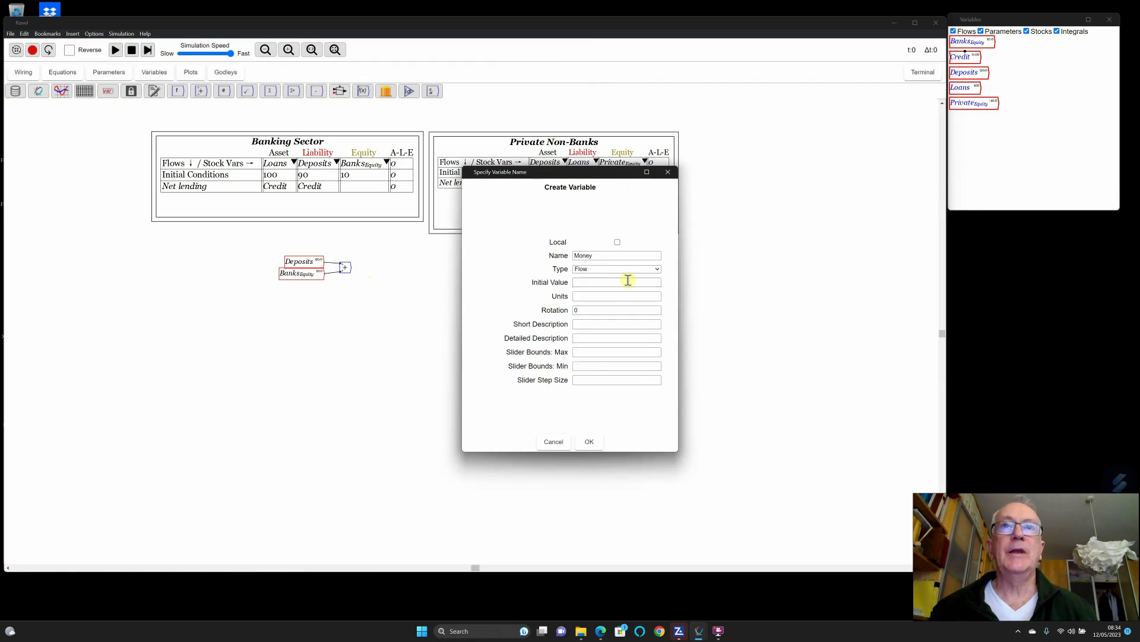
click(589, 270)
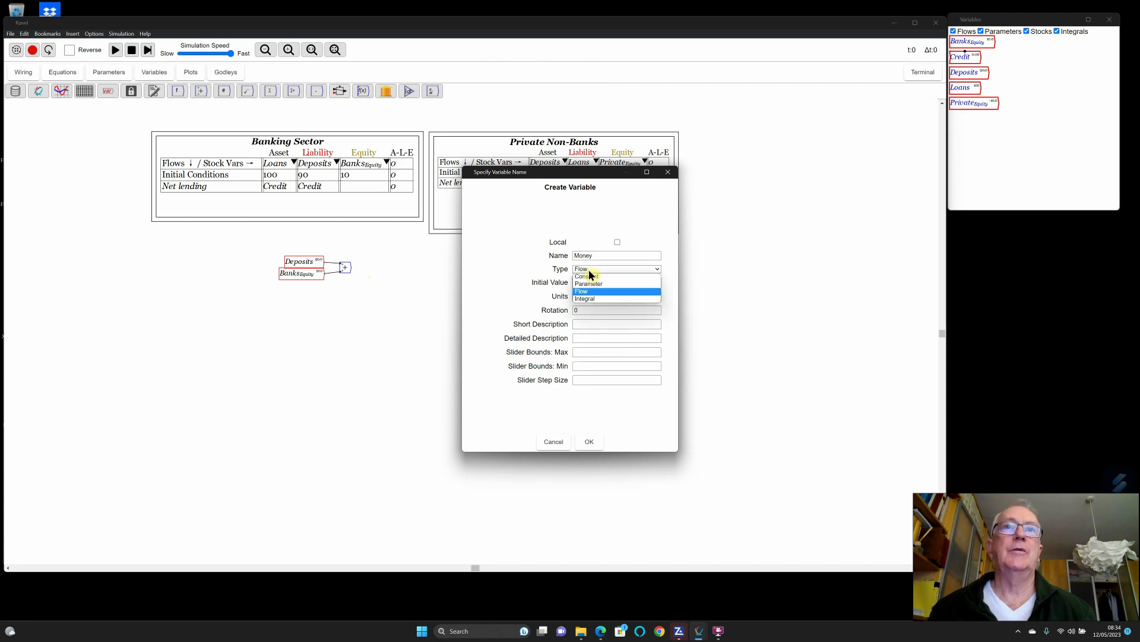
click(582, 291)
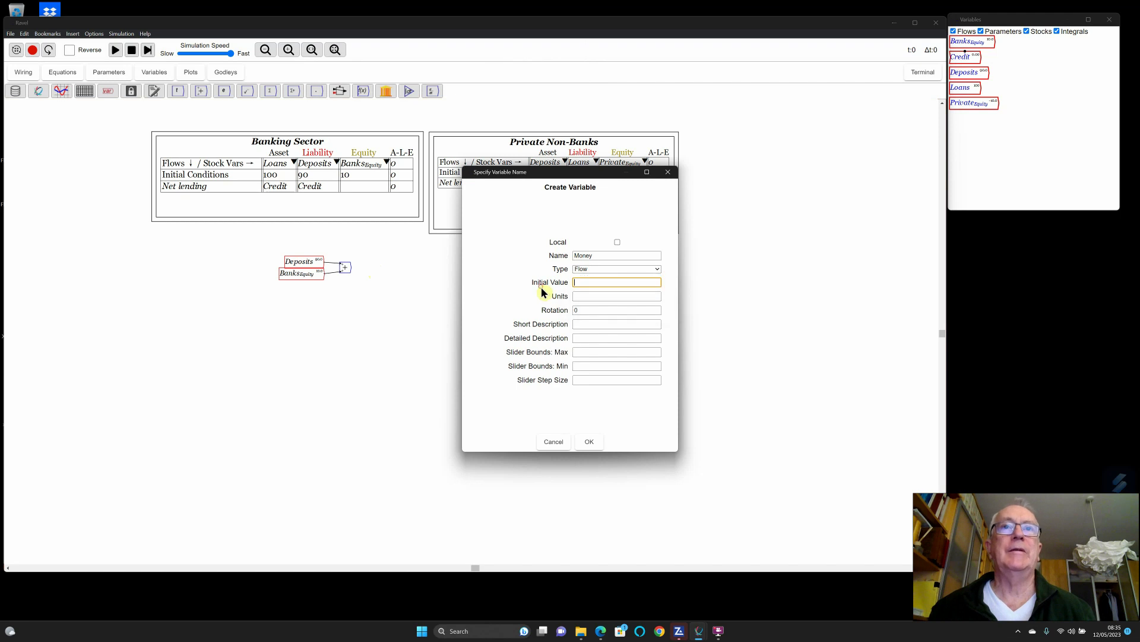
click(577, 321)
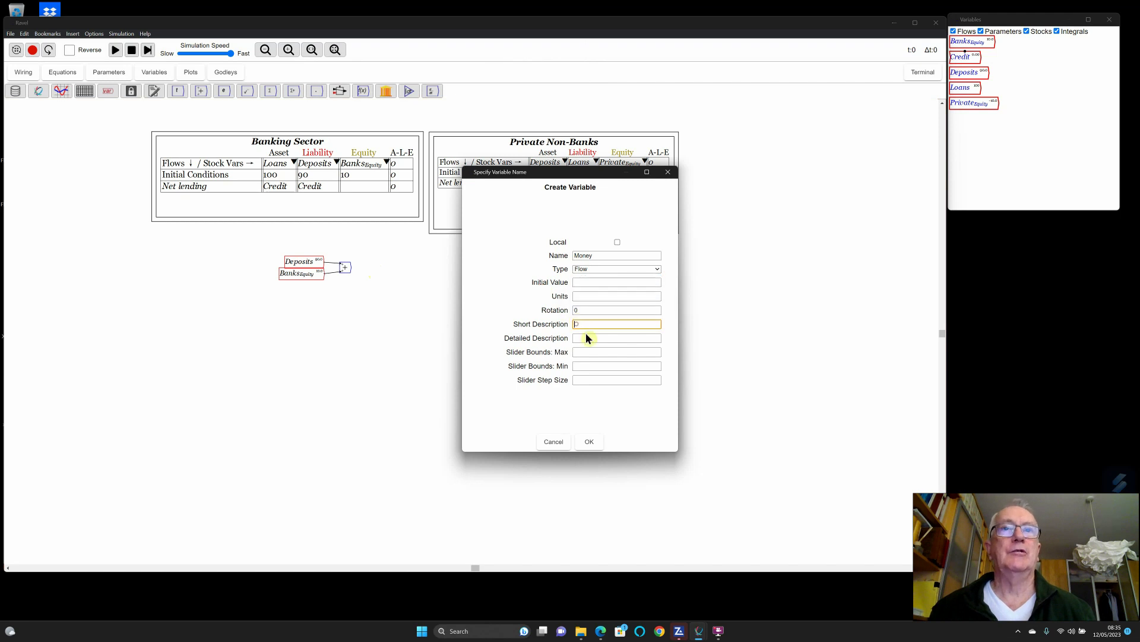
text(Money Stock)
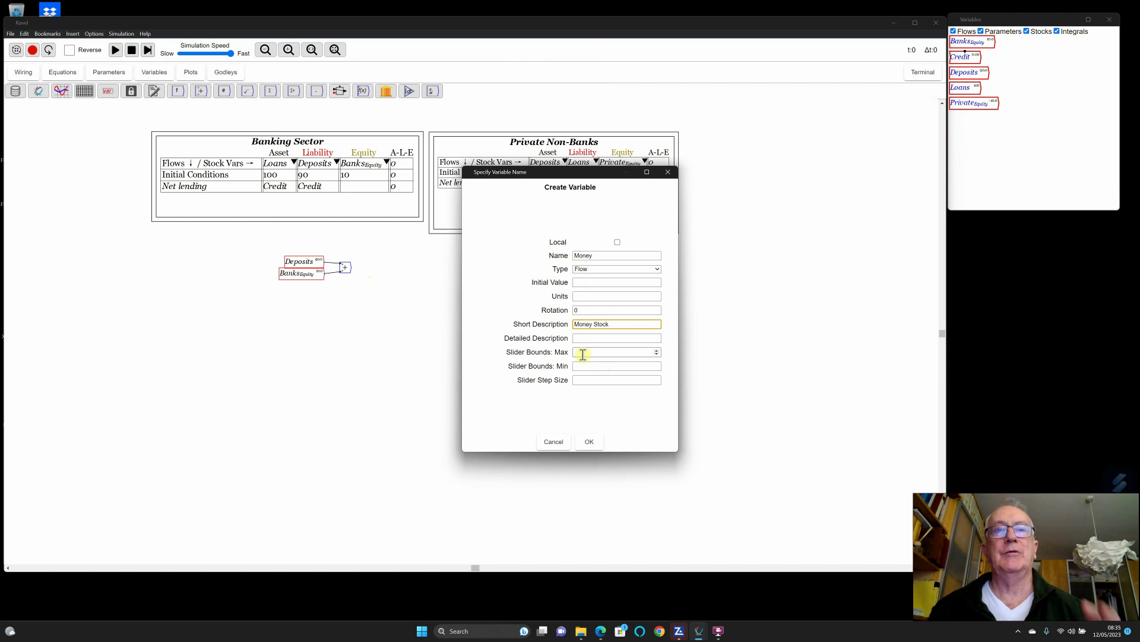
click(589, 443)
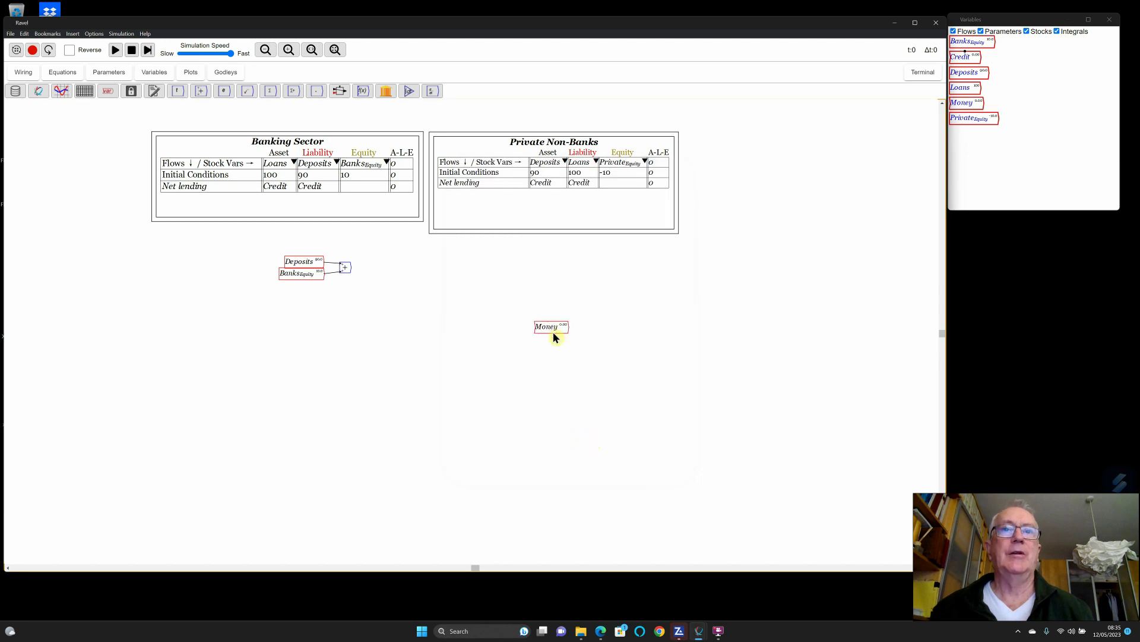
click(379, 268)
Move the addition operator closer to the stocks, wire its output into Money, and tidy the spacing of the blocks
scroll(396, 297, up, 3)
scroll(396, 298, up, 2)
scroll(330, 280, up, 1)
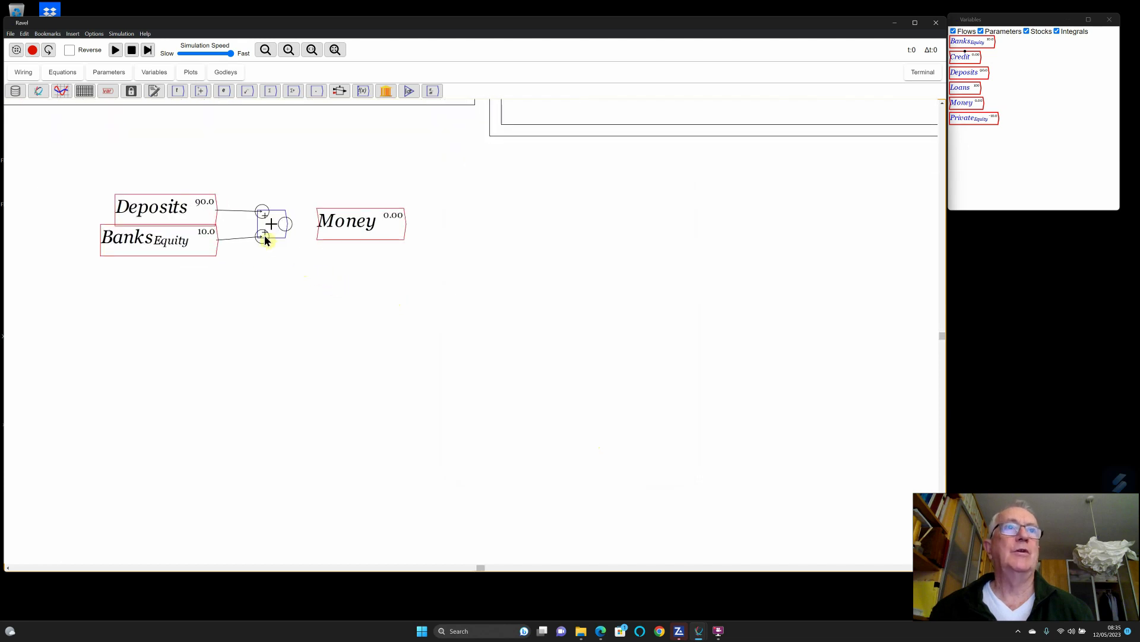
mouse_move(264, 228)
mouse_down()
mouse_move(265, 214)
mouse_move(248, 228)
mouse_move(278, 229)
mouse_up()
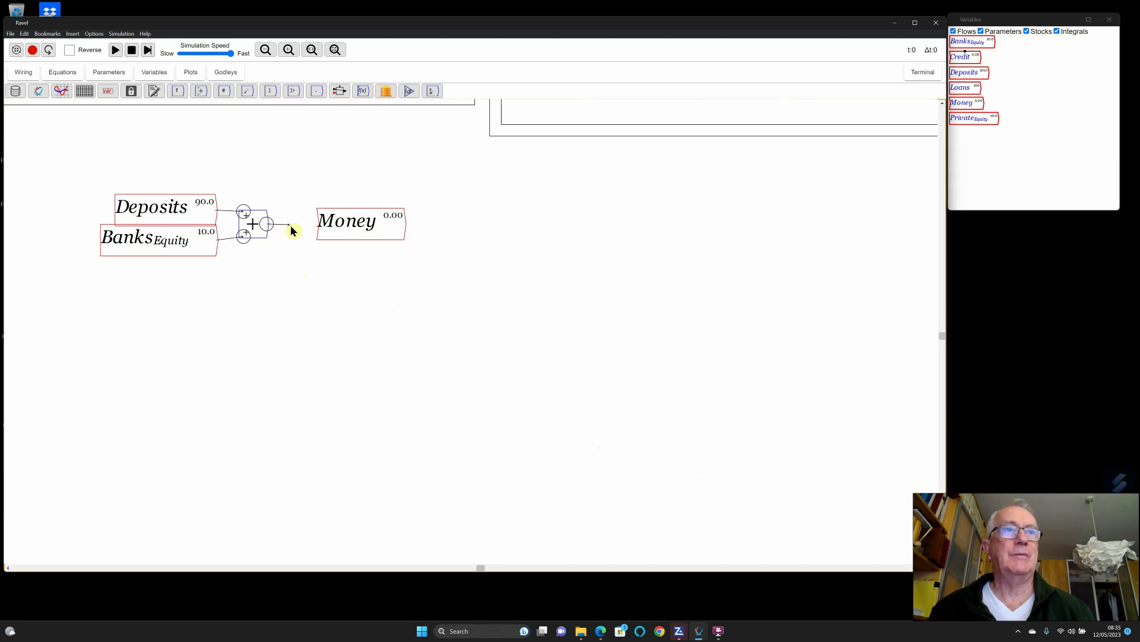
drag(290, 225, 280, 246)
drag(268, 224, 326, 229)
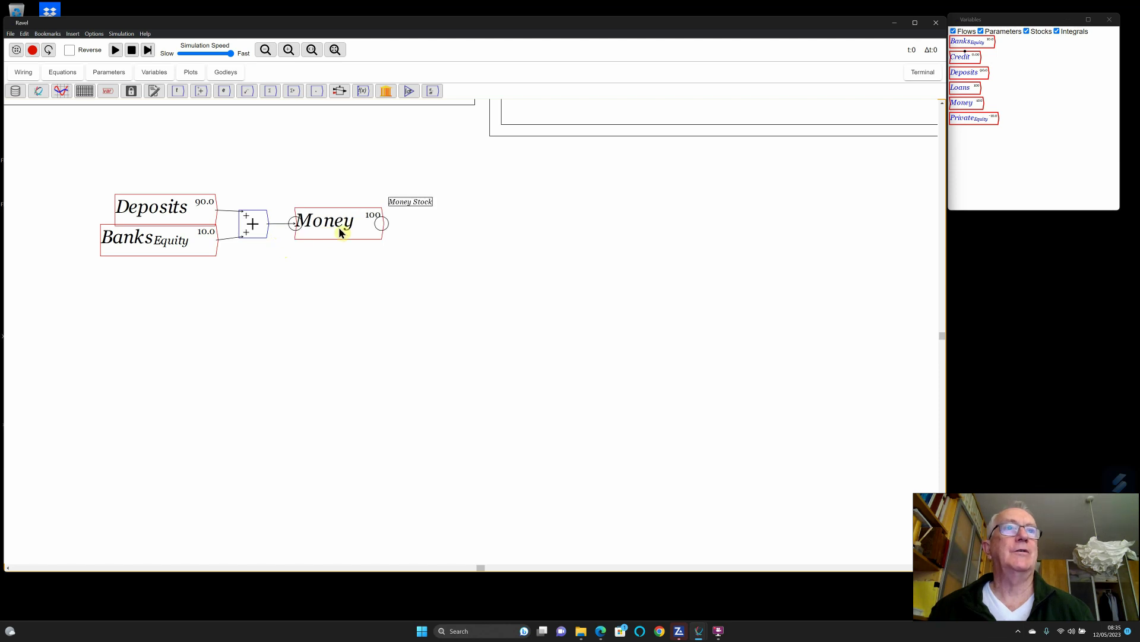
drag(209, 221, 210, 221)
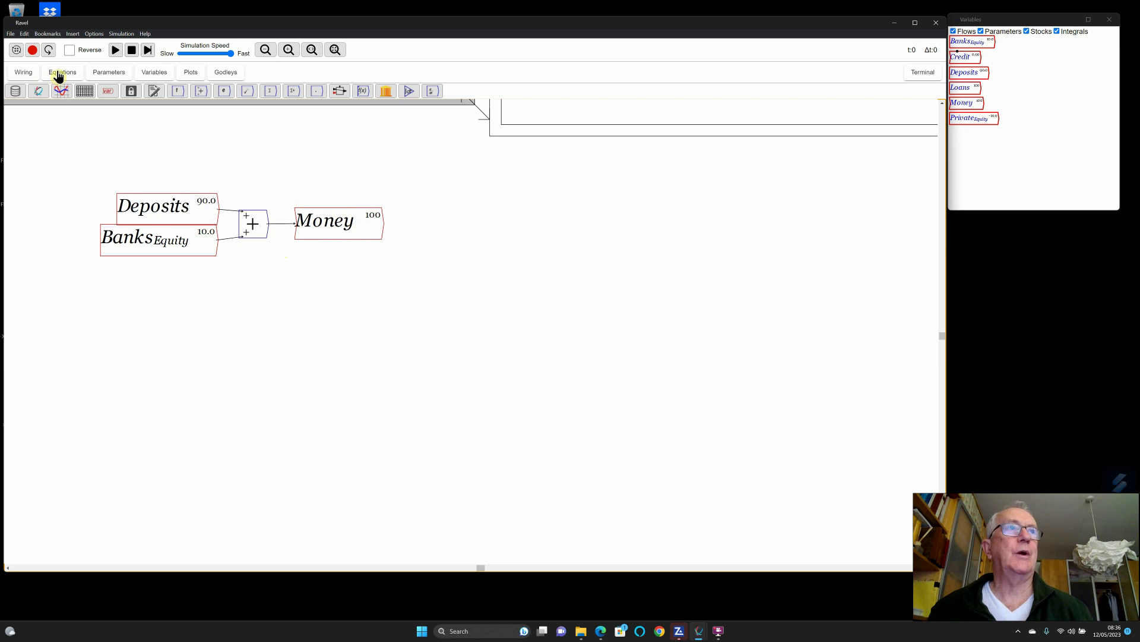
Examine the model's generated equations, including the one for Money, and return to the wiring canvas
click(58, 74)
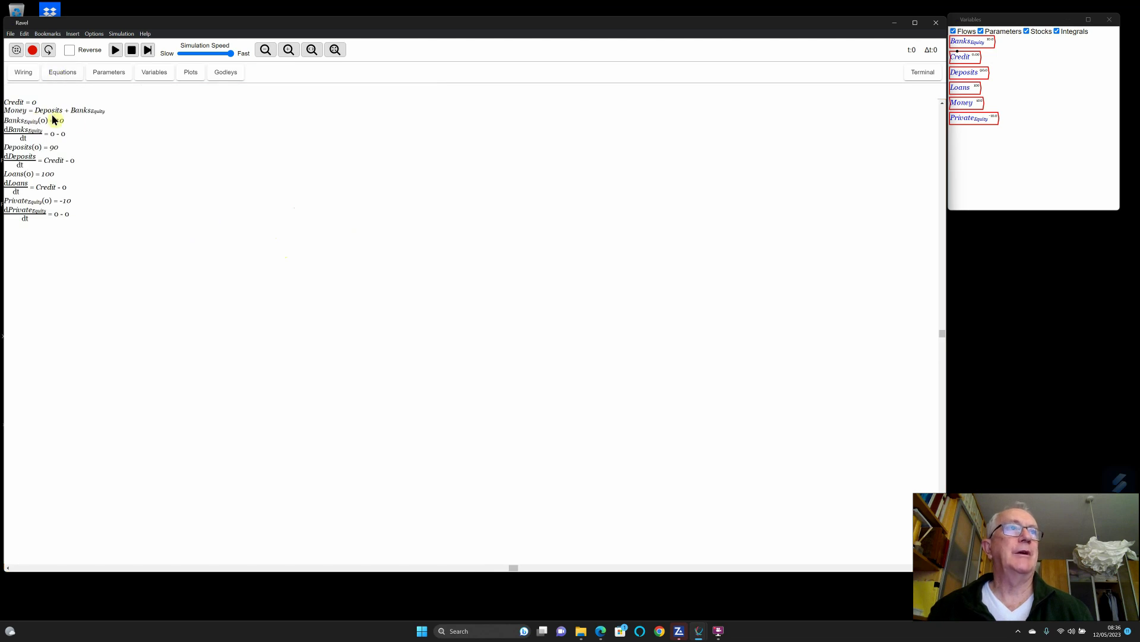
click(22, 74)
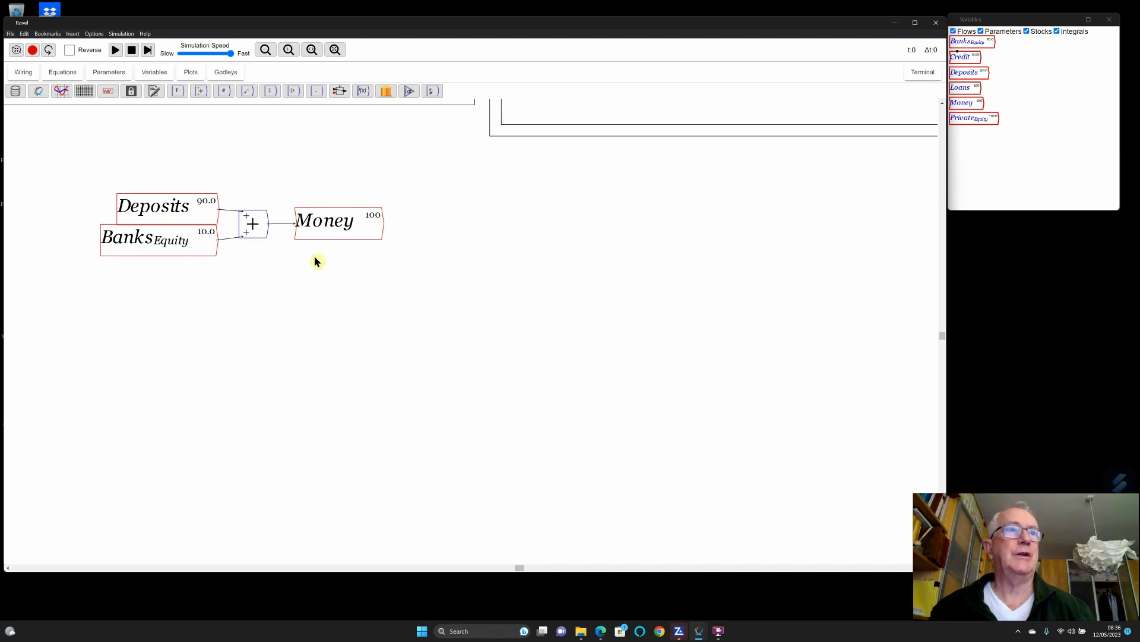
Start a new variable named V_M, set its type to Parameter and give it an initial value of 2
text(V)
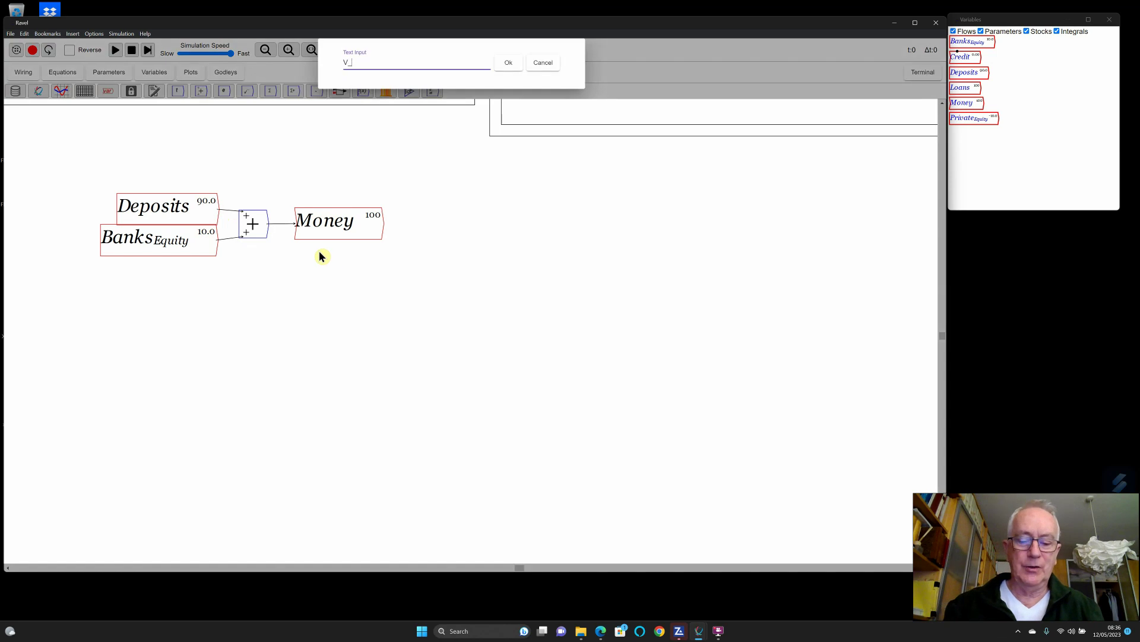
text(_M)
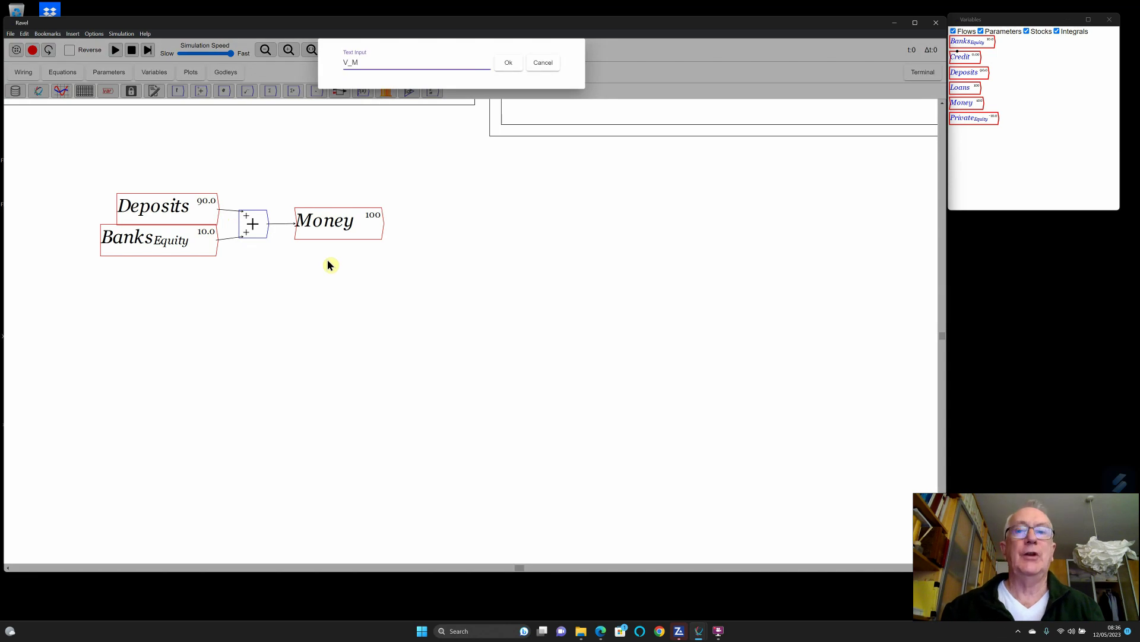
click(508, 65)
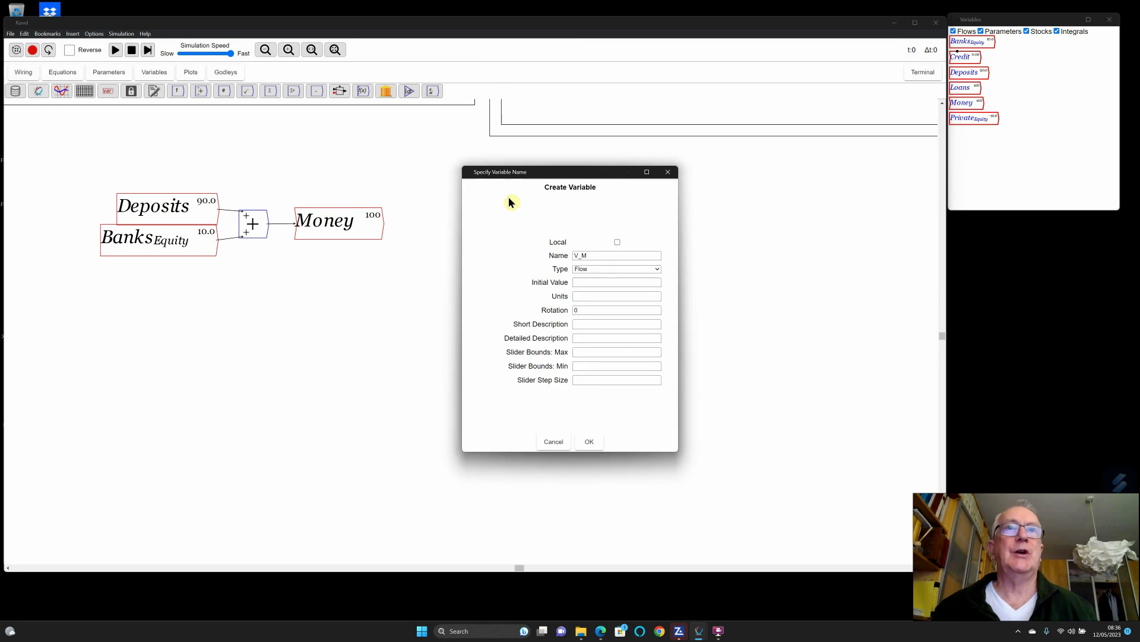
click(617, 269)
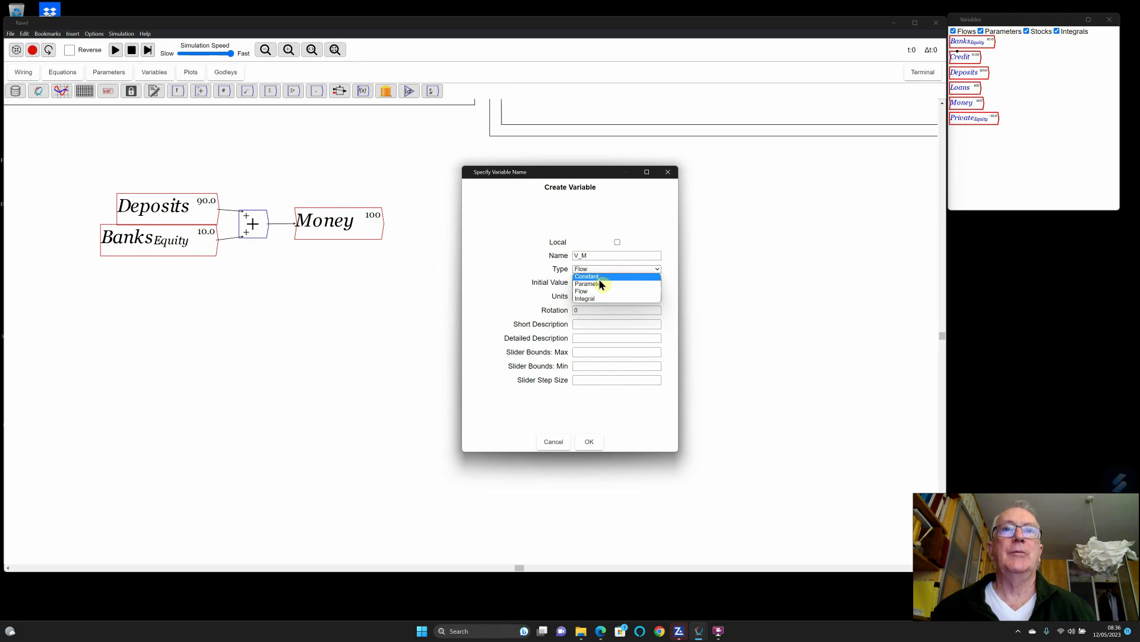
click(598, 284)
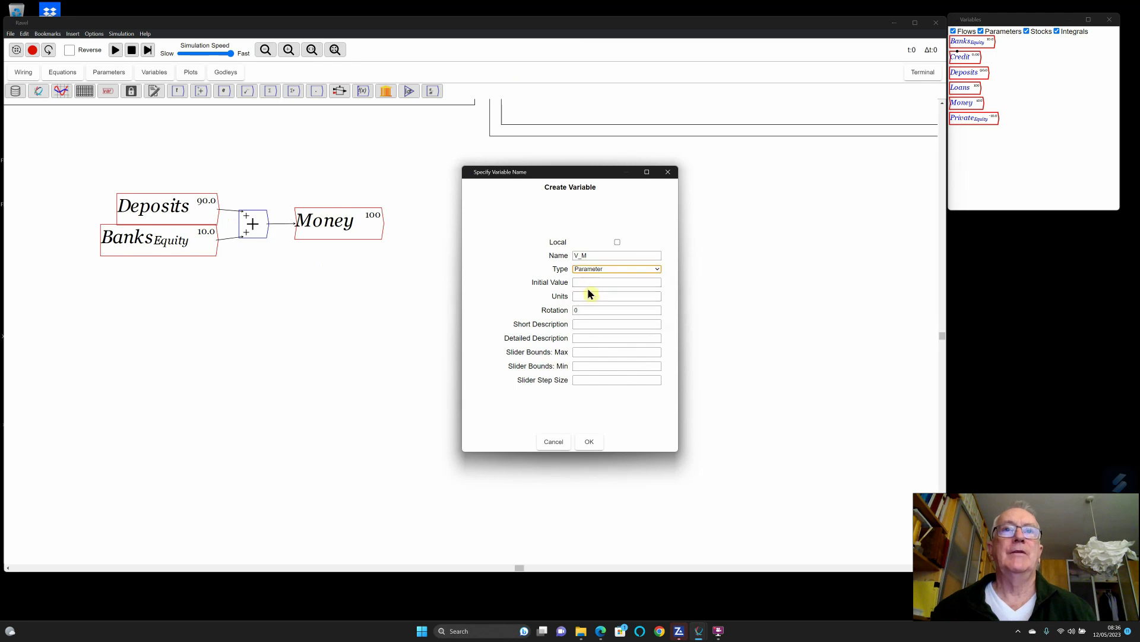
click(586, 283)
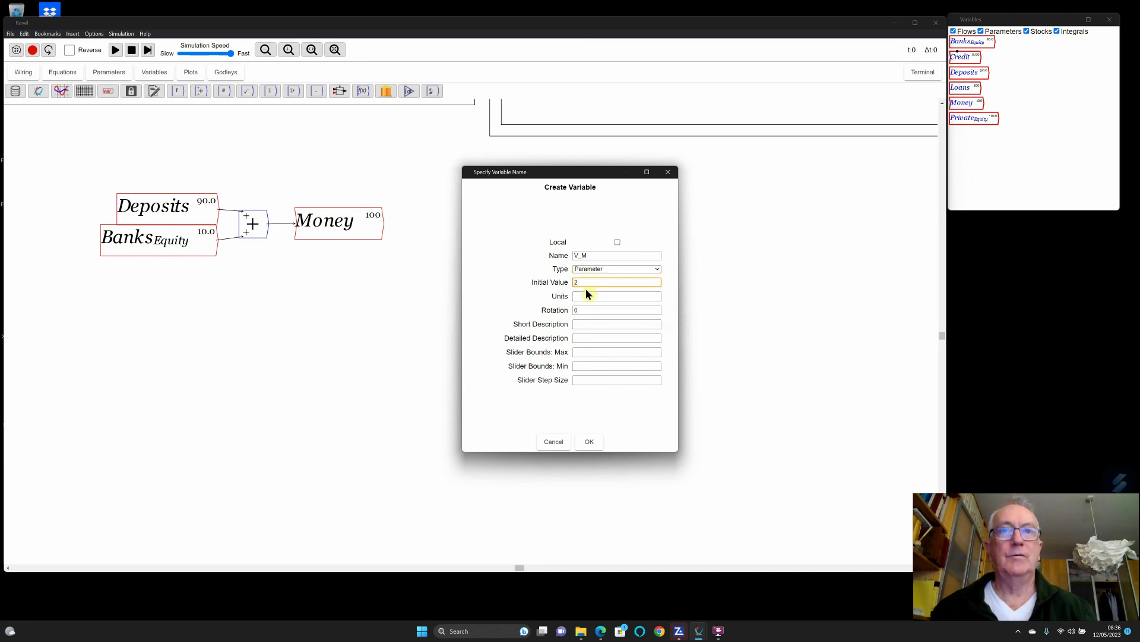
Give V_M a slider maximum of 3, minimum of 1 and step size of 0.1, and place it directly below Money
click(583, 352)
text(3)
click(583, 366)
text(1)
click(578, 378)
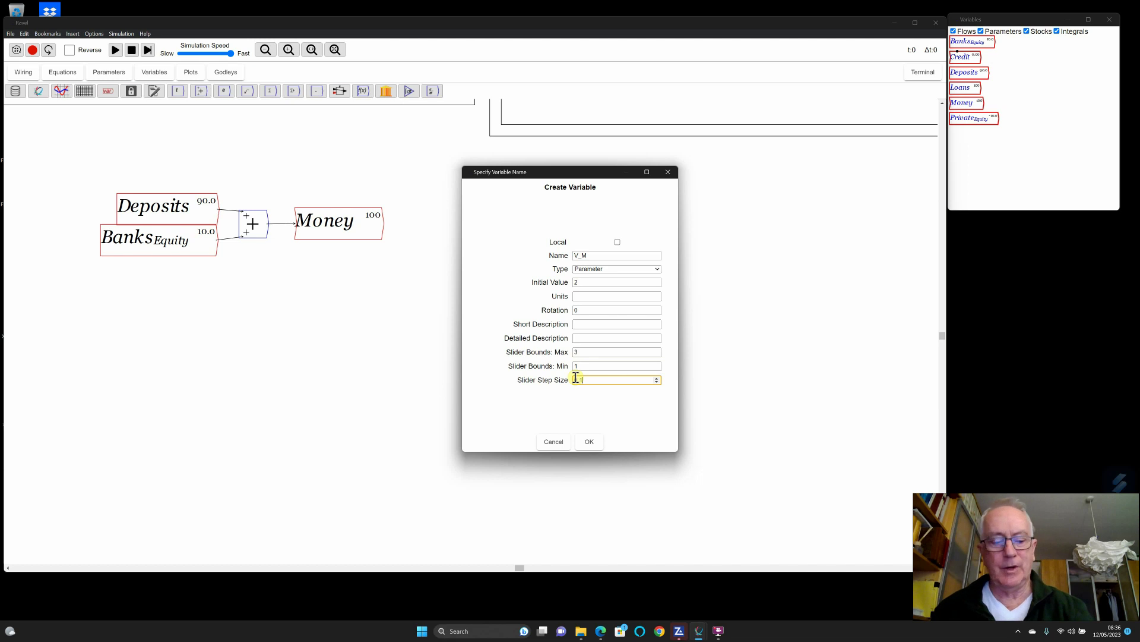
text(0.1)
click(585, 441)
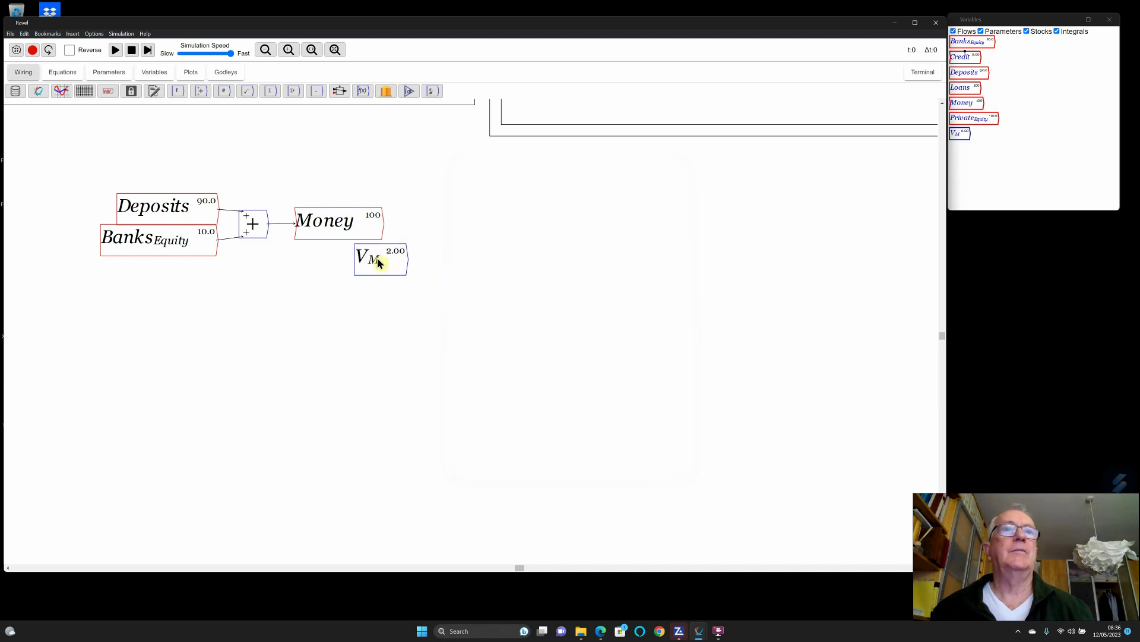
click(356, 255)
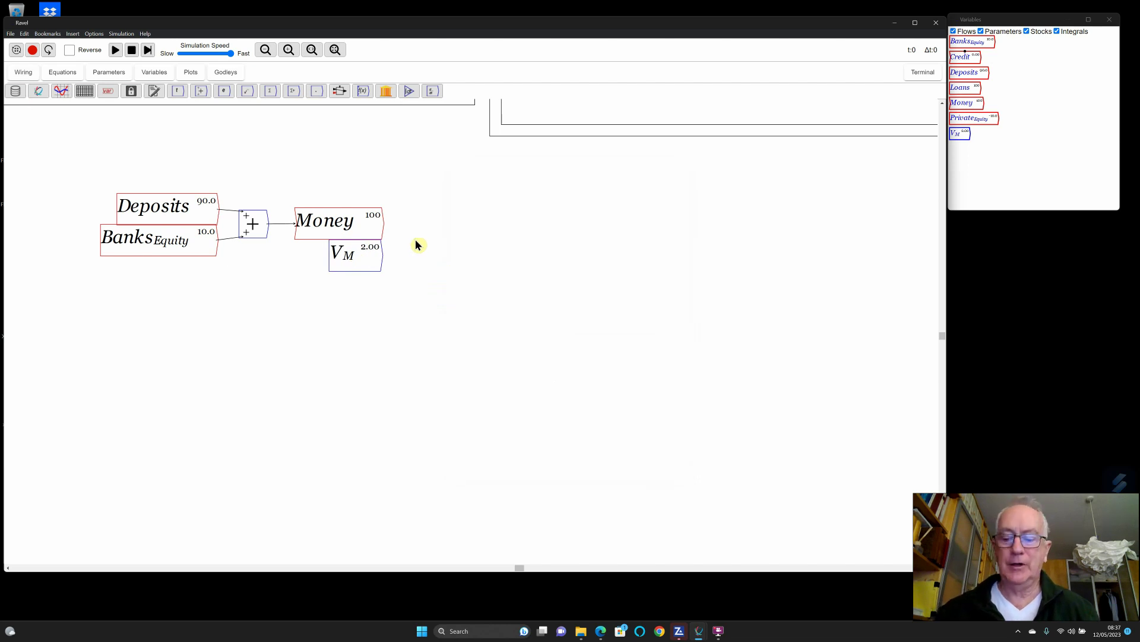
Multiply Money by V_M with a multiplication operator and wire the product into a new flow variable named GDP
key(asterisk)
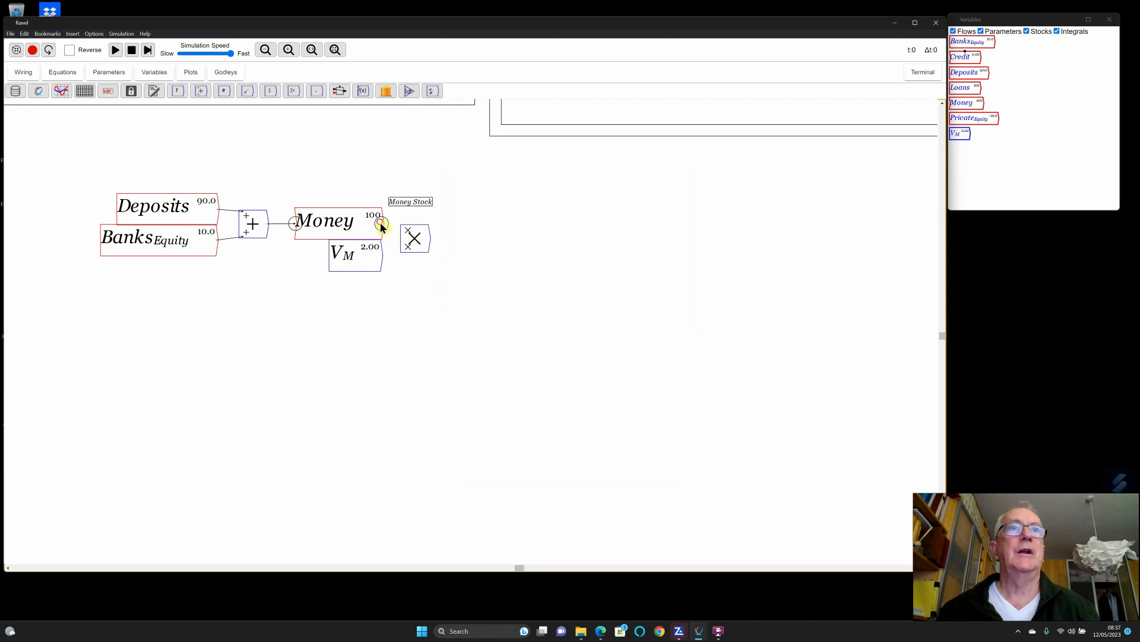
drag(398, 231, 395, 232)
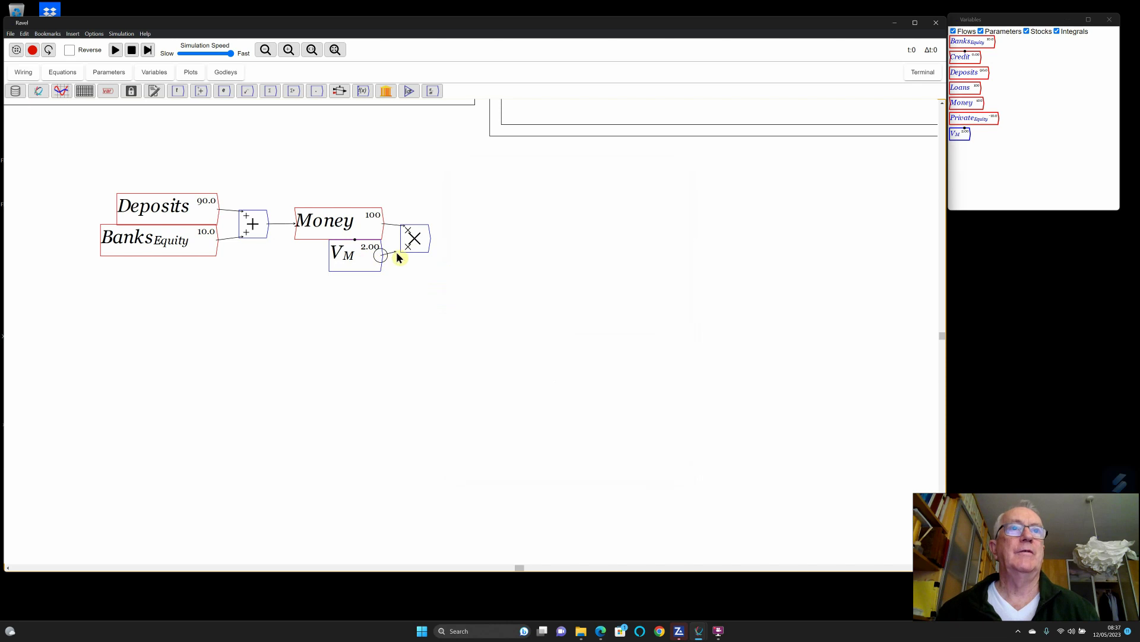
text(GDP)
key(Return)
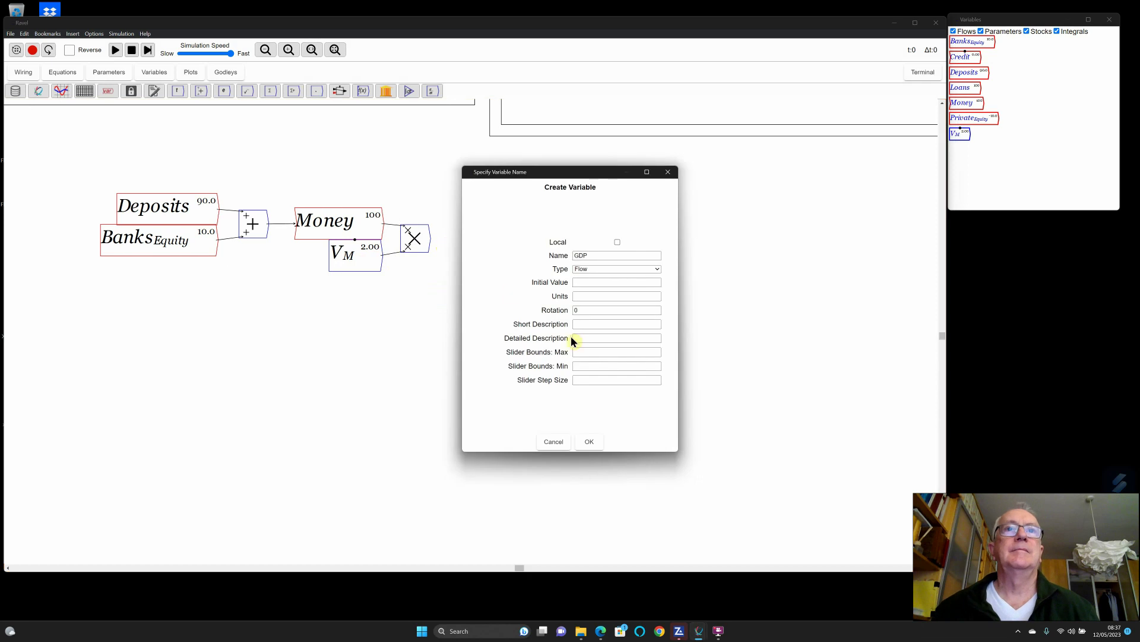
click(595, 442)
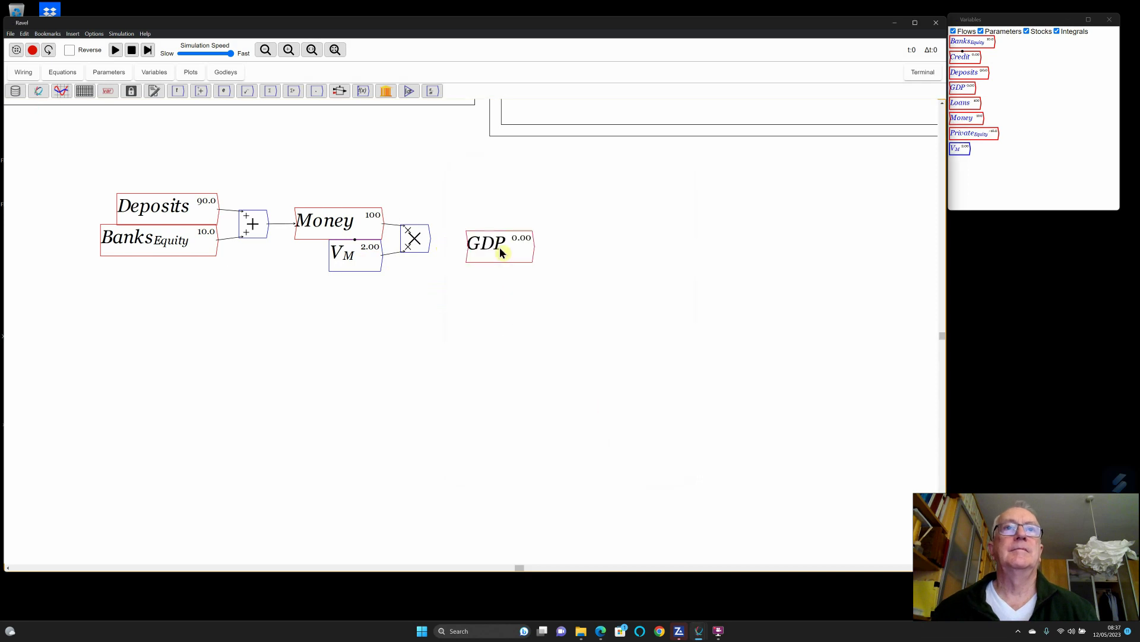
drag(428, 238, 453, 240)
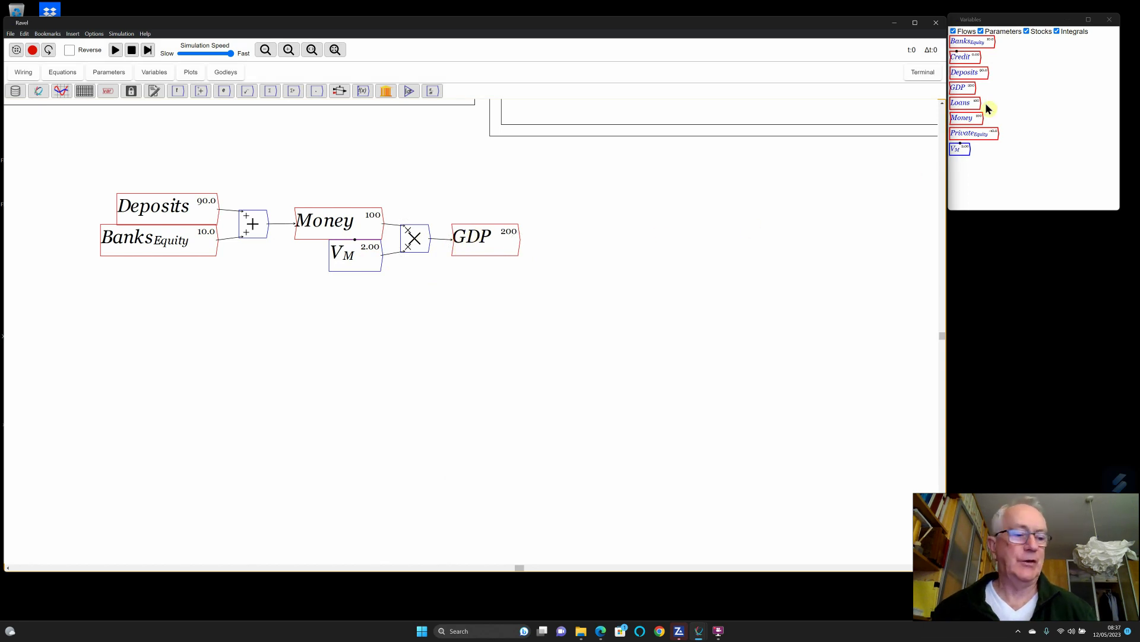
Place the existing Credit variable from the variable browser on the canvas beside GDP
click(965, 58)
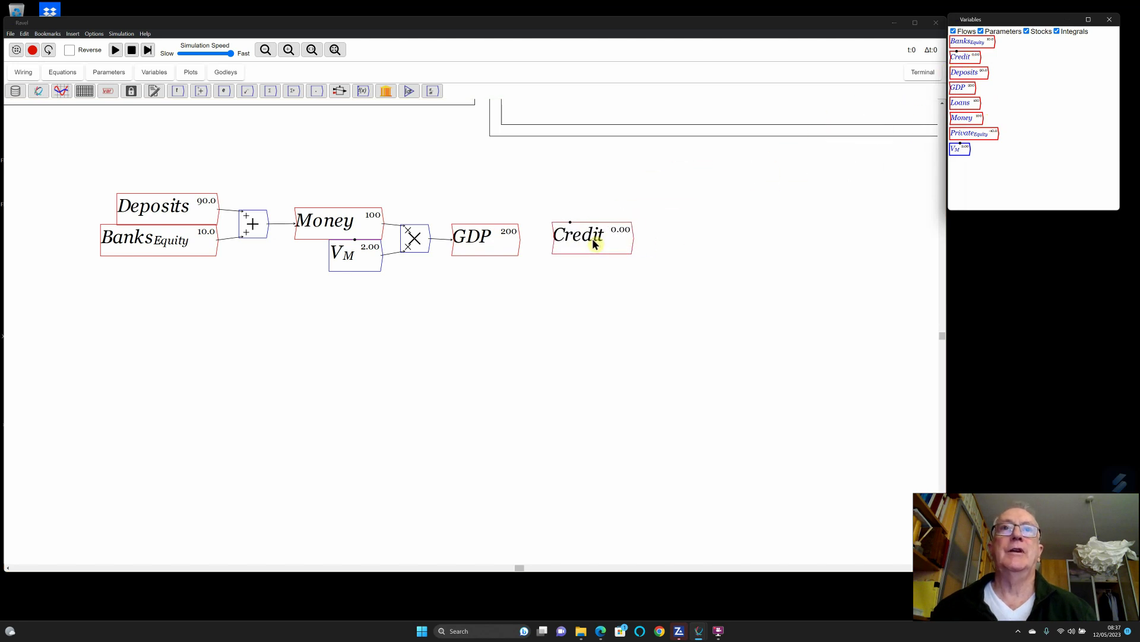
click(594, 247)
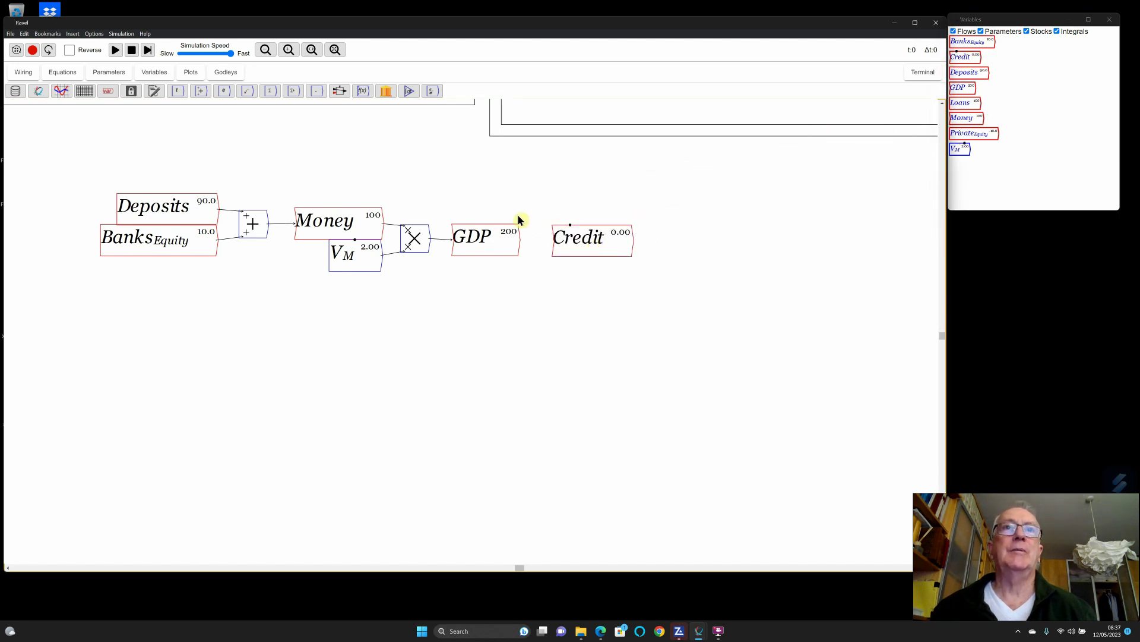
Start a new variable named Cr/Y, set its type to Parameter and give it an initial value of 0
text(Credit)
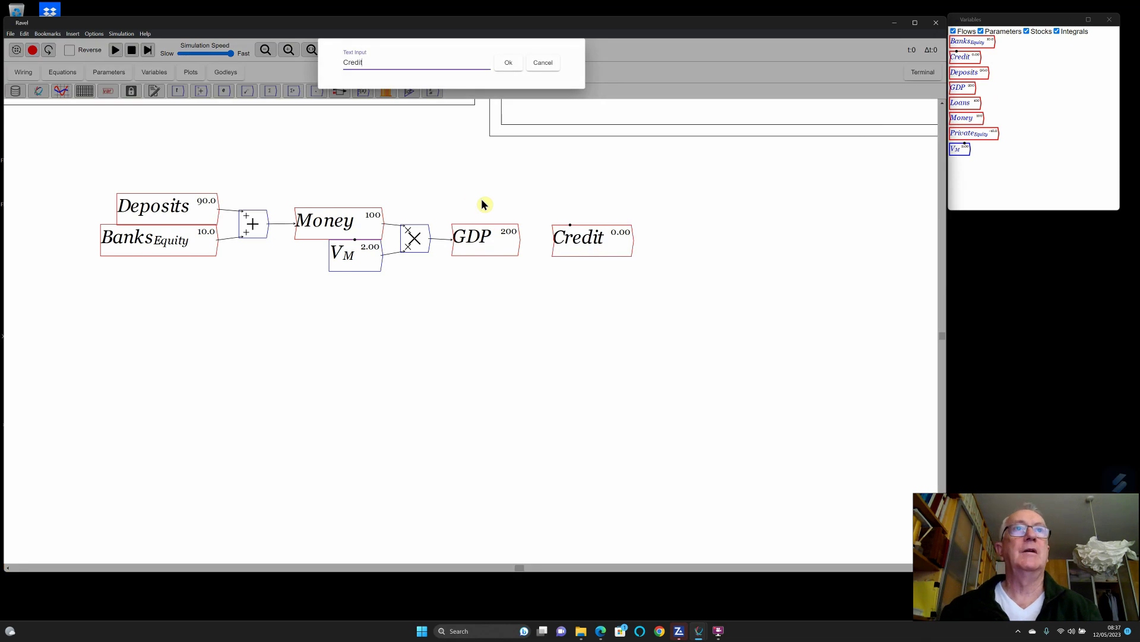
text(##)
key(BackSpace)
key(BackSpace)
key(BackSpace)
key(BackSpace)
key(BackSpace)
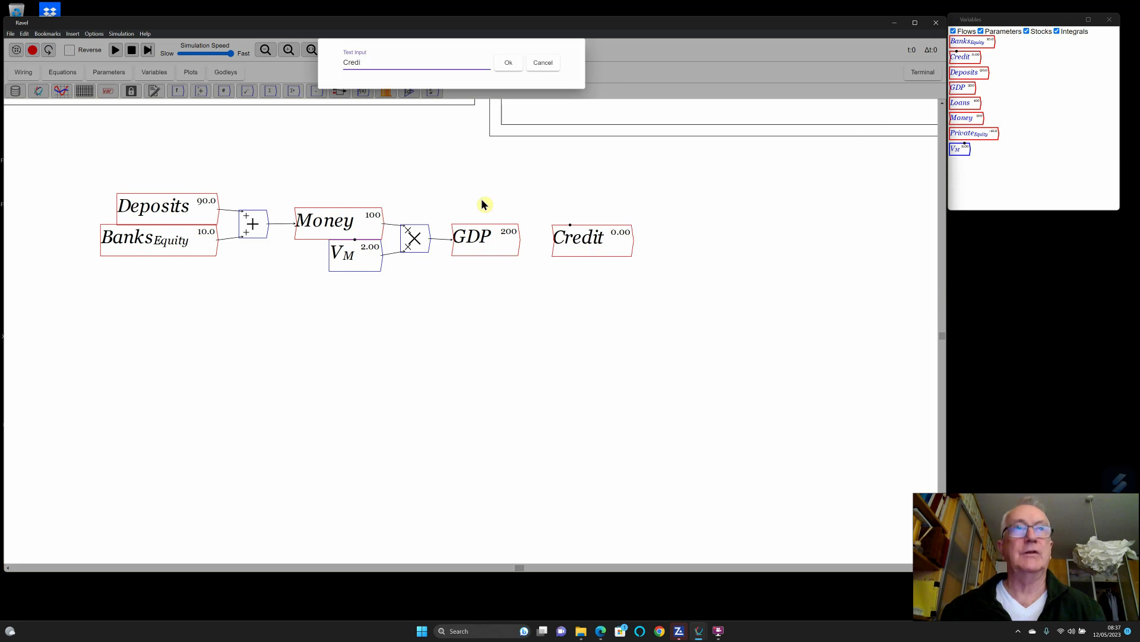
text(/Y)
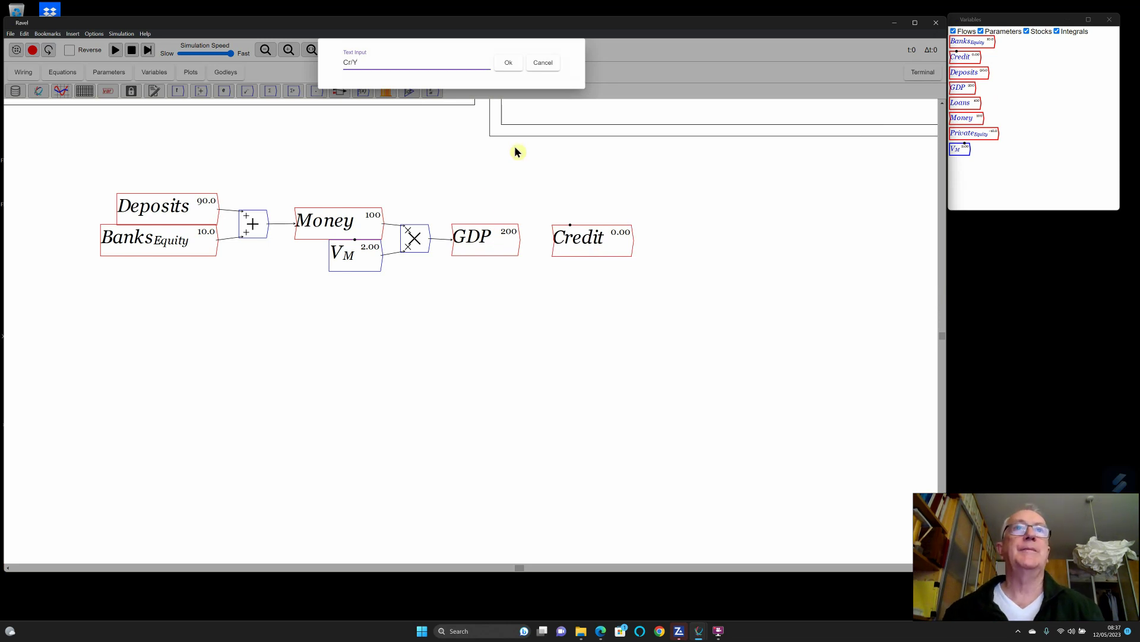
click(508, 66)
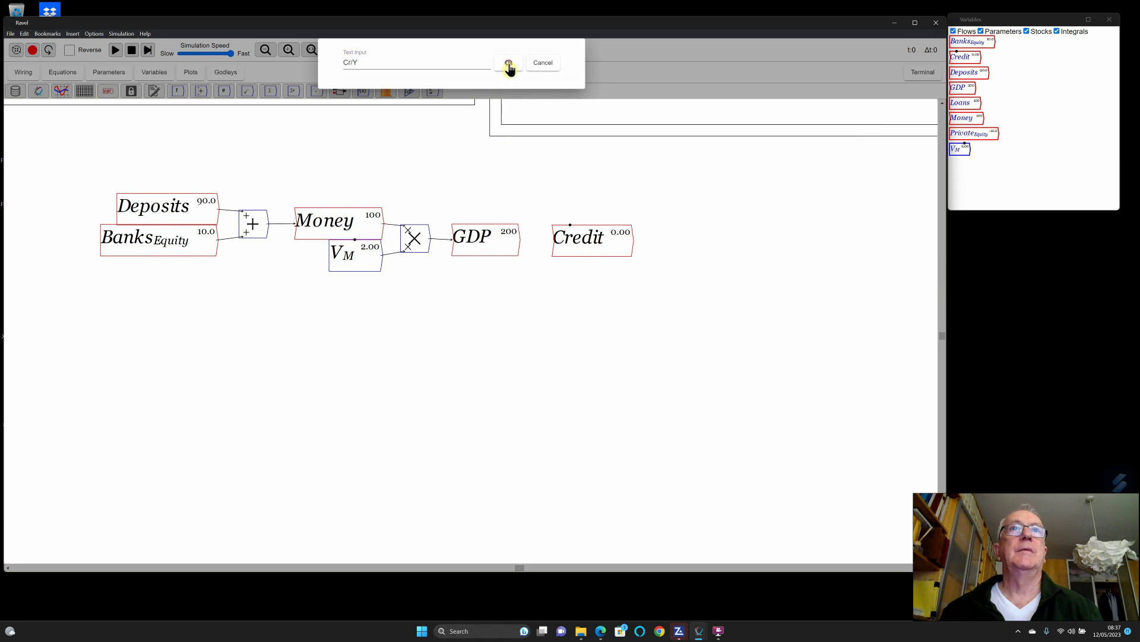
click(505, 192)
click(613, 270)
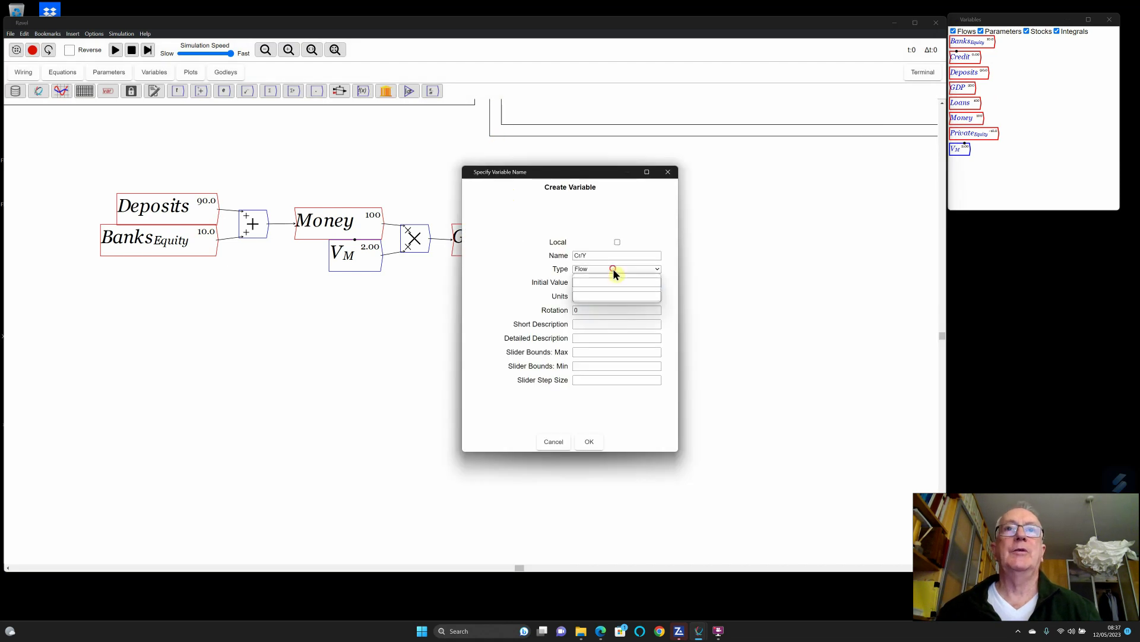
click(603, 285)
click(586, 282)
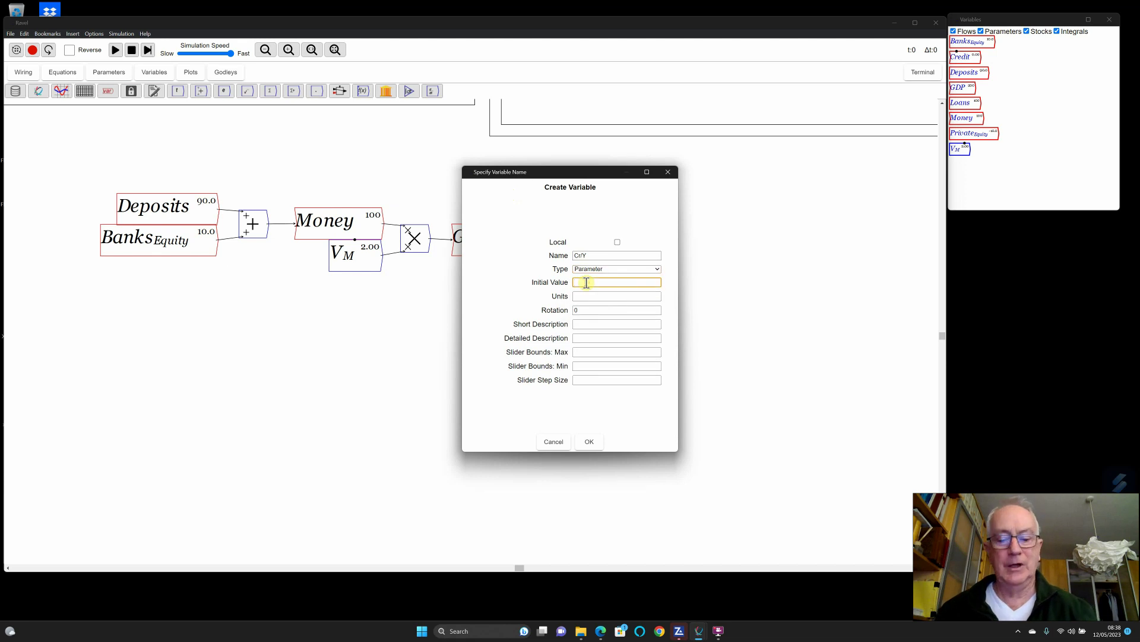
Give Cr/Y a slider maximum of 0.4, minimum of -0.2 and step size of 0.01, and place it directly above GDP
click(587, 351)
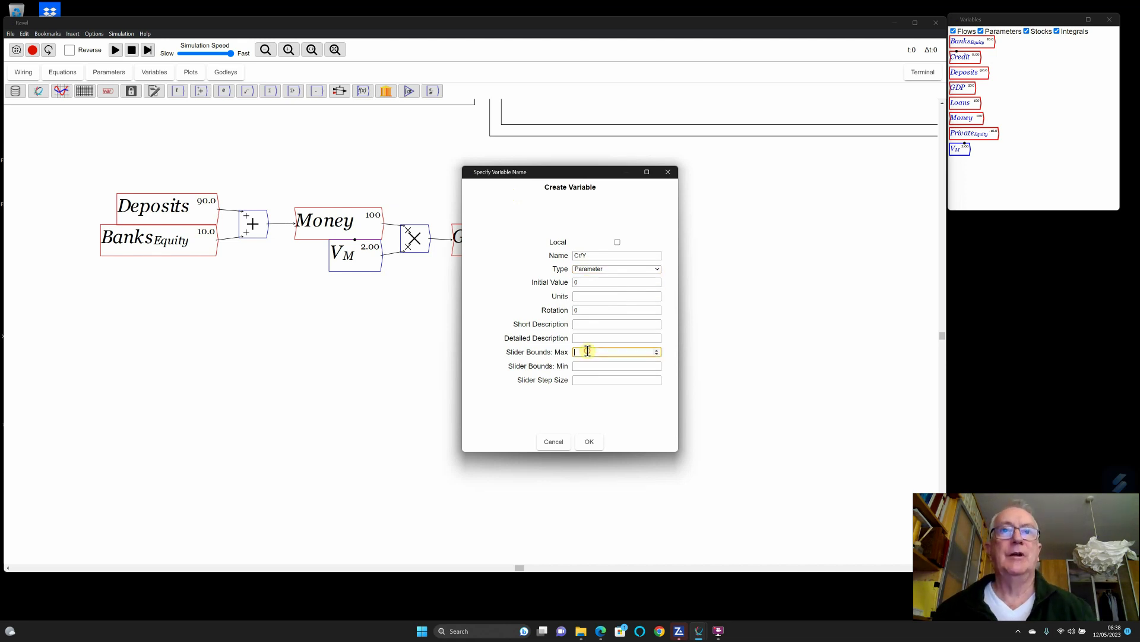
text(0.)
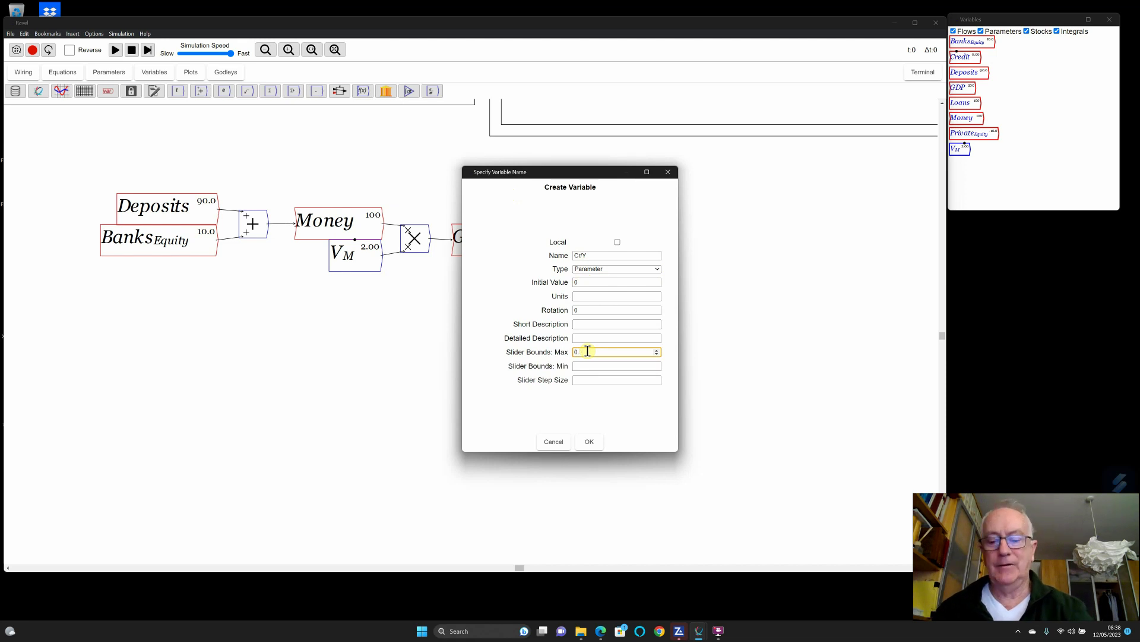
text(3.4)
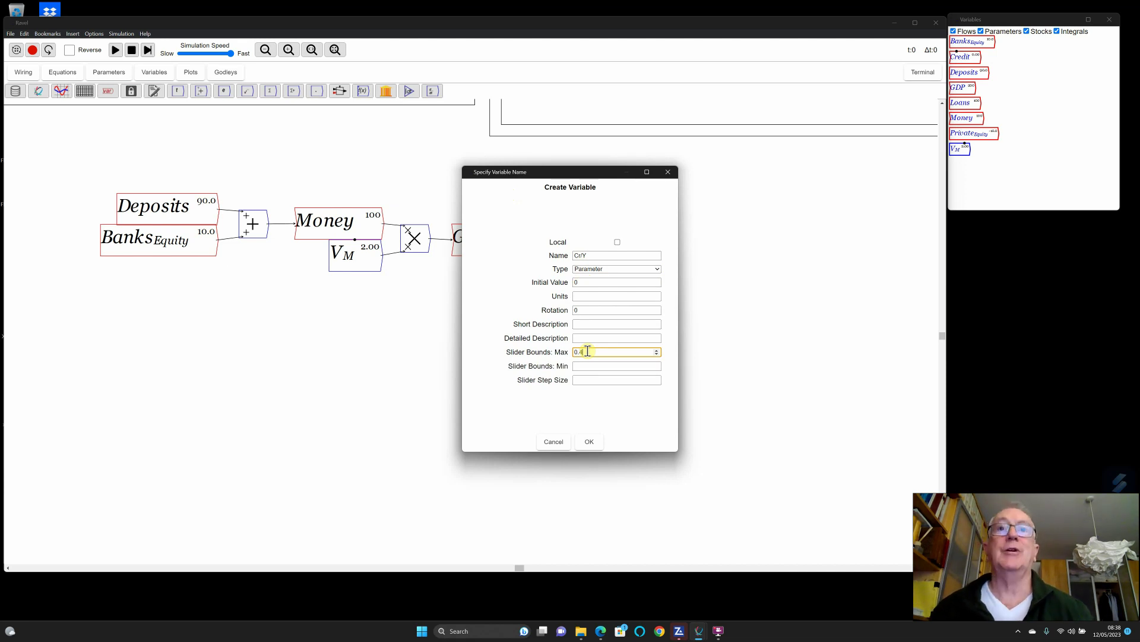
click(580, 363)
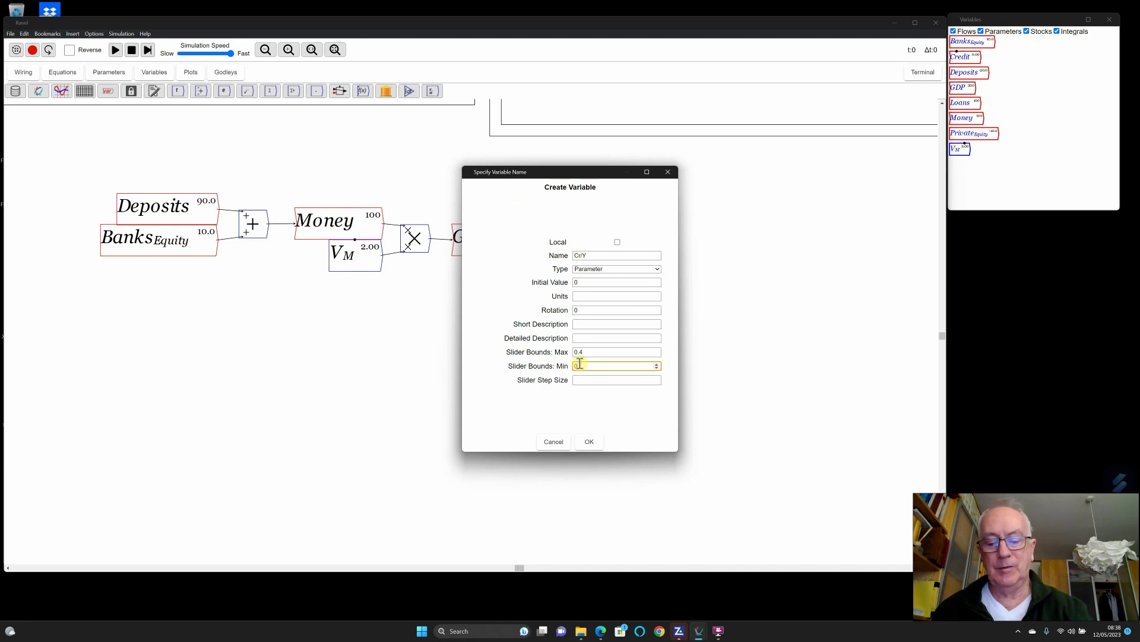
key(BackSpace)
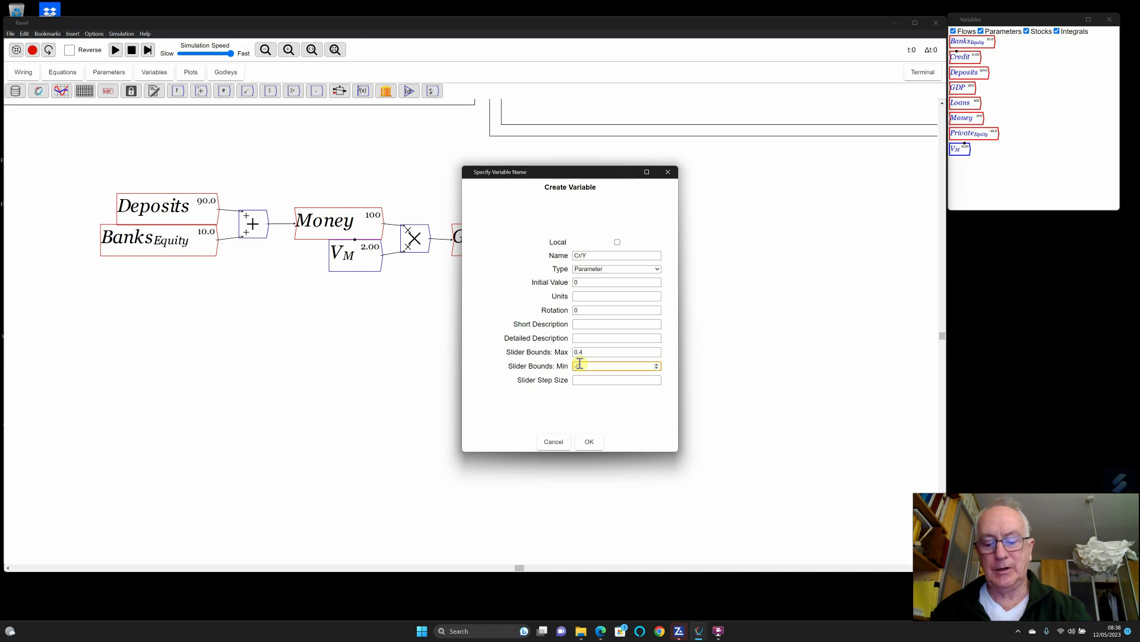
click(589, 379)
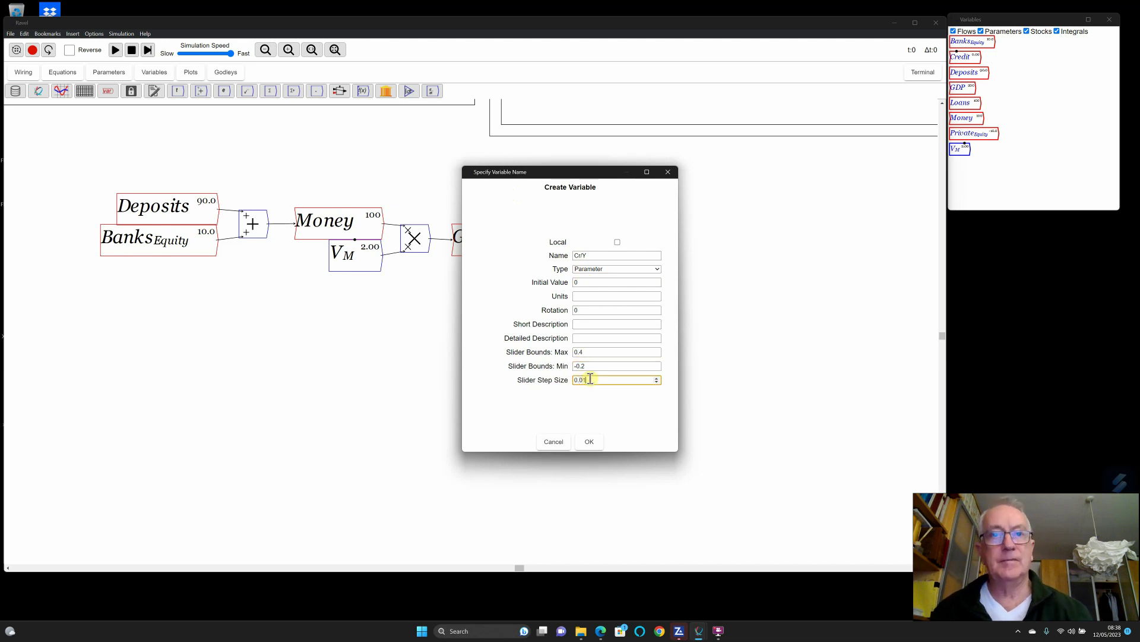
click(588, 441)
click(568, 346)
drag(565, 341, 485, 213)
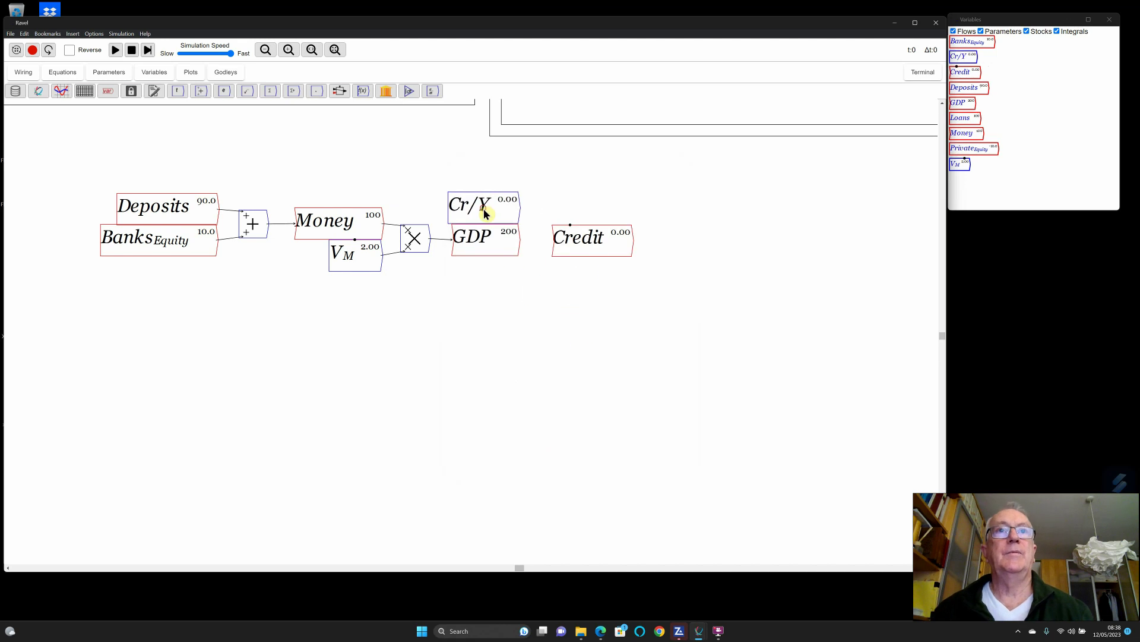
Make room before Credit, then multiply Cr/Y by GDP with a multiplication operator and wire the product into Credit
drag(579, 240, 608, 233)
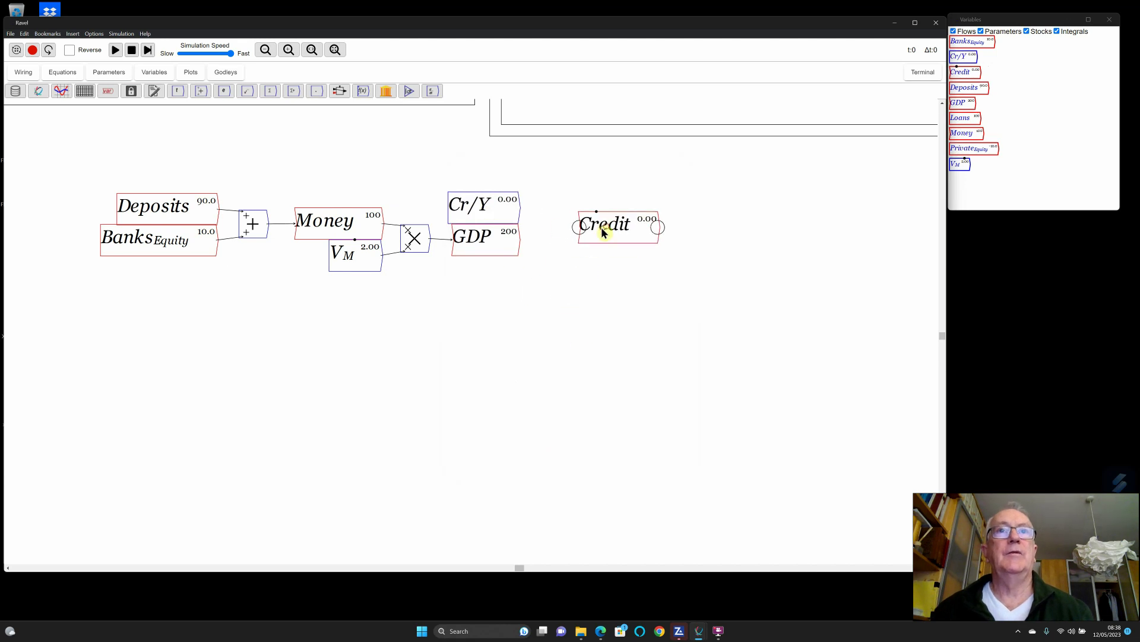
key(asterisk)
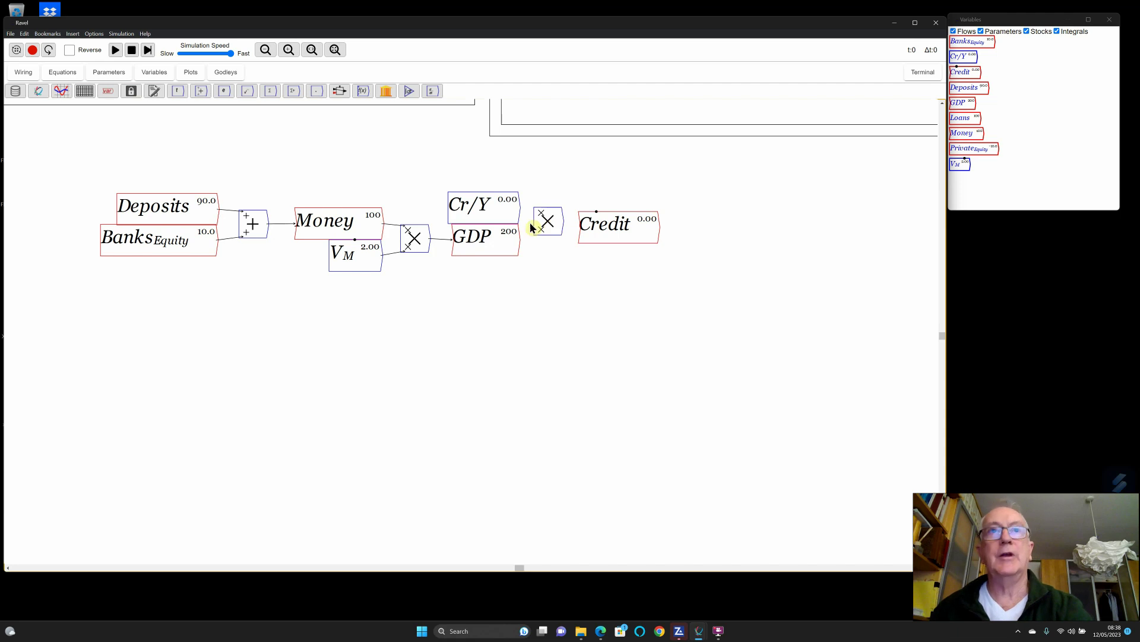
drag(521, 209, 589, 222)
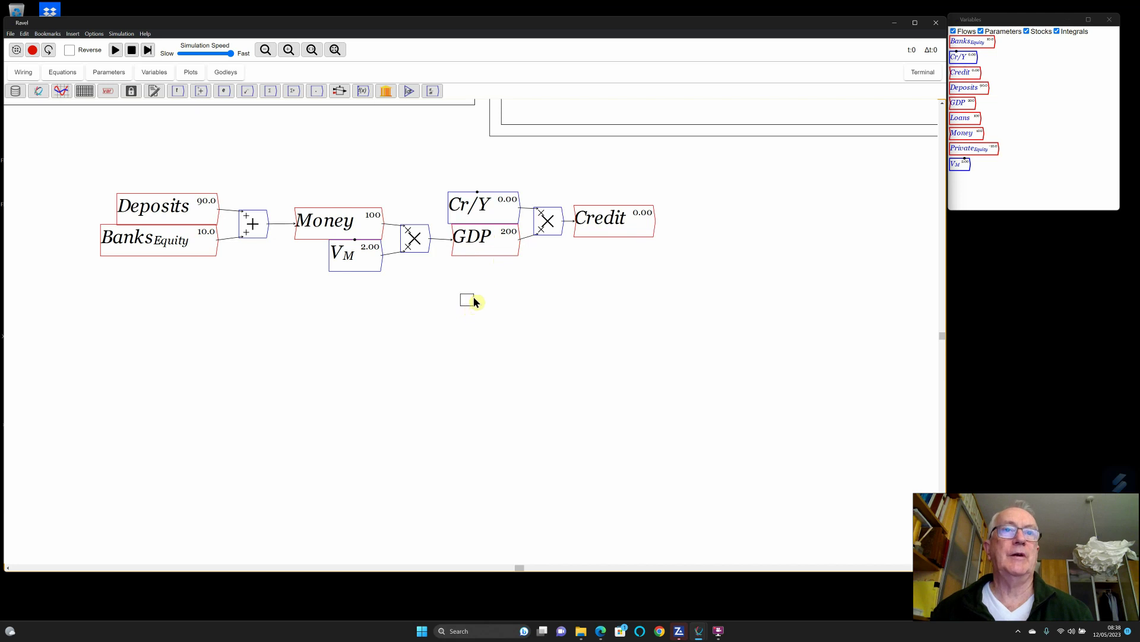
Place a copy of the GDP variable below the equations and wire it into a new plot beside it
click(491, 250)
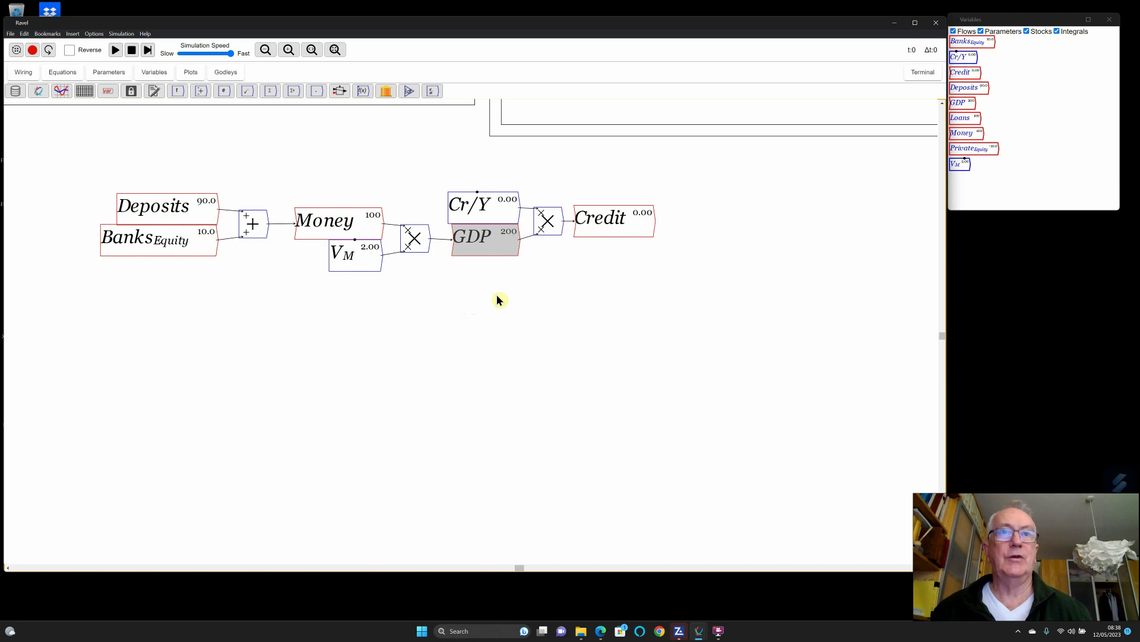
key(ctrl+v)
click(483, 329)
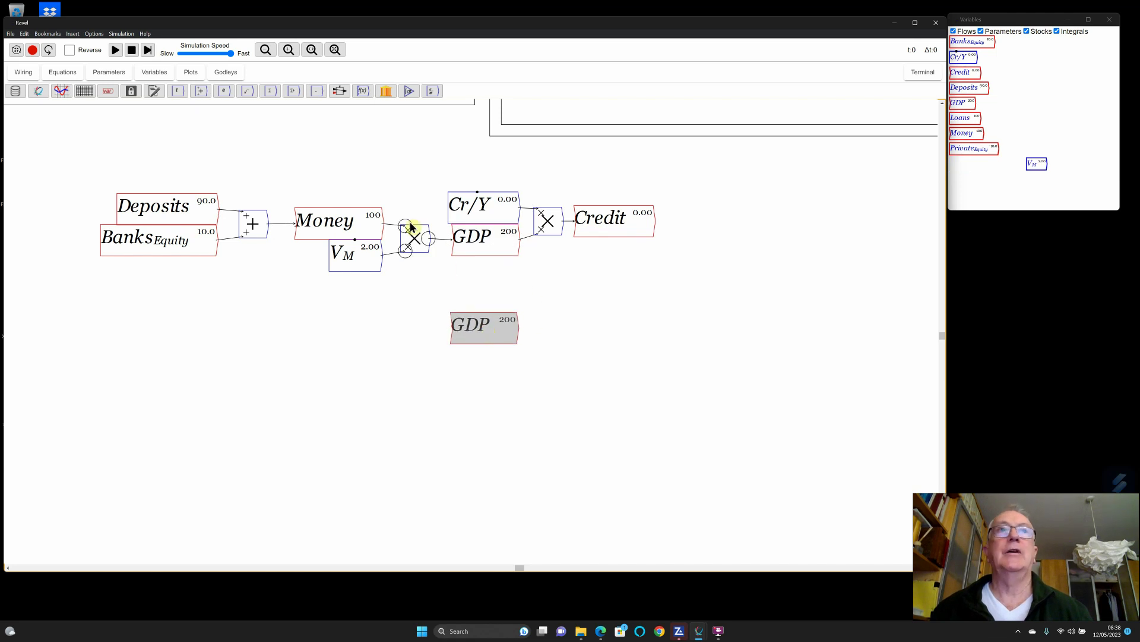
click(59, 92)
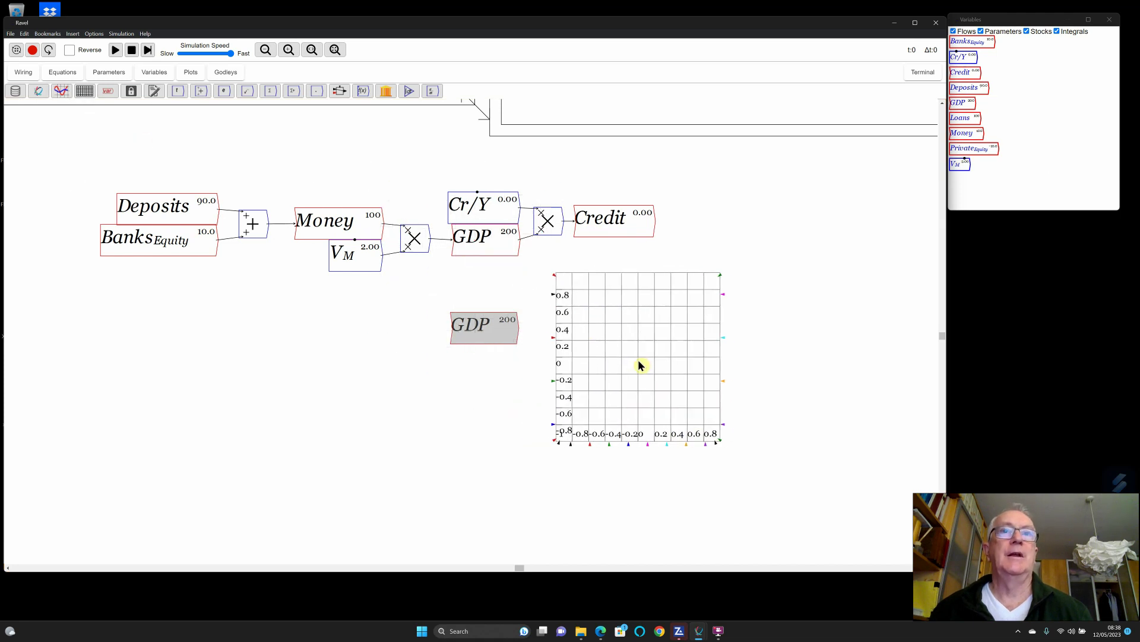
click(646, 361)
drag(517, 328, 564, 297)
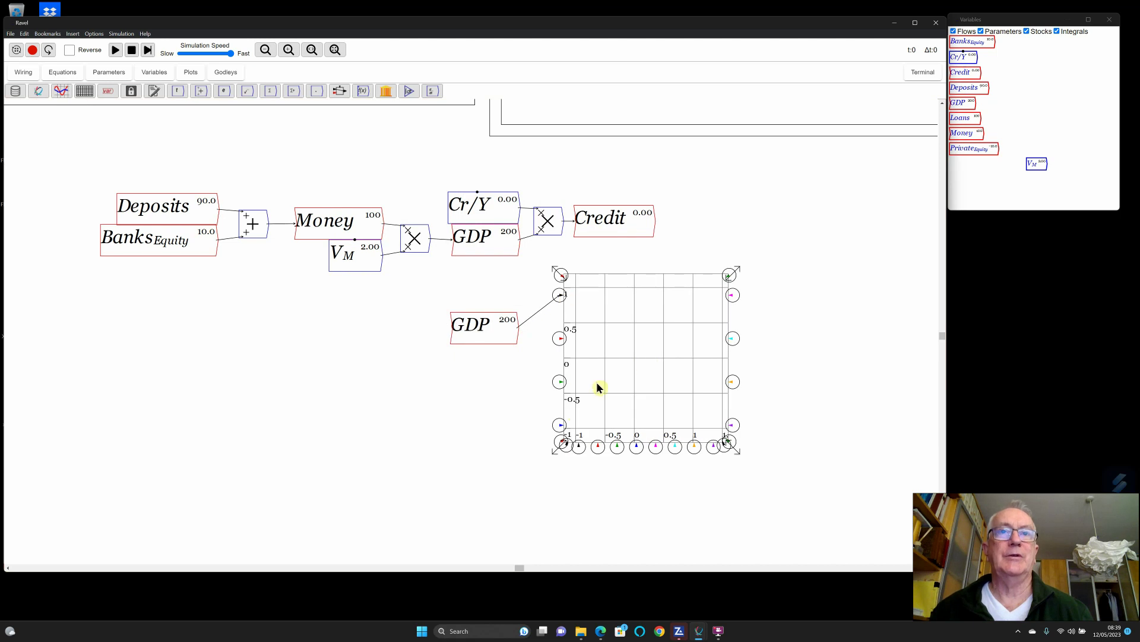
Title the plot GDP and label its x axis Years and its y axis Dollar per Year
right_click(624, 354)
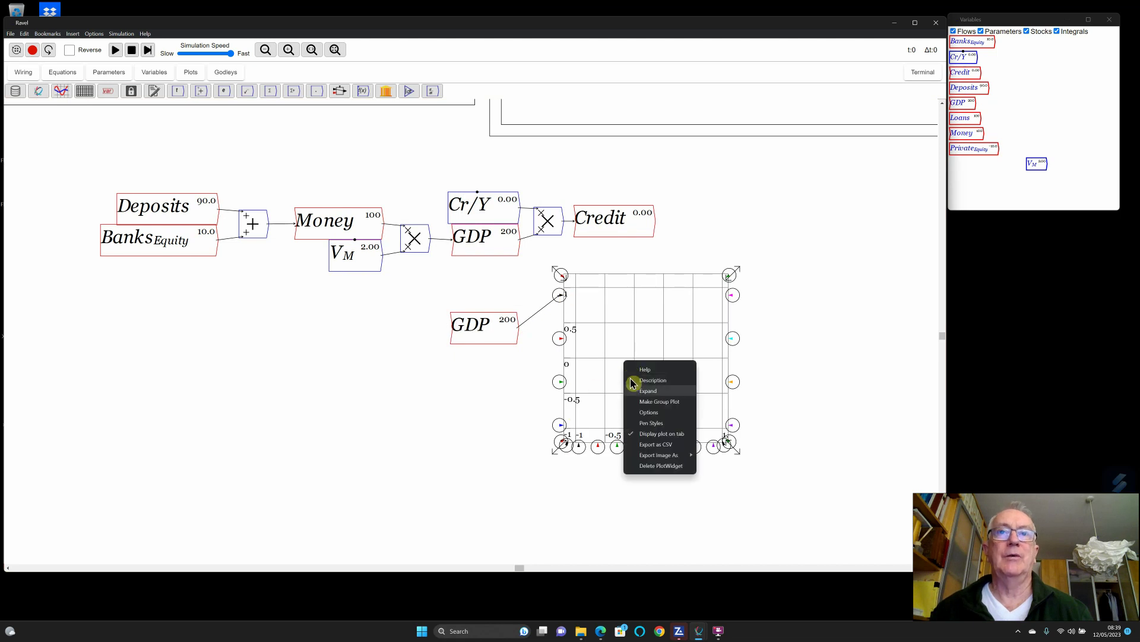
click(650, 412)
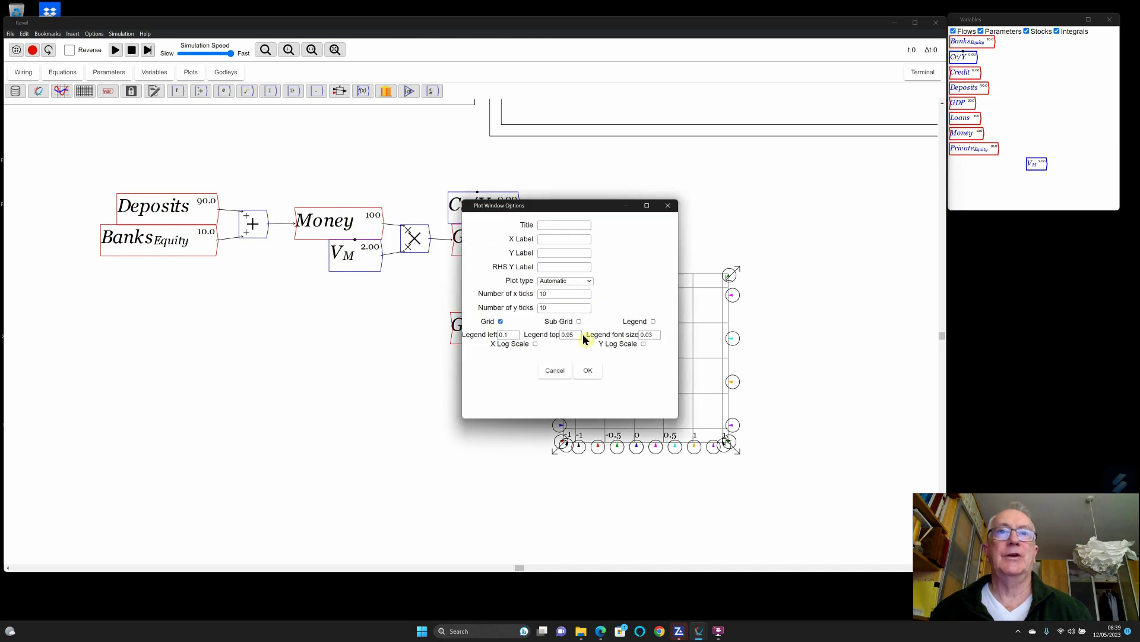
click(544, 224)
text(GDP)
key(Tab)
text(s)
key(Tab)
text(Dollar per Yw)
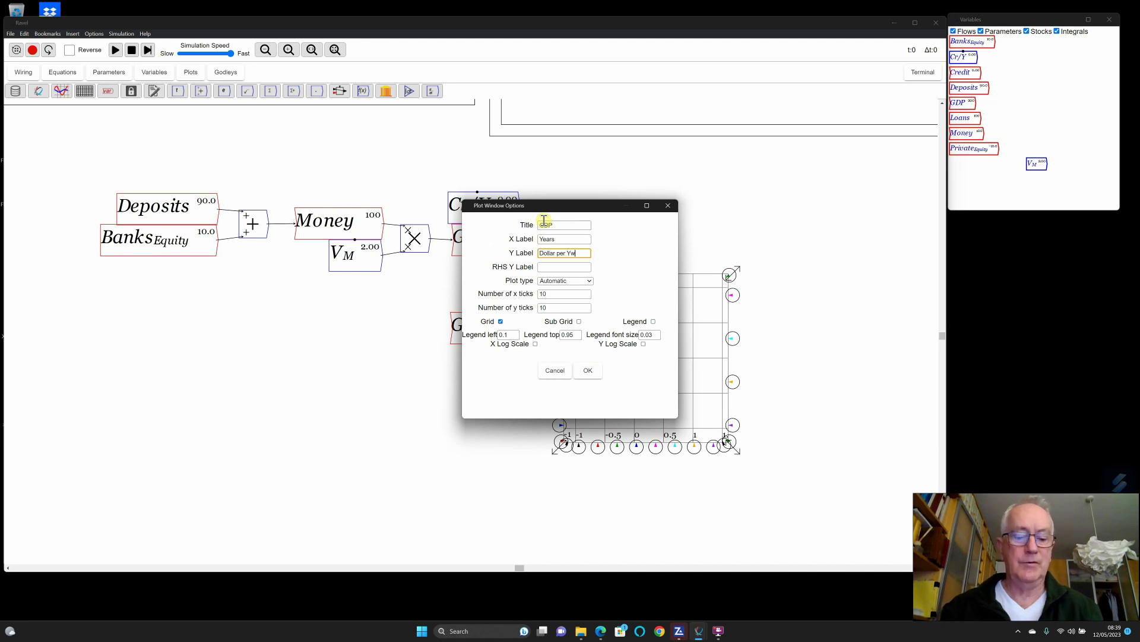
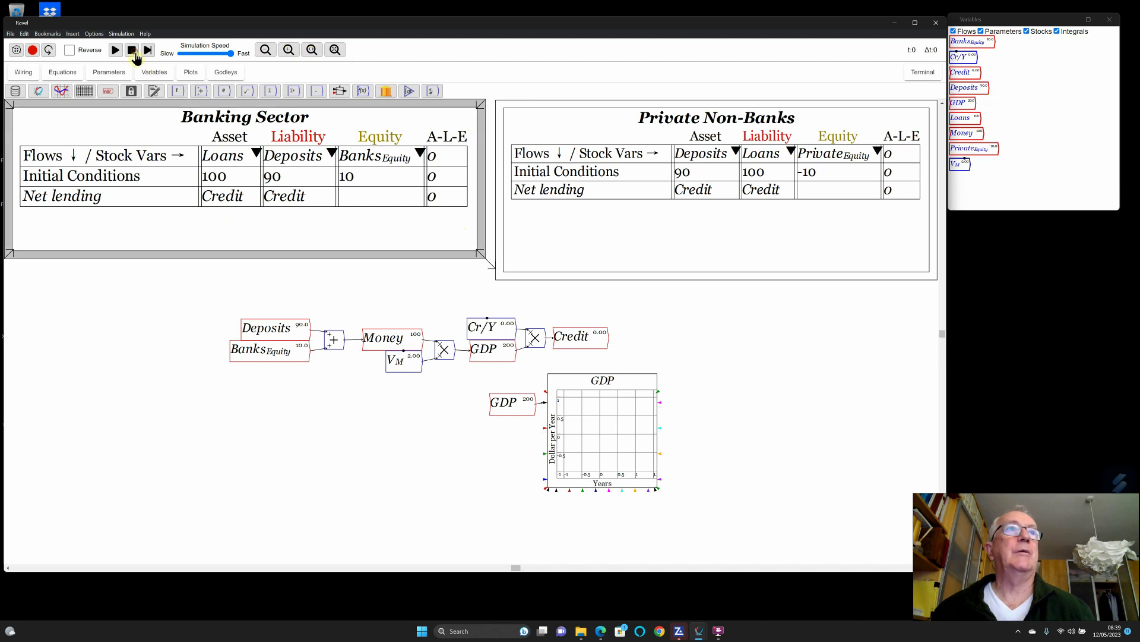
Run the simulation for about 15 years and pause it
click(113, 50)
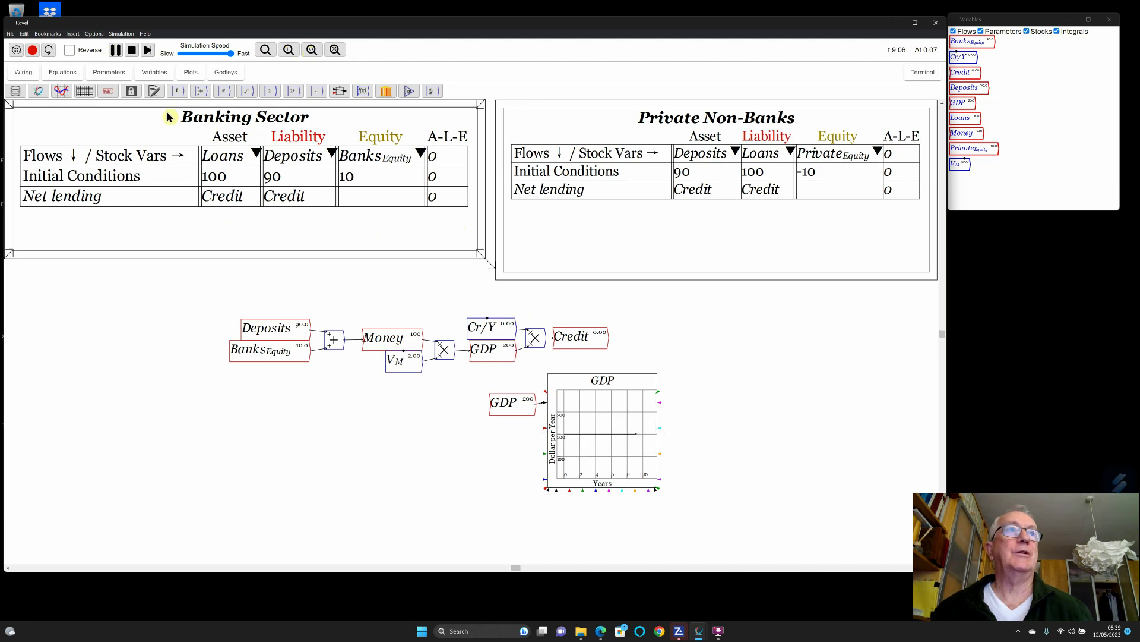
click(116, 51)
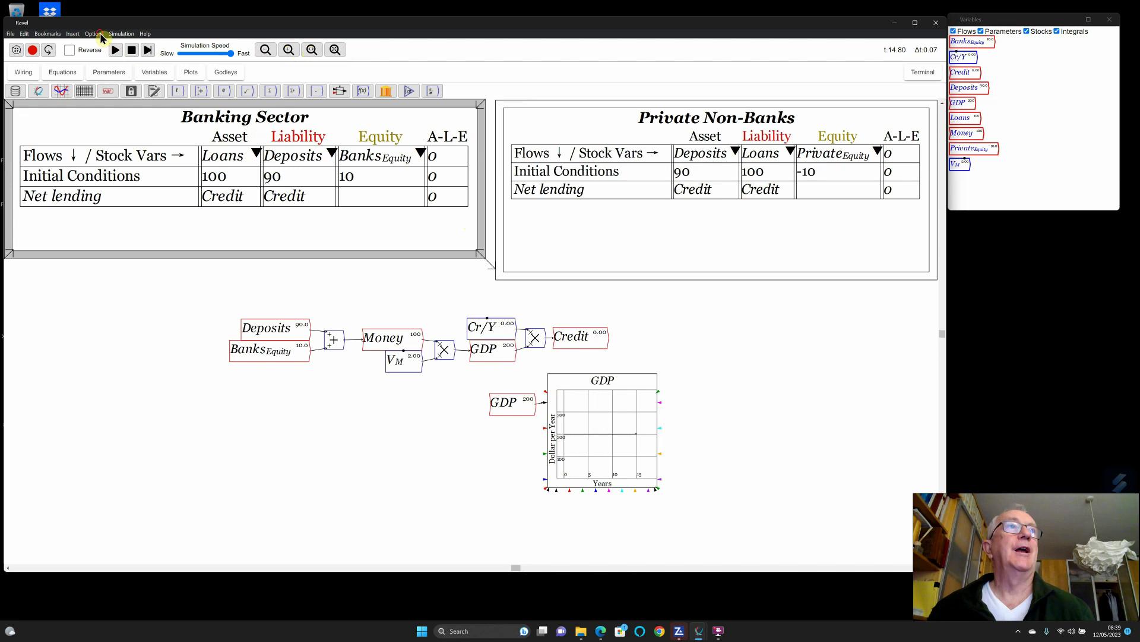
Enable the preference that shows values in the Godley tables
click(99, 33)
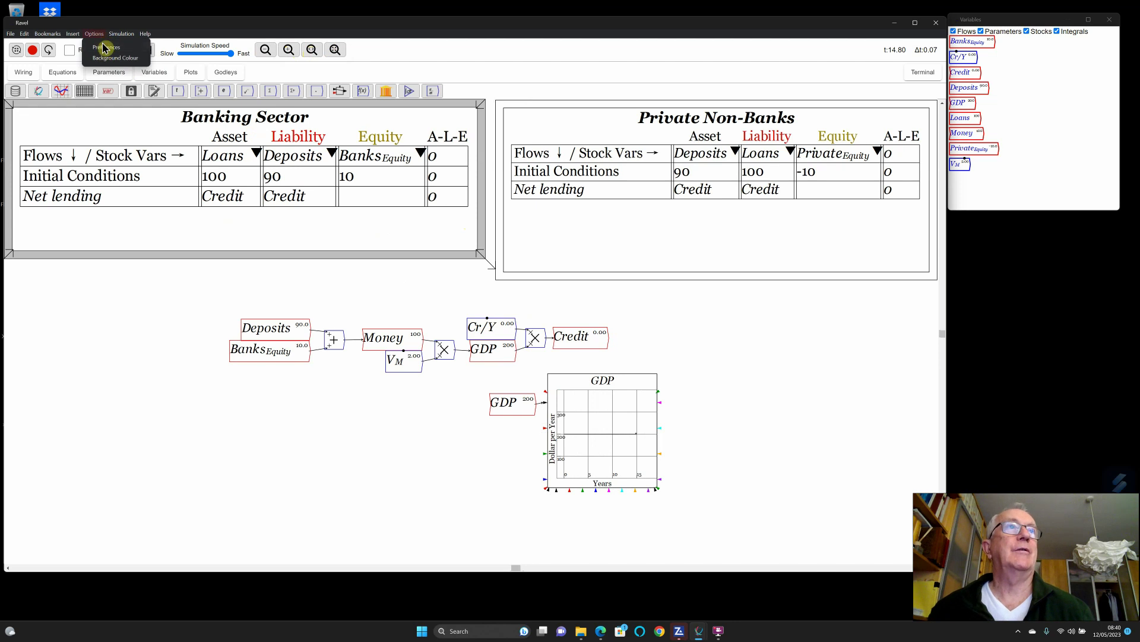
mouse_move(121, 33)
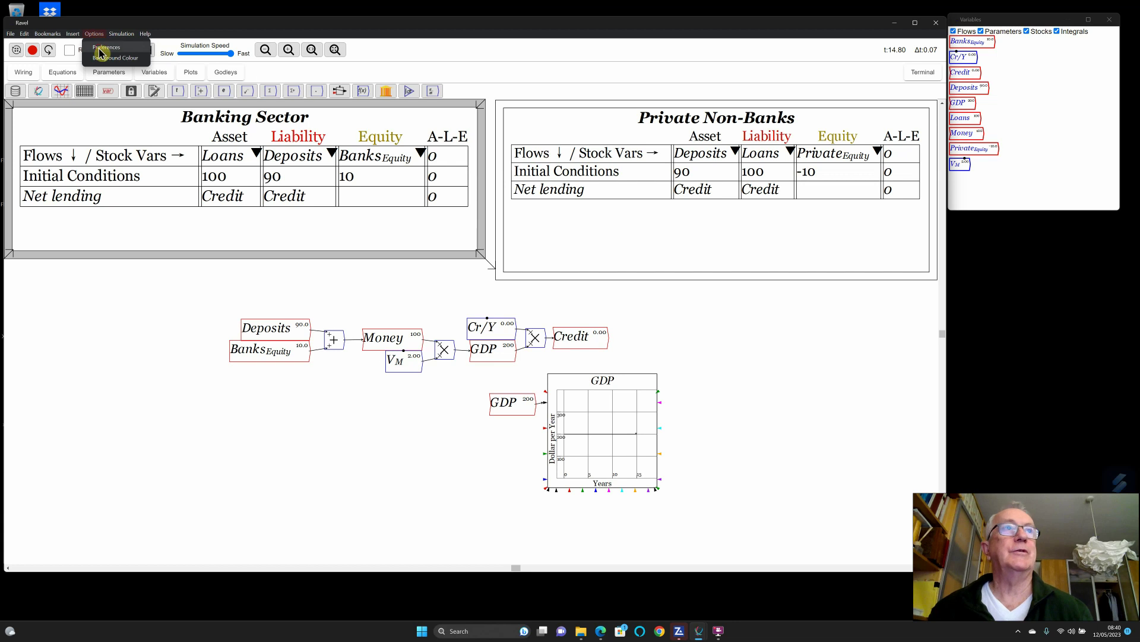
click(100, 50)
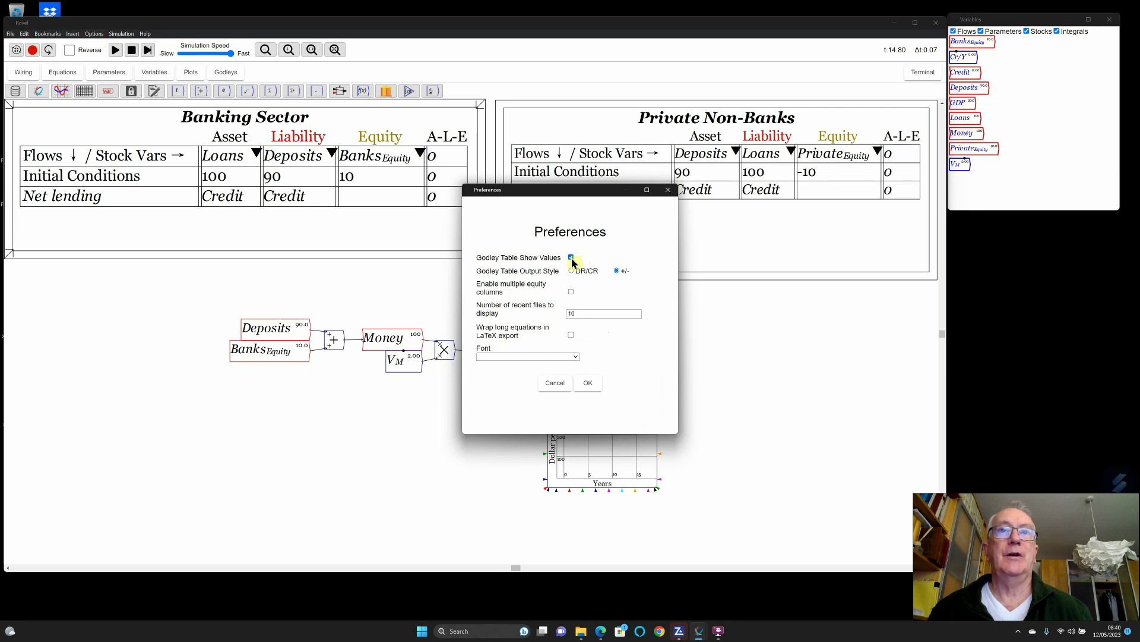
click(588, 383)
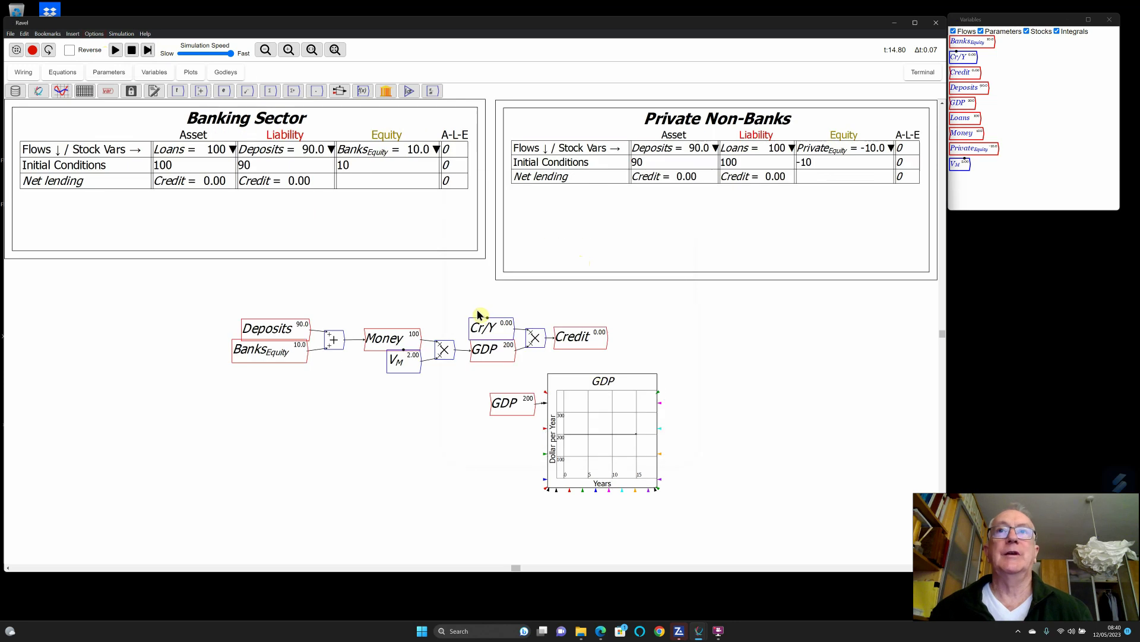
Align the Private Non-Banks table beside the Banking Sector table and widen the window until both tables fit
drag(496, 289, 494, 242)
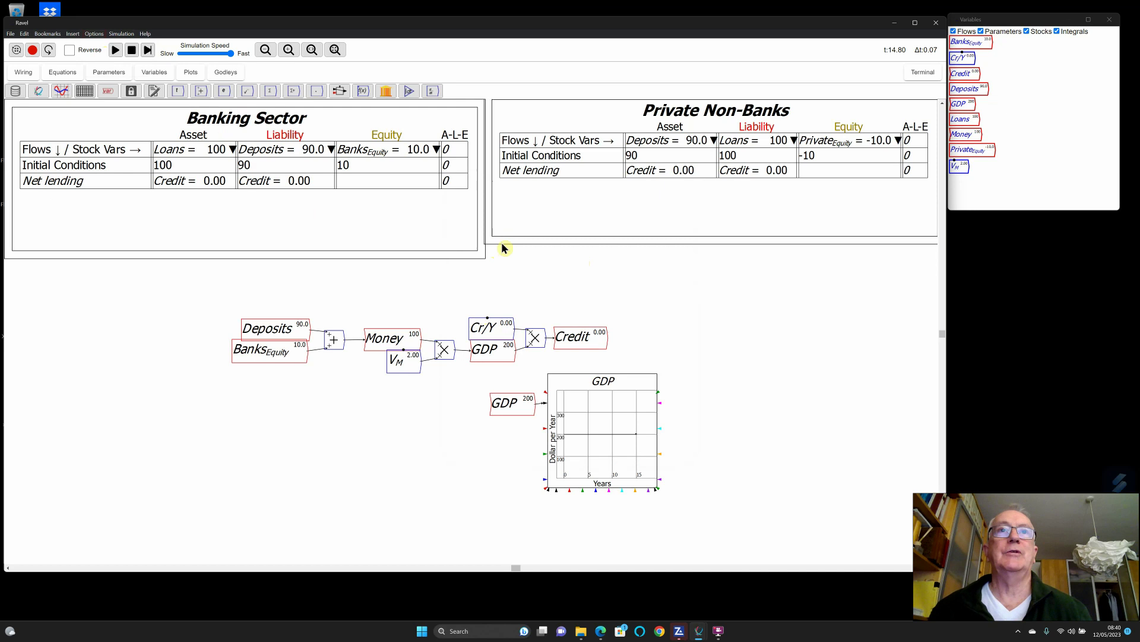
drag(521, 244, 527, 240)
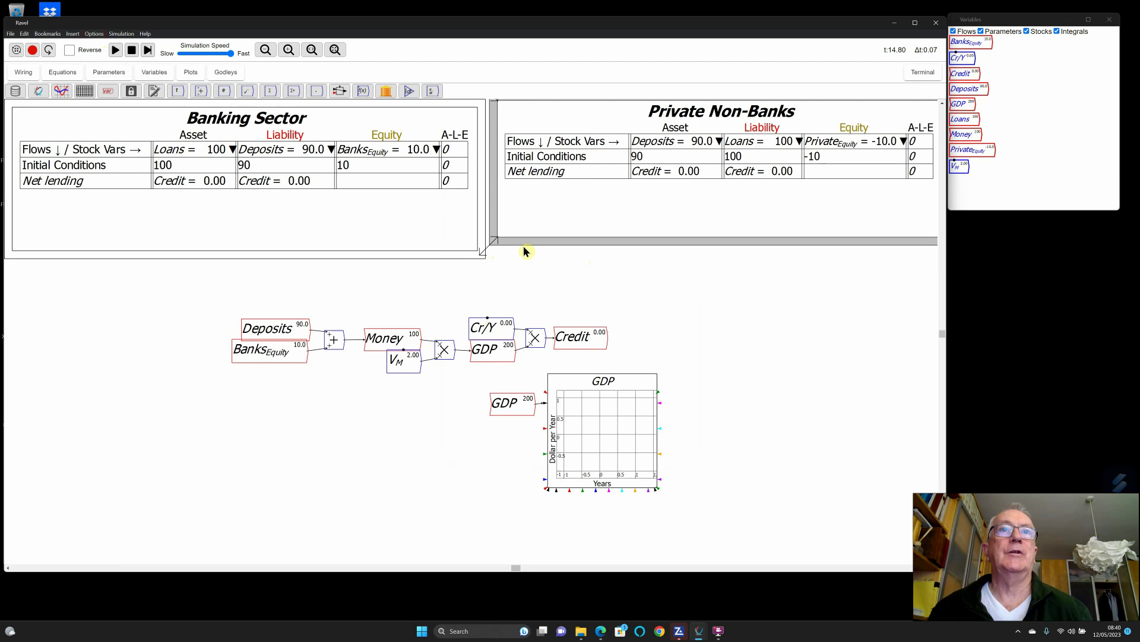
click(520, 245)
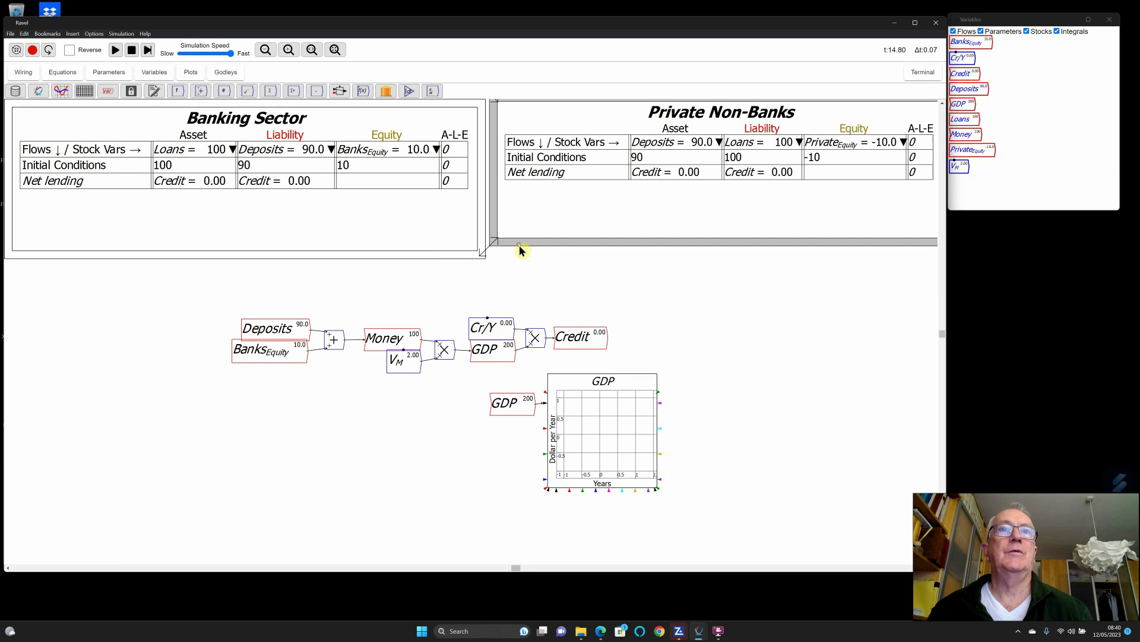
drag(519, 245, 519, 253)
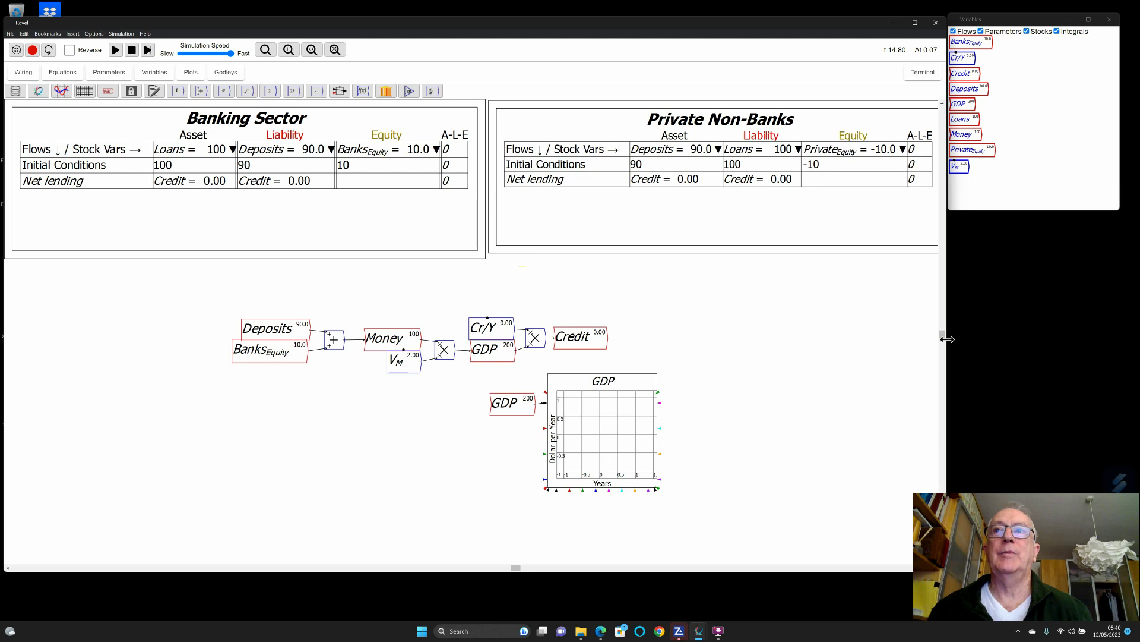
drag(947, 339, 981, 342)
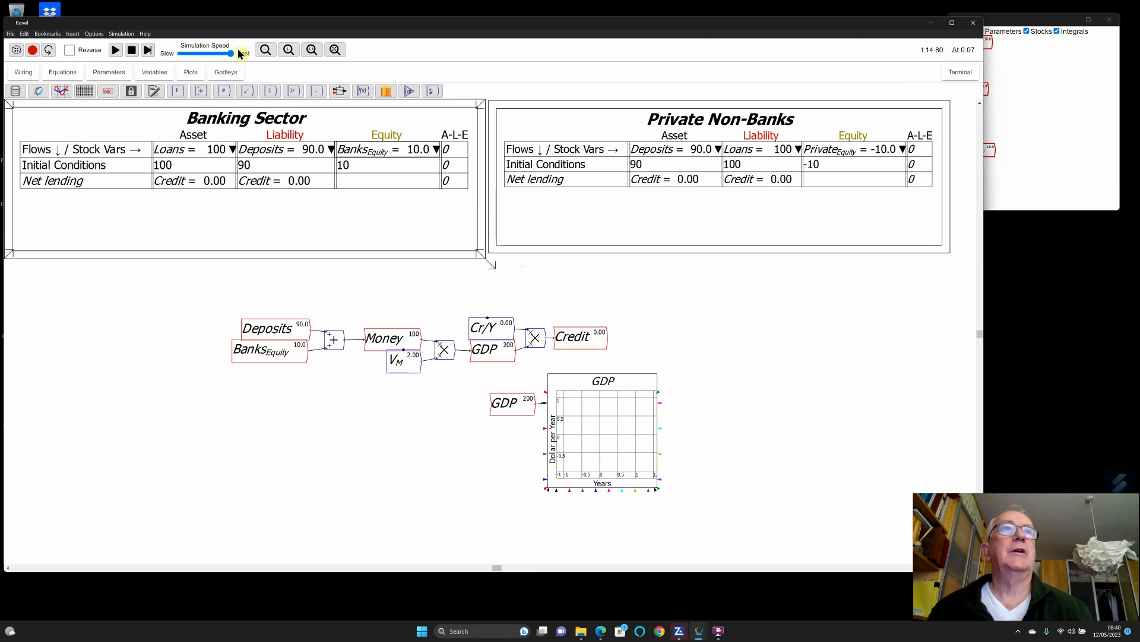
Run the simulation while varying V_M and setting Cr/Y to 0.01, −0.01 and back to 0, and pause it at about 218 years
click(116, 50)
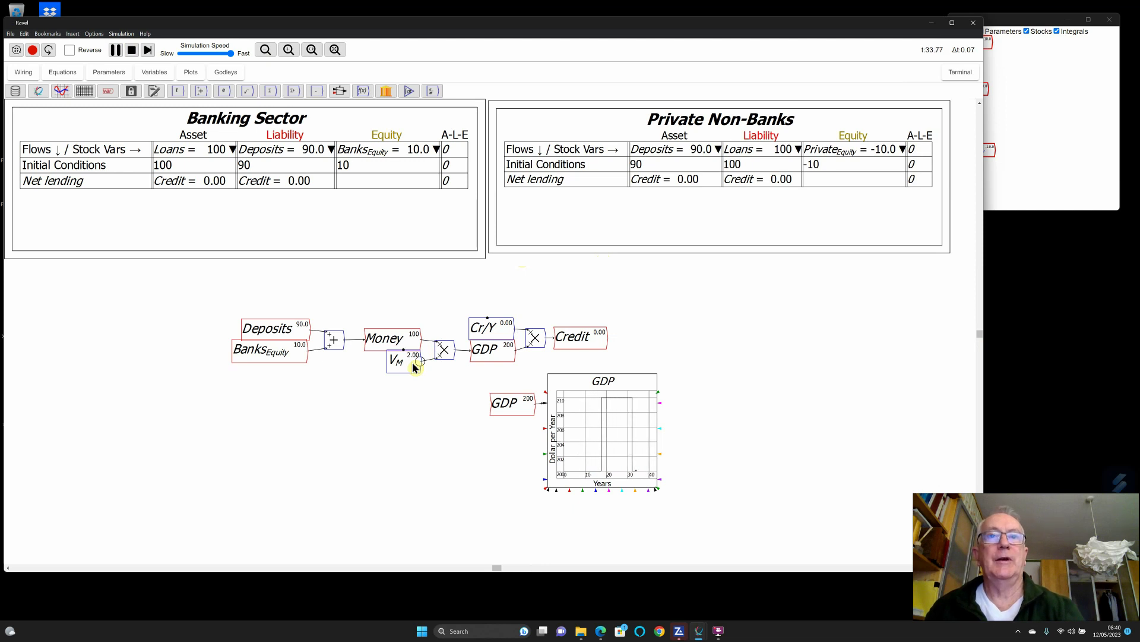
key(Right)
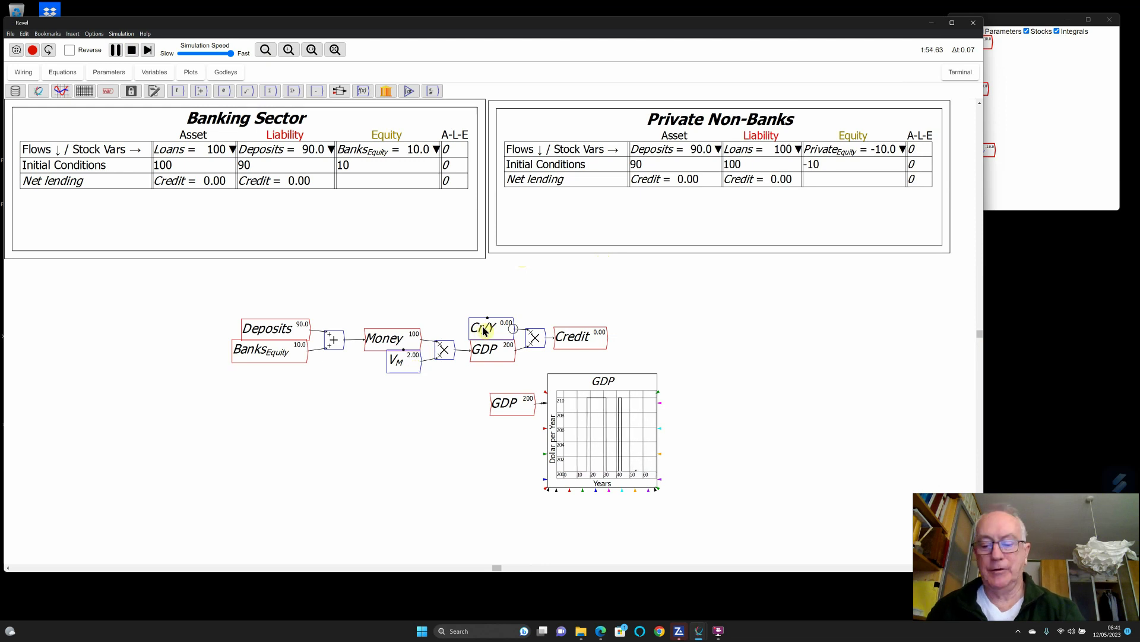
key(Right)
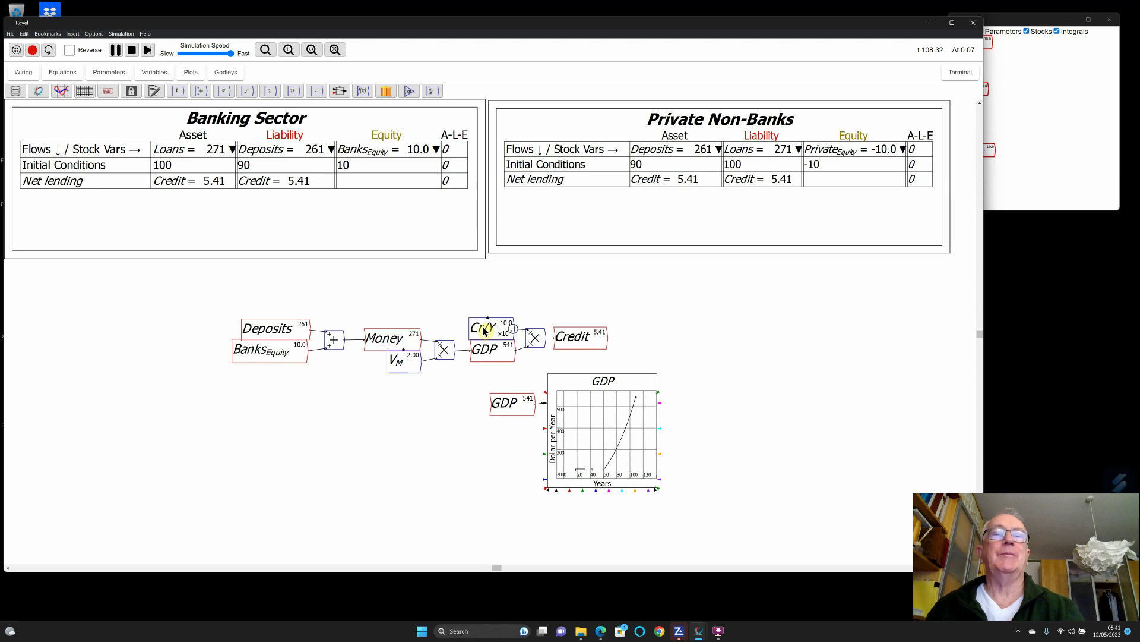
scroll(483, 328, down, 5)
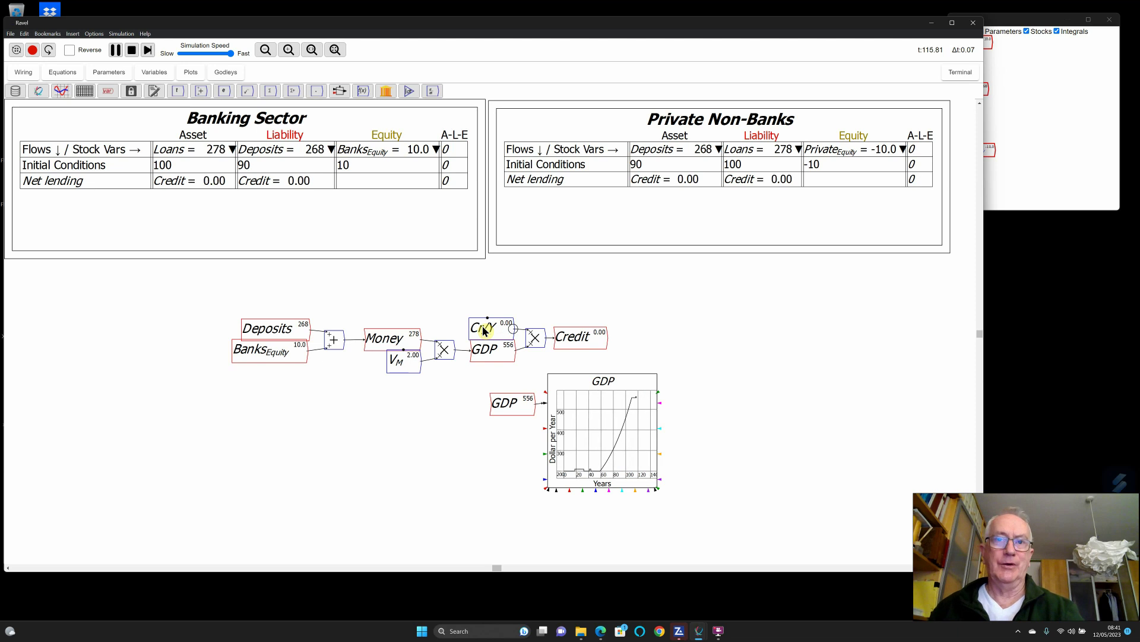
scroll(482, 330, down, 5)
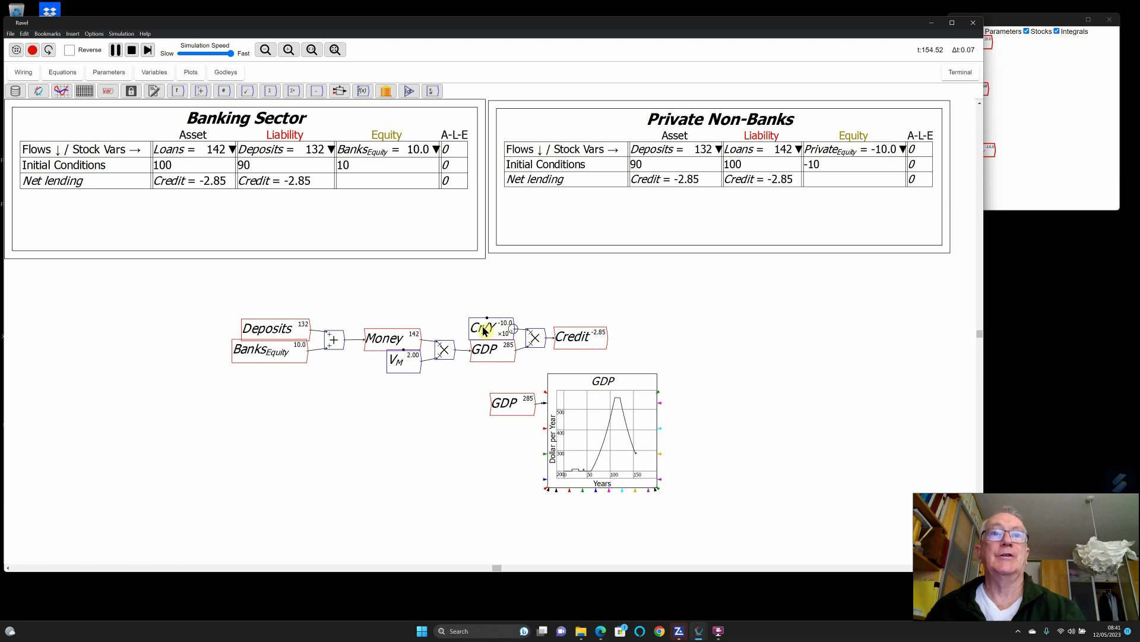
key(Up)
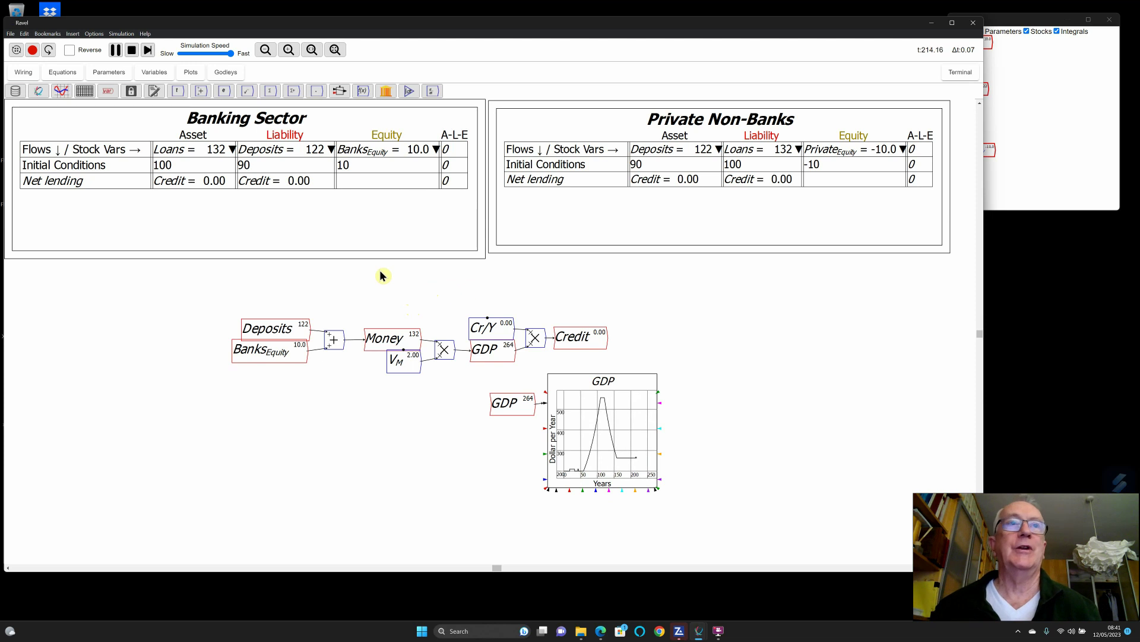
click(115, 51)
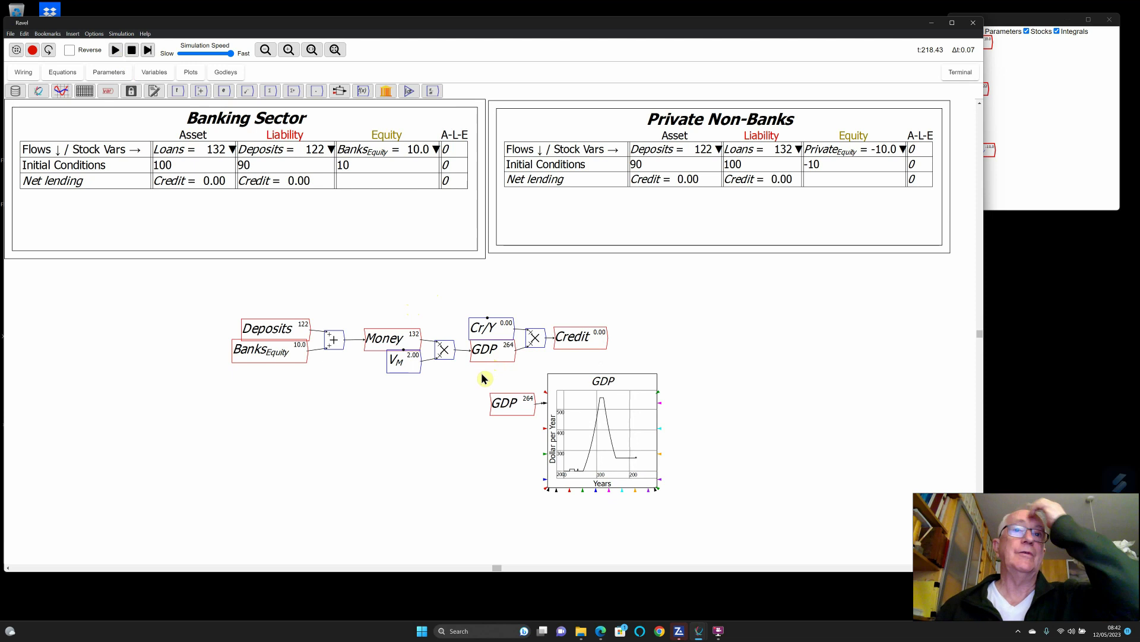
Move the GDP variable and its plot under the Private Non-Banks table, and shift the Money, GDP and Credit equations down clear of the tables
drag(476, 377, 652, 438)
drag(574, 380, 880, 293)
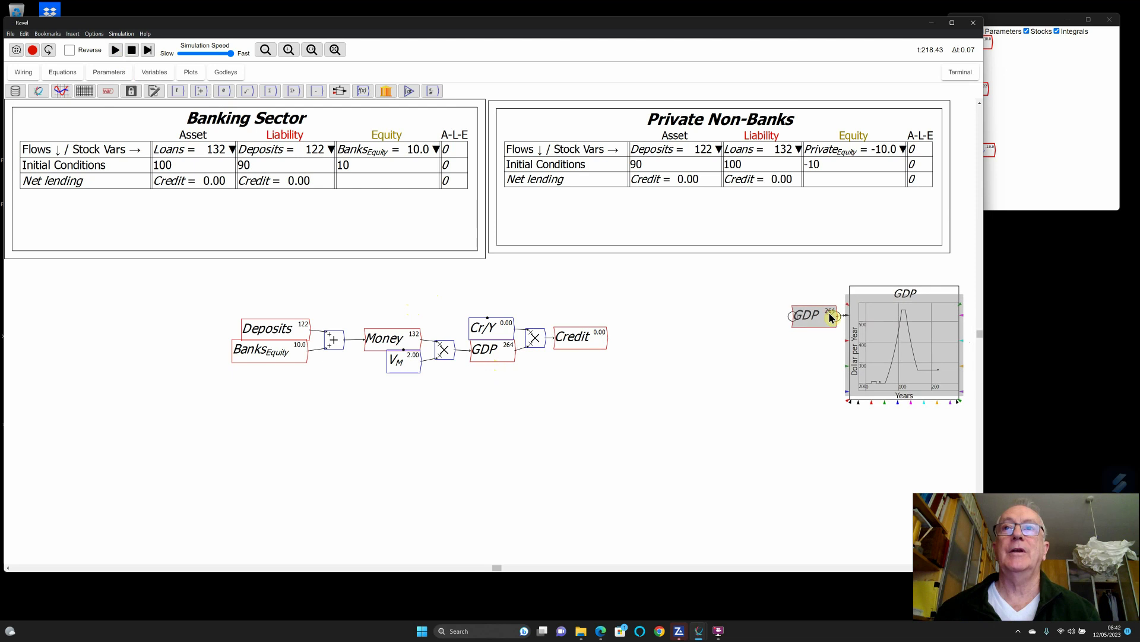
click(661, 329)
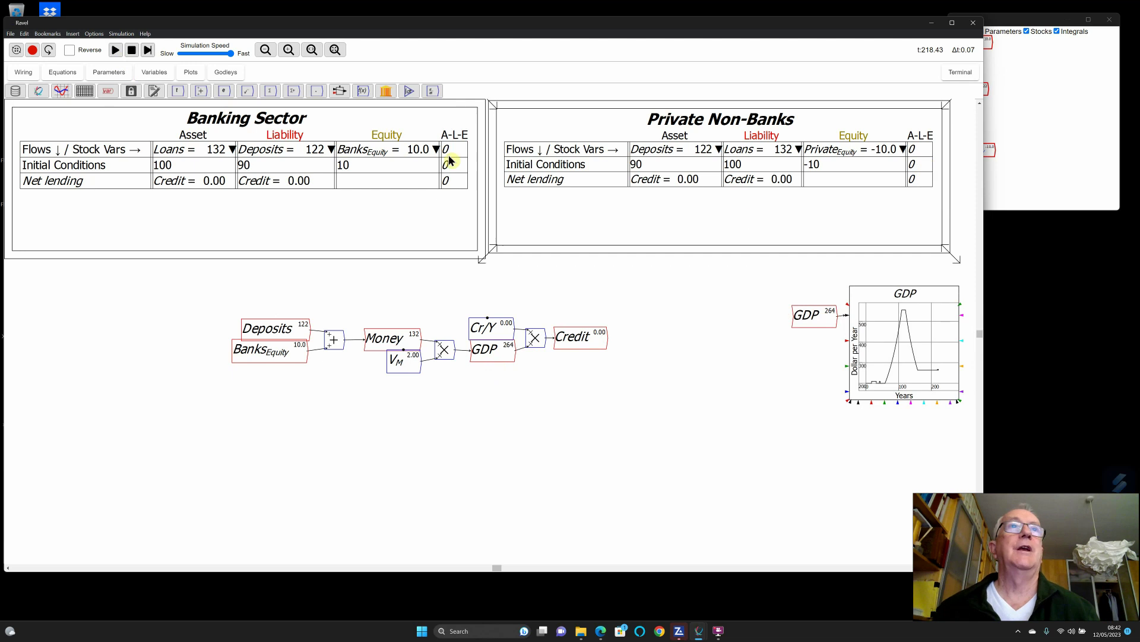
drag(276, 287, 614, 403)
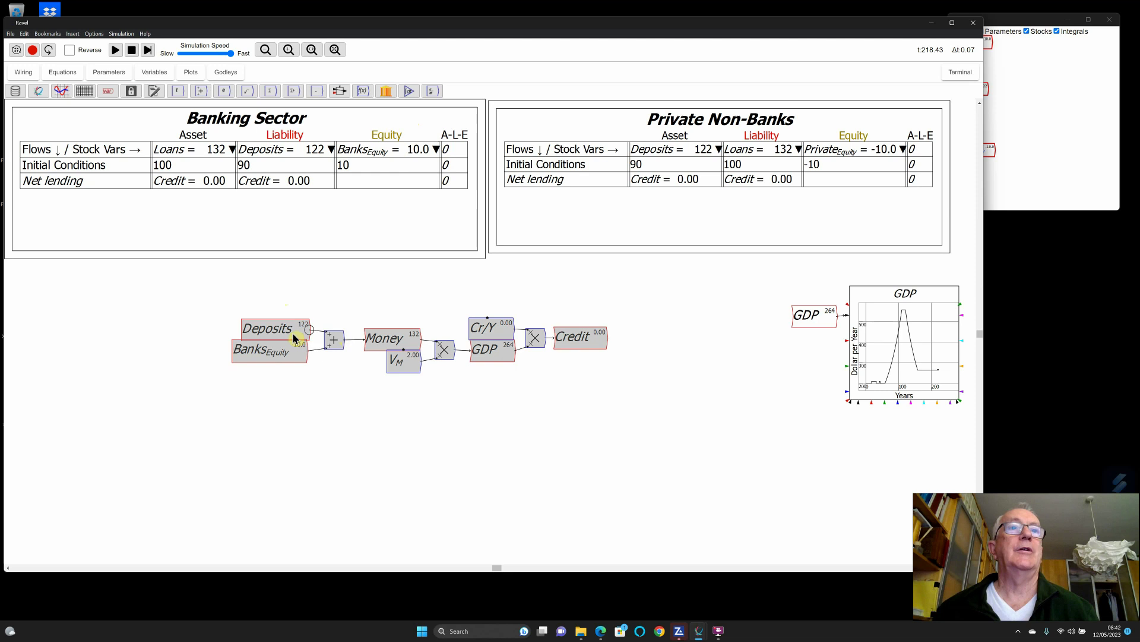
drag(293, 337, 650, 524)
click(585, 415)
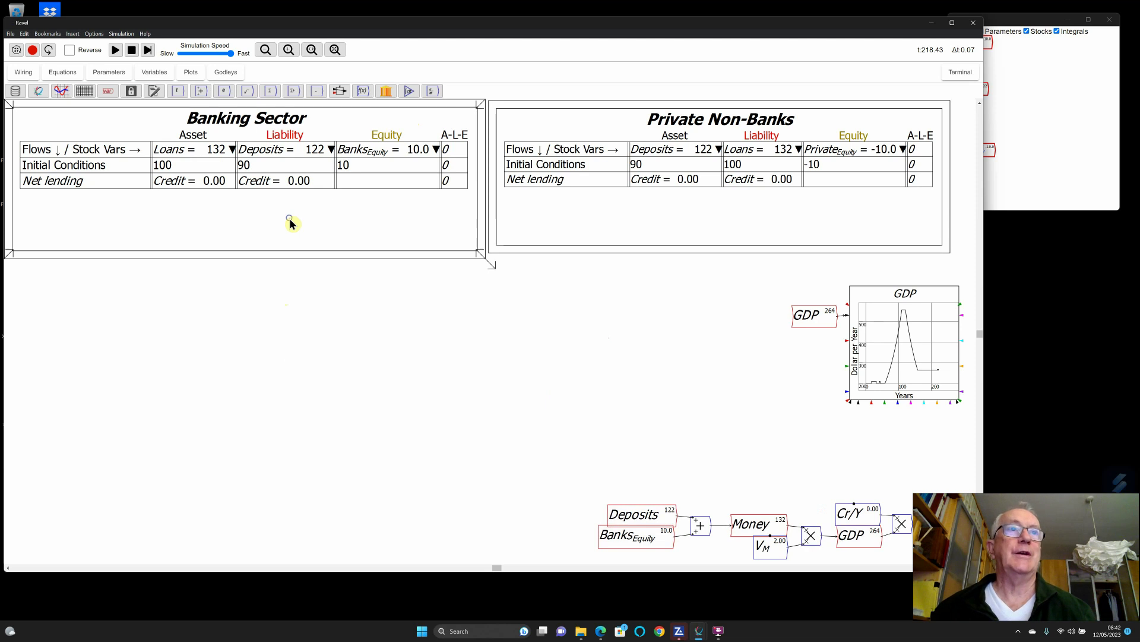
Open the Banking Sector Godley table, add a Reserves asset column after Loans, and widen the editor to fit all columns
right_click(290, 221)
click(325, 257)
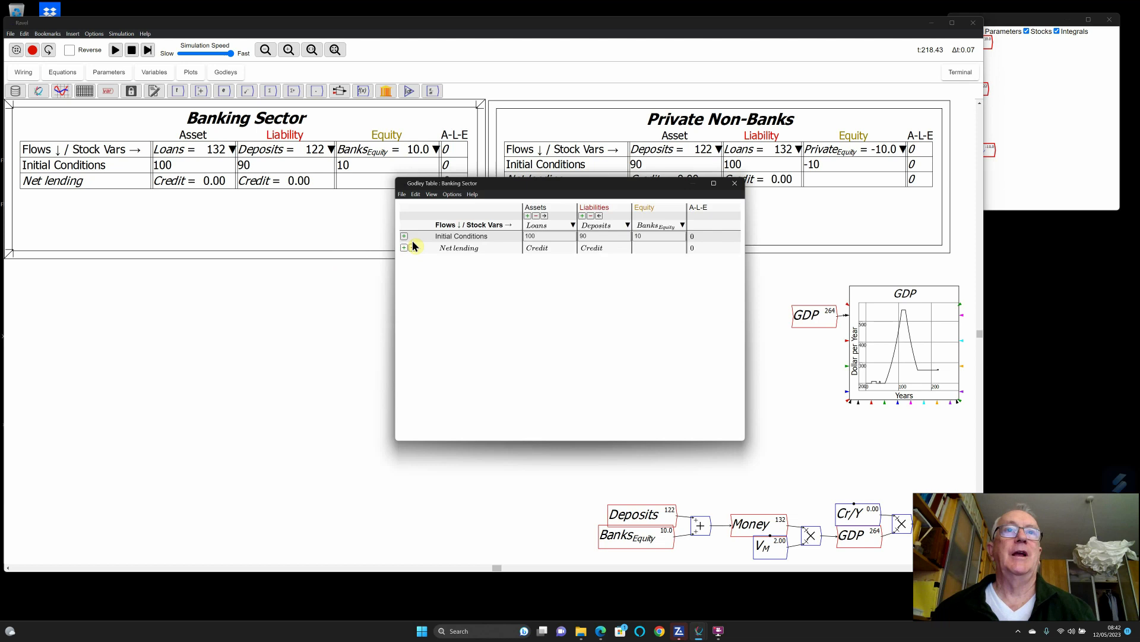
click(529, 216)
click(582, 224)
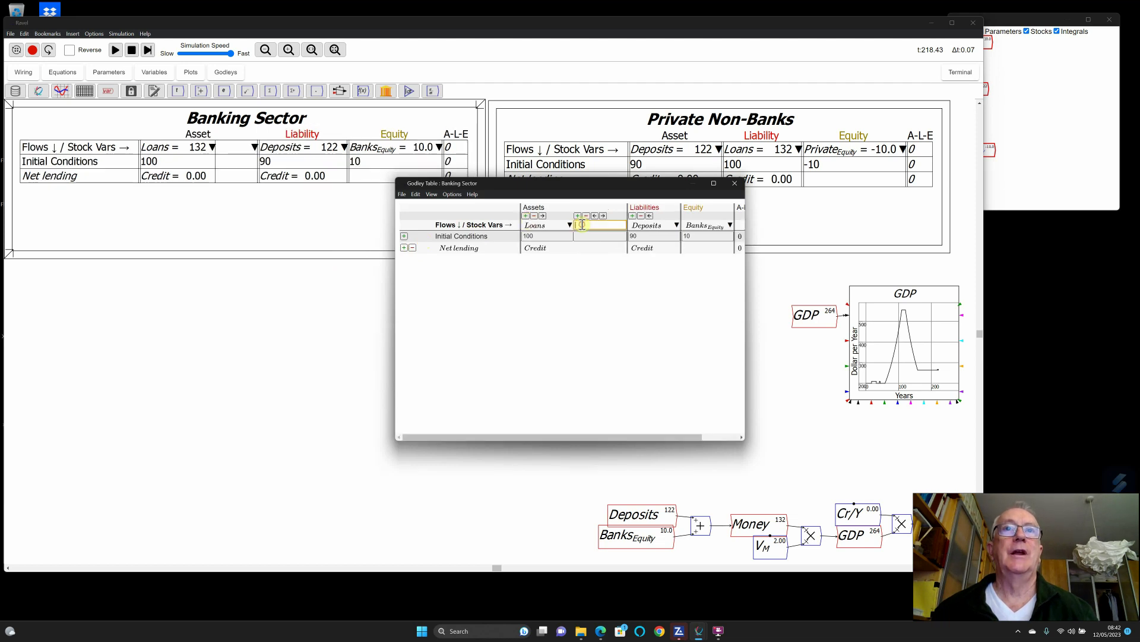
text(Re)
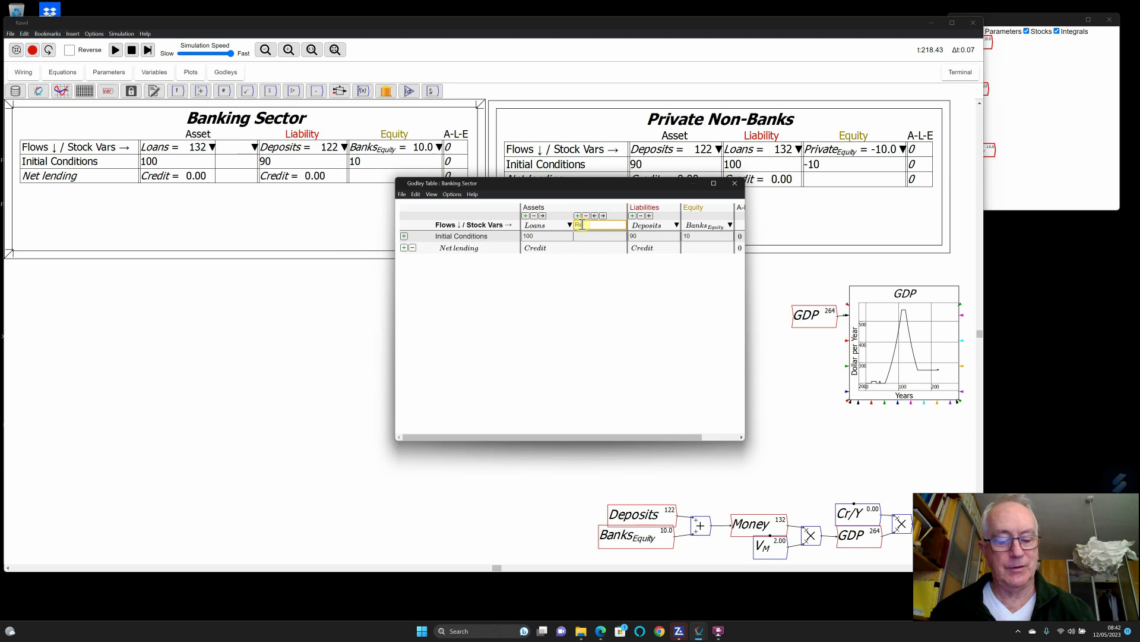
text(serves)
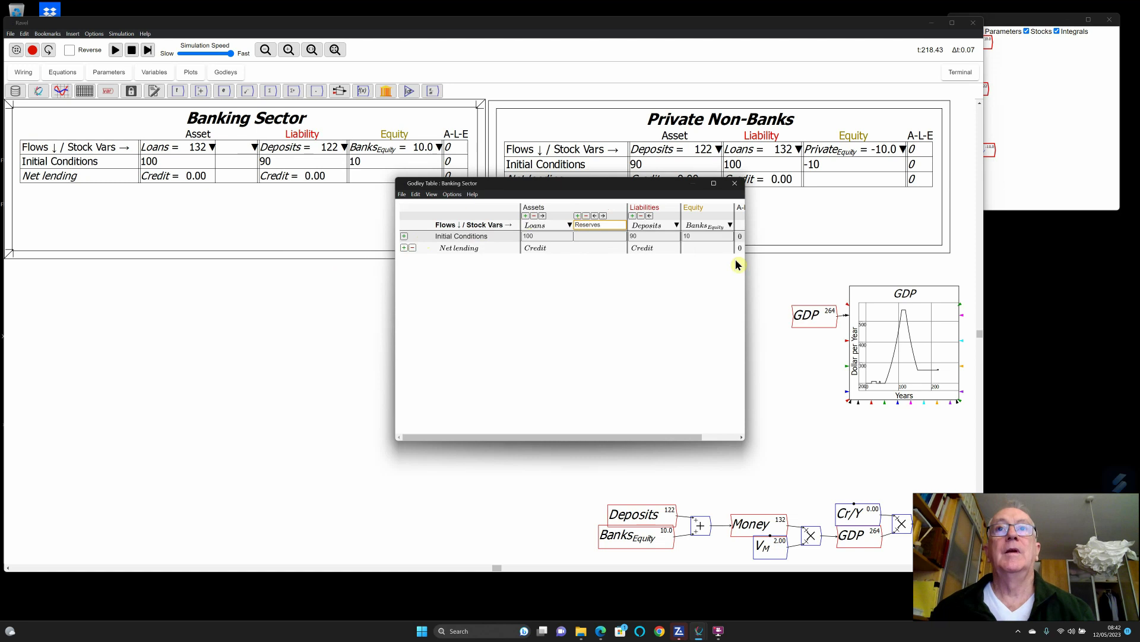
drag(744, 262, 844, 262)
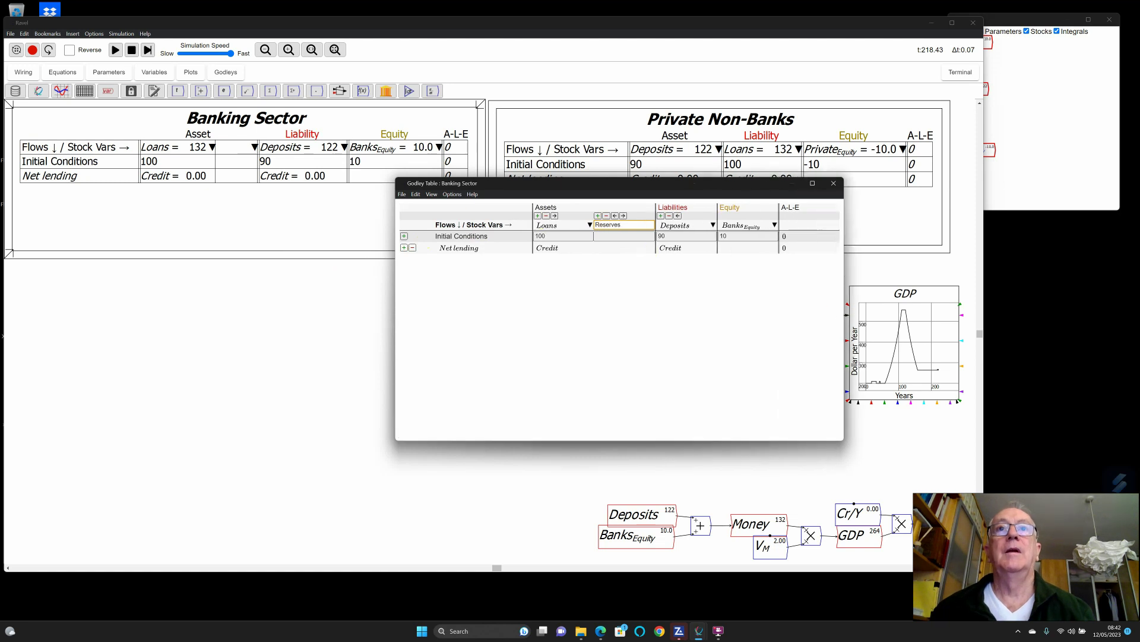
Set the initial condition of Reserves to 50 in the Banking Sector table
click(614, 240)
click(611, 237)
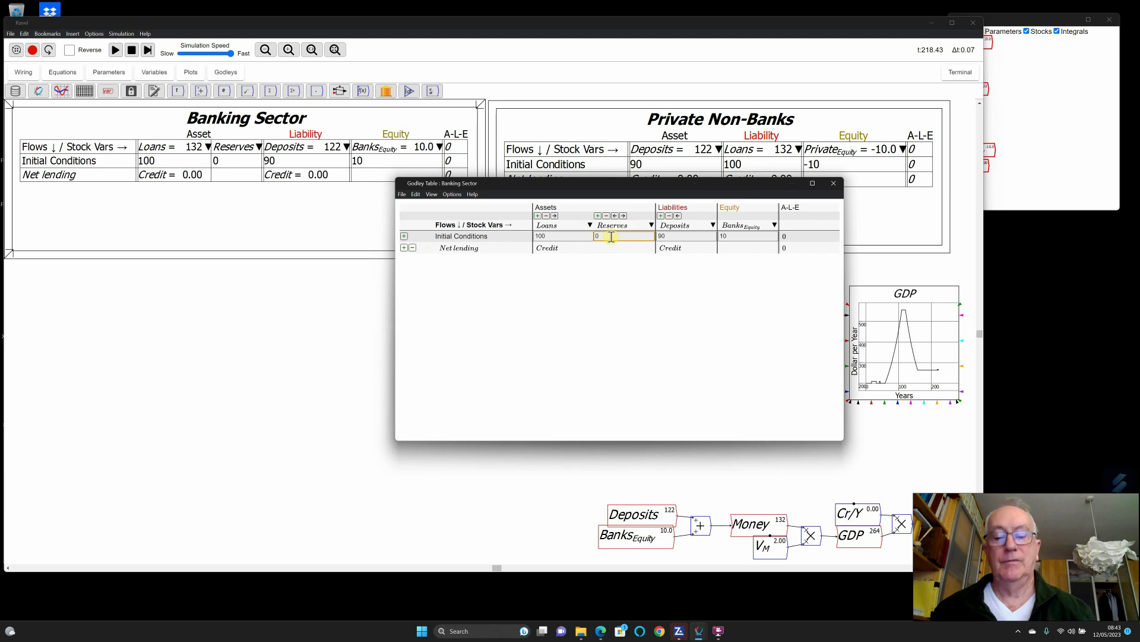
text(5)
click(633, 268)
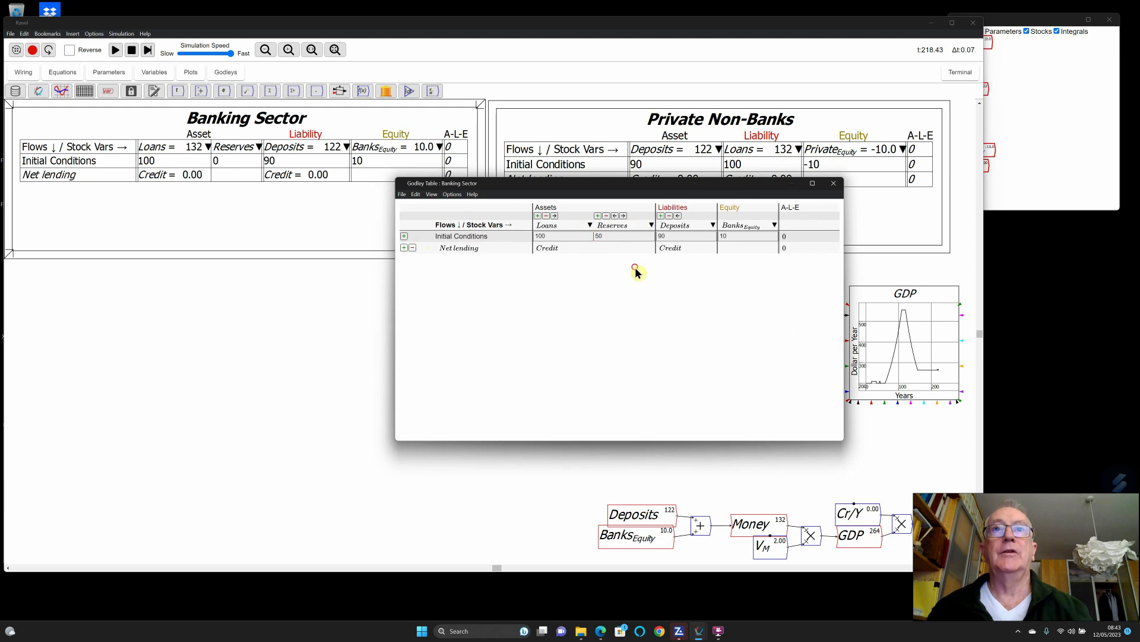
Set the initial condition of Deposits to 130 in the Banking Sector table
click(673, 236)
key(BackSpace)
key(BackSpace)
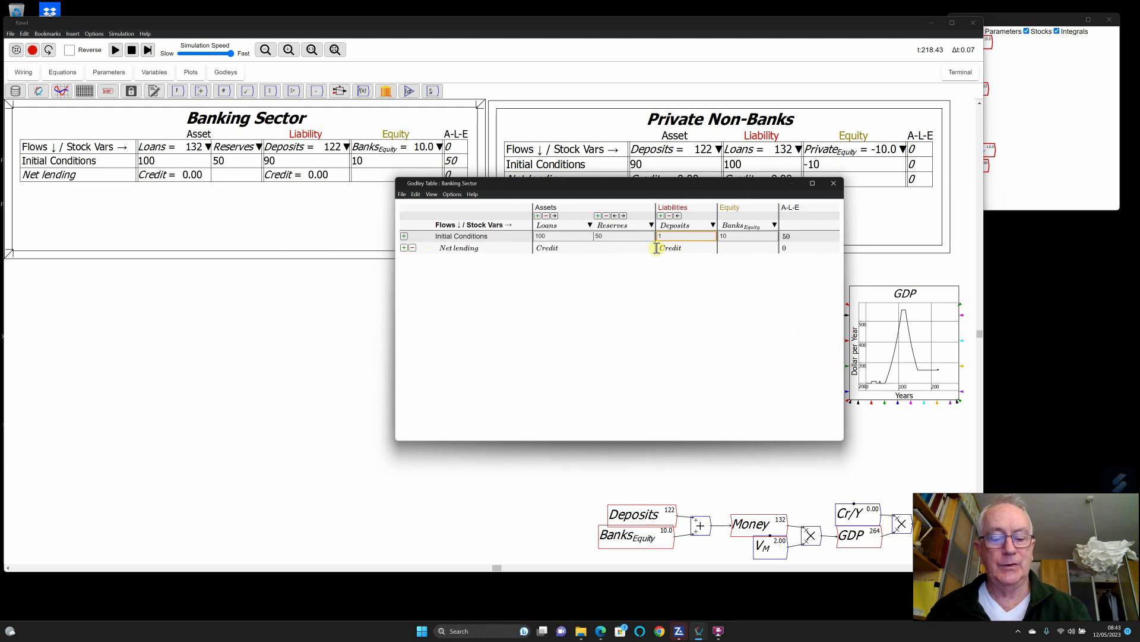
text(135)
click(736, 266)
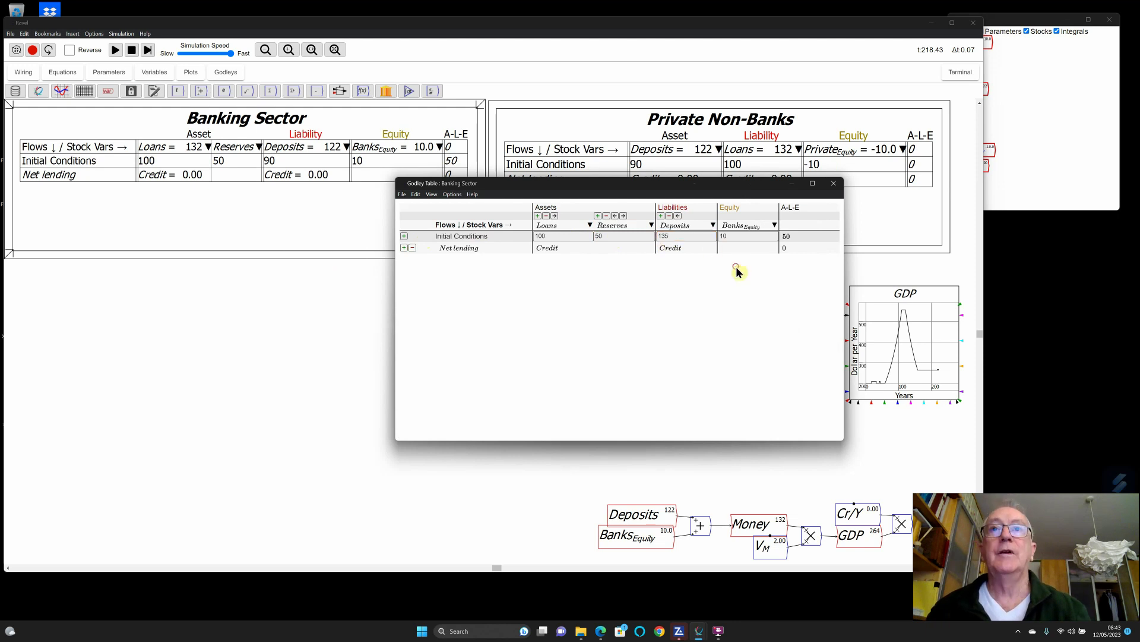
click(738, 236)
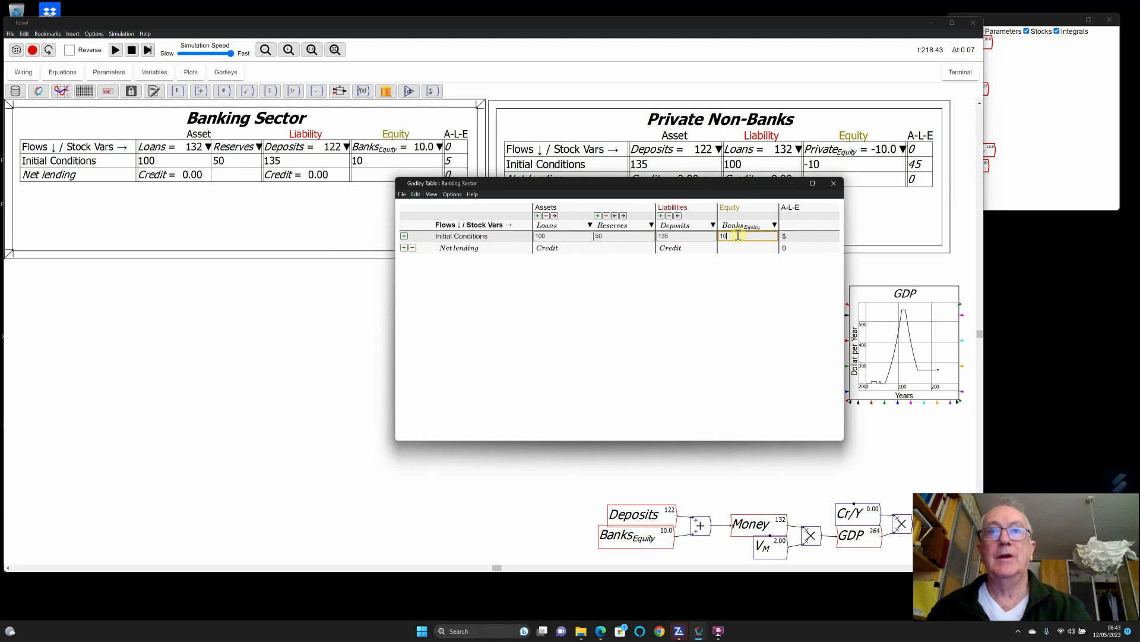
click(696, 237)
click(697, 238)
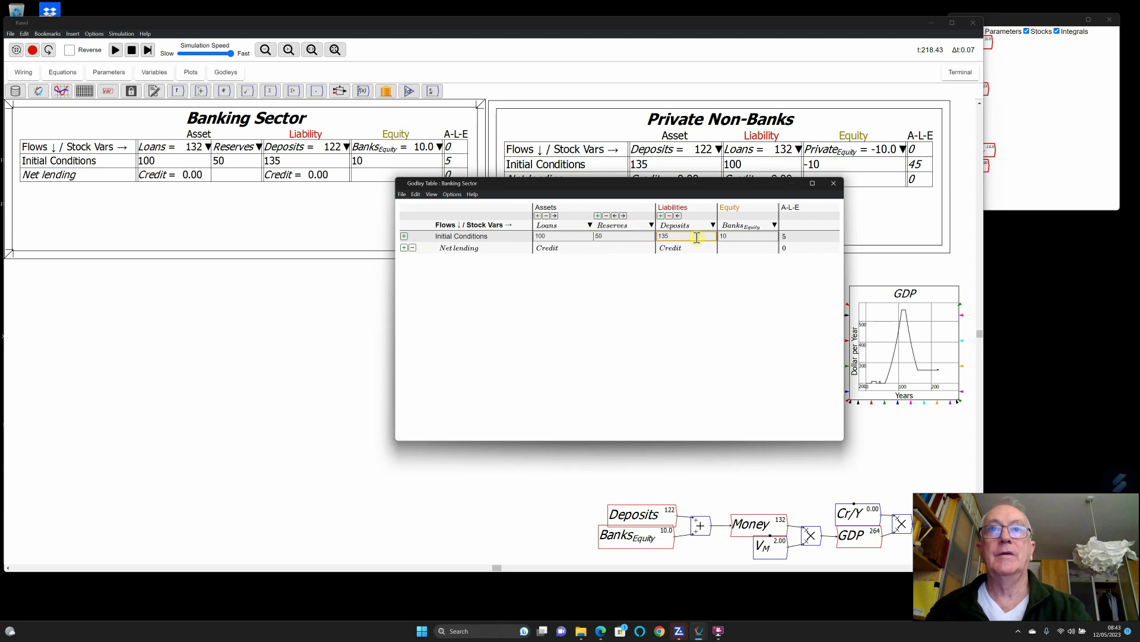
text(0)
click(756, 266)
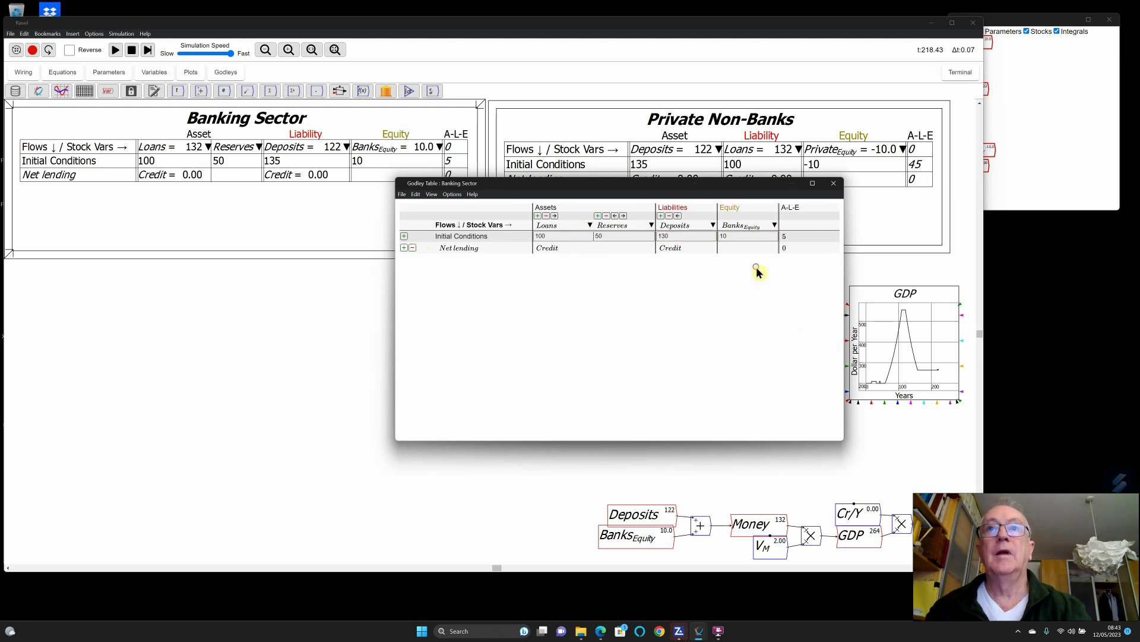
Set the initial condition of Banks_Equity to 20 in the Banking Sector table
click(733, 237)
key(BackSpace)
key(BackSpace)
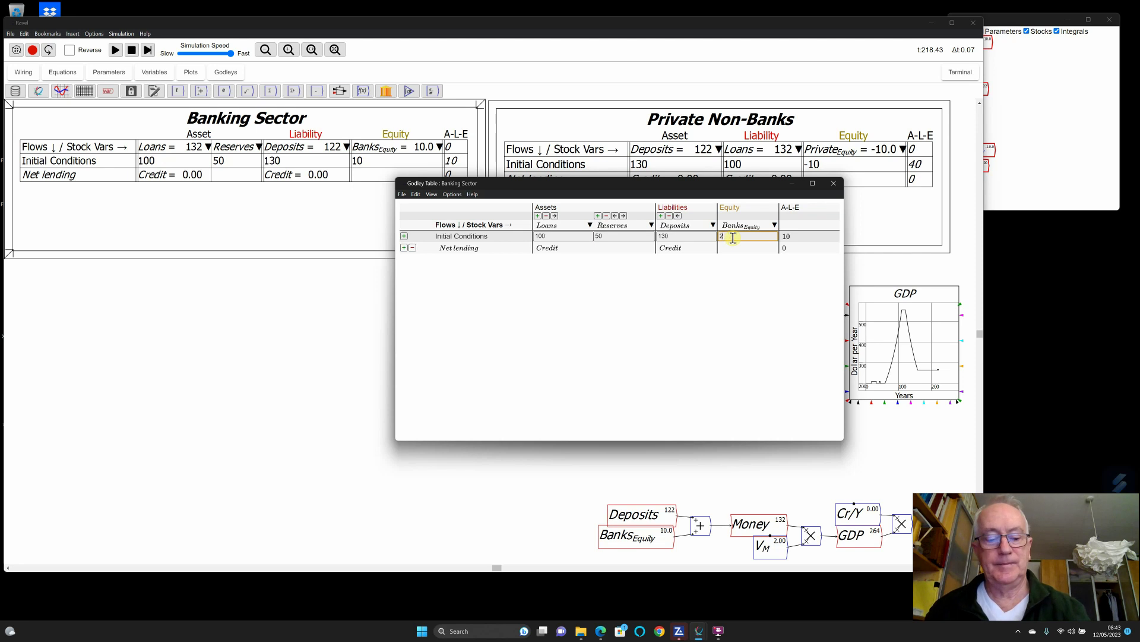
text(20)
click(742, 272)
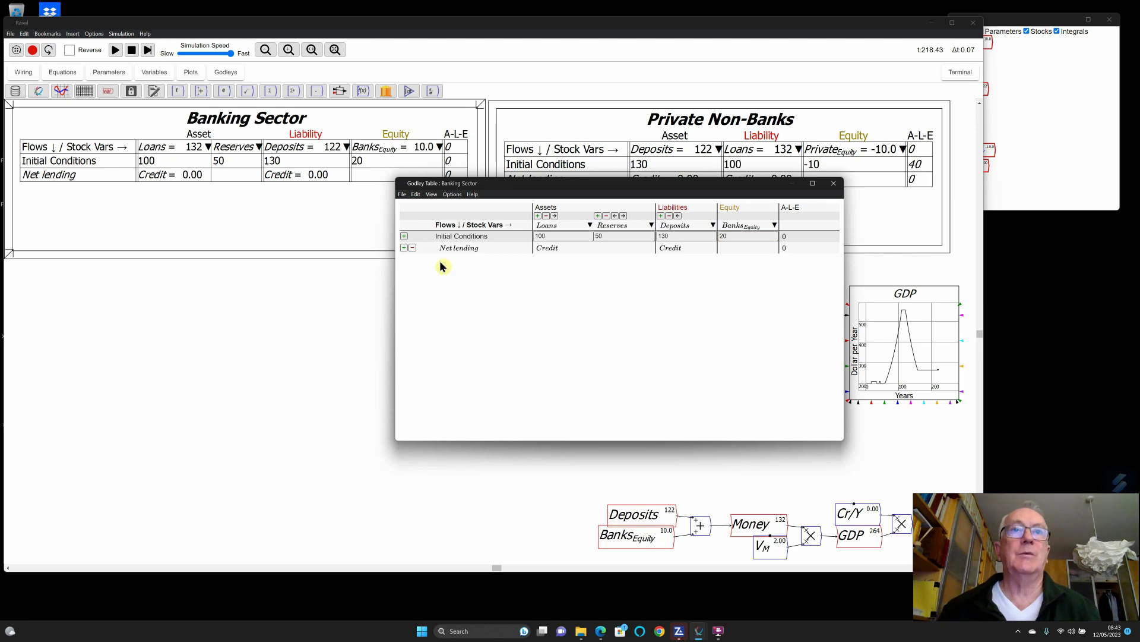
Add a flow row below Net lending in the Banking Sector table and name it Net Government spending
click(404, 248)
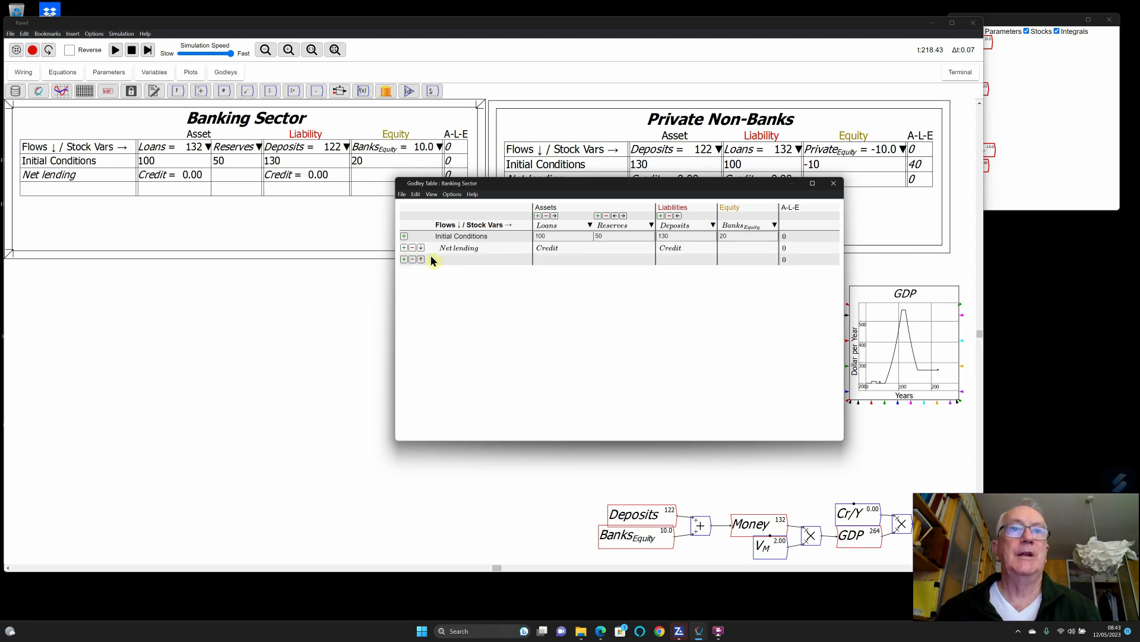
click(440, 260)
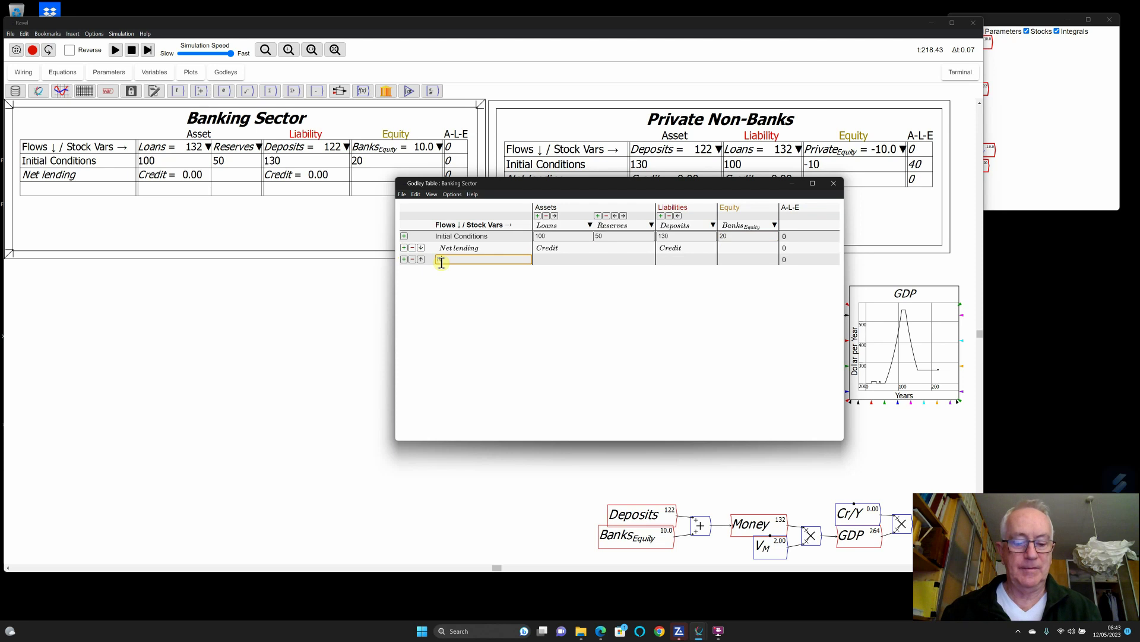
text(Net Gov)
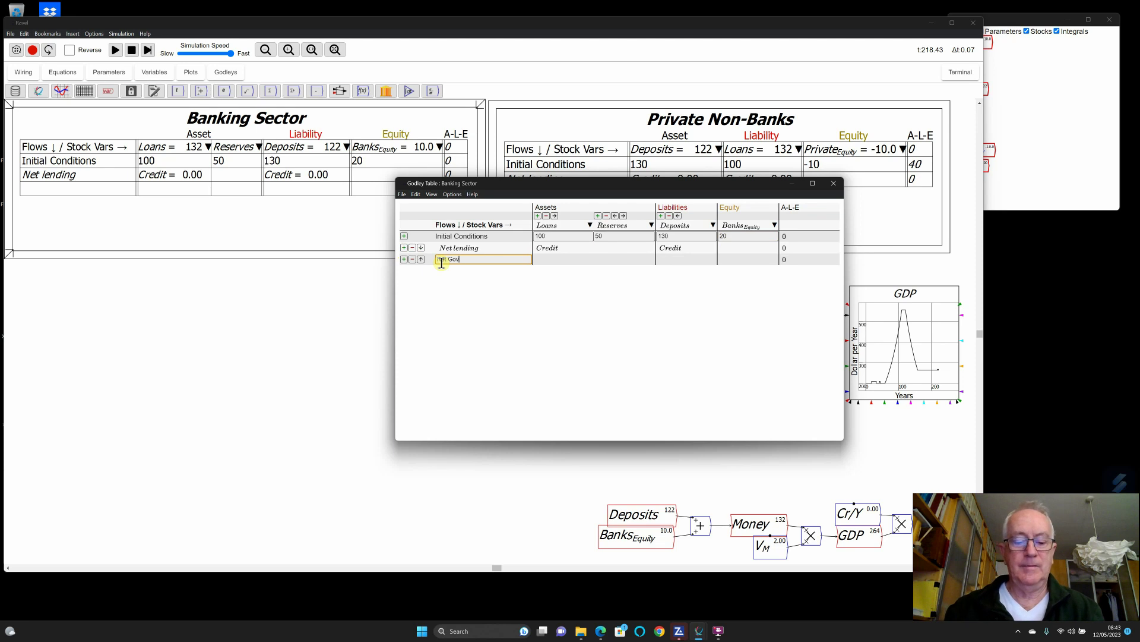
text(ernment spe)
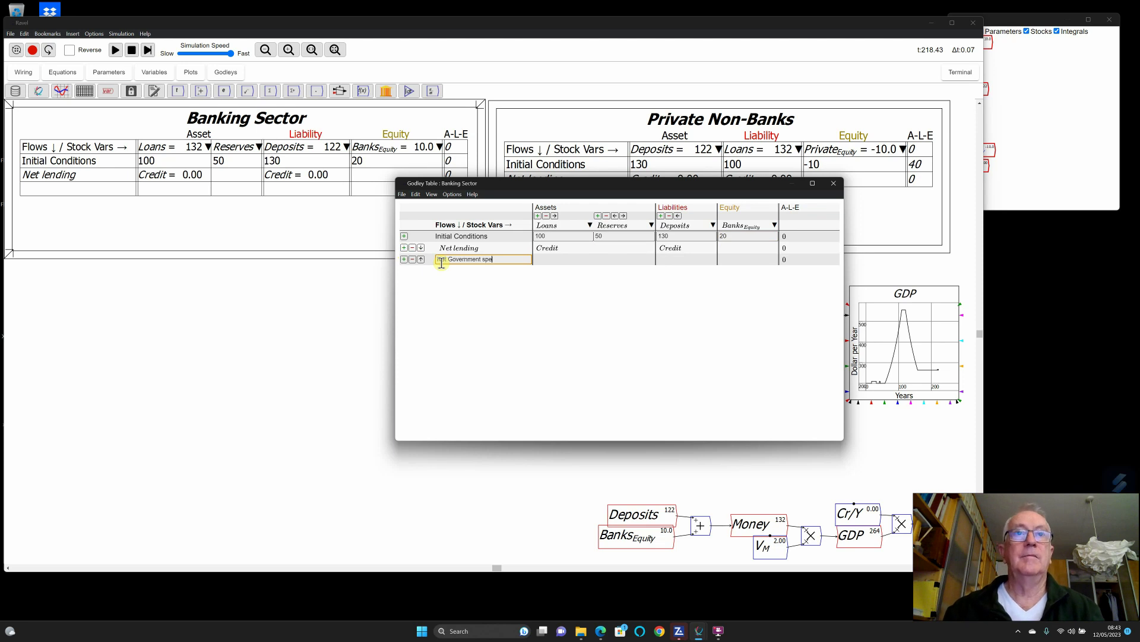
text(nding)
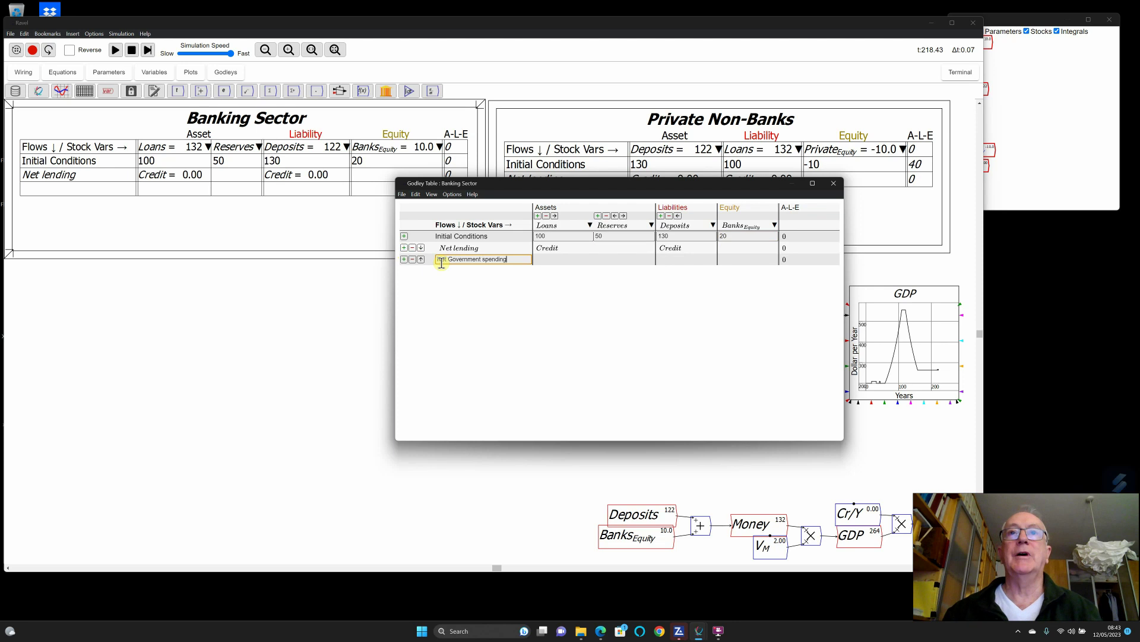
Enter the flow Fiat for both Deposits and Reserves in the Net Government spending row
click(668, 261)
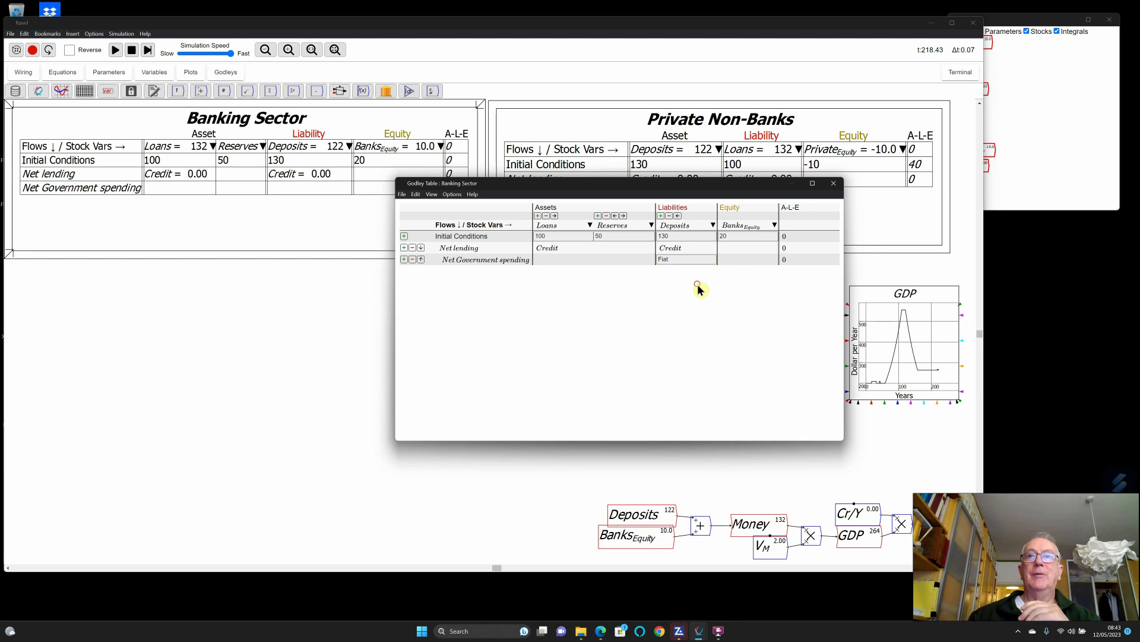
key(Return)
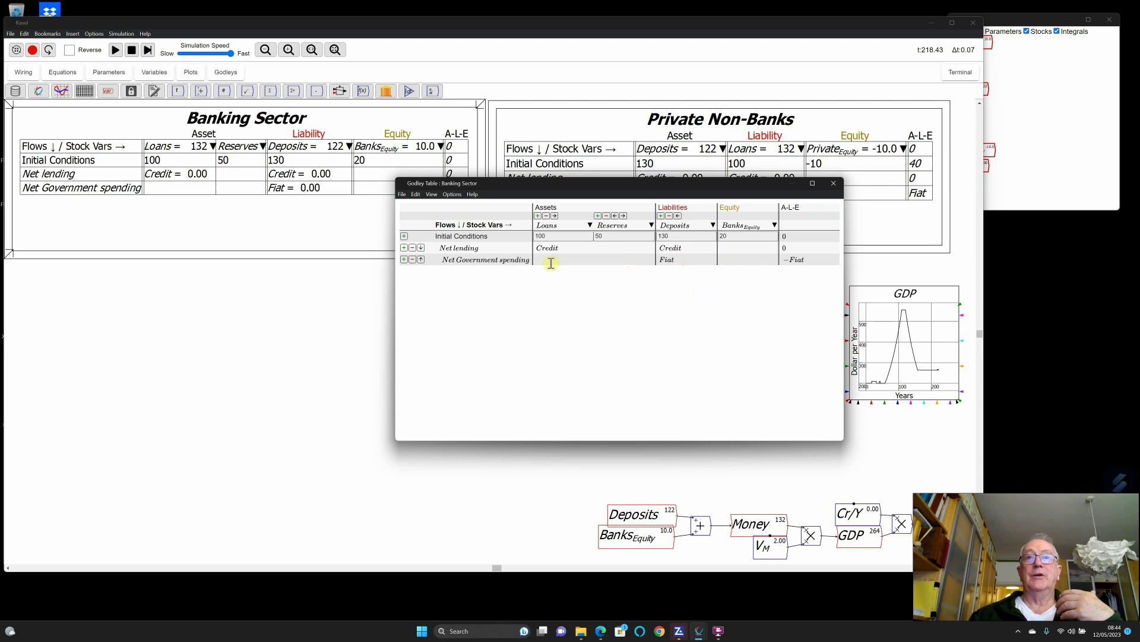
click(605, 260)
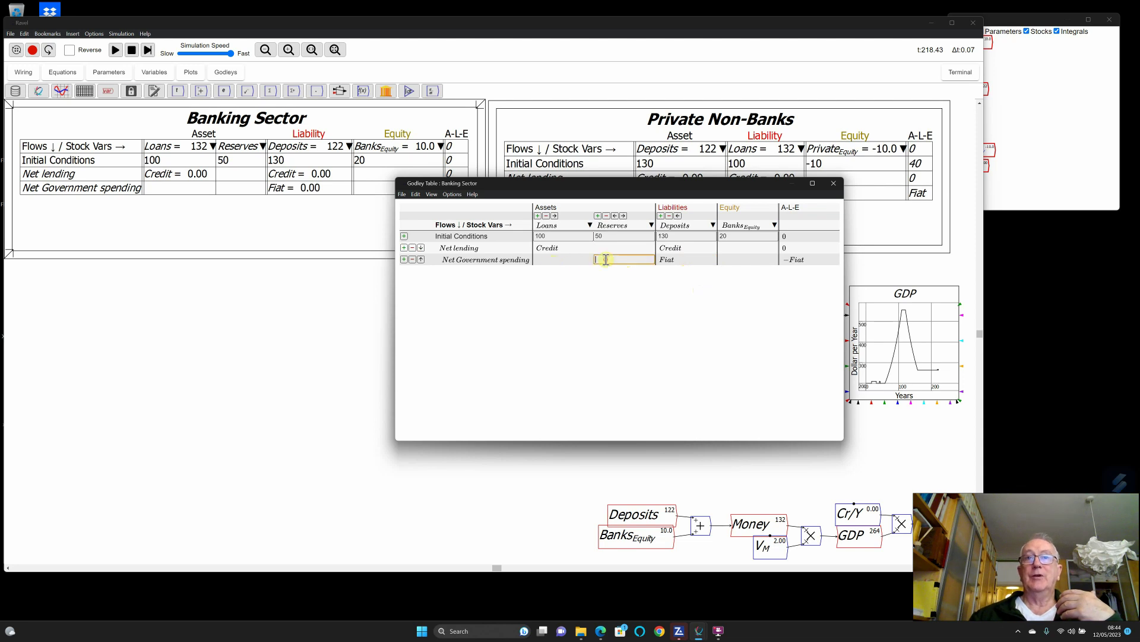
text(Fi)
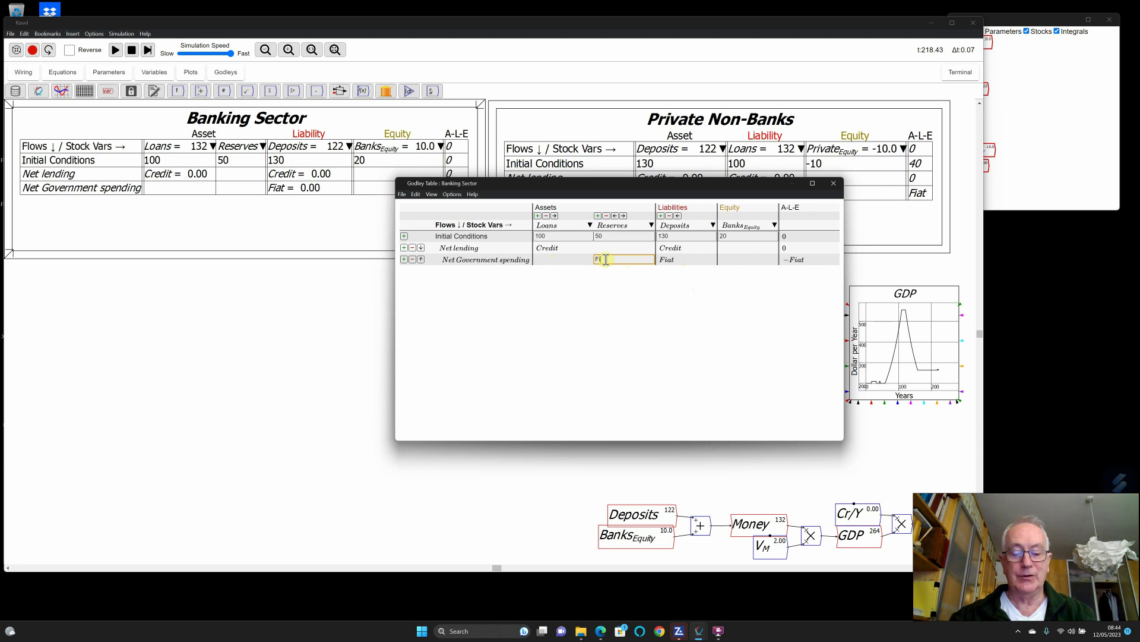
text(at)
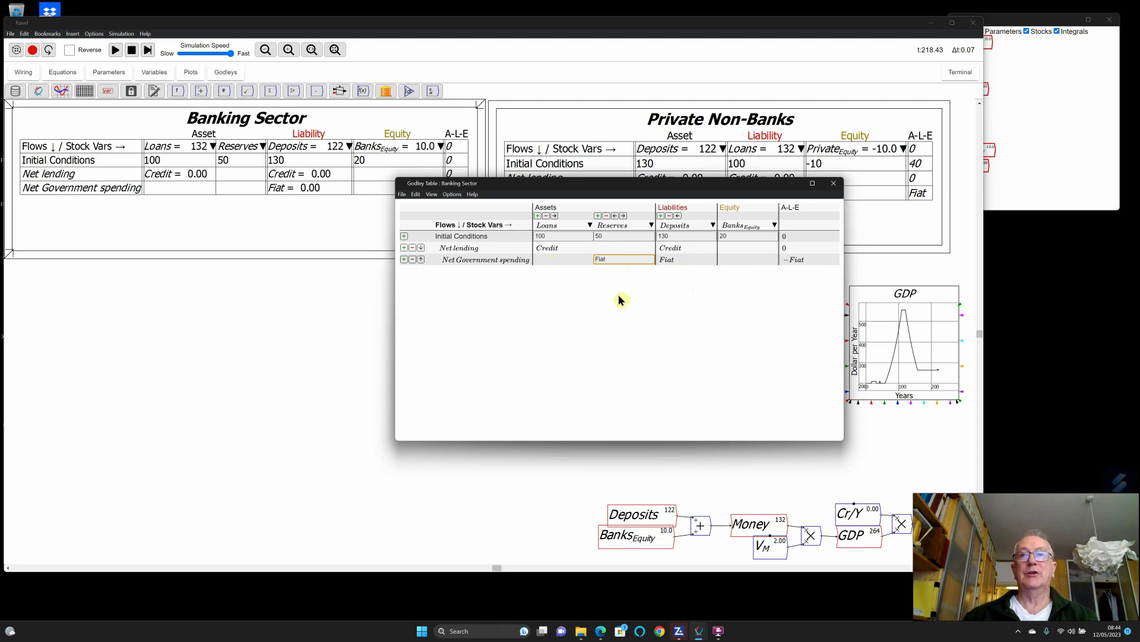
Finish entering Fiat under Reserves in the Banking Sector's Net Government spending row and return to the canvas
key(Return)
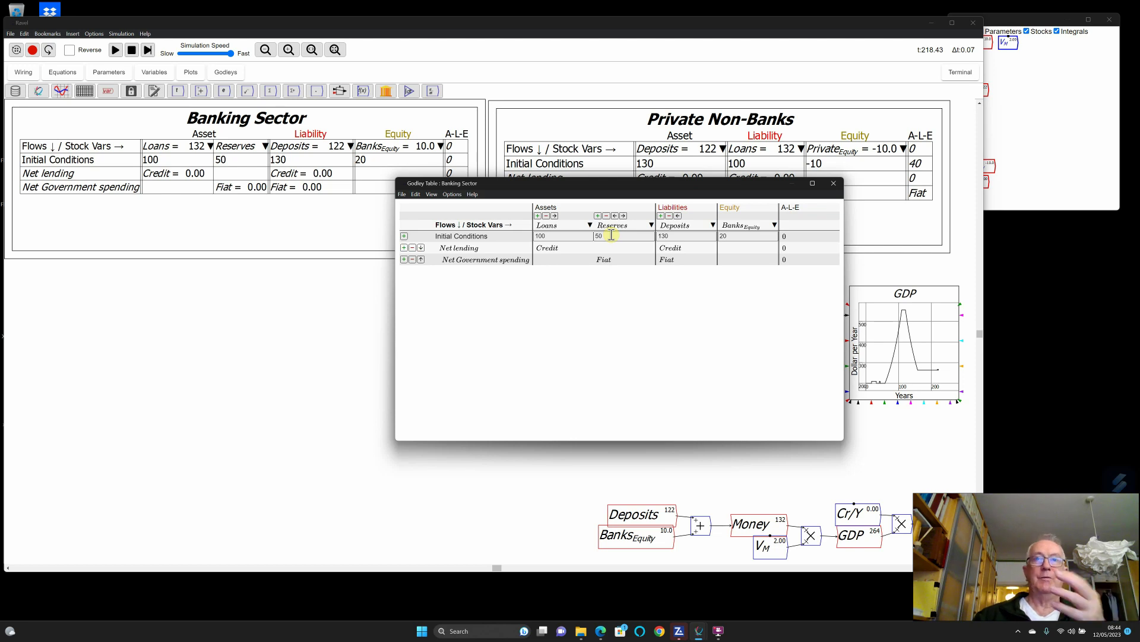
click(373, 286)
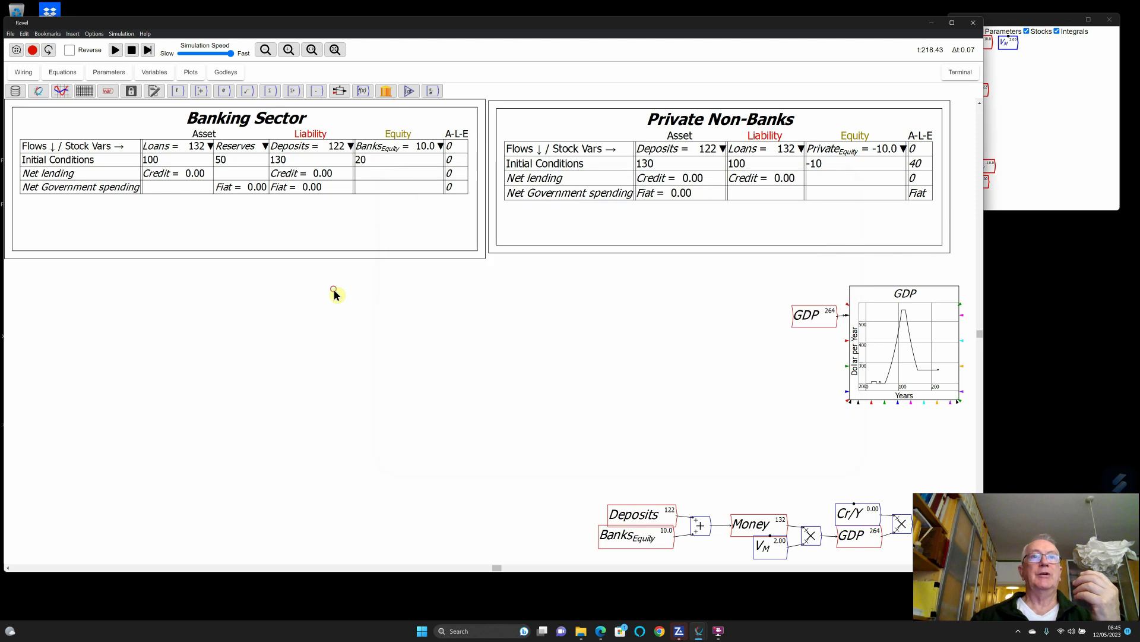
Place a new Godley table on the canvas below the Banking Sector table and title it Central Bank
click(385, 95)
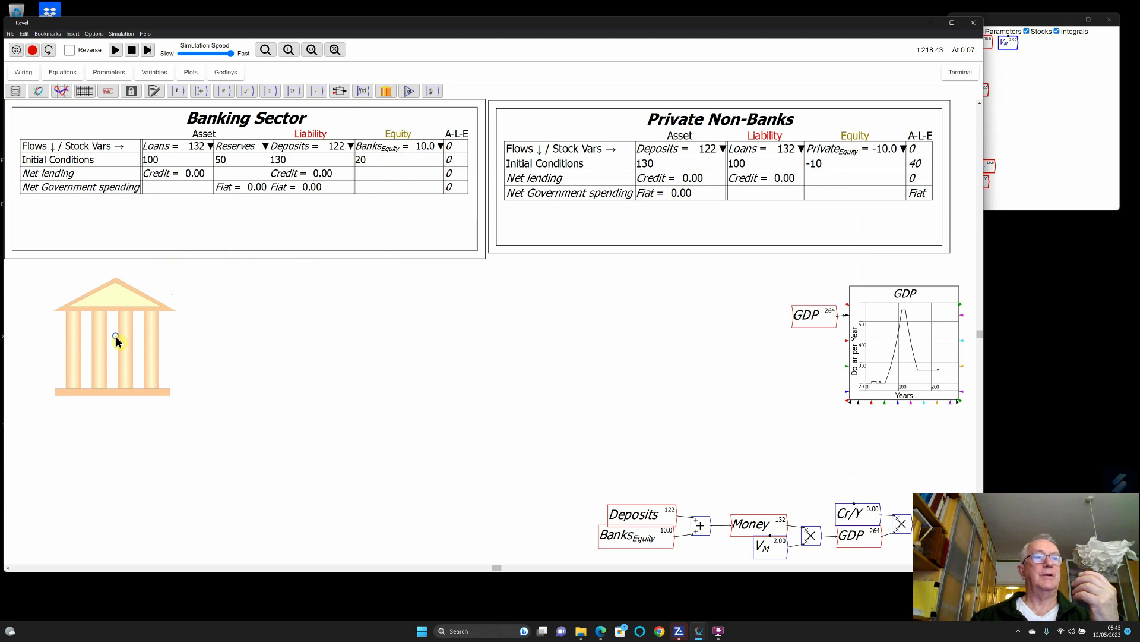
right_click(116, 336)
click(141, 385)
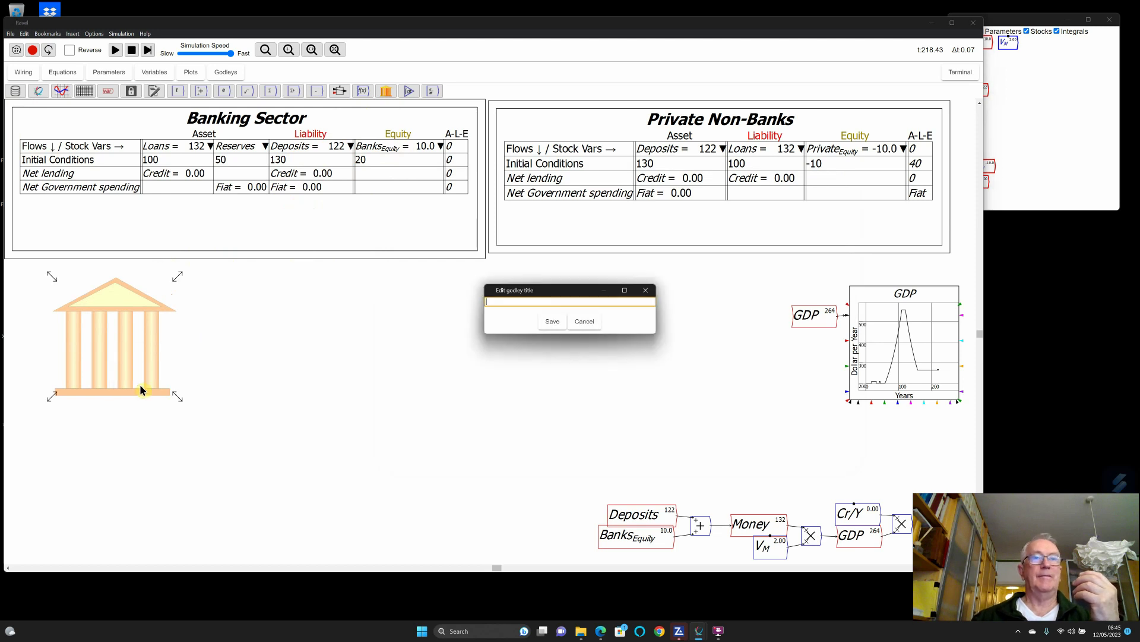
text(Centra)
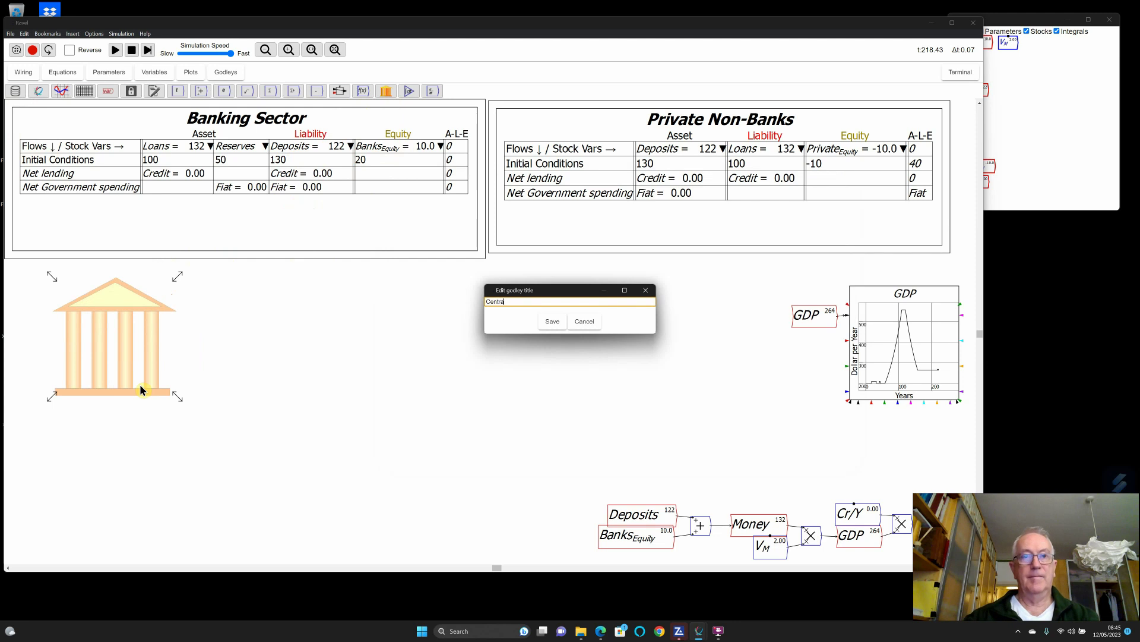
text(l Bank)
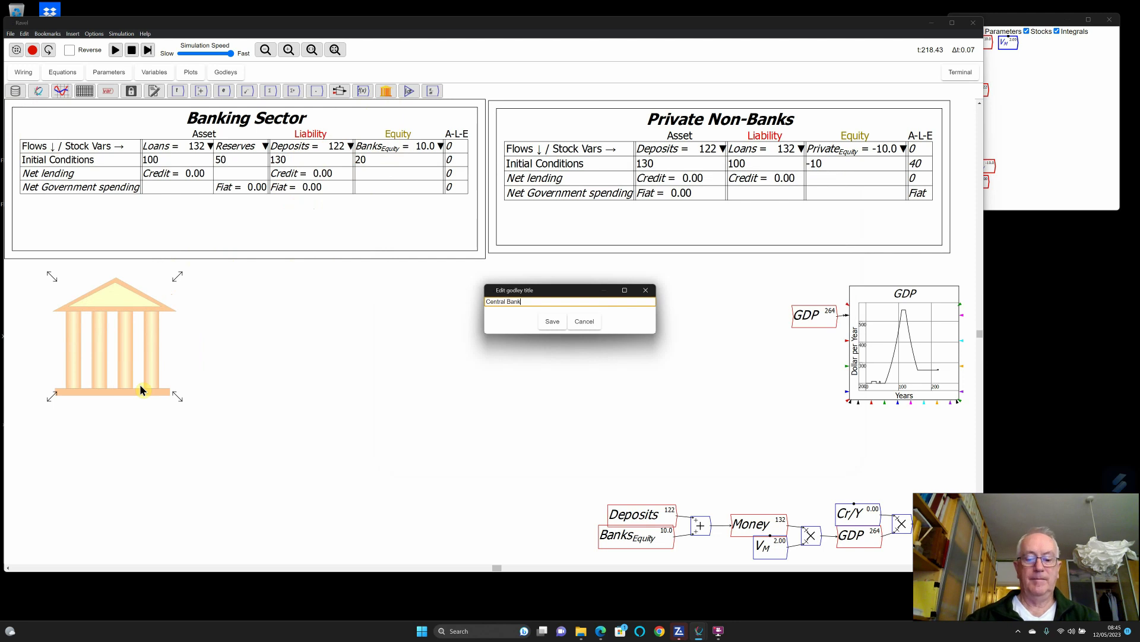
key(Return)
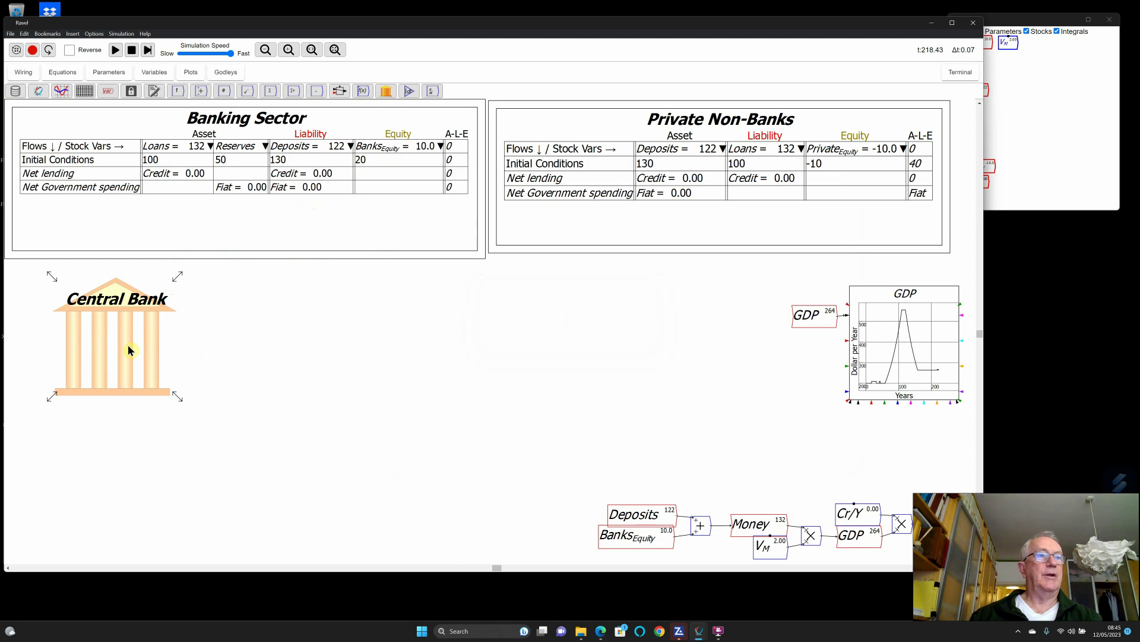
Show the Central Bank Godley table in editor mode and enlarge it to nearly the width of the Banking Sector table
right_click(95, 316)
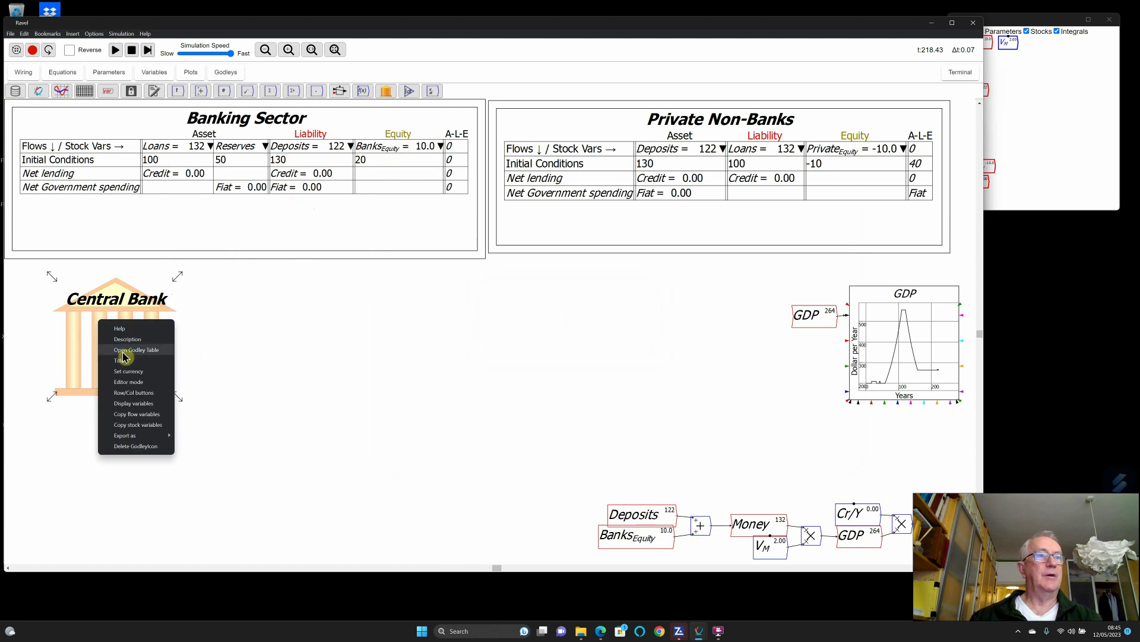
click(129, 381)
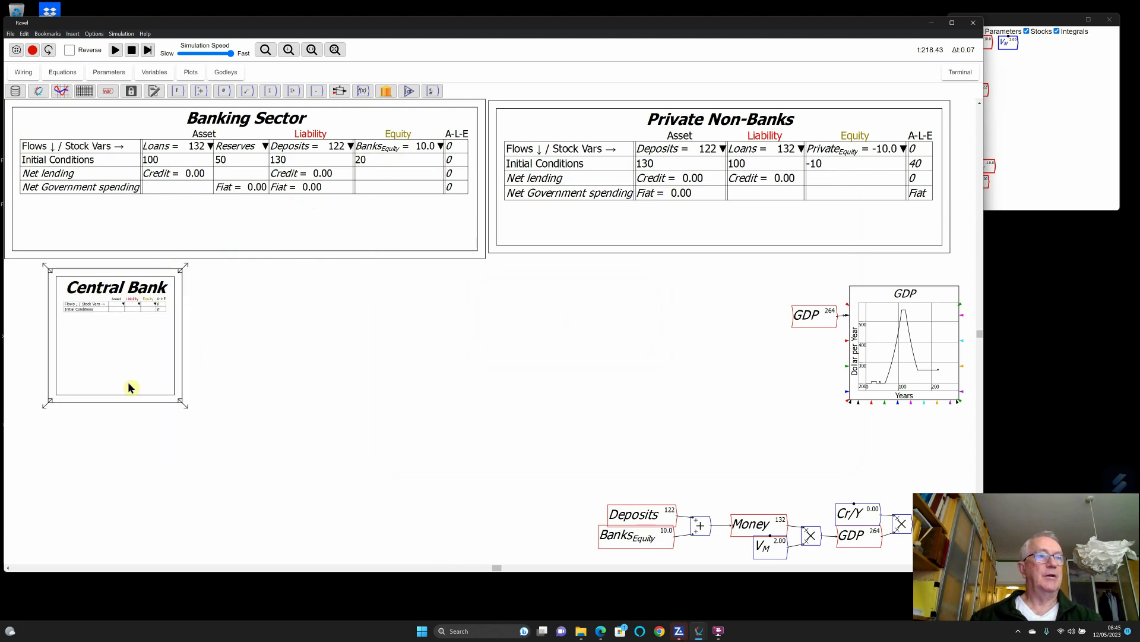
drag(180, 401, 492, 404)
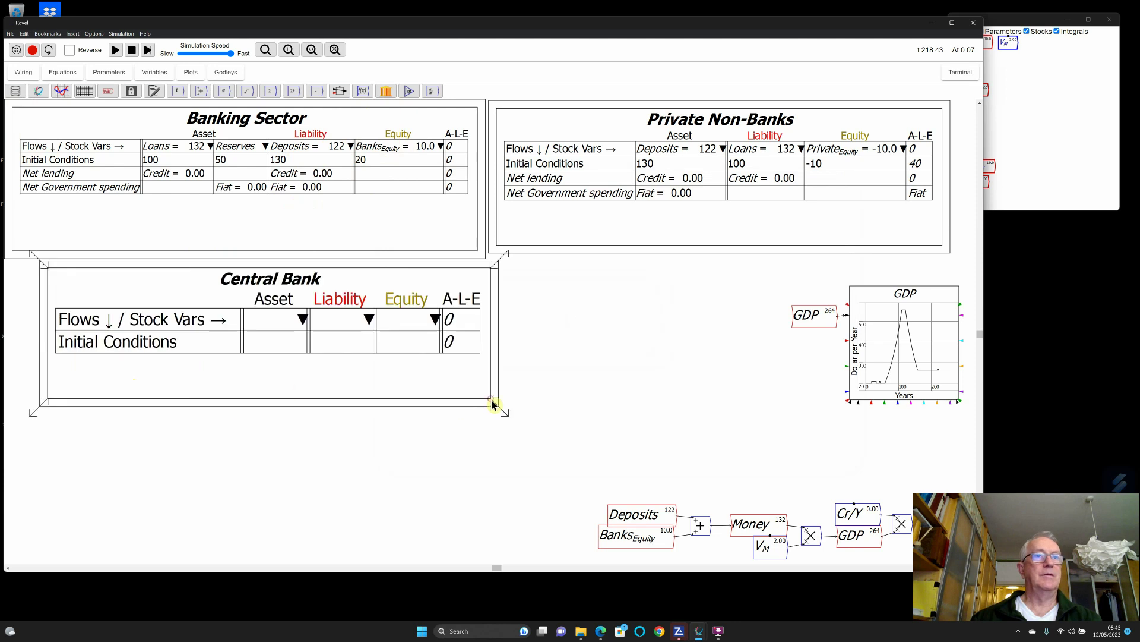
right_click(55, 369)
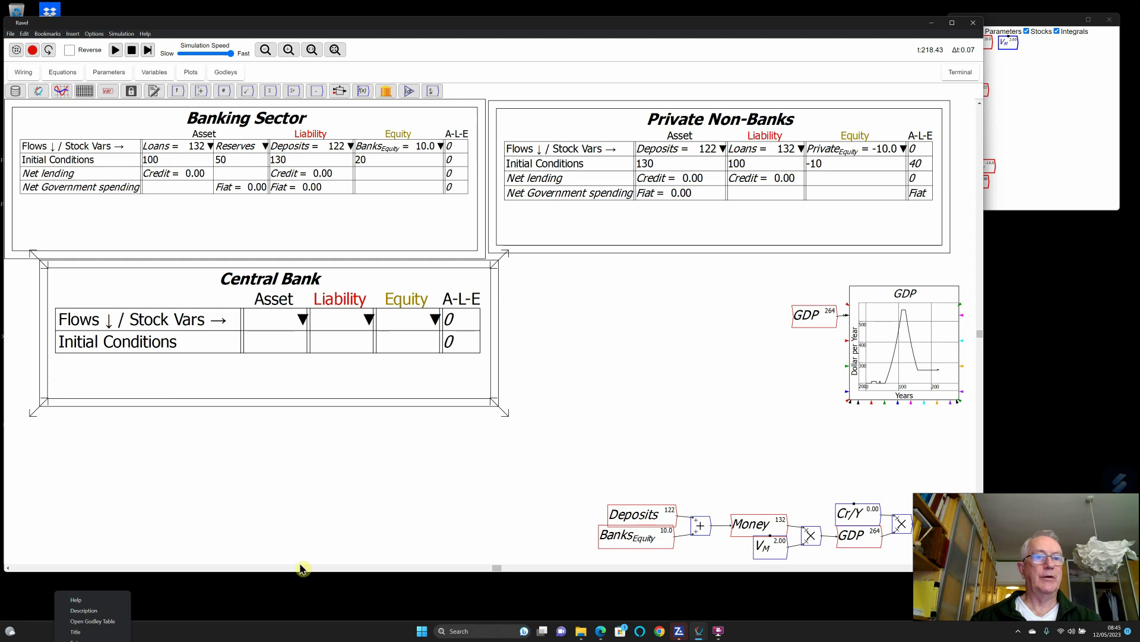
click(258, 354)
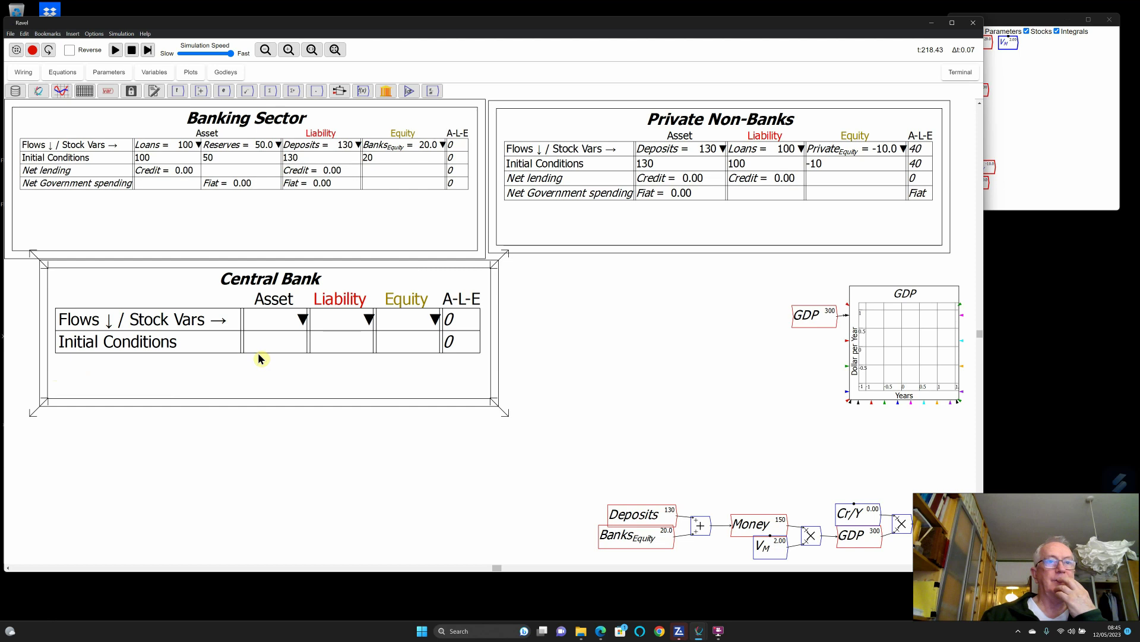
Open the Central Bank Godley table in a widened window and assign the existing Reserves stock as its liability
double_click(195, 279)
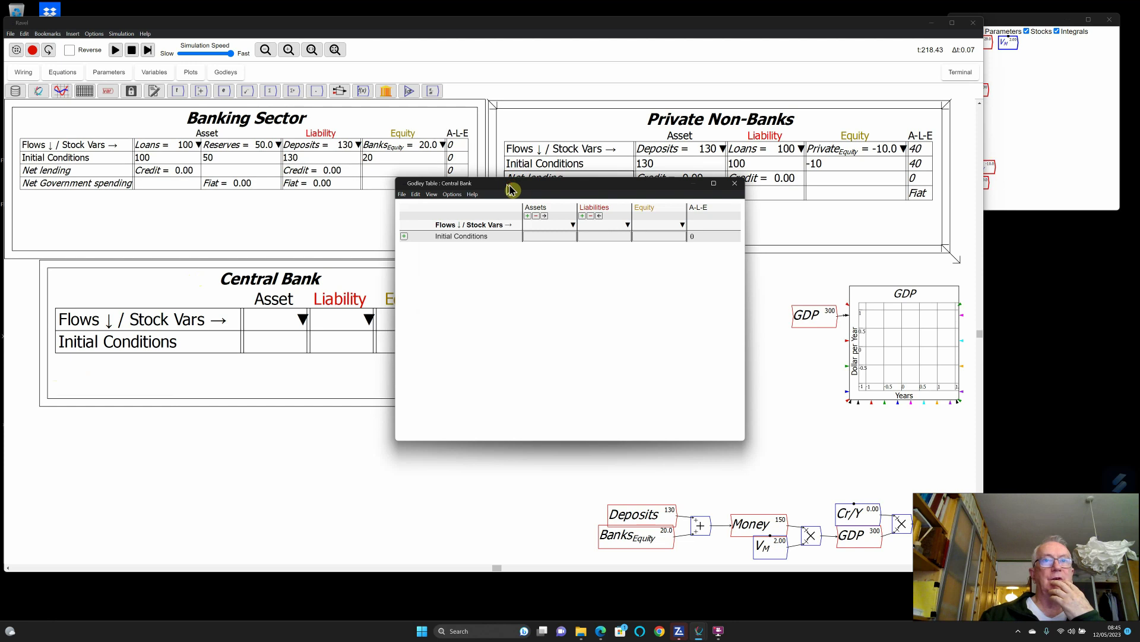
drag(511, 186, 368, 159)
drag(600, 252, 742, 252)
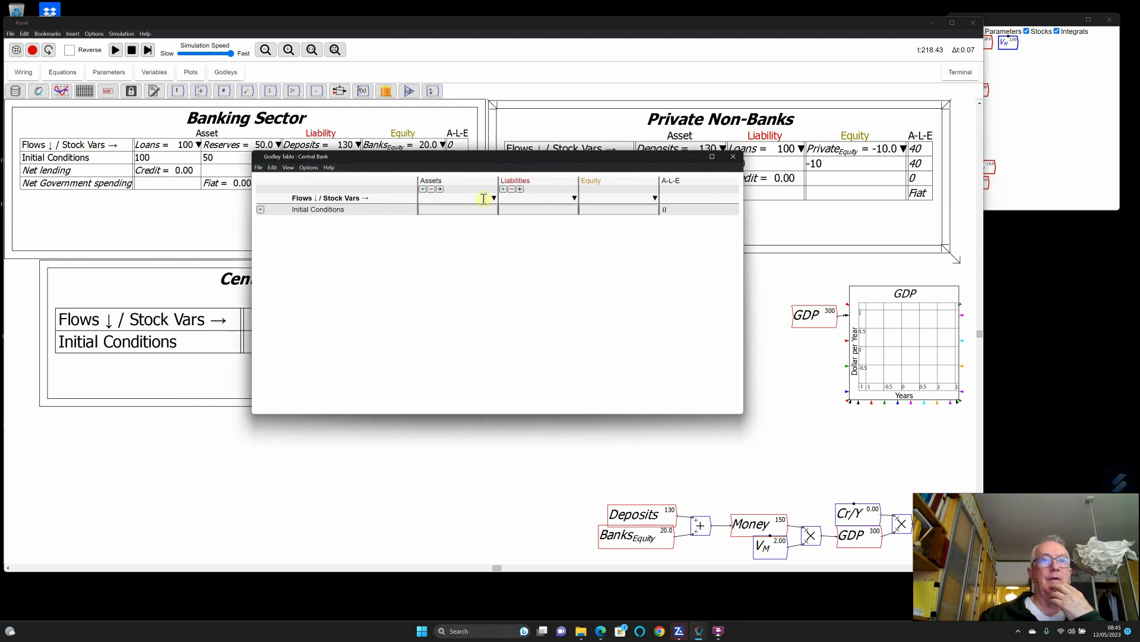
click(494, 200)
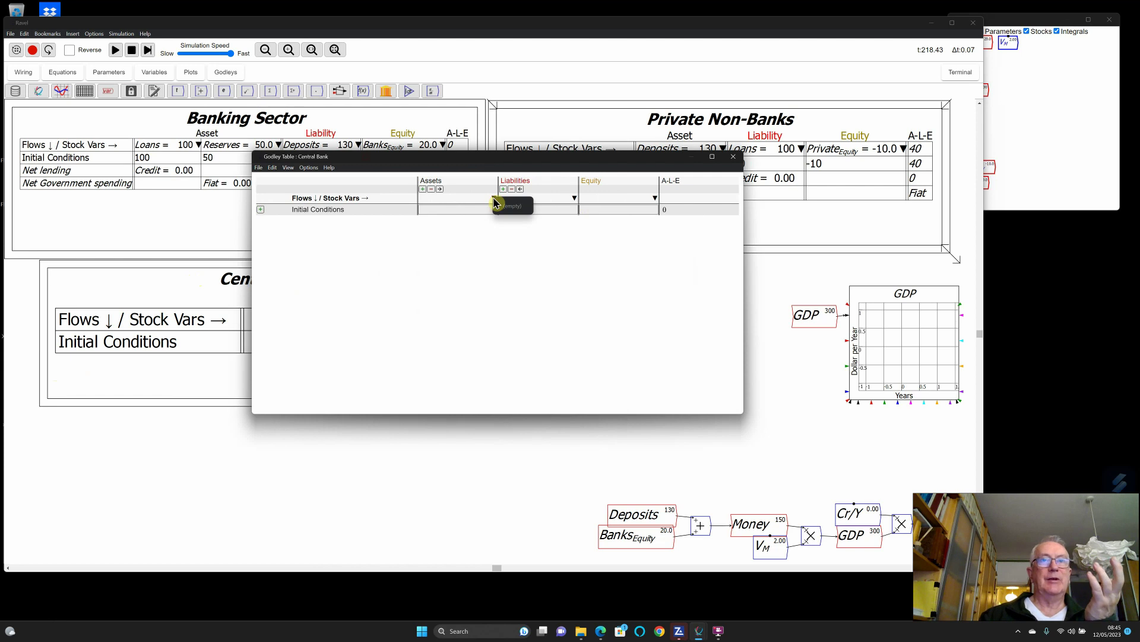
click(502, 240)
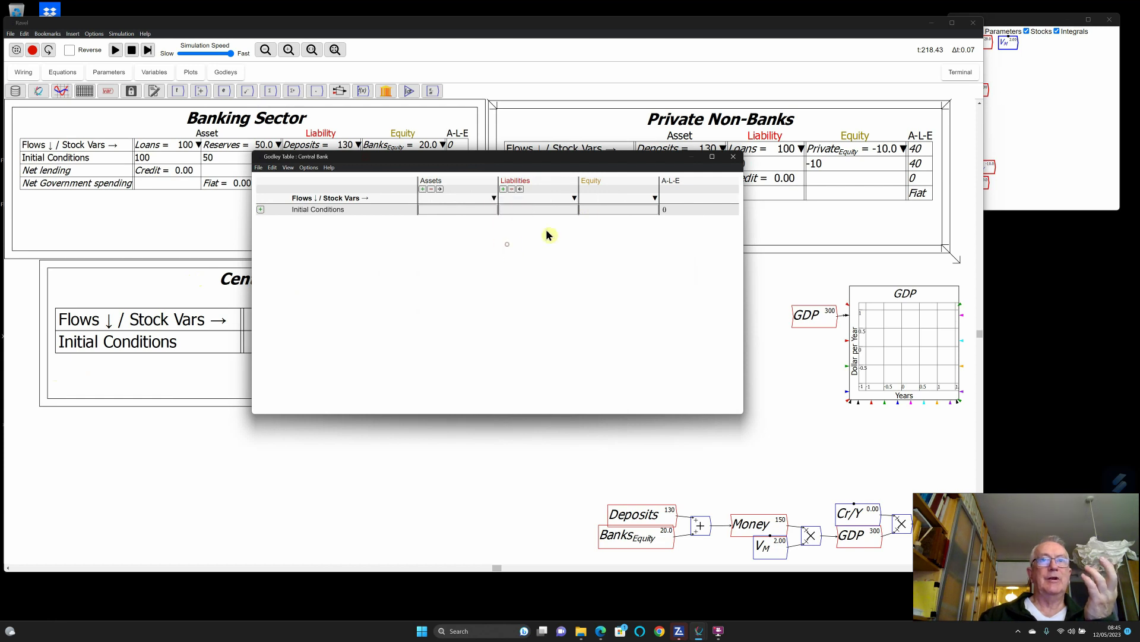
click(575, 199)
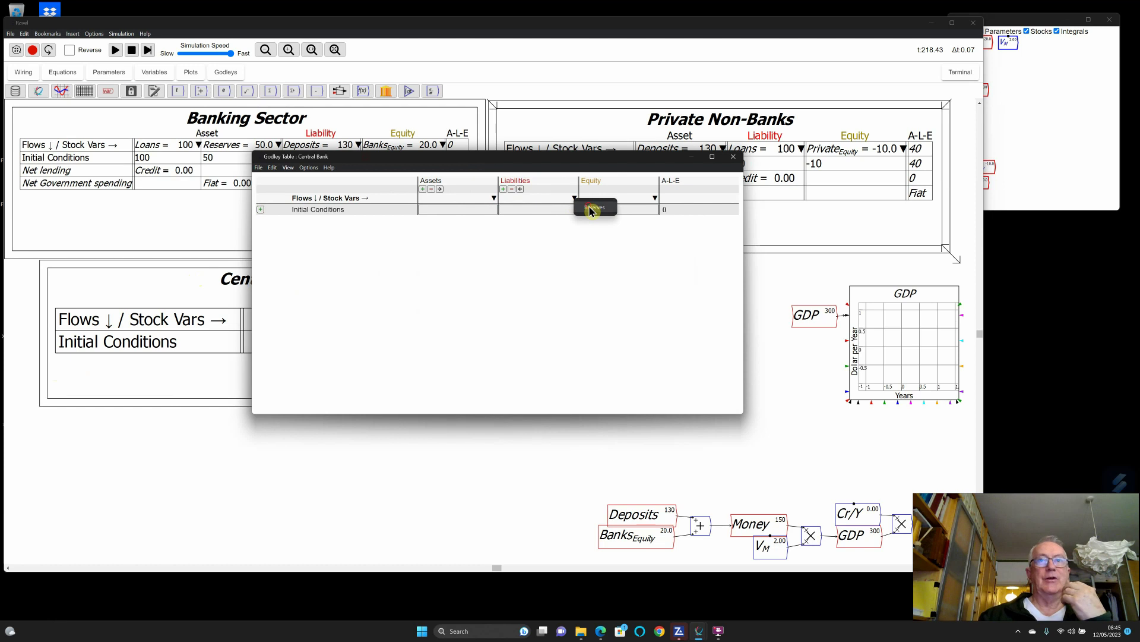
click(591, 207)
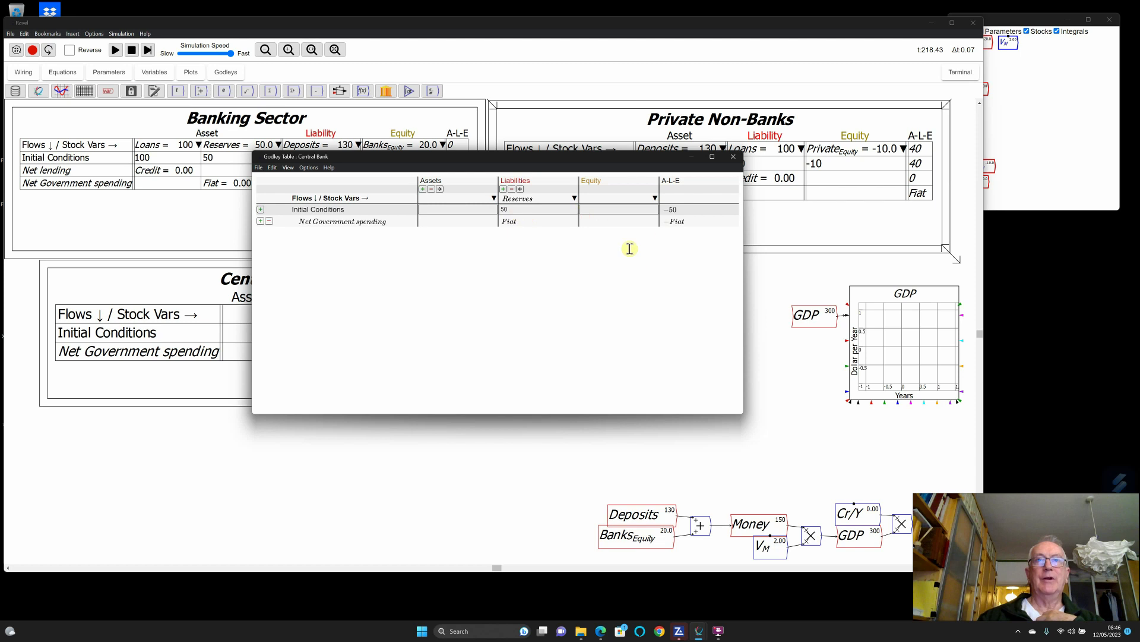
Add a second liability column named Treasury to the Central Bank table with an initial condition of 60
click(503, 190)
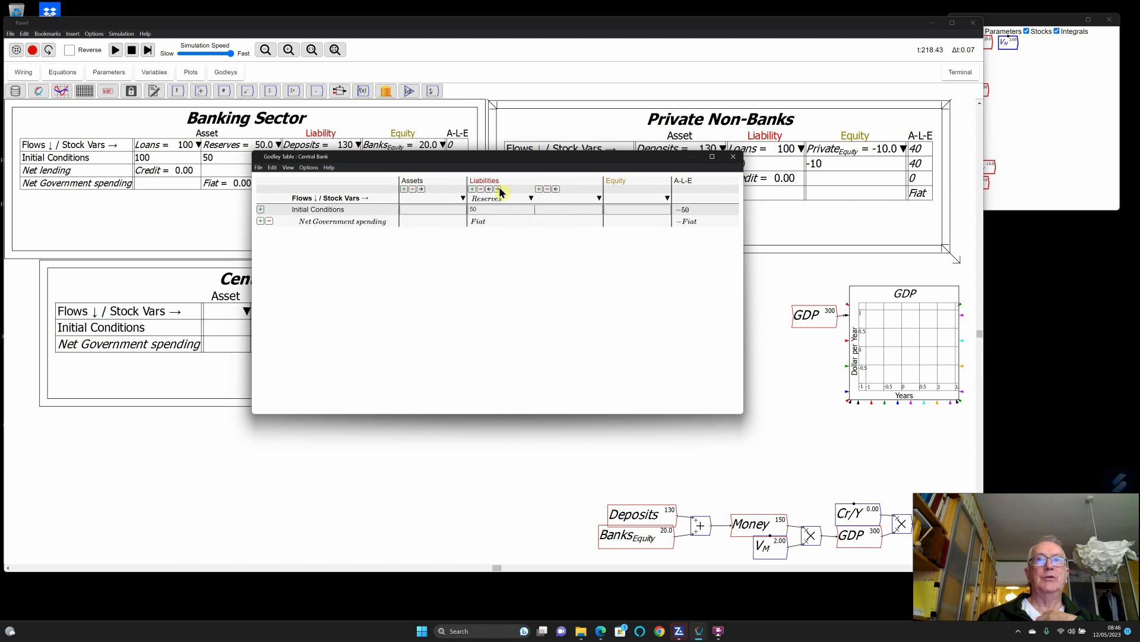
click(547, 196)
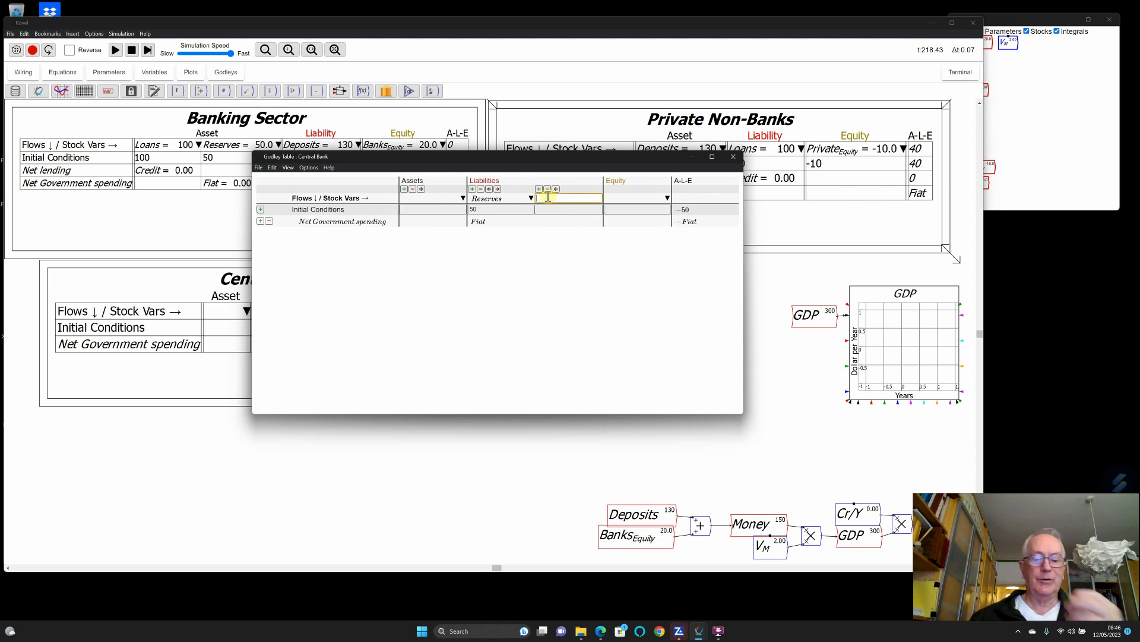
text(Treasury)
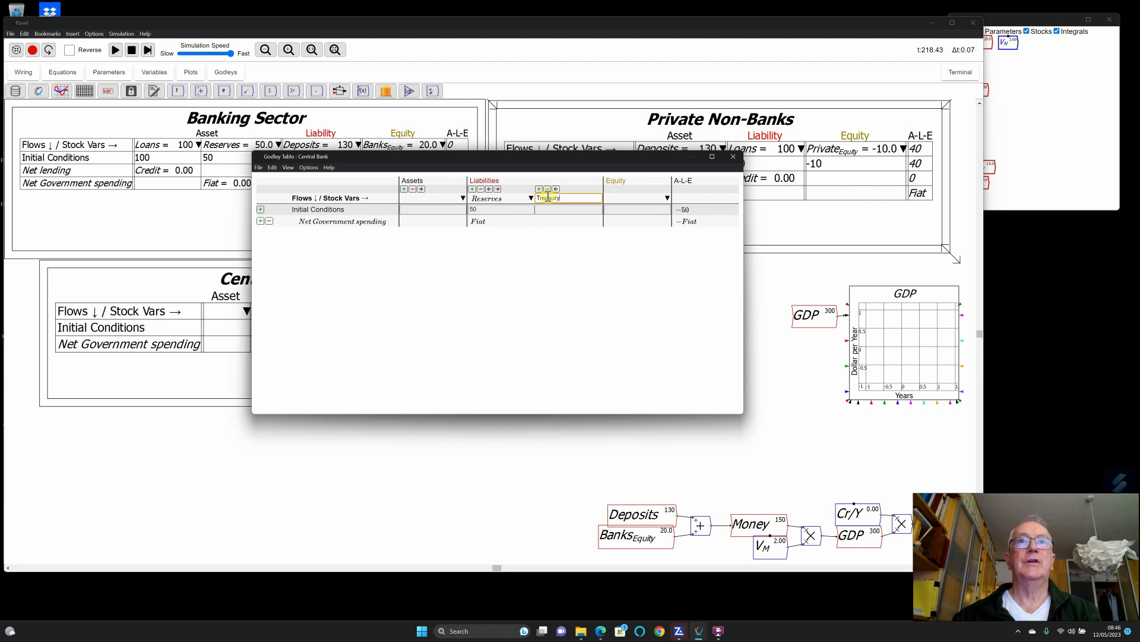
click(563, 240)
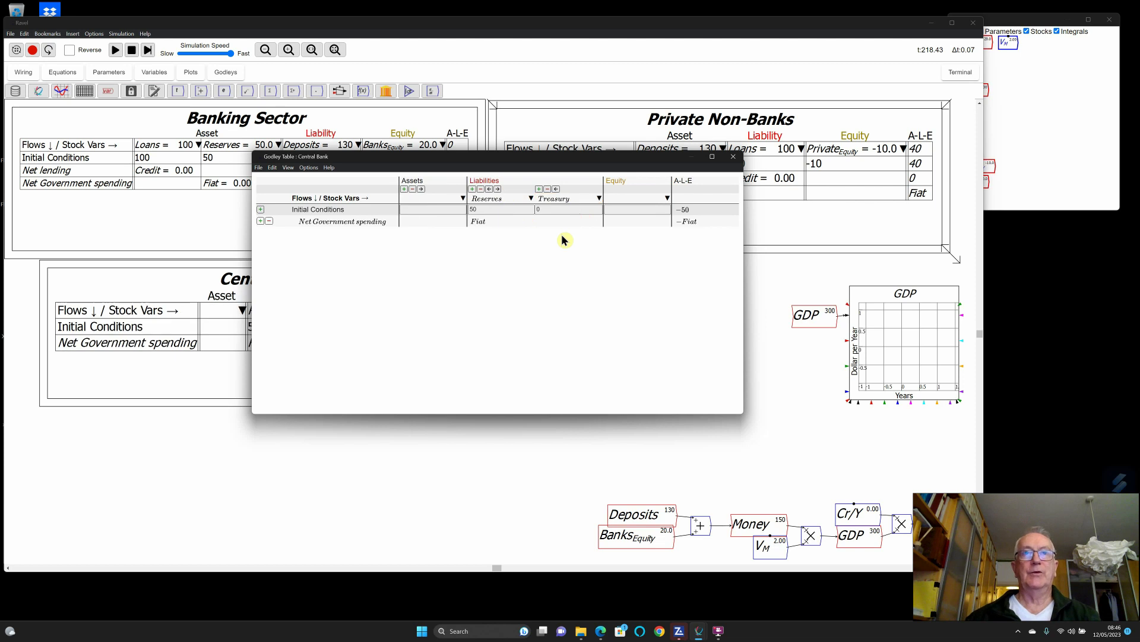
click(544, 211)
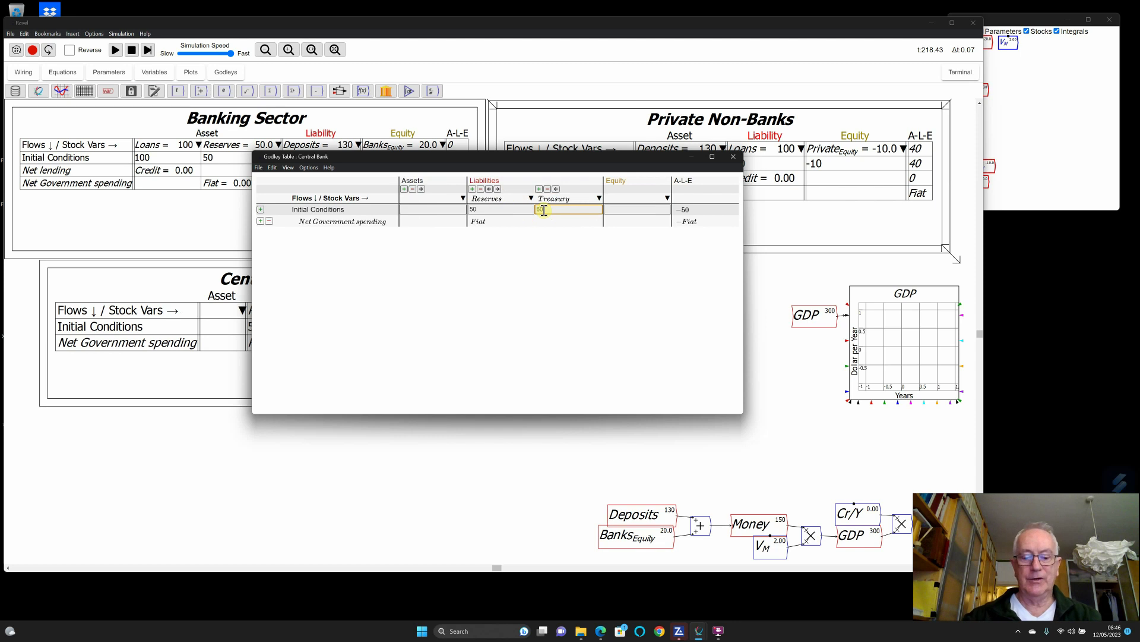
key(Return)
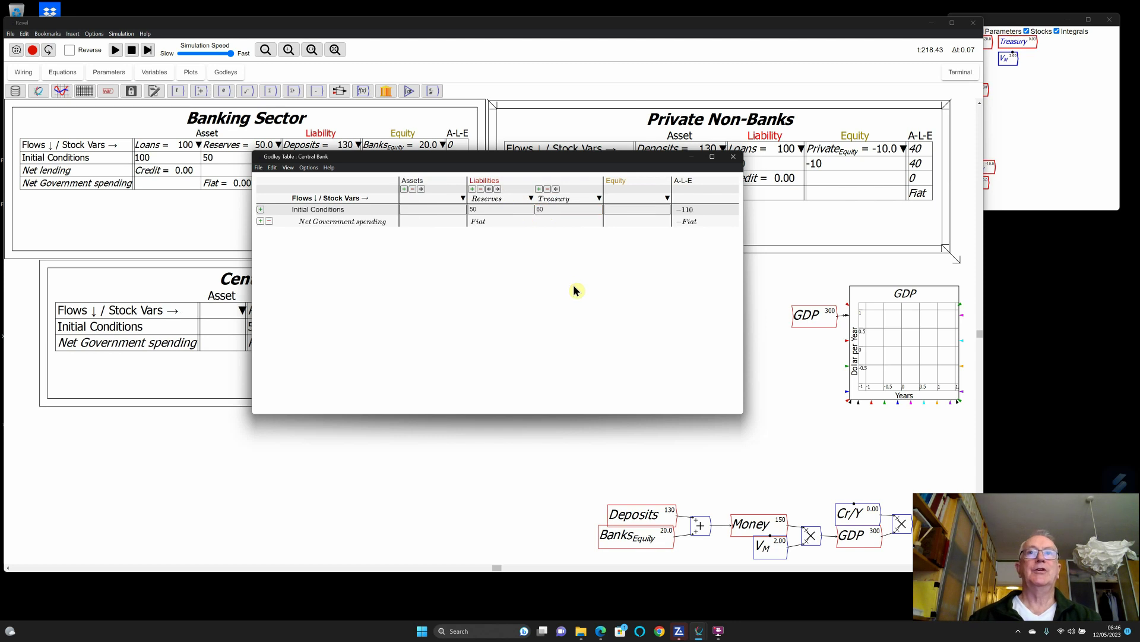
Name the equity stock of the Central Bank table CB_{Equity}
click(614, 198)
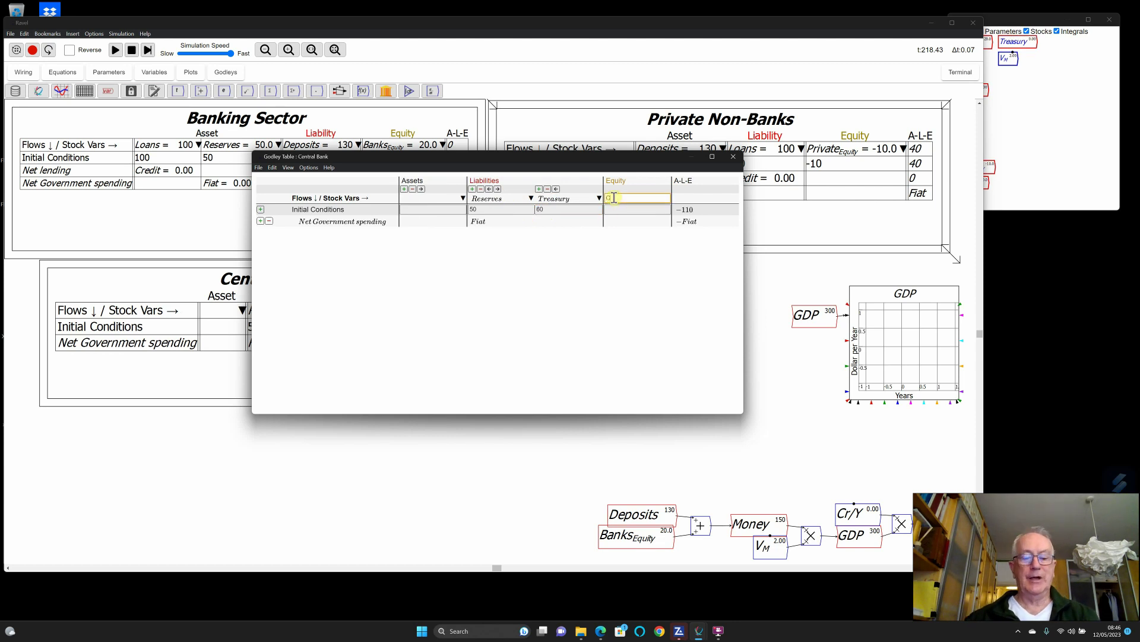
text(C)
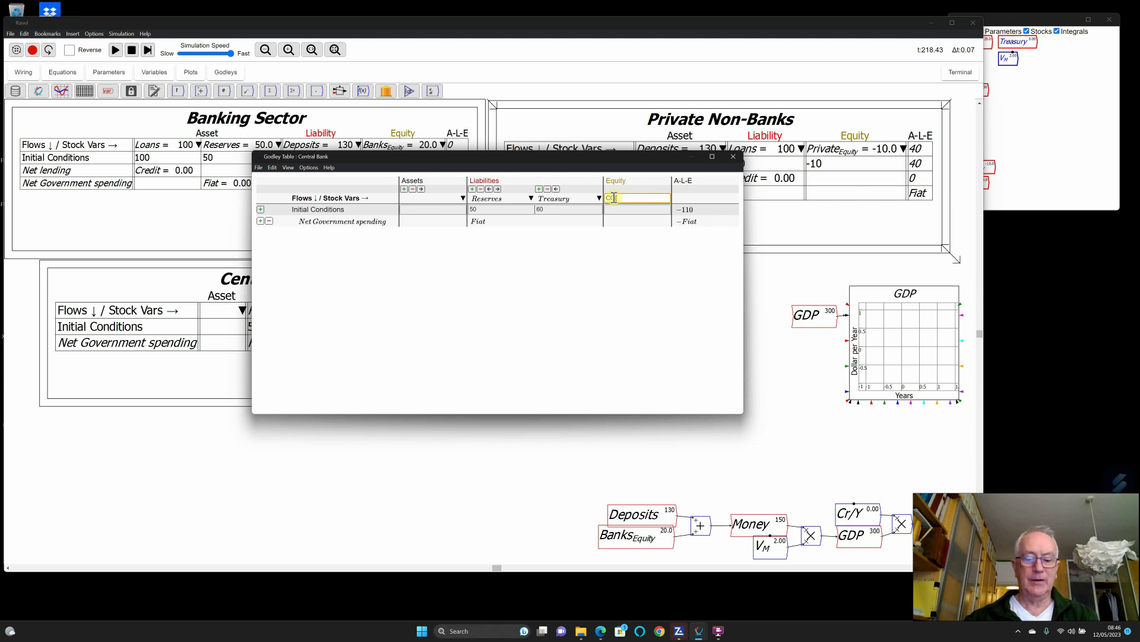
text(entral B_{Equity)
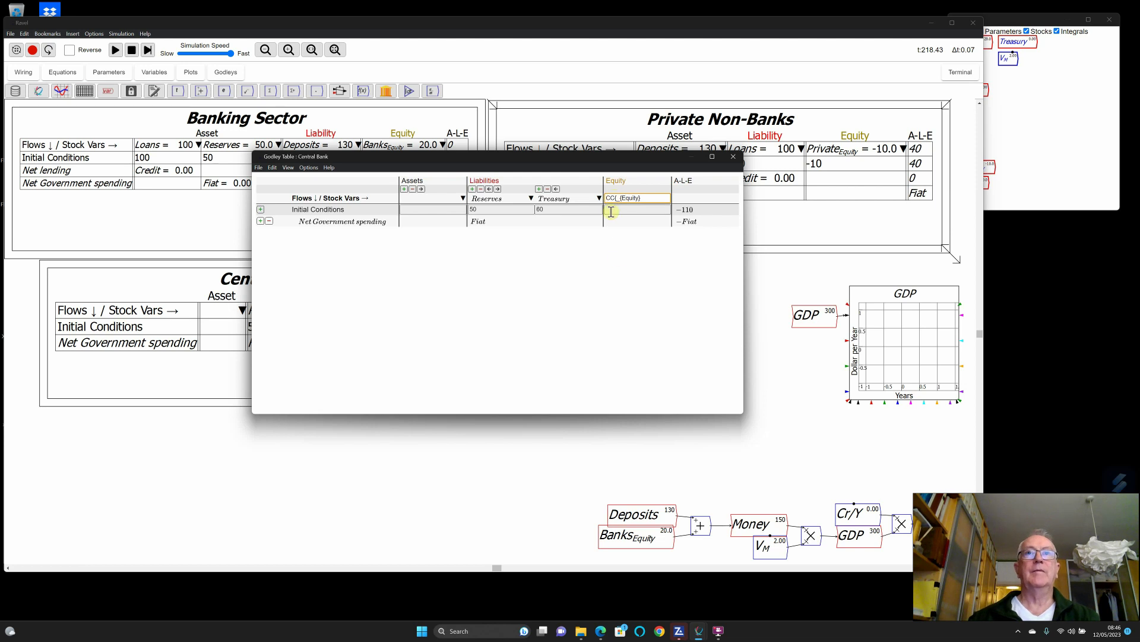
key(BackSpace)
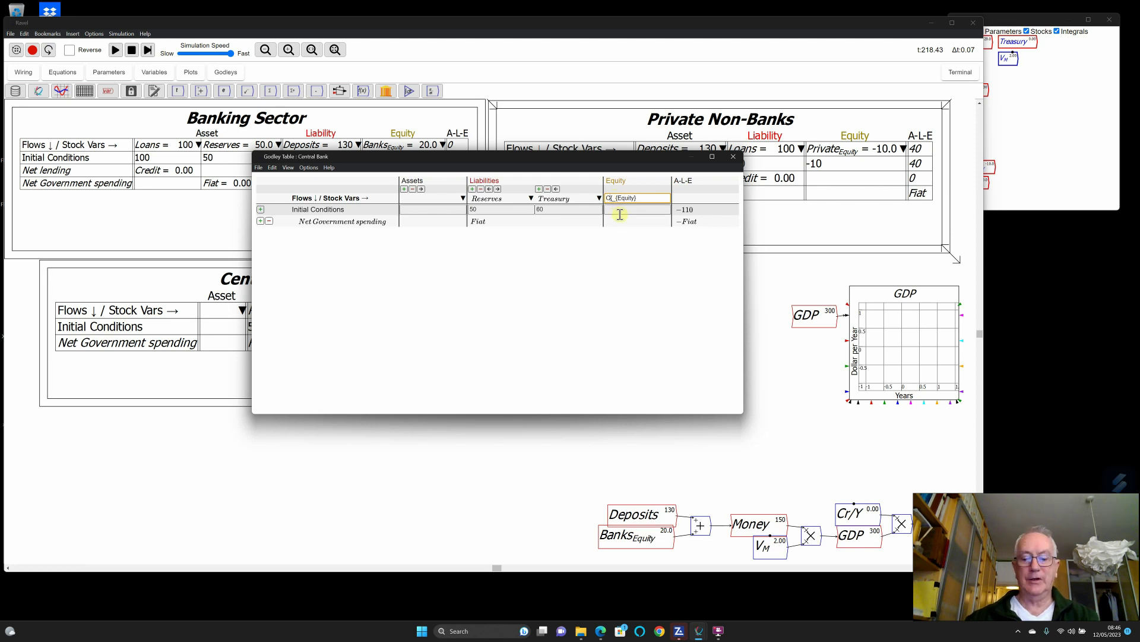
text(B)
click(620, 215)
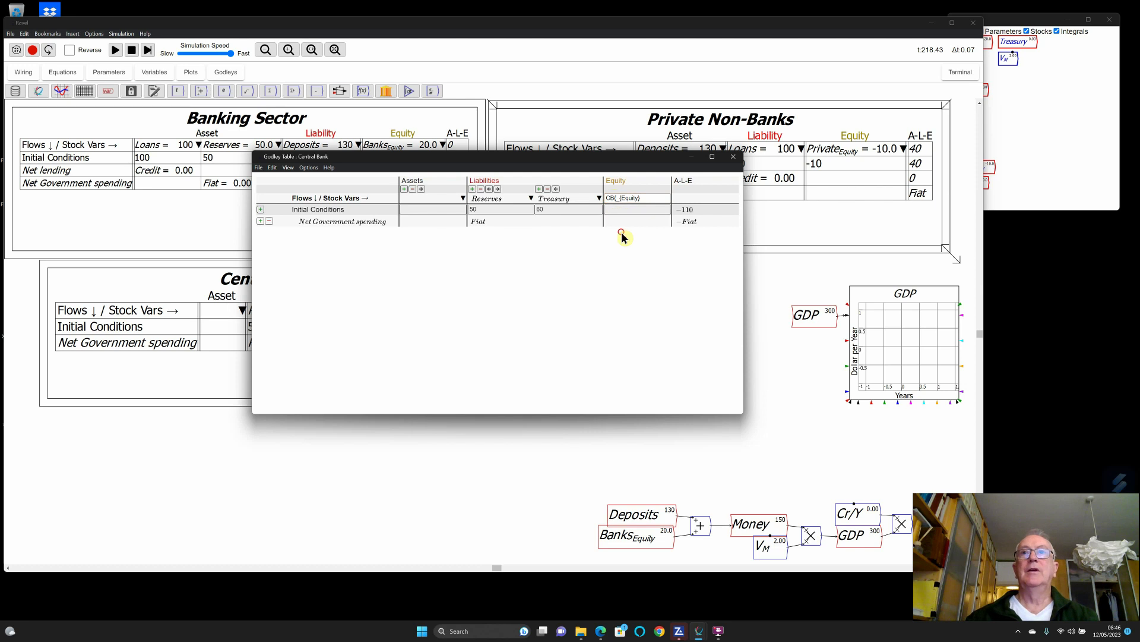
click(618, 198)
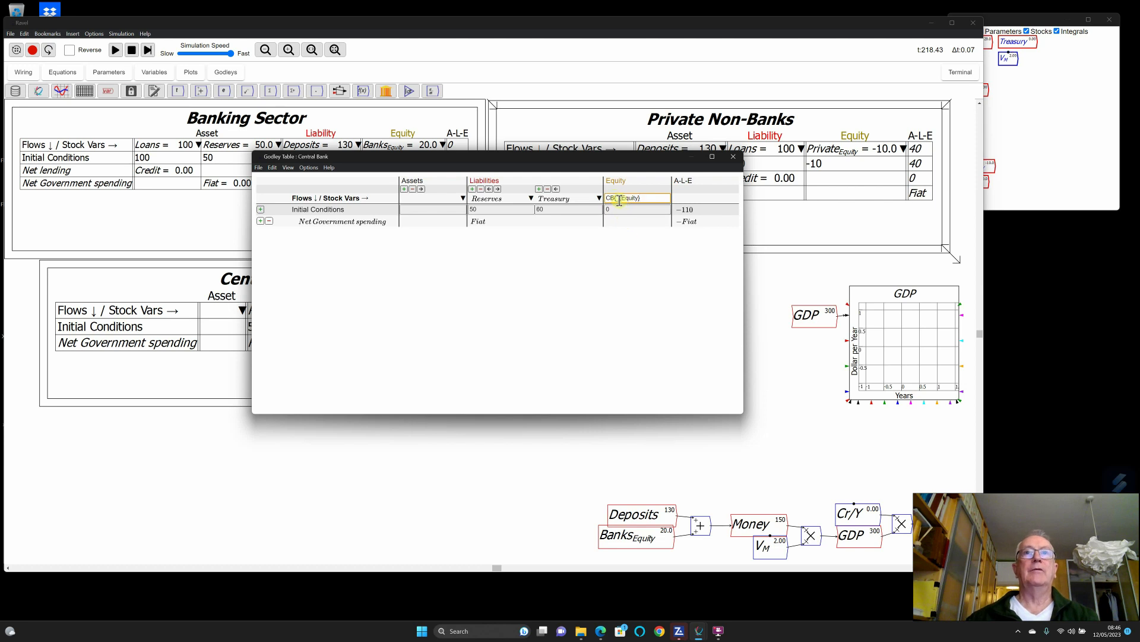
key(BackSpace)
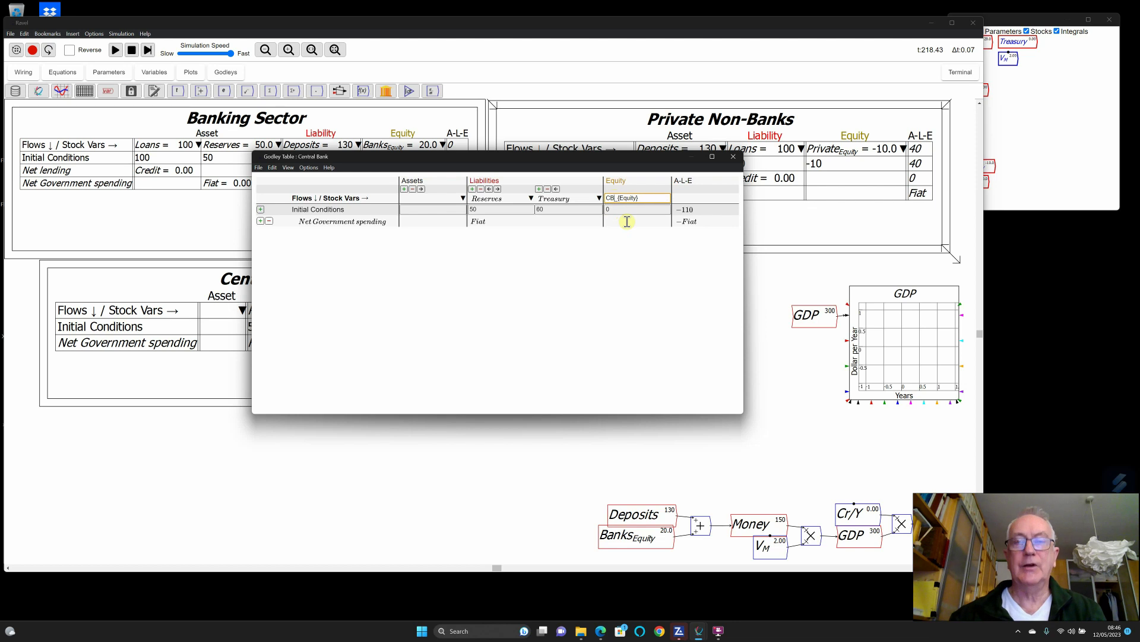
click(628, 230)
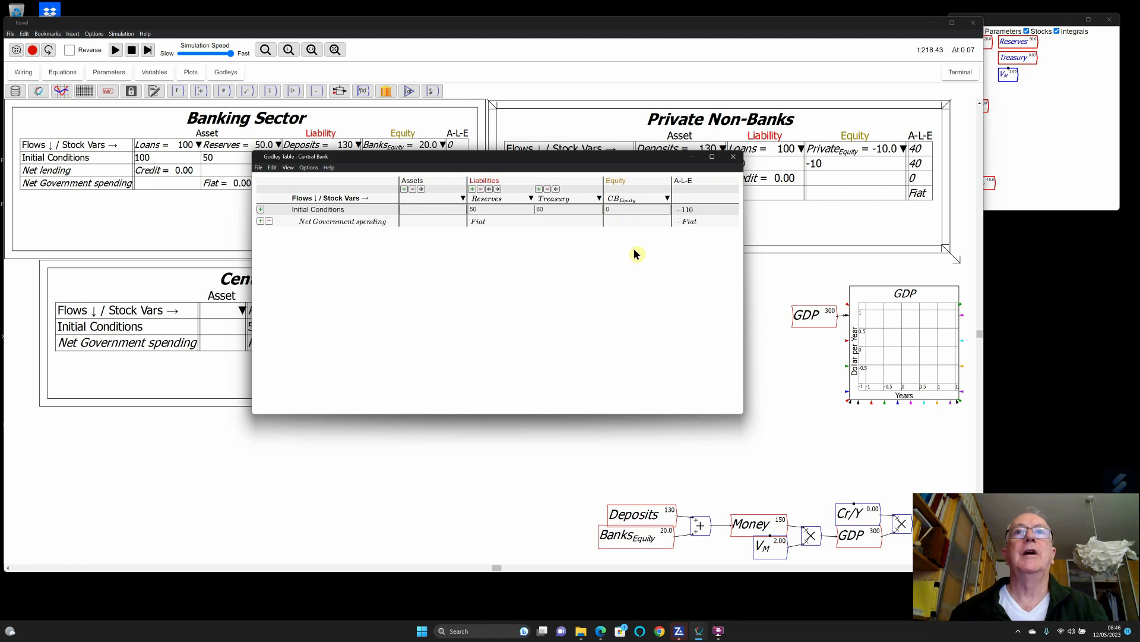
Set the initial condition of CB_{Equity} to -110 in the Central Bank table
click(615, 211)
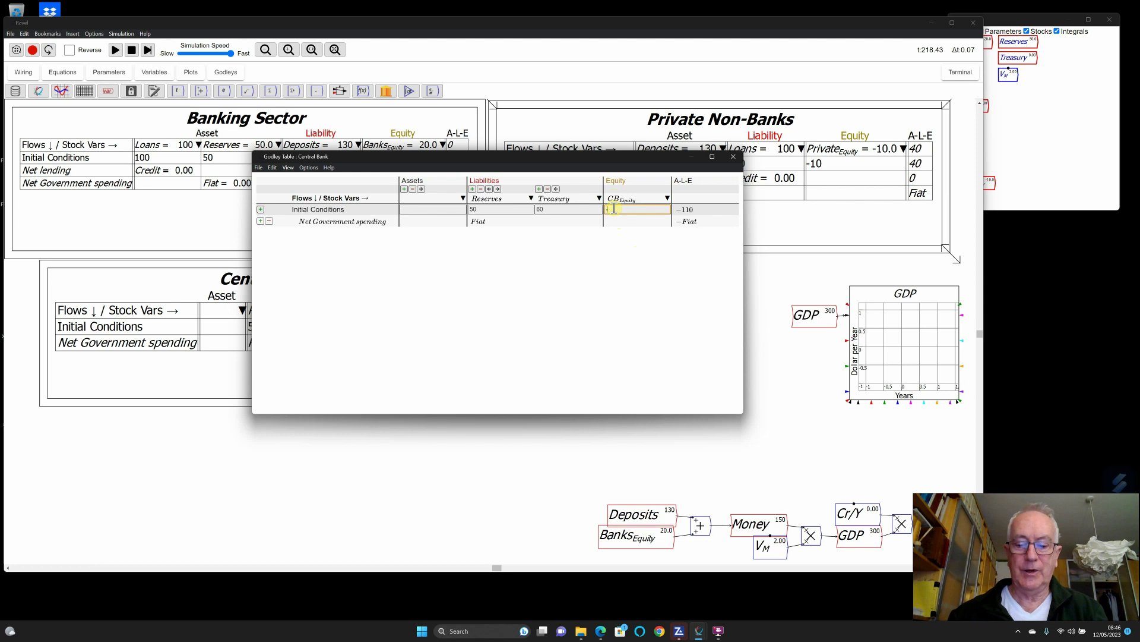
text(-110)
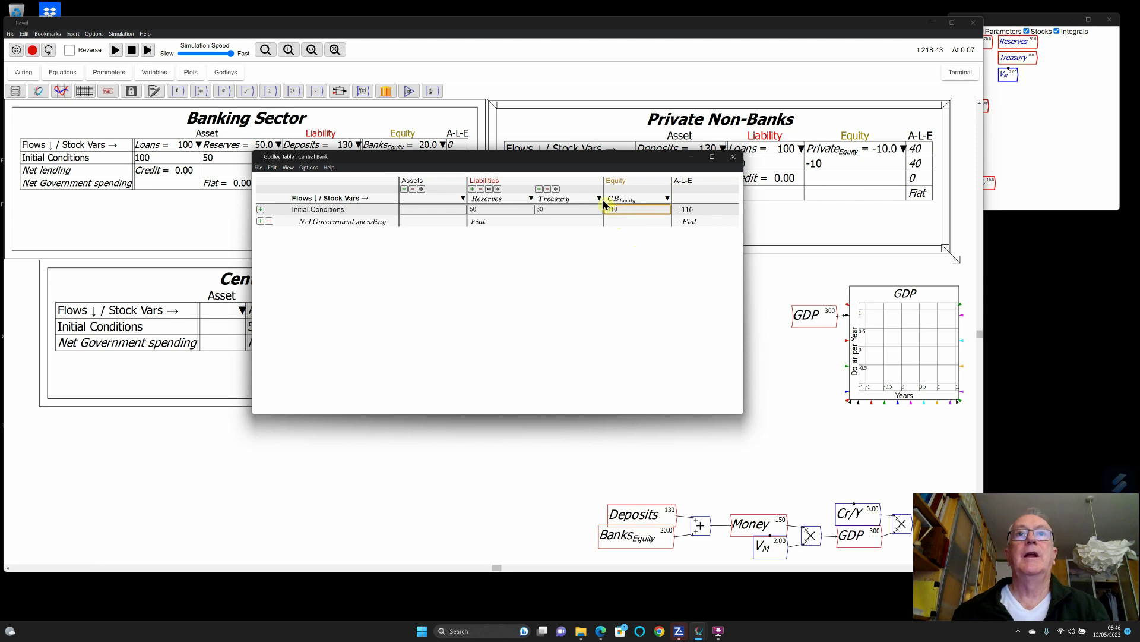
key(Return)
Enter -Fiat for the Treasury stock in the Central Bank table's Net Government spending row and close the table
click(547, 221)
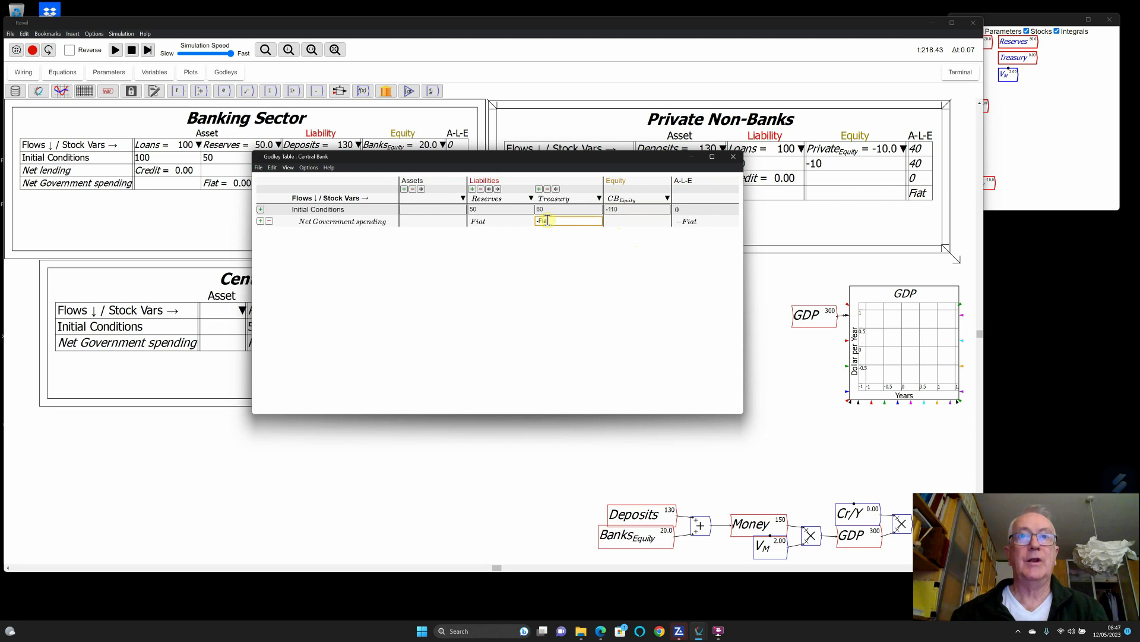
click(558, 240)
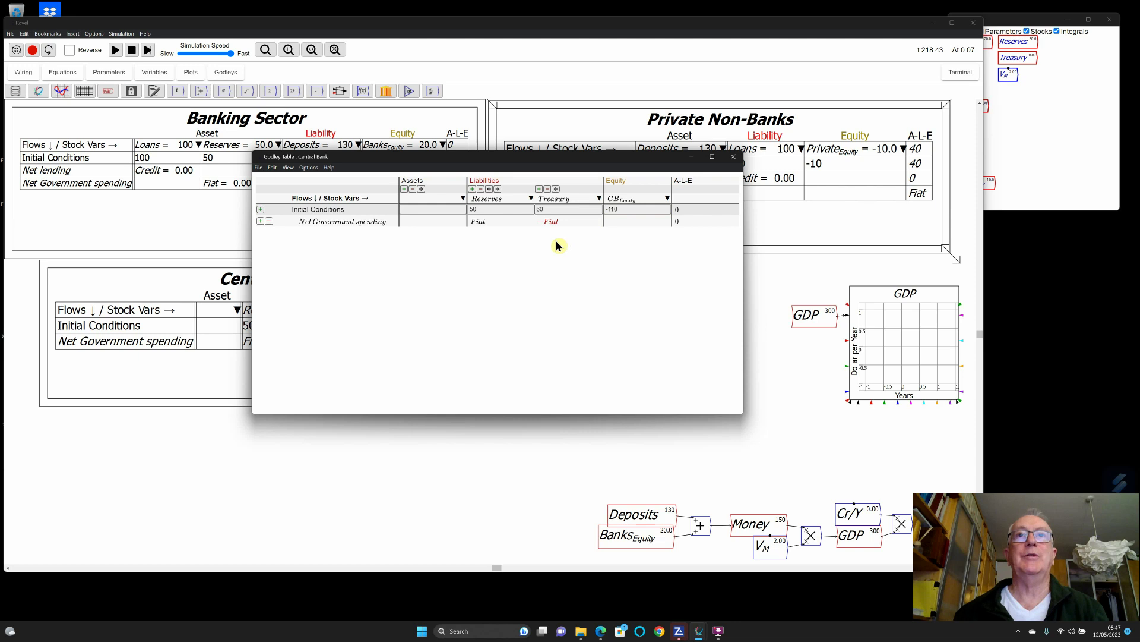
click(735, 157)
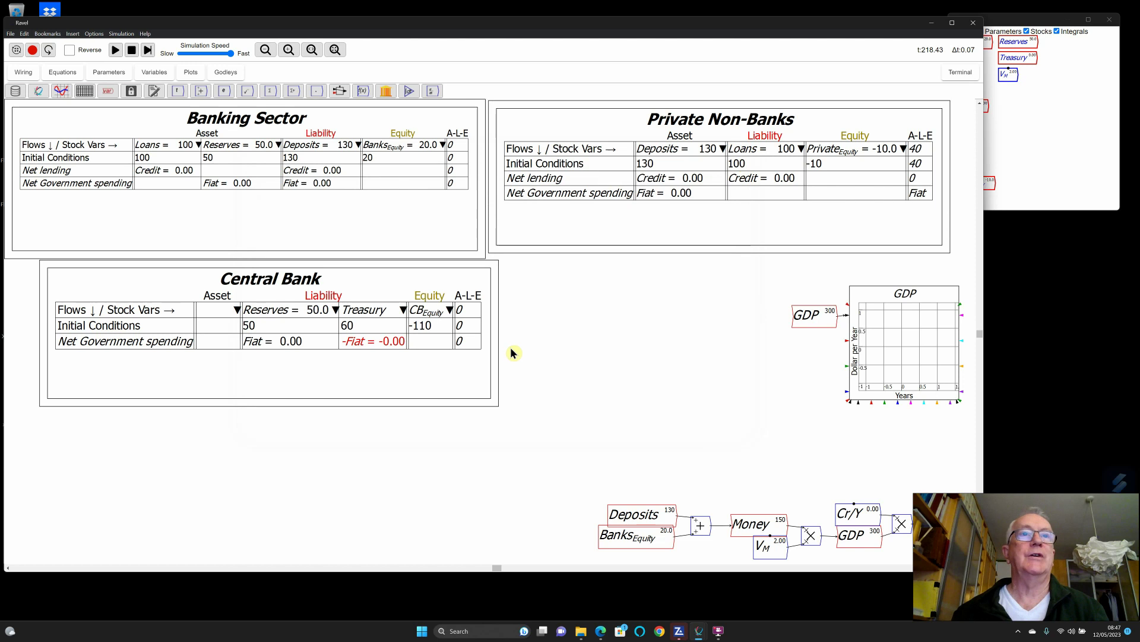
Add a new Godley table titled Treasury and place it below the Central Bank table
click(386, 91)
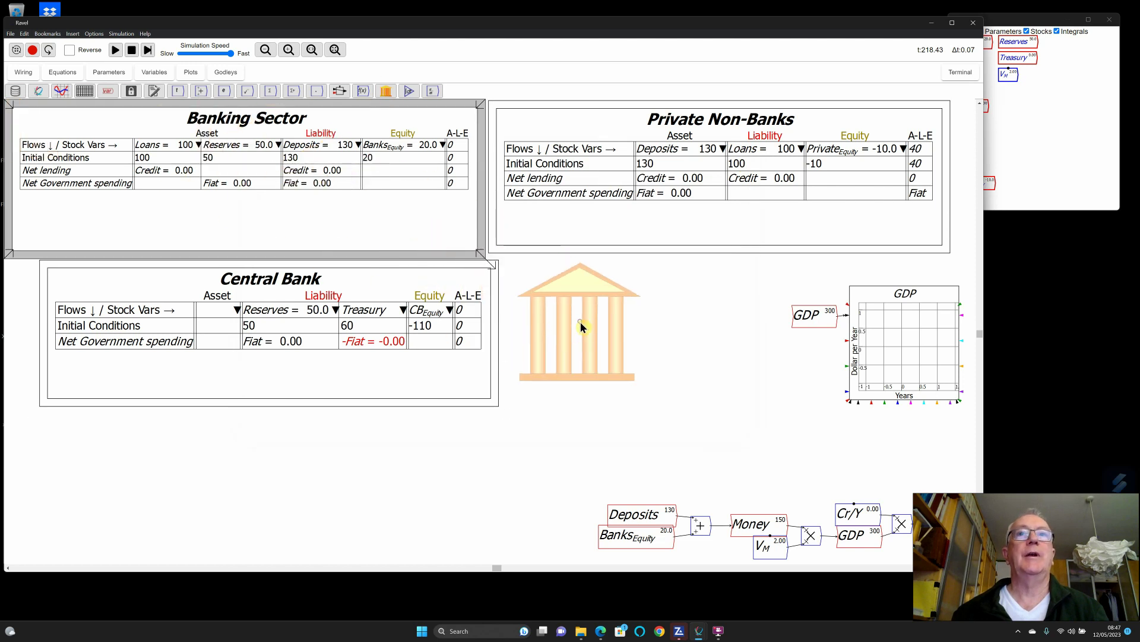
click(580, 322)
right_click(580, 322)
key(Escape)
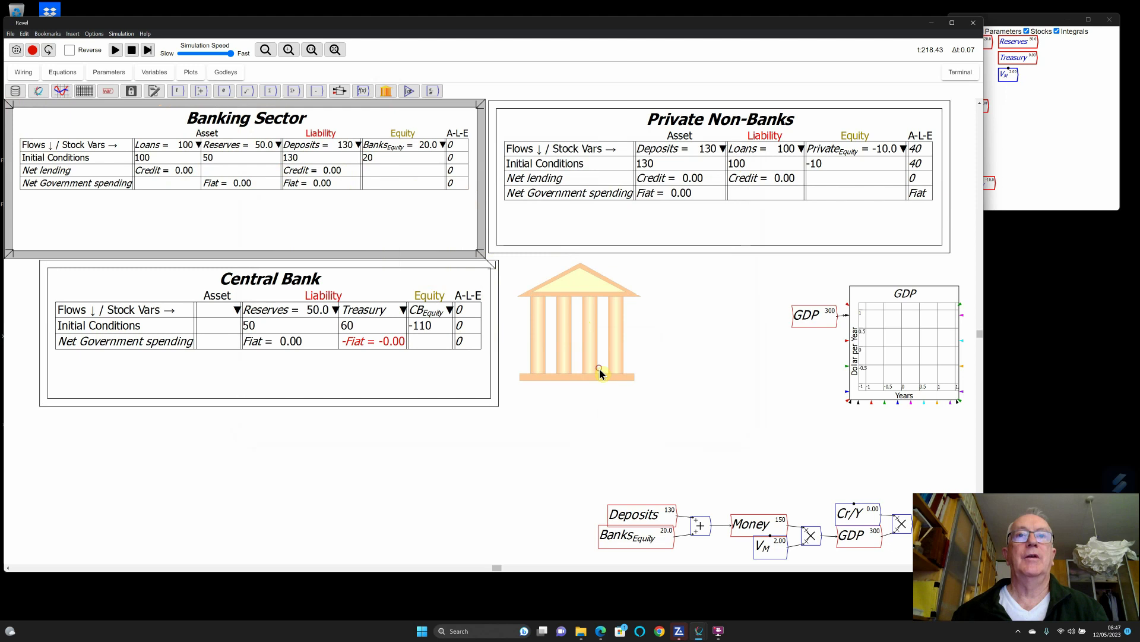
double_click(563, 318)
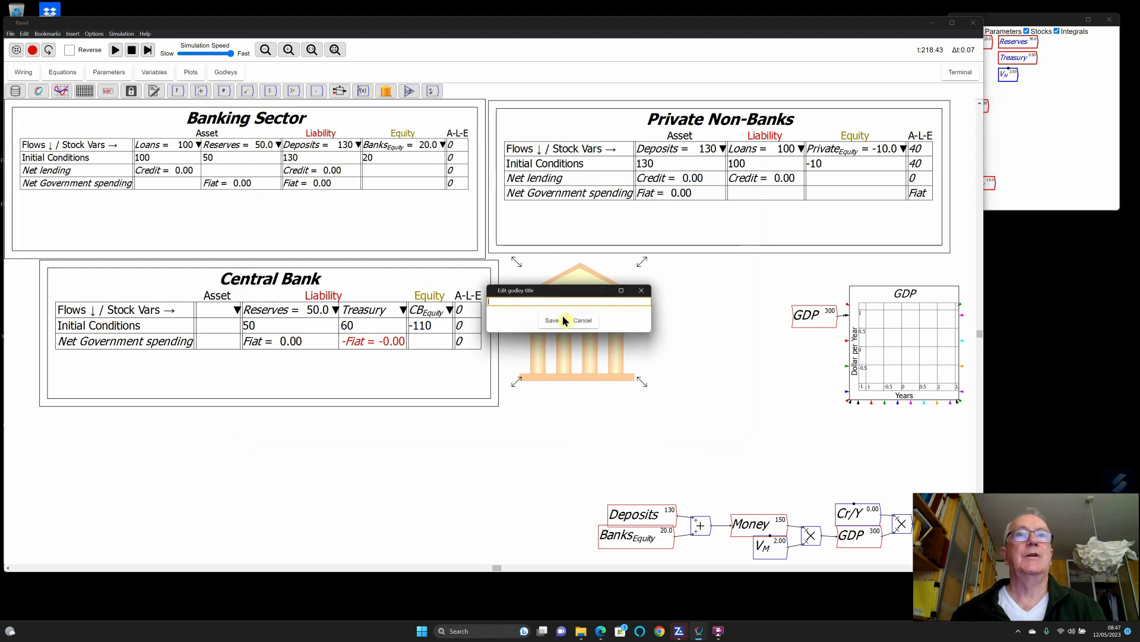
text(Treasury)
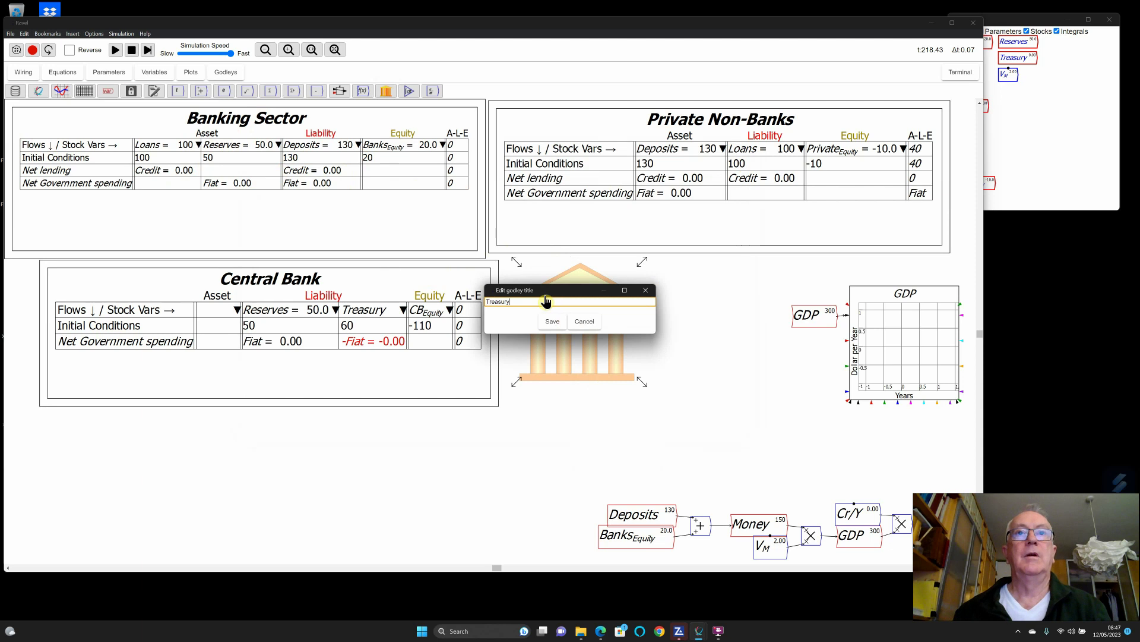
click(551, 321)
drag(556, 330, 87, 485)
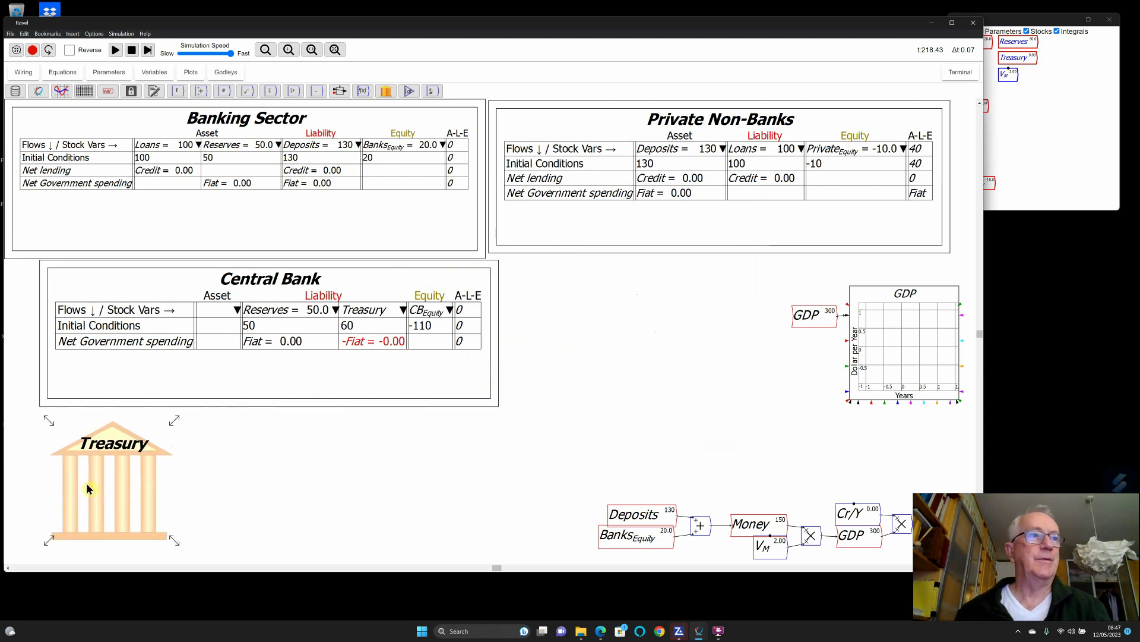
Open the Treasury Godley table and assign the existing Treasury stock as its asset
double_click(166, 525)
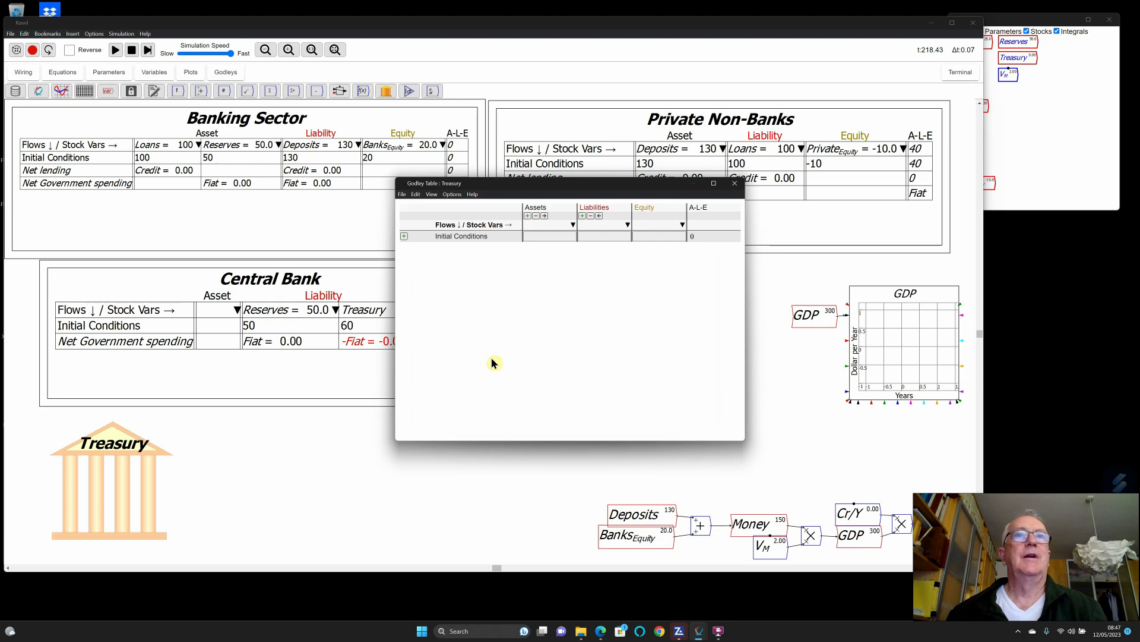
click(573, 225)
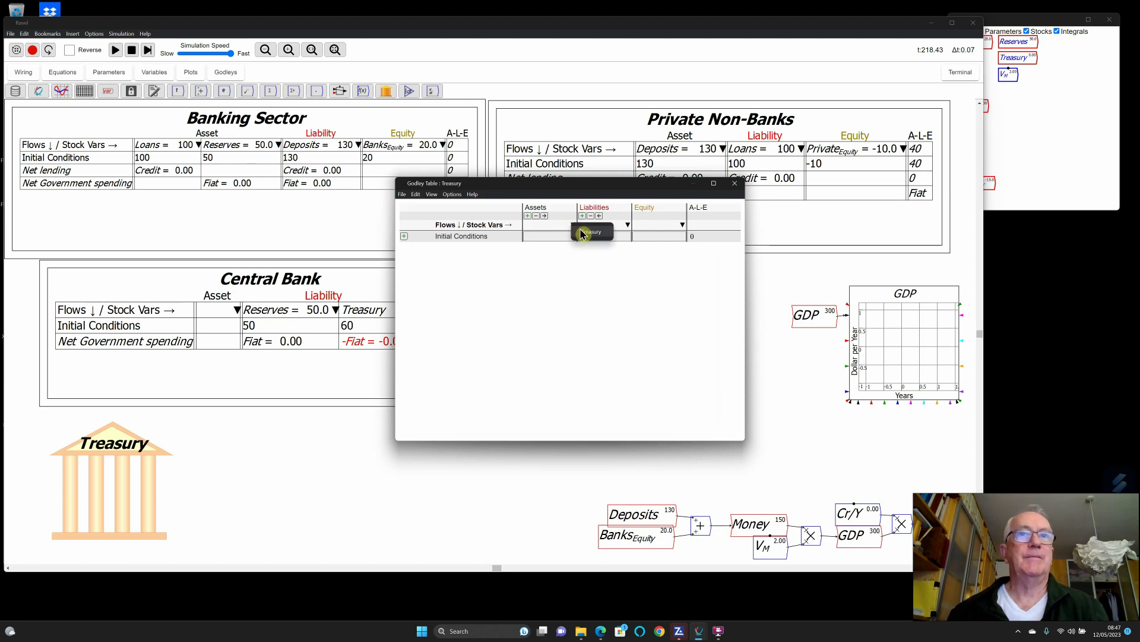
click(581, 232)
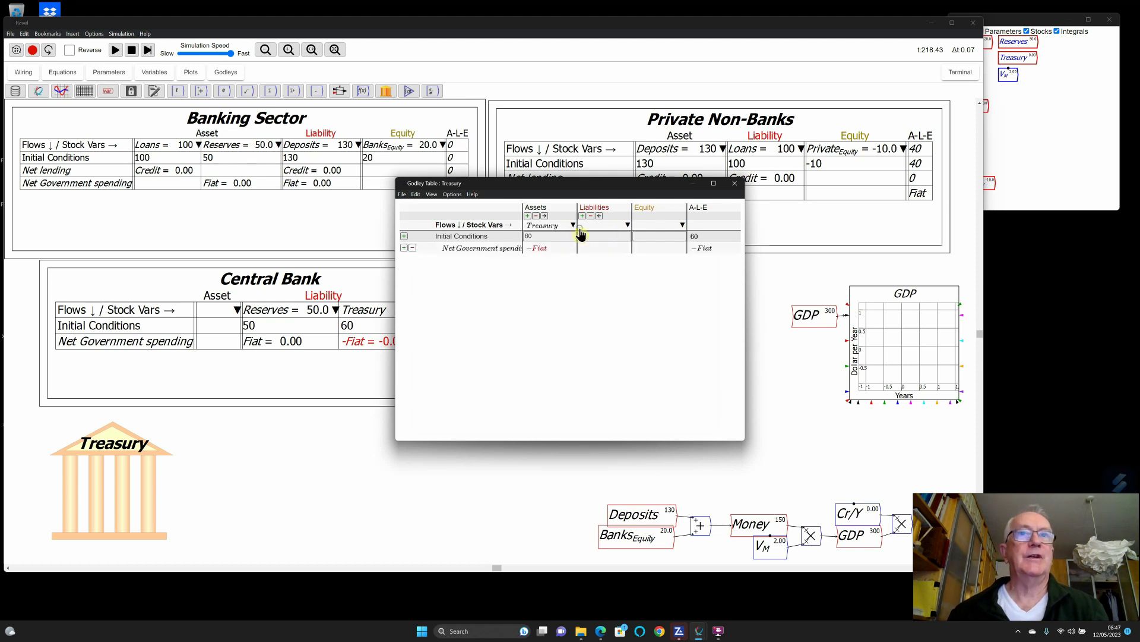
click(627, 224)
click(644, 286)
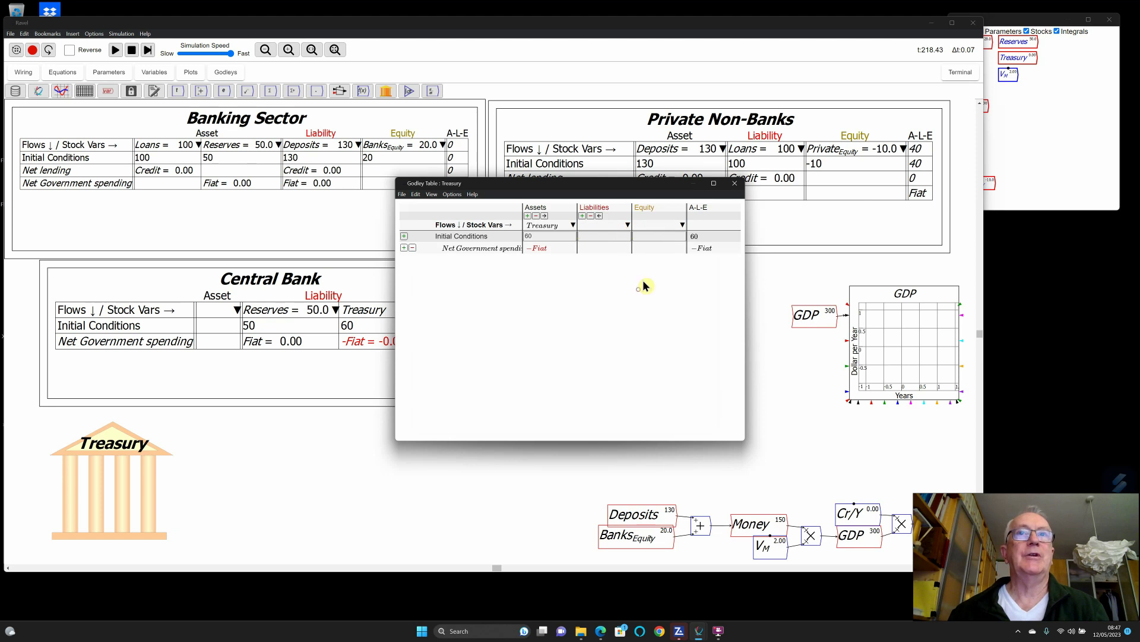
Name the Treasury table's equity stock Treasury_{Equity} and give it an initial condition of 60
click(644, 225)
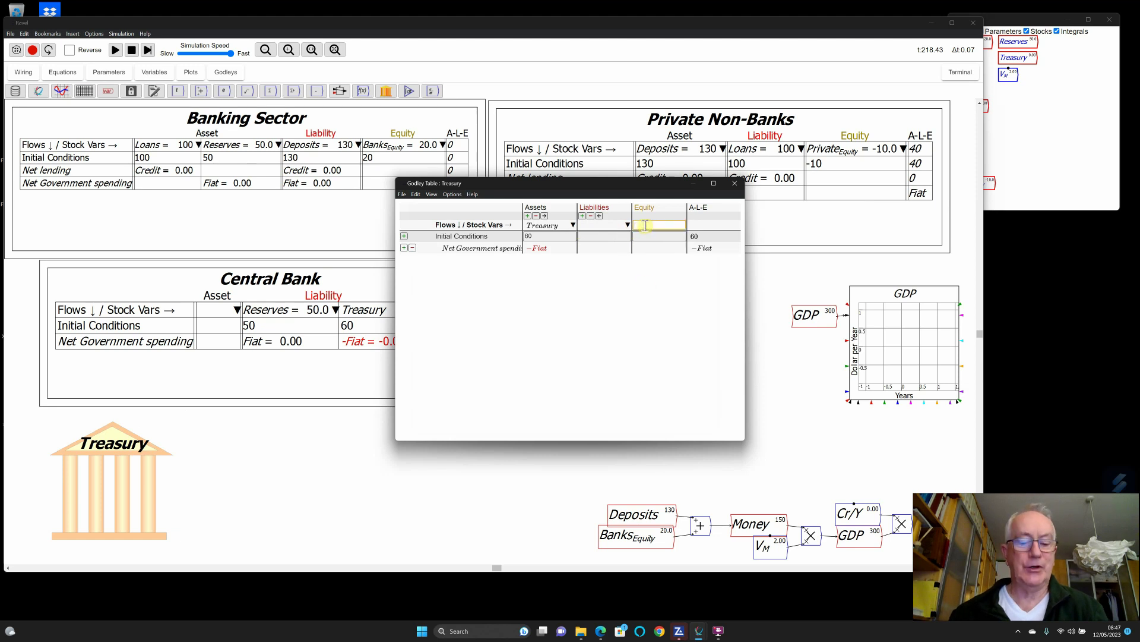
text(Treasury_{Equity)
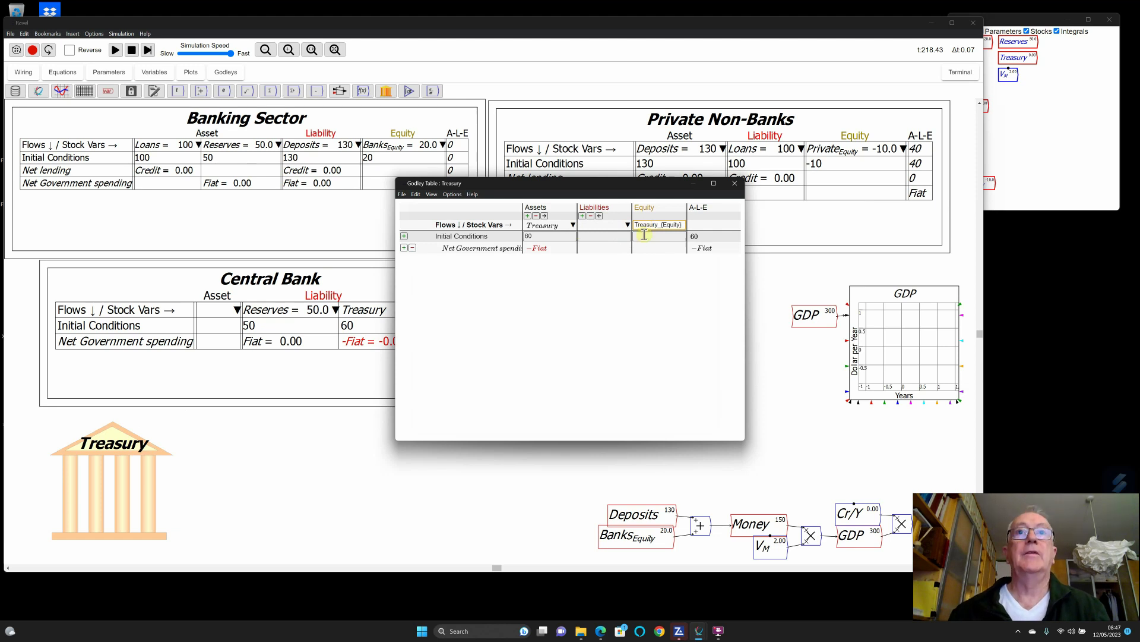
click(644, 236)
text(0)
key(BackSpace)
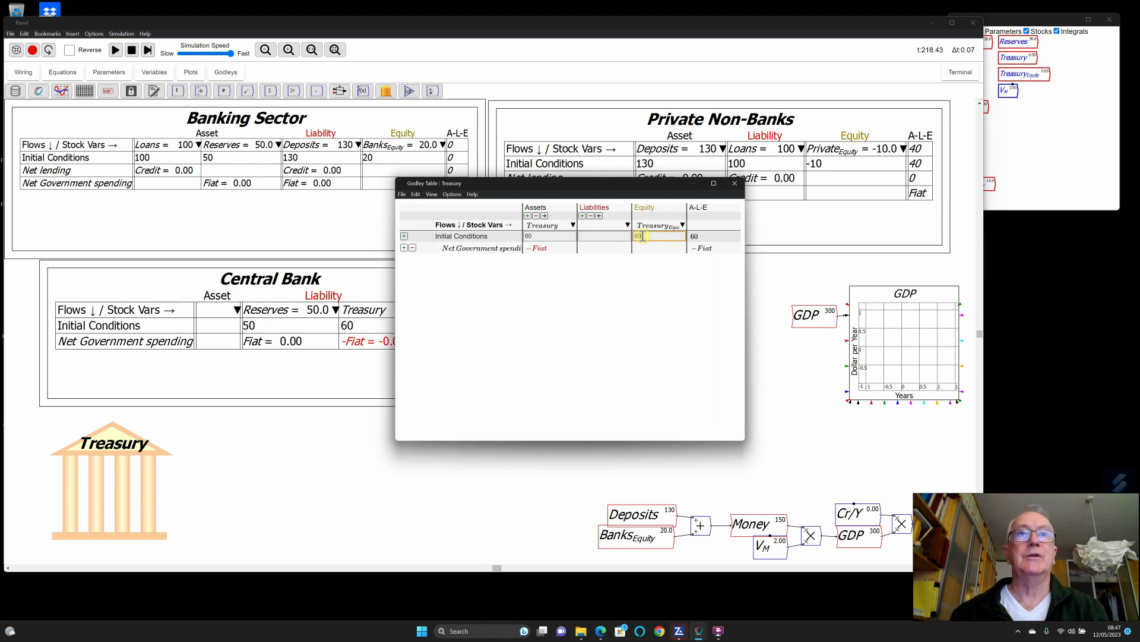
text(60)
key(Return)
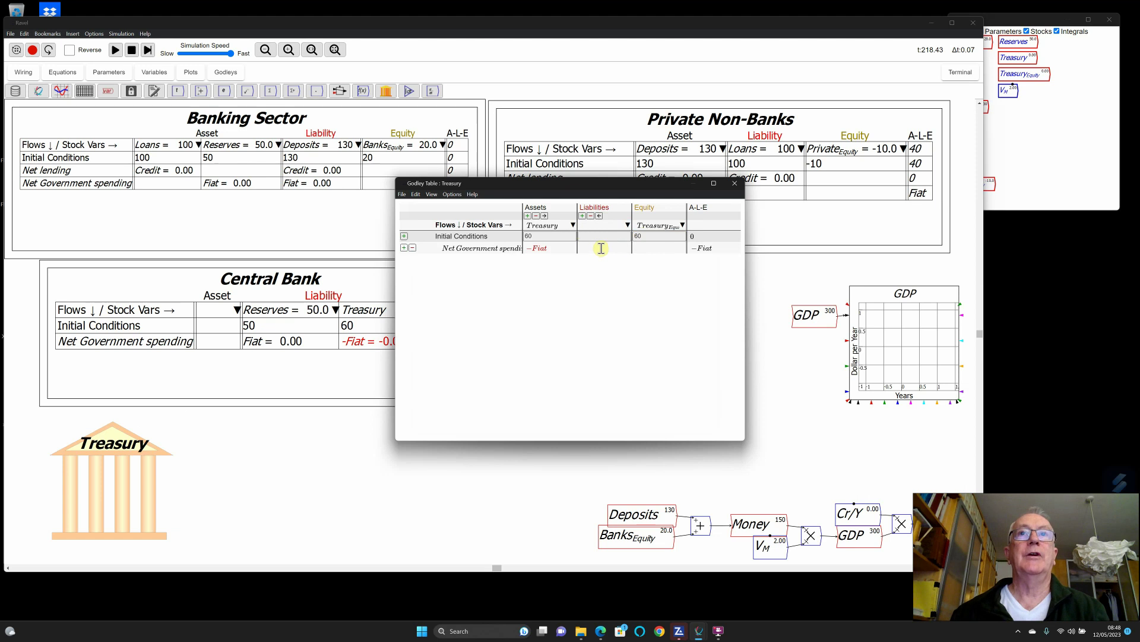
Enter -Fiat for the equity stock in the Treasury table's Net Government spending row and close the table
click(648, 248)
text(-Fiat)
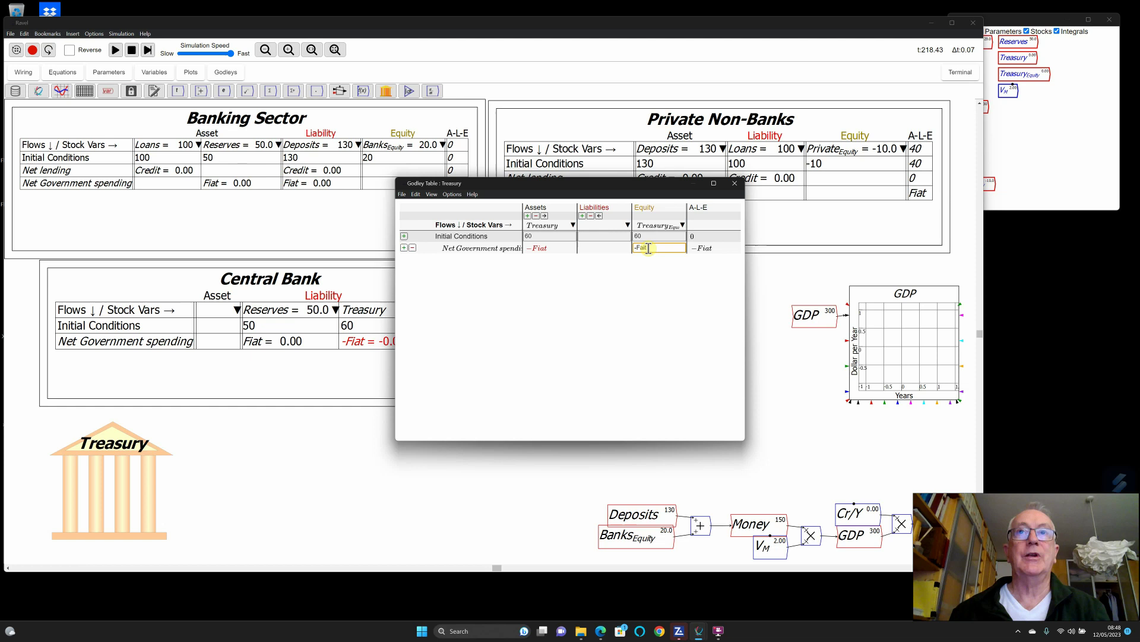
click(638, 293)
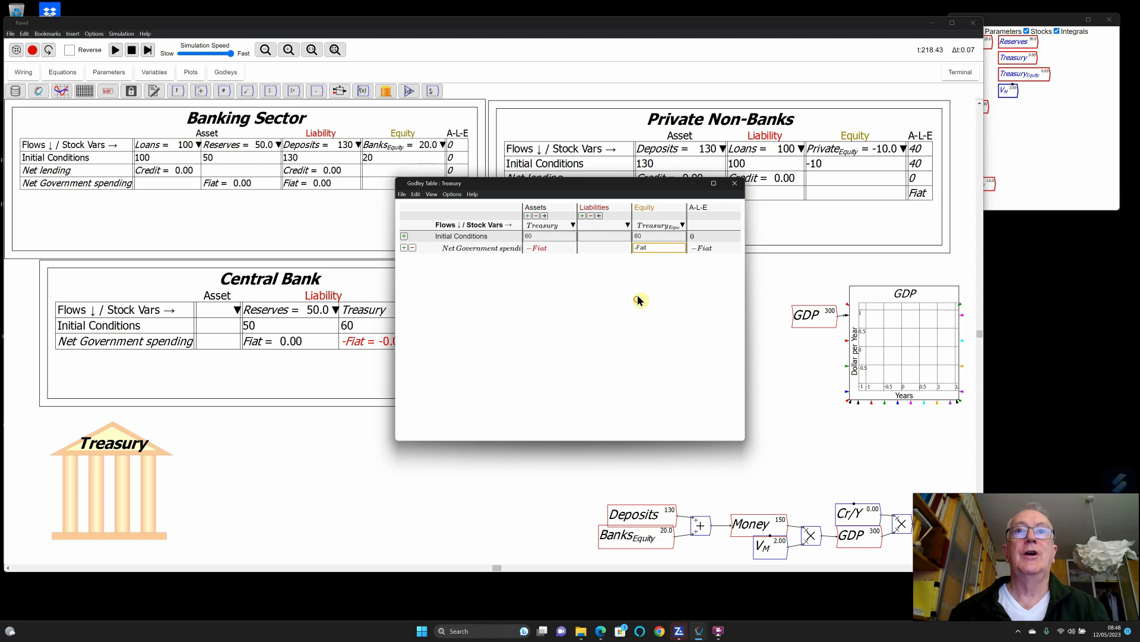
click(647, 248)
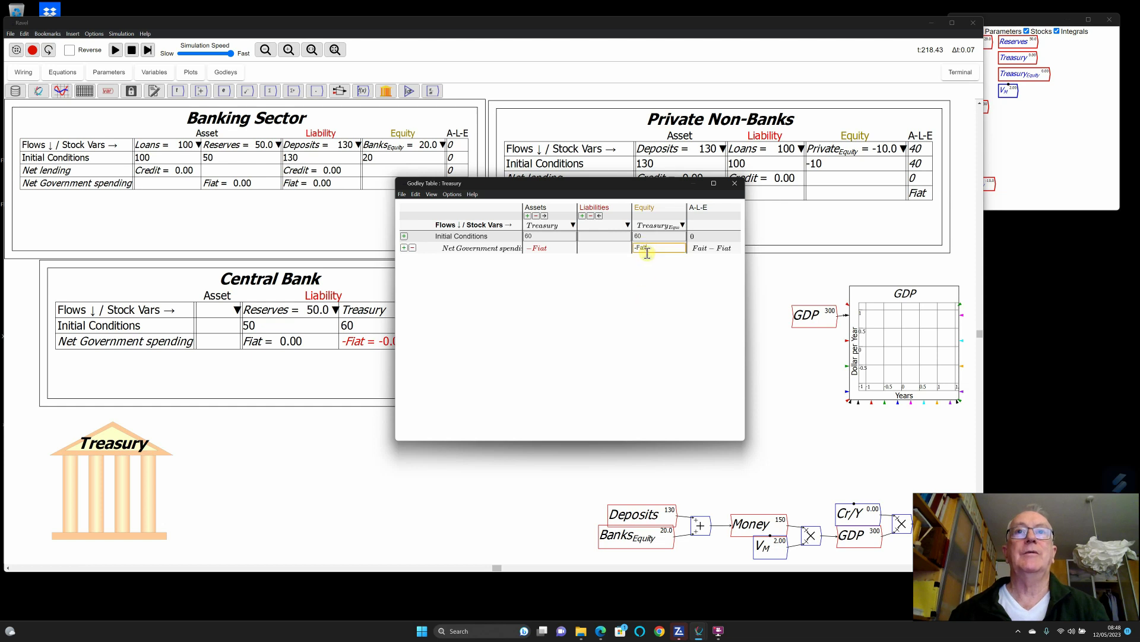
click(644, 290)
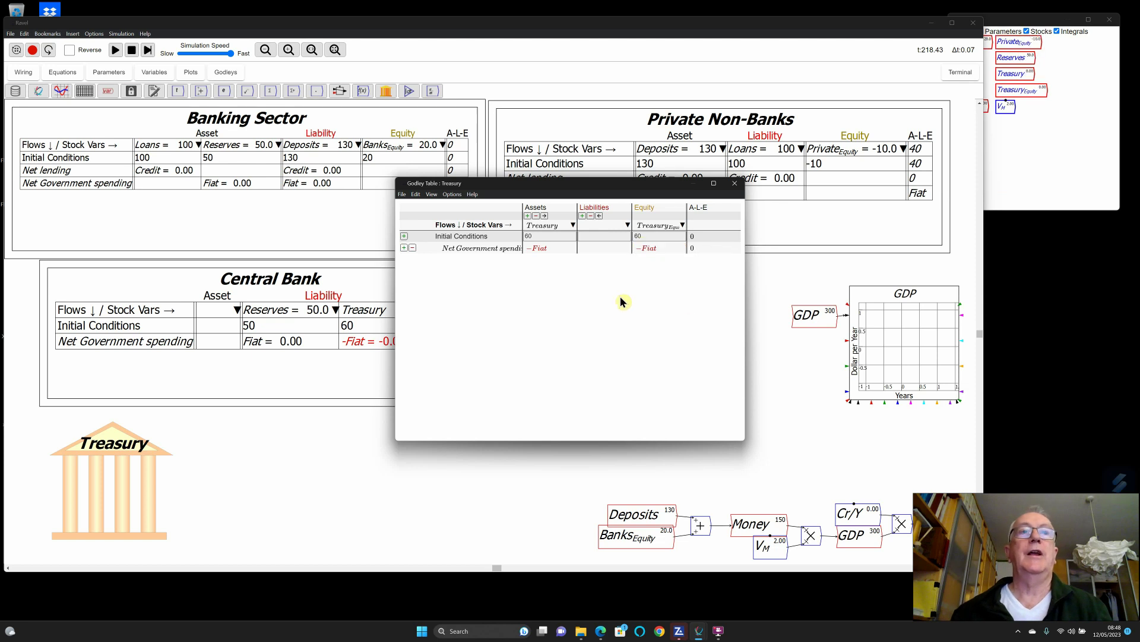
click(735, 183)
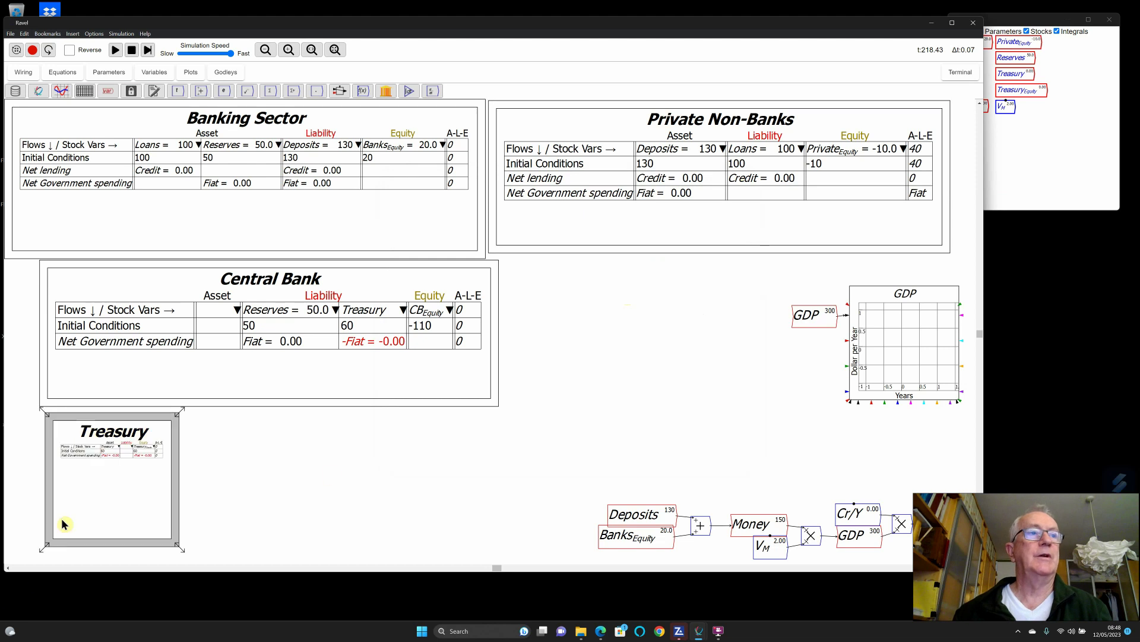
Move the GDP plot with its variable below the Central Bank table, and enlarge the Treasury table beside the Central Bank
drag(875, 318, 395, 473)
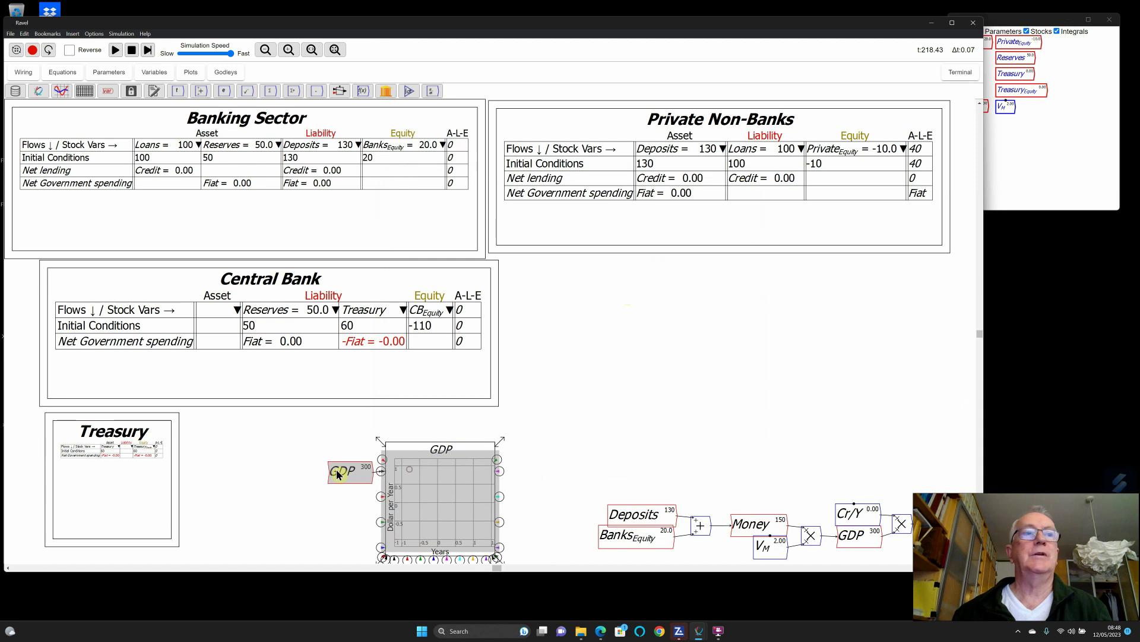
drag(177, 456, 644, 304)
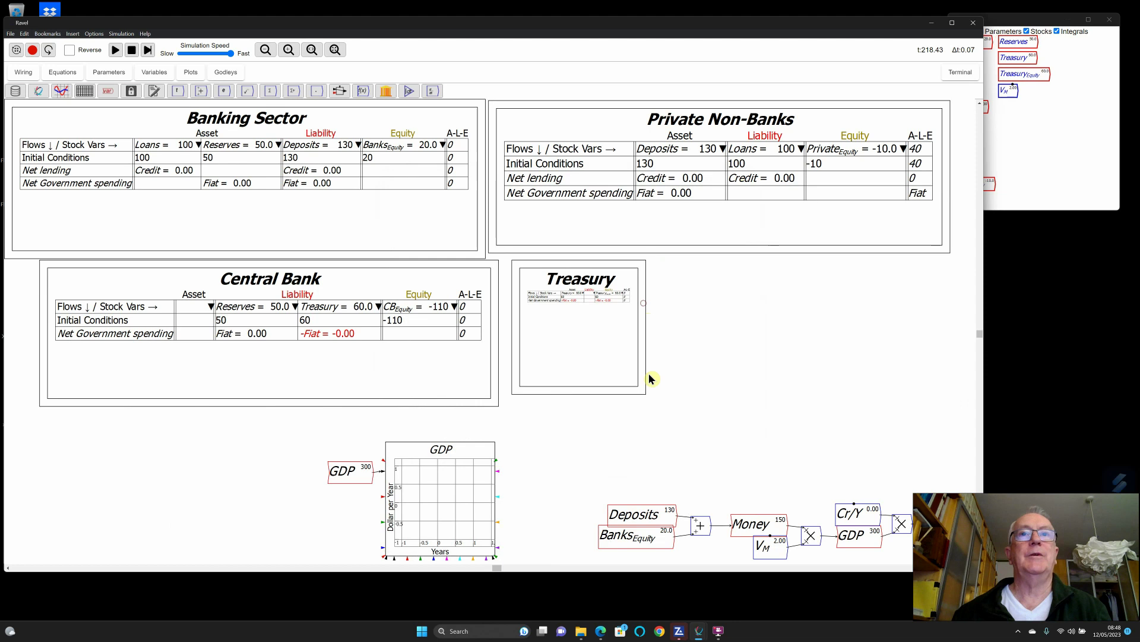
drag(647, 397, 943, 398)
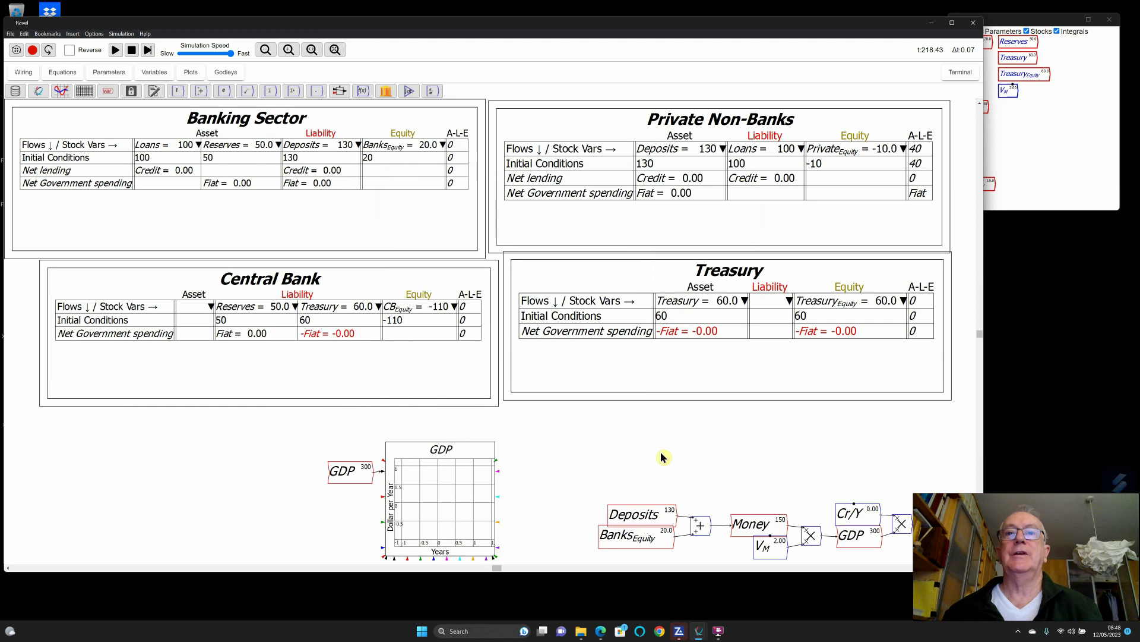
Move the Deposits-to-Credit flowchart up beneath the Treasury table
mouse_move(643, 456)
mouse_down()
mouse_move(849, 533)
mouse_move(944, 556)
mouse_move(875, 471)
mouse_up()
click(835, 499)
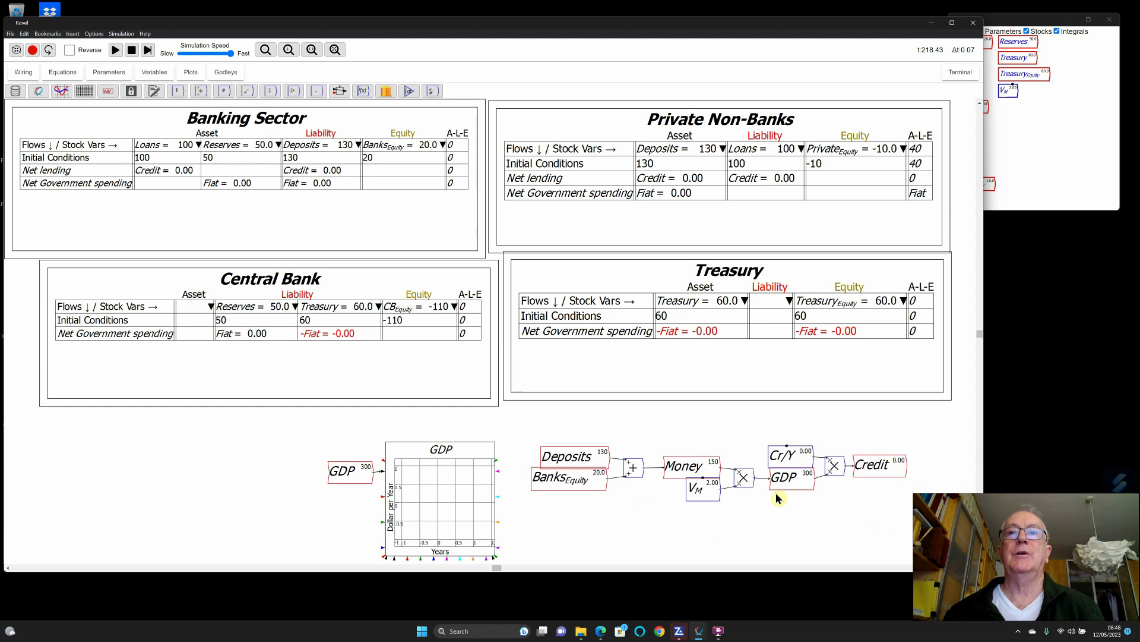
Start a new variable named Fiat/Y and set its type to Parameter
text(Fia)
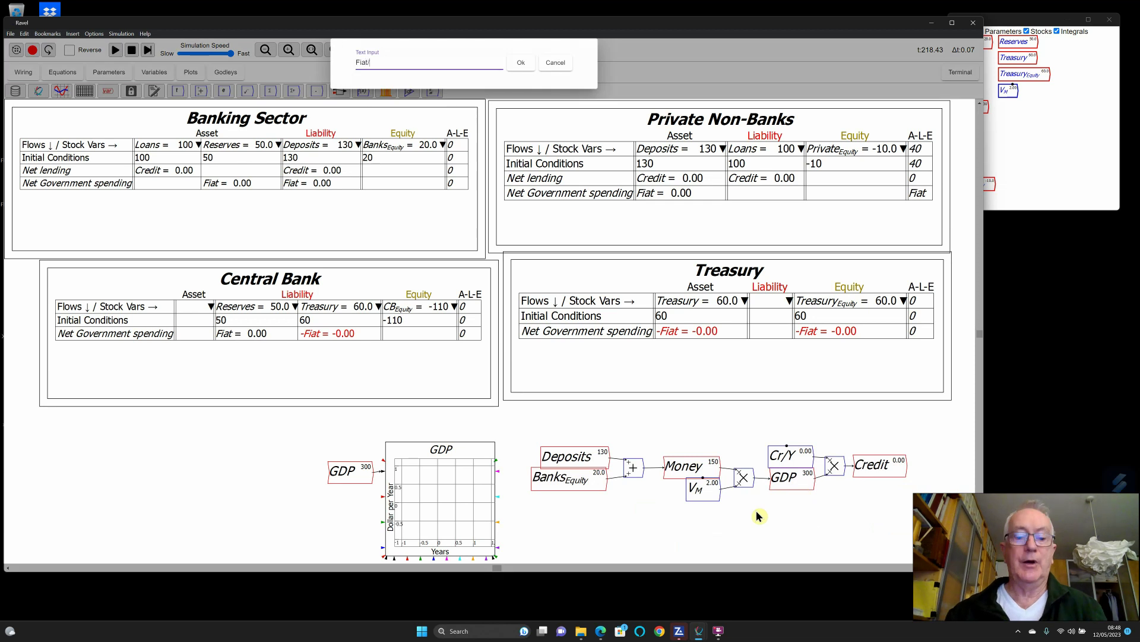
text(t/Y)
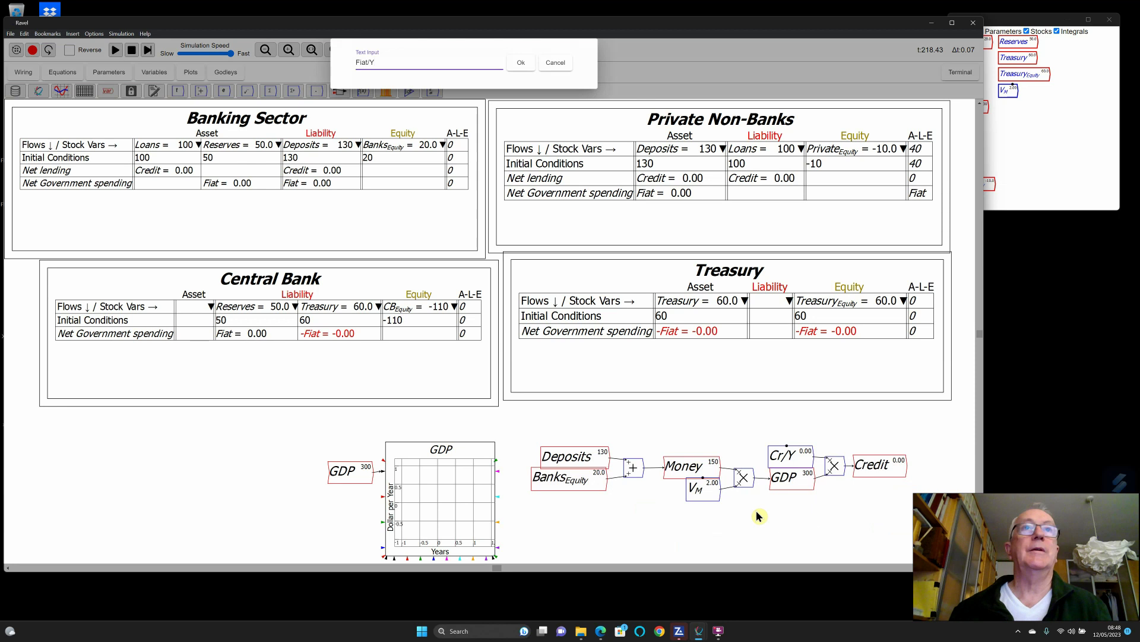
click(510, 63)
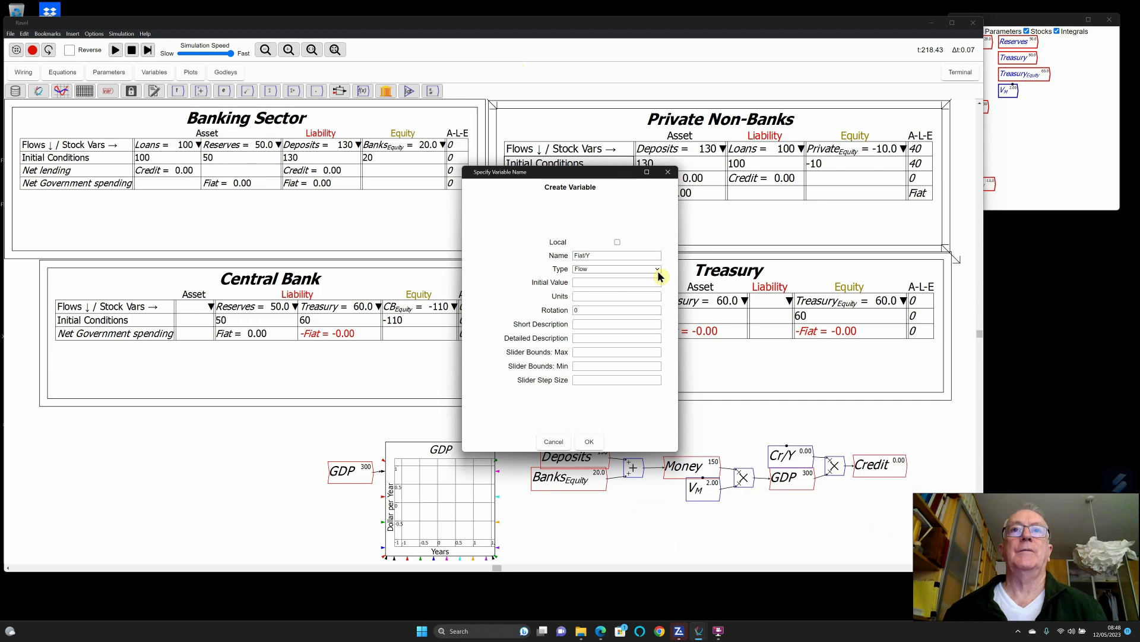
click(646, 267)
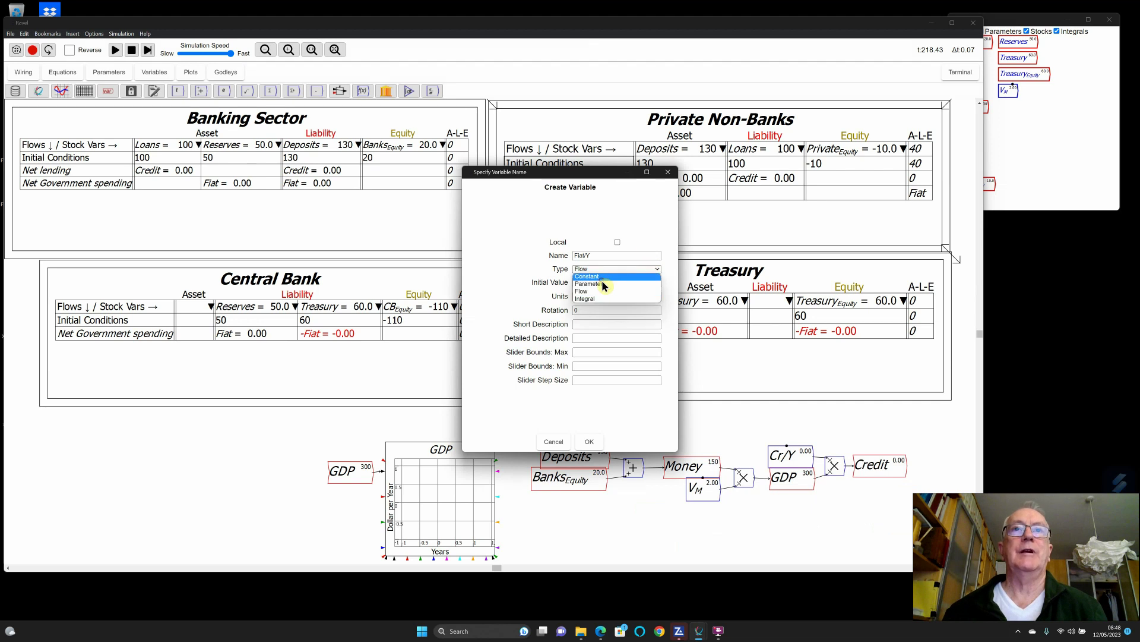
click(602, 283)
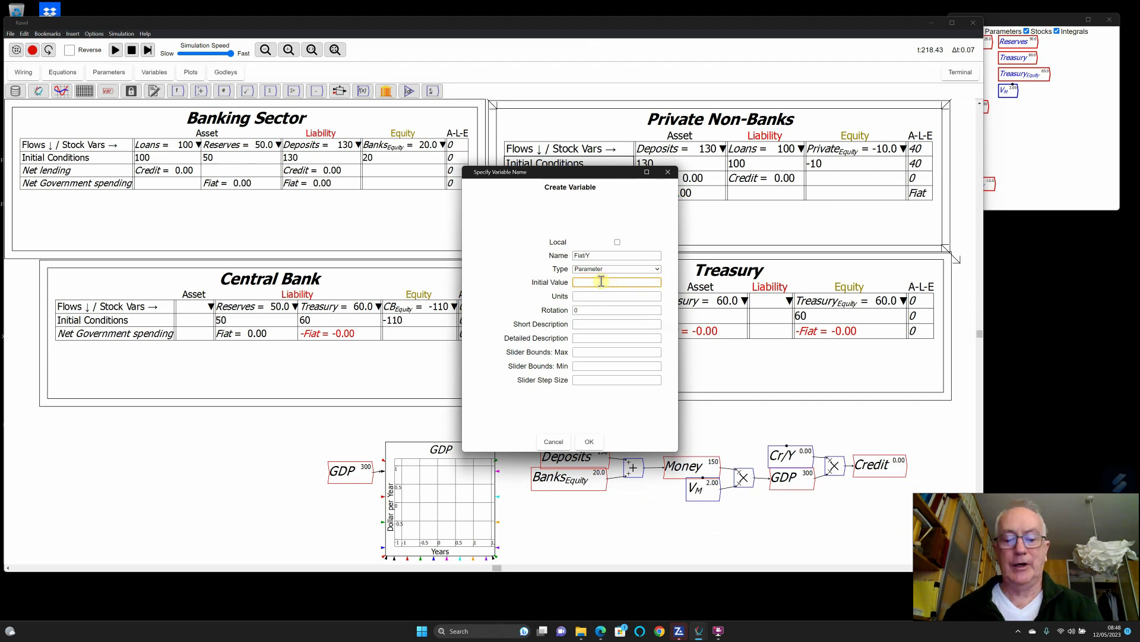
Give Fiat/Y an initial value of 0, a slider maximum, a minimum of -.05 and step size 0.01, and place it under GDP
click(580, 351)
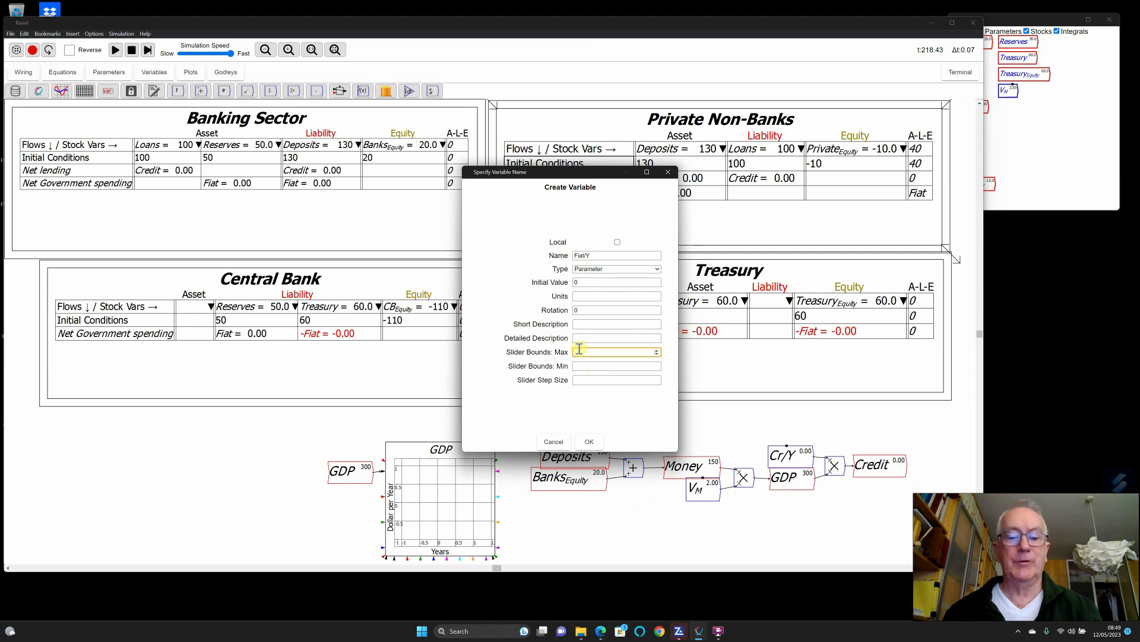
key(Tab)
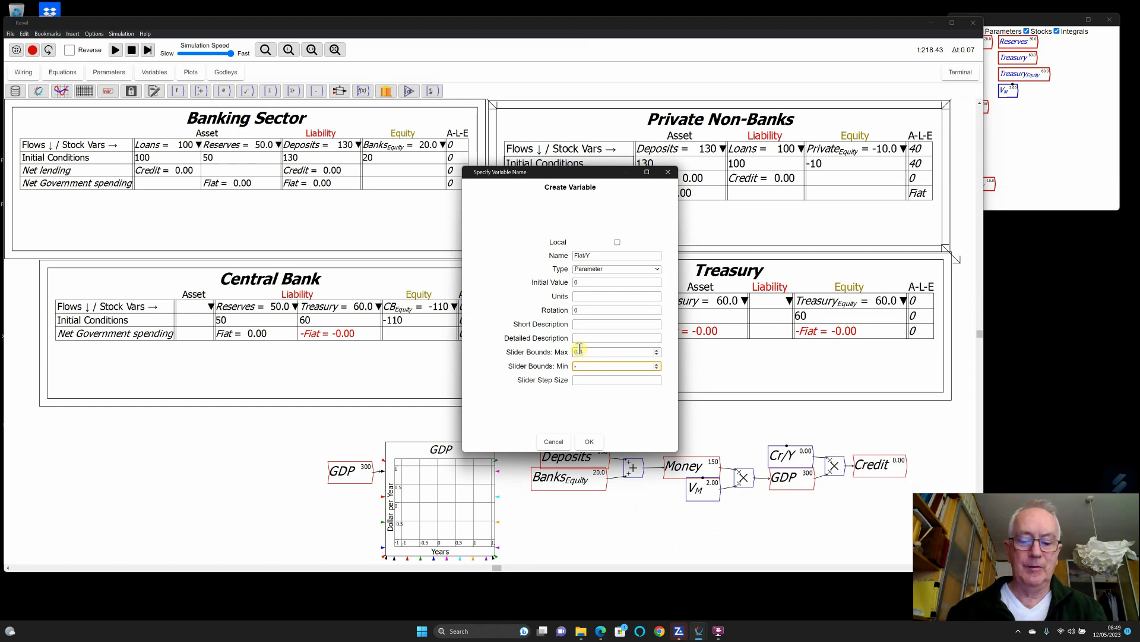
key(Tab)
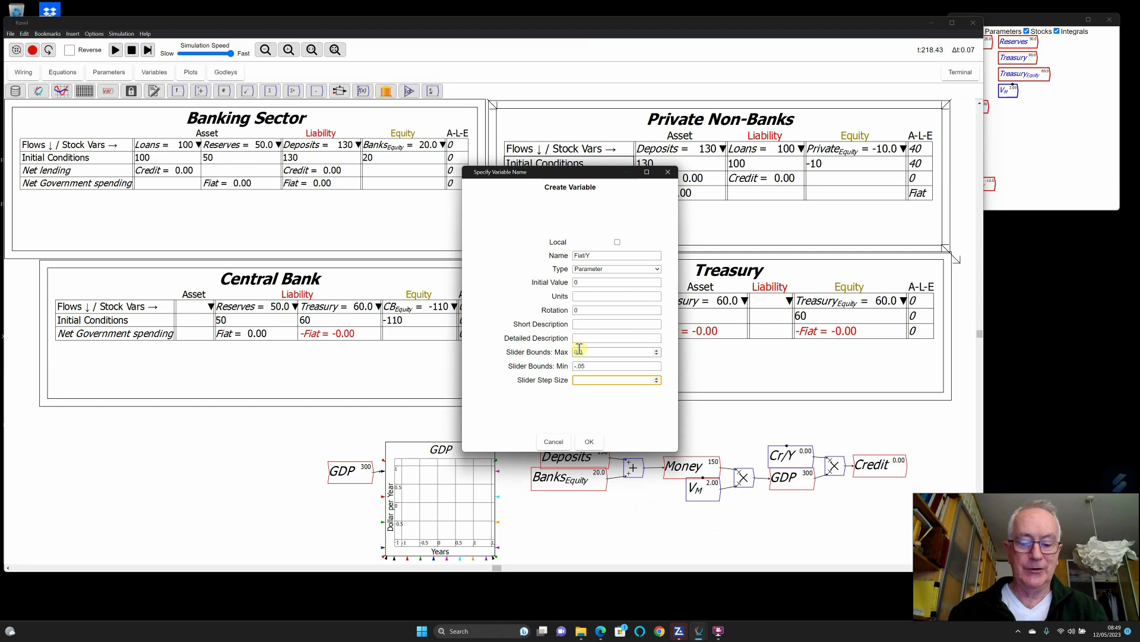
text(0.01)
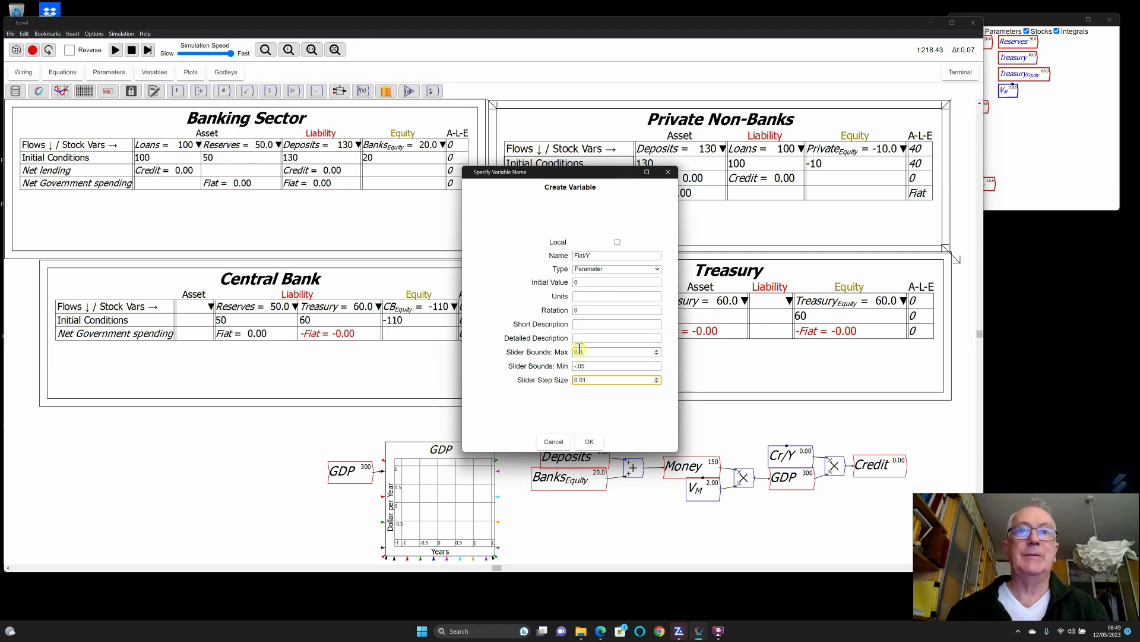
click(589, 442)
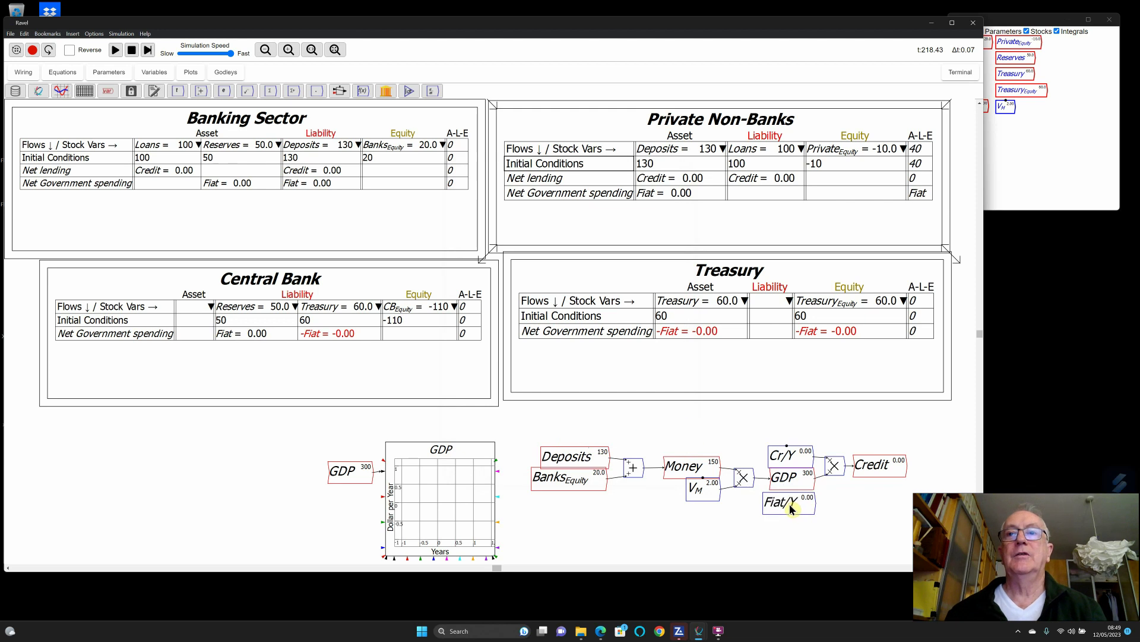
Add a multiply operator beside Fiat/Y and wire GDP and Fiat/Y into it
click(789, 503)
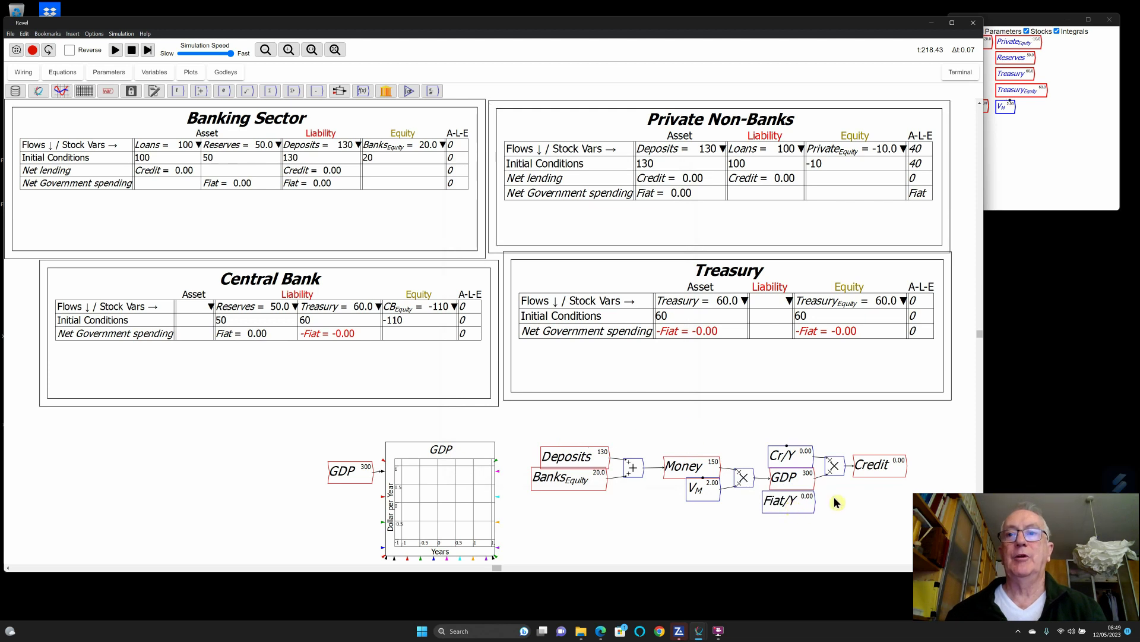
key(asterisk)
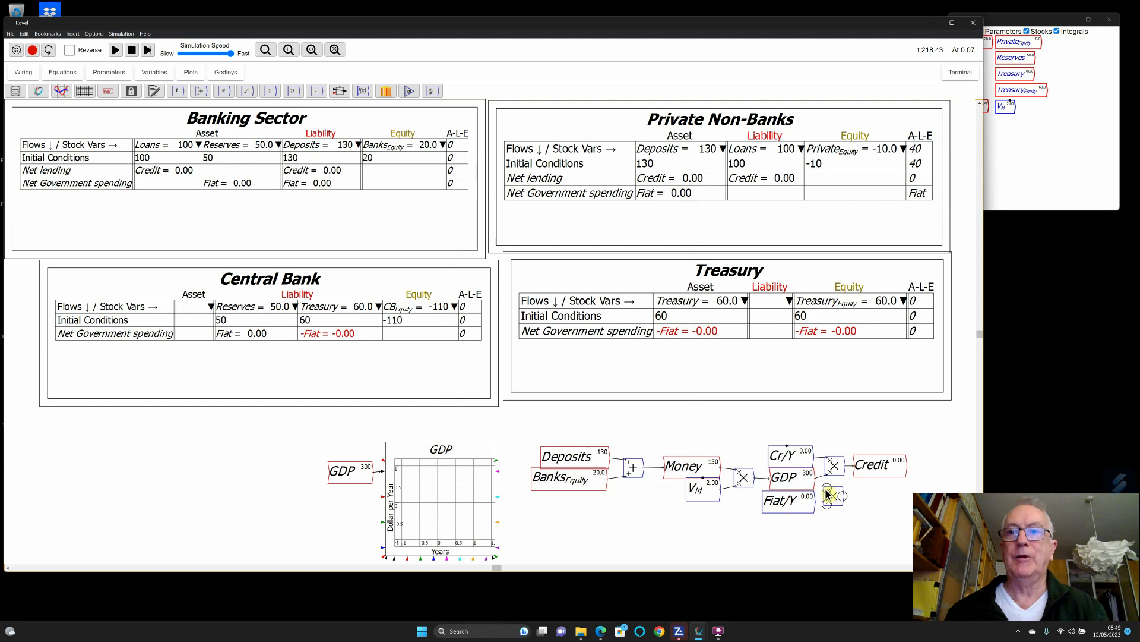
click(827, 493)
drag(814, 480, 837, 502)
Place the existing Fiat variable below Credit and wire the new multiply operator's output into it
click(1059, 145)
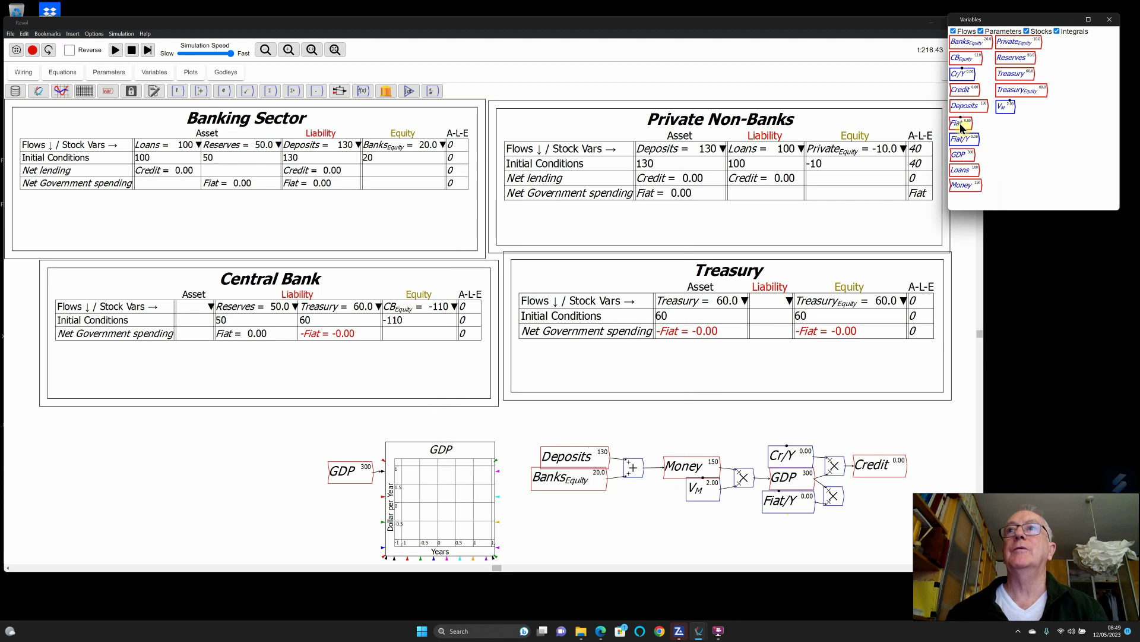
drag(958, 121, 882, 508)
click(877, 502)
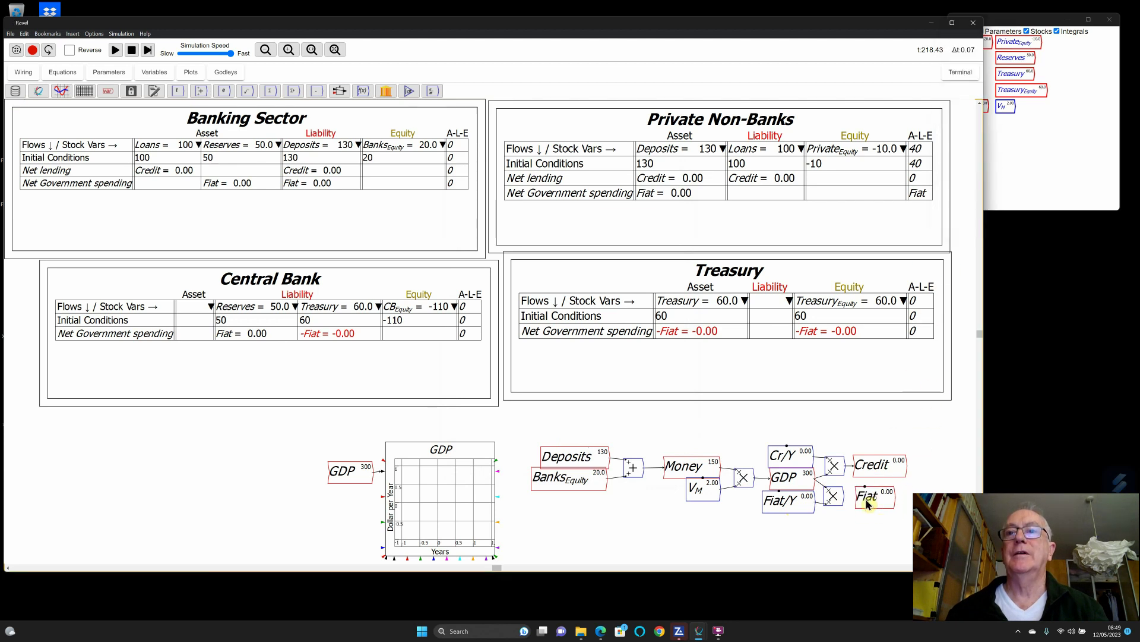
drag(849, 498, 862, 497)
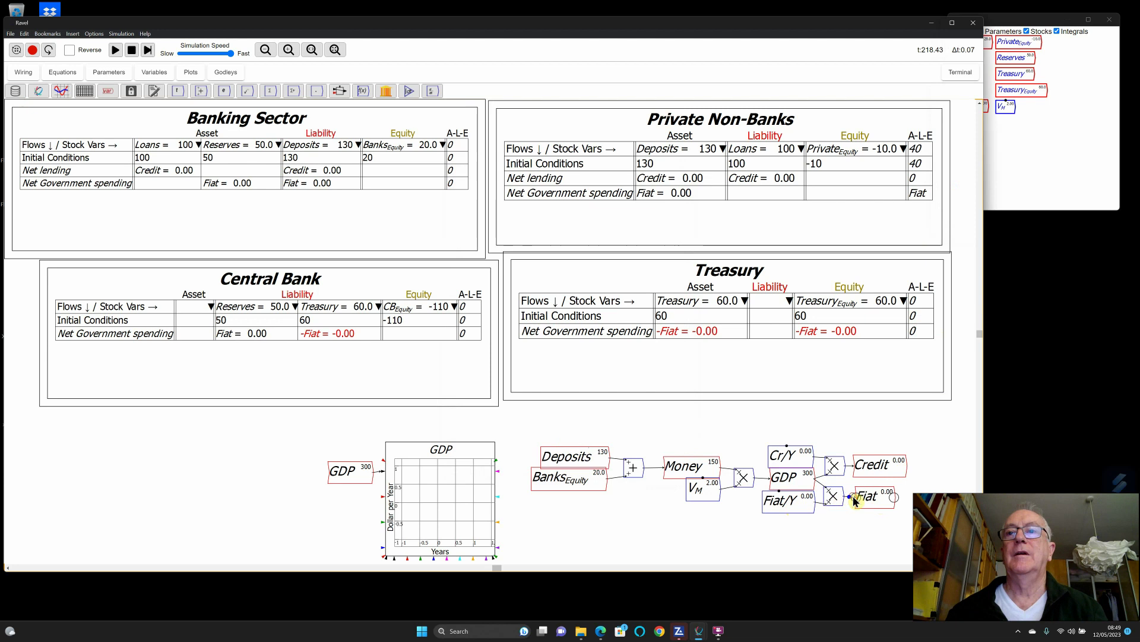
Reset the simulation, then move the GDP plot with its variable to just below the Central Bank table's left edge and enlarge the plot
click(132, 50)
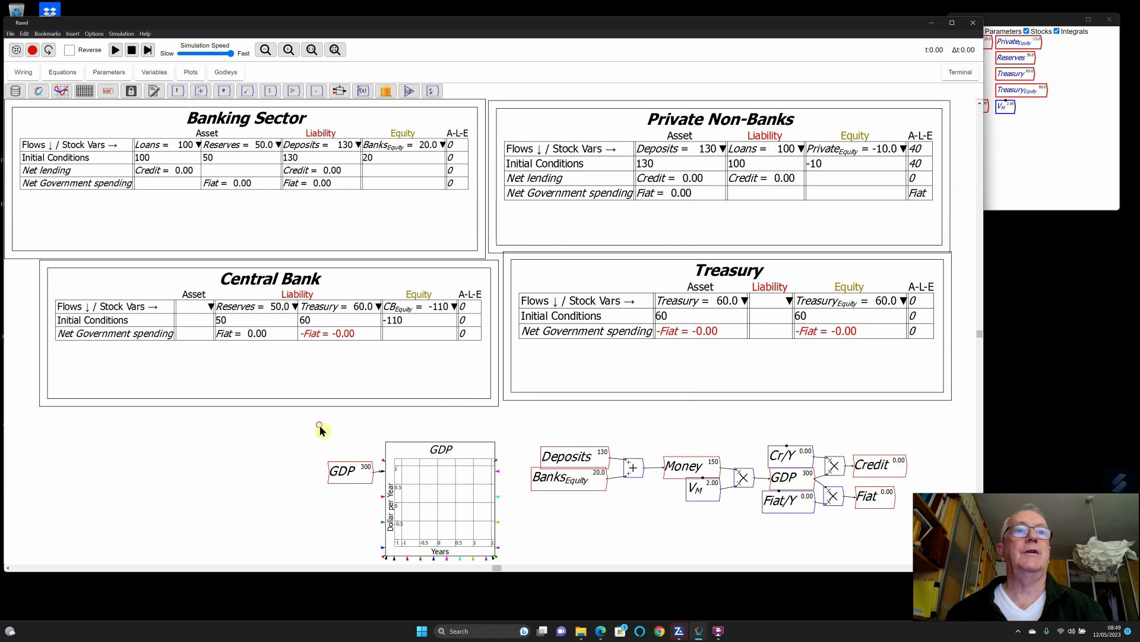
drag(318, 422, 506, 563)
drag(369, 481, 76, 459)
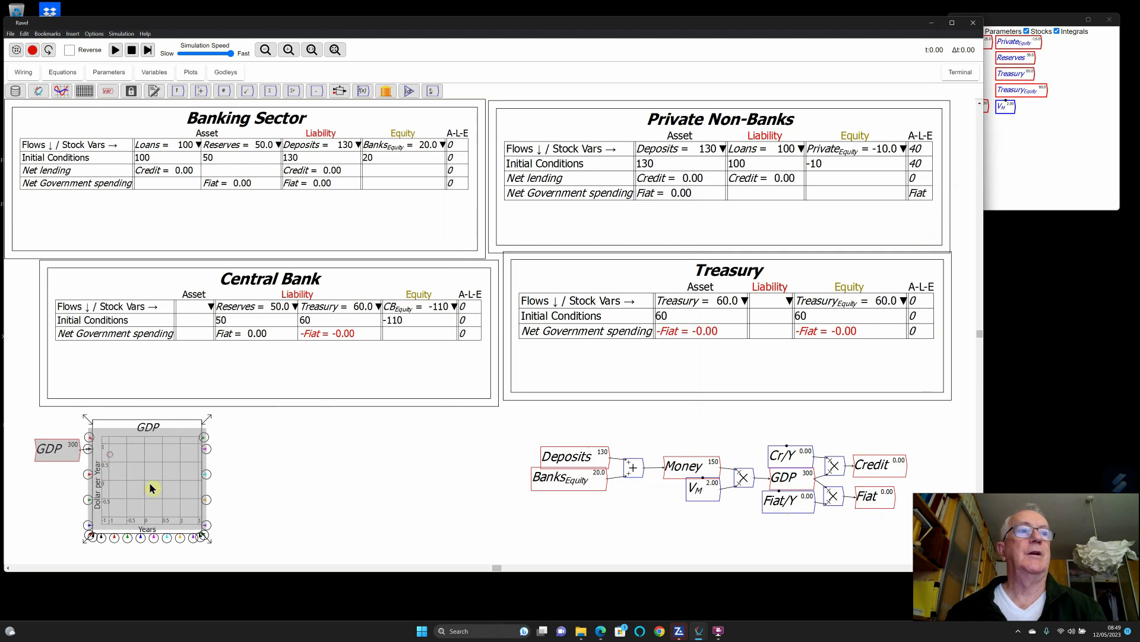
click(207, 541)
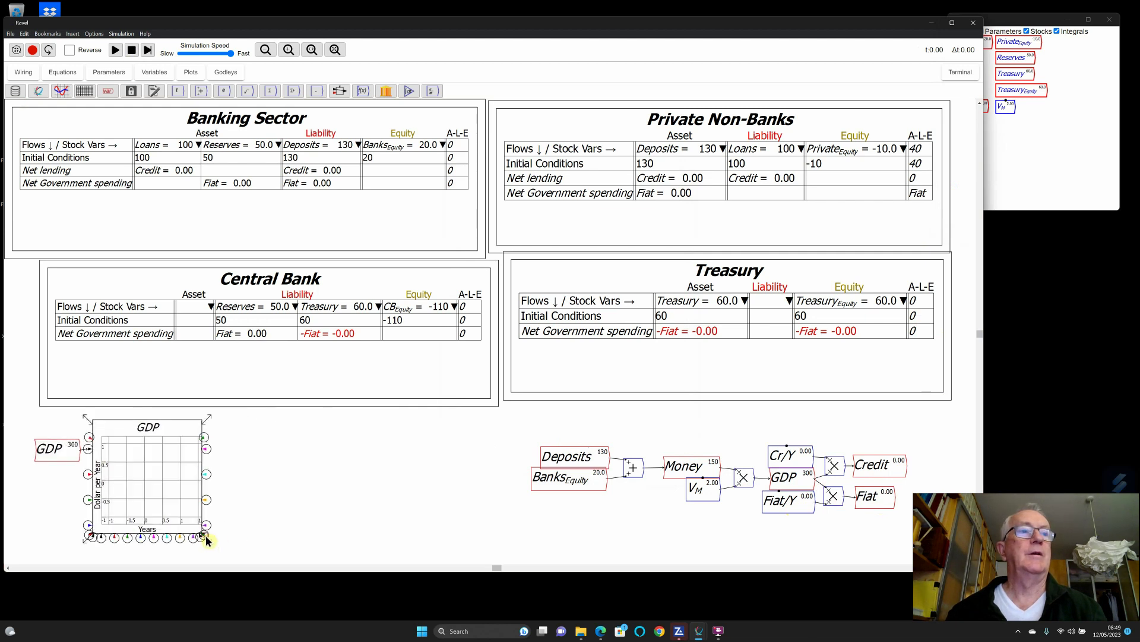
drag(212, 544, 276, 547)
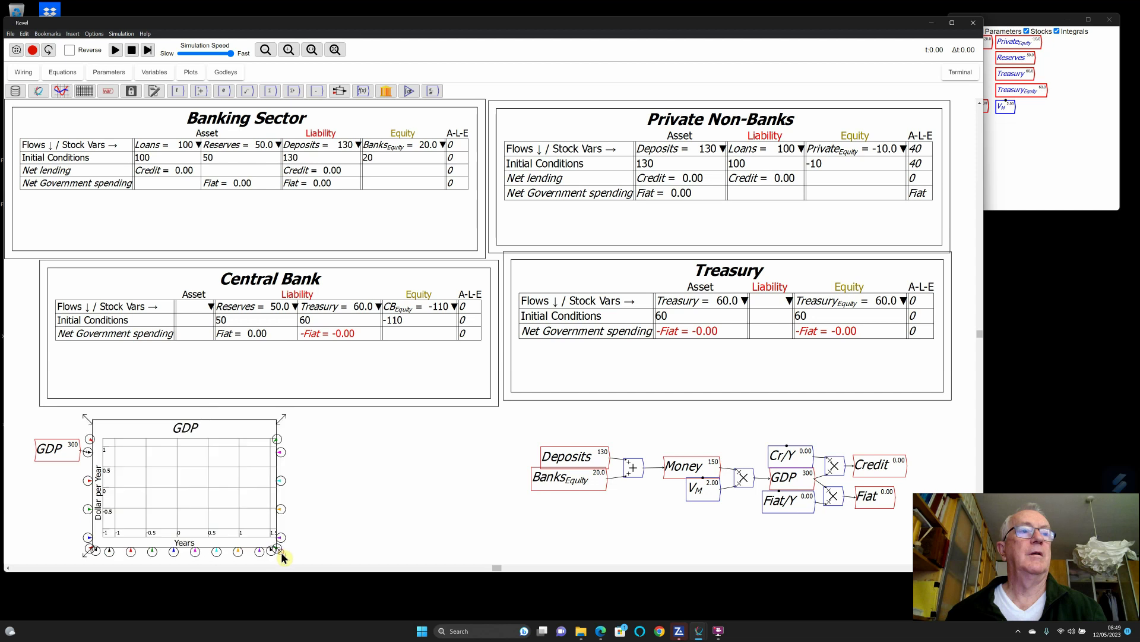
Run the simulation, raise Cr/Y to 0.01 and return it to 0, and raise Fiat/Y to 0.03
click(116, 51)
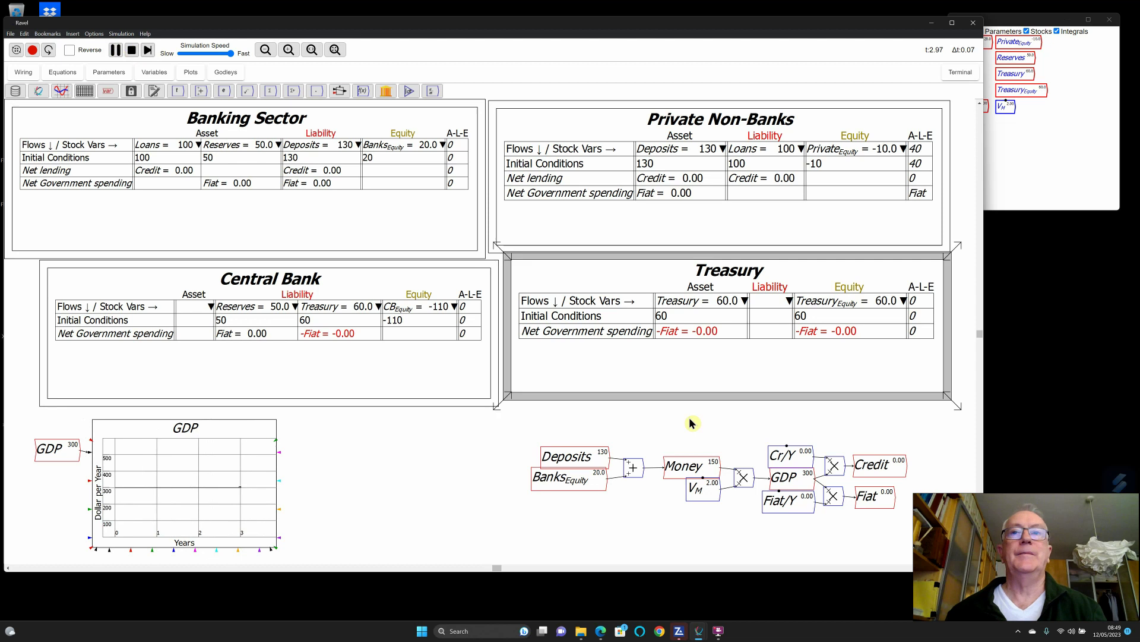
scroll(807, 463, up, 5)
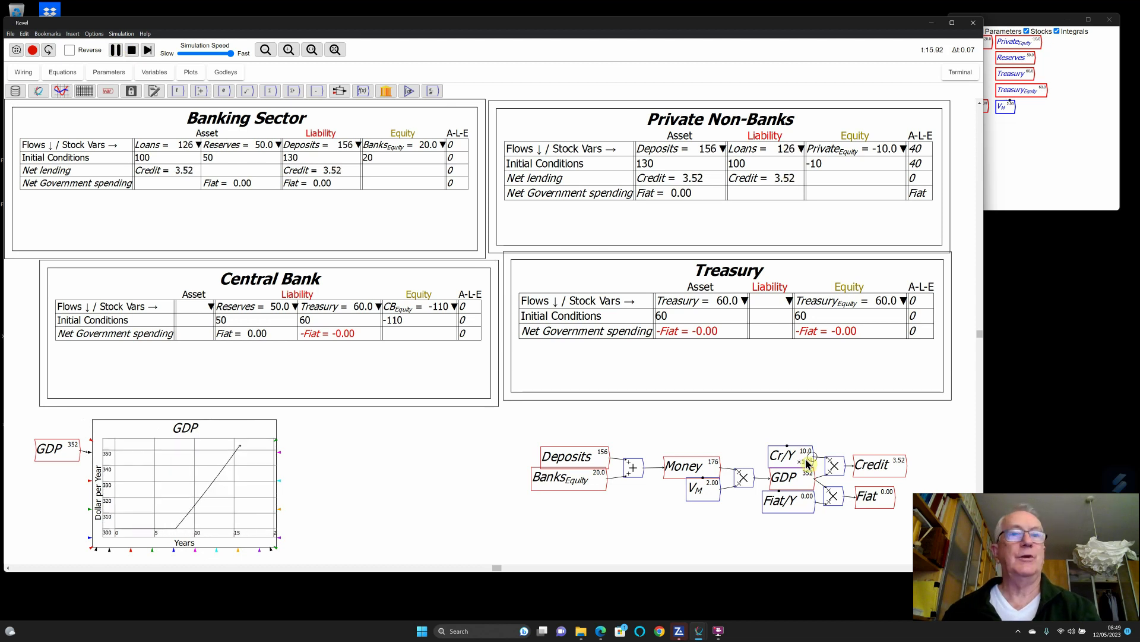
scroll(808, 463, down, 5)
scroll(792, 505, up, 5)
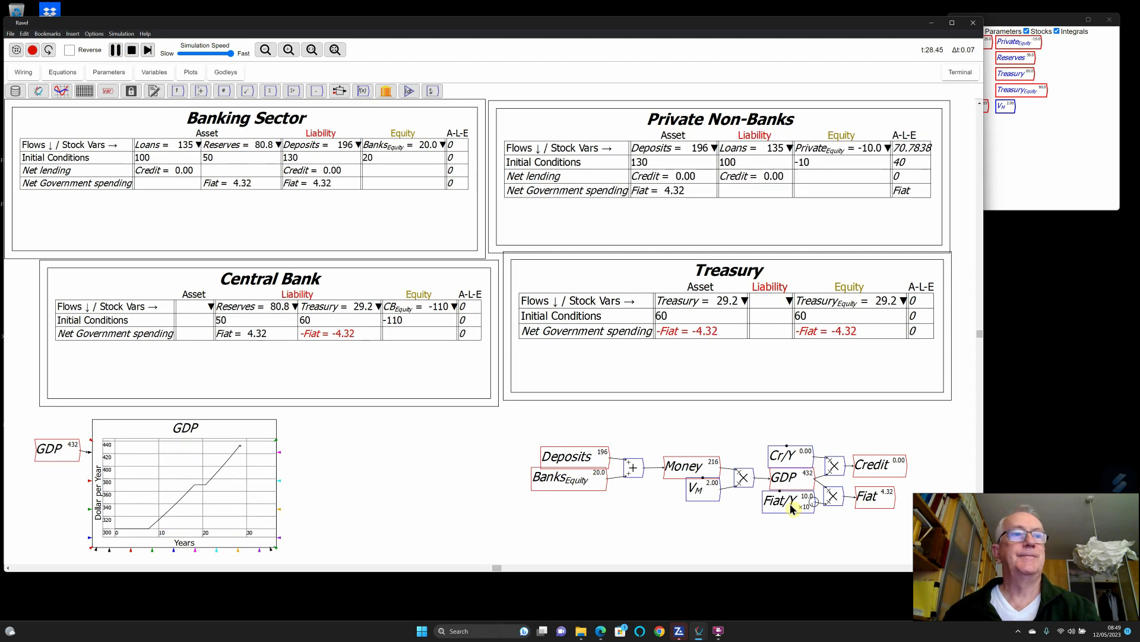
scroll(790, 503, up, 5)
scroll(790, 504, up, 5)
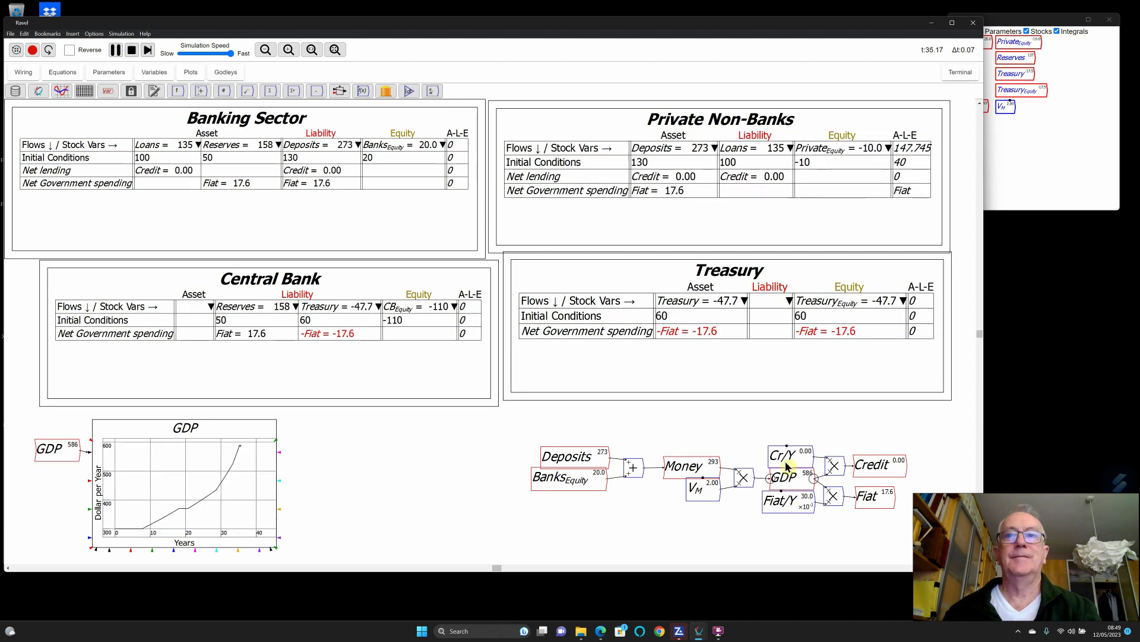
Lower Cr/Y to -0.04 while the simulation runs, and bring it back to 0
scroll(787, 465, down, 15)
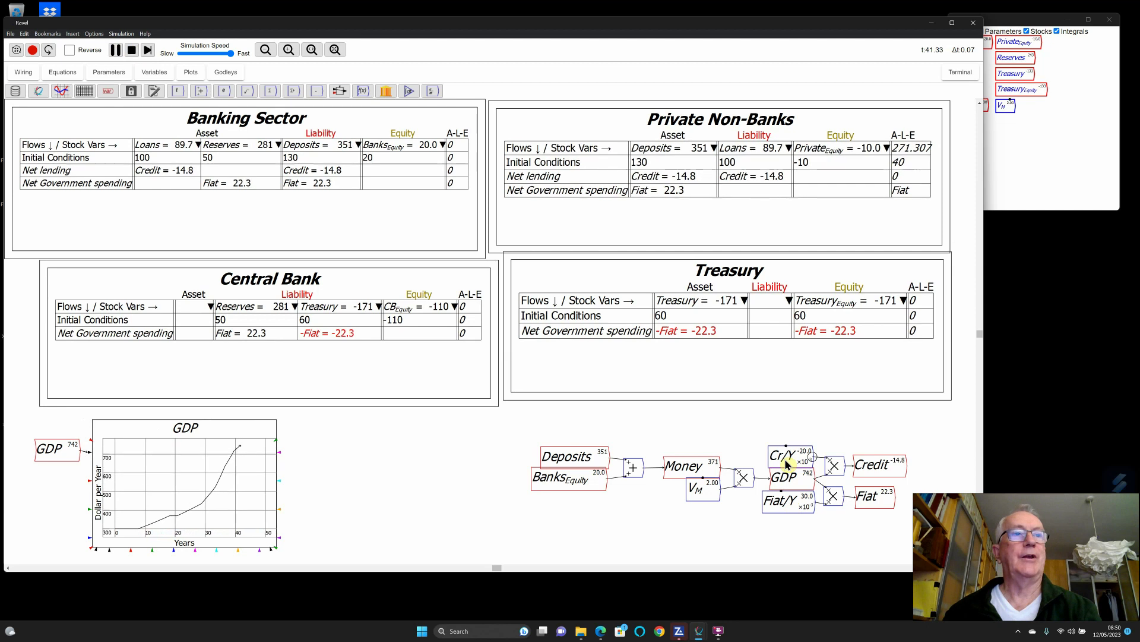
scroll(787, 465, down, 5)
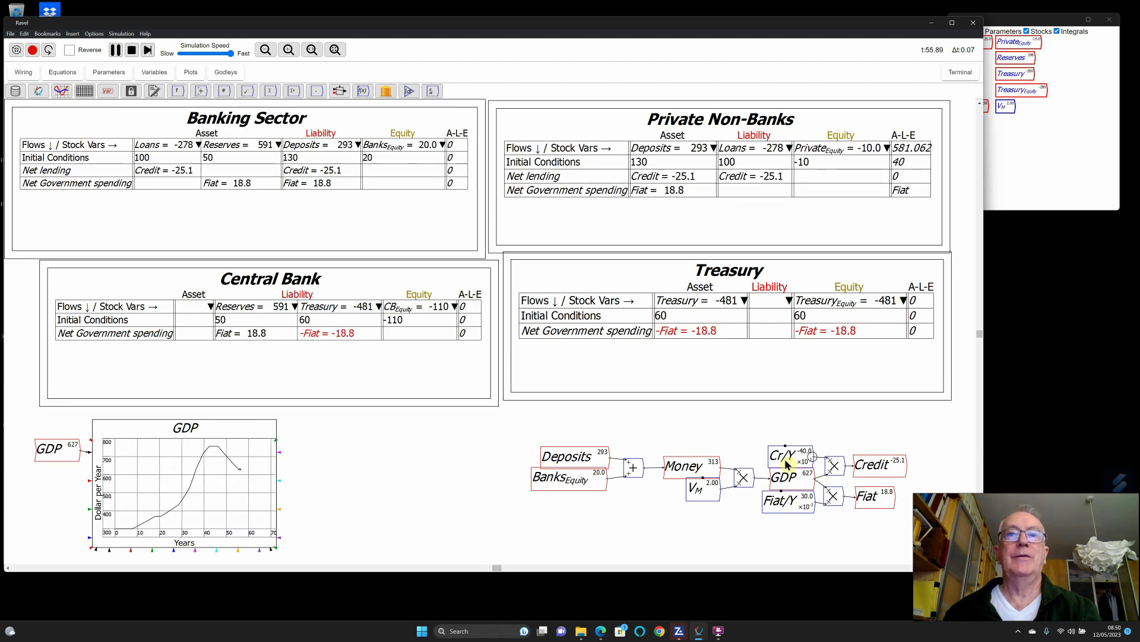
scroll(787, 465, up, 5)
scroll(787, 465, up, 10)
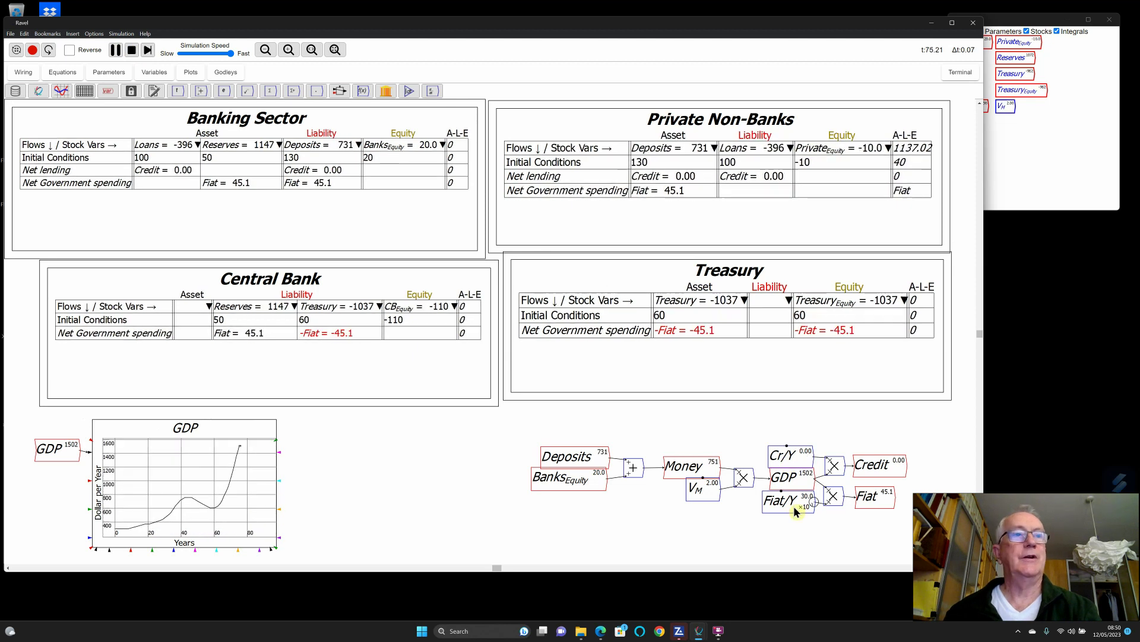
Lower Fiat/Y to 0 and vary it down to -0.01, and pause the simulation
scroll(794, 508, down, 10)
scroll(794, 506, down, 10)
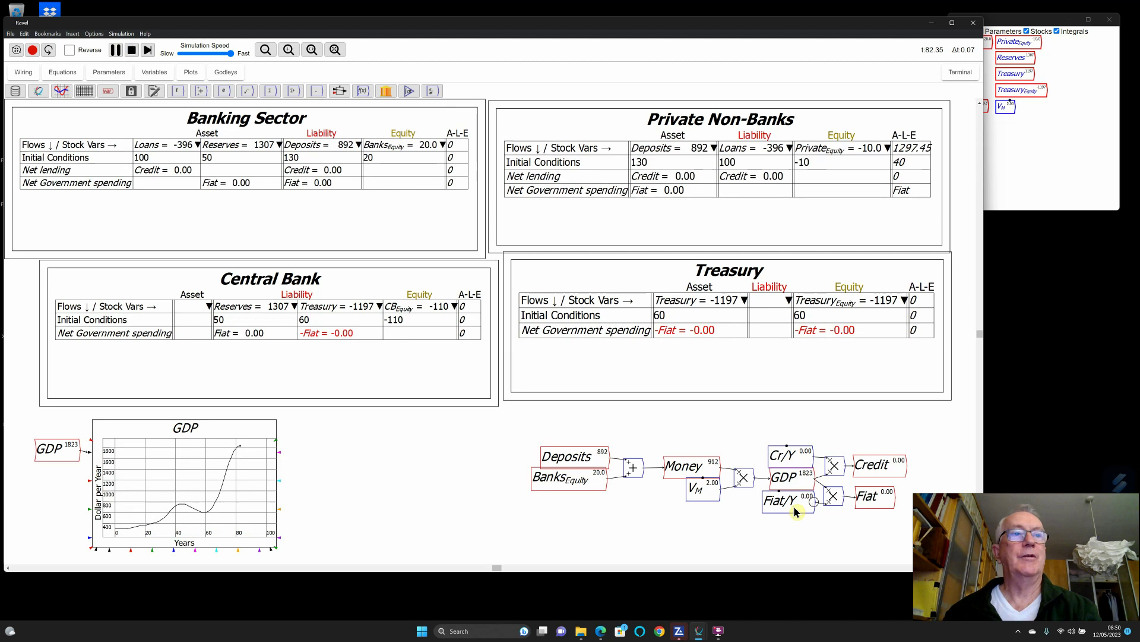
scroll(794, 506, up, 10)
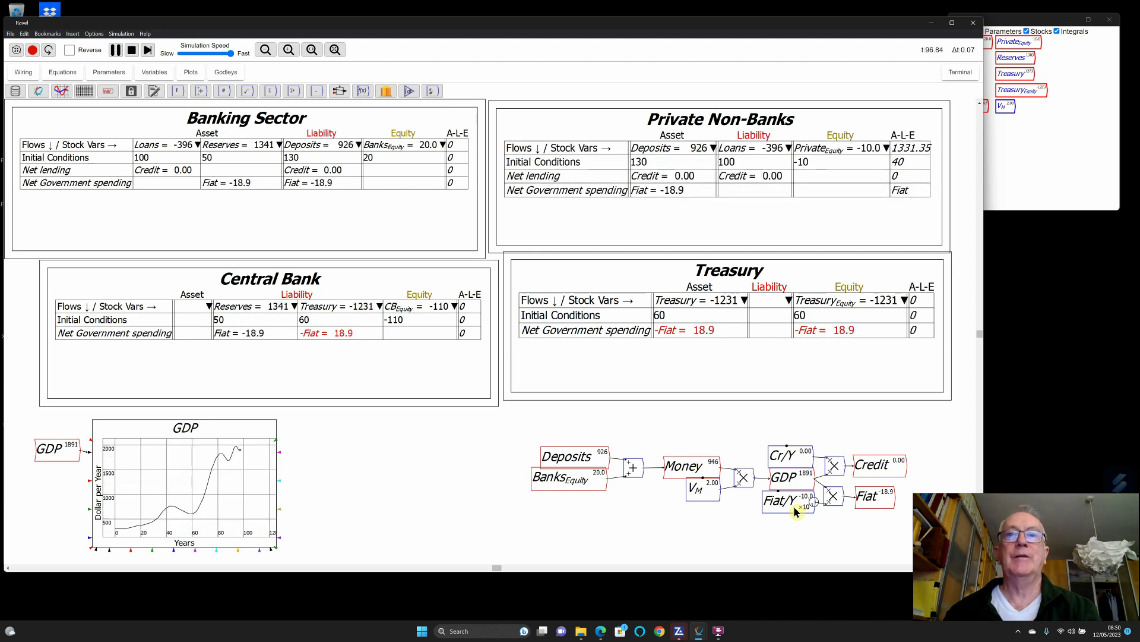
scroll(793, 507, down, 10)
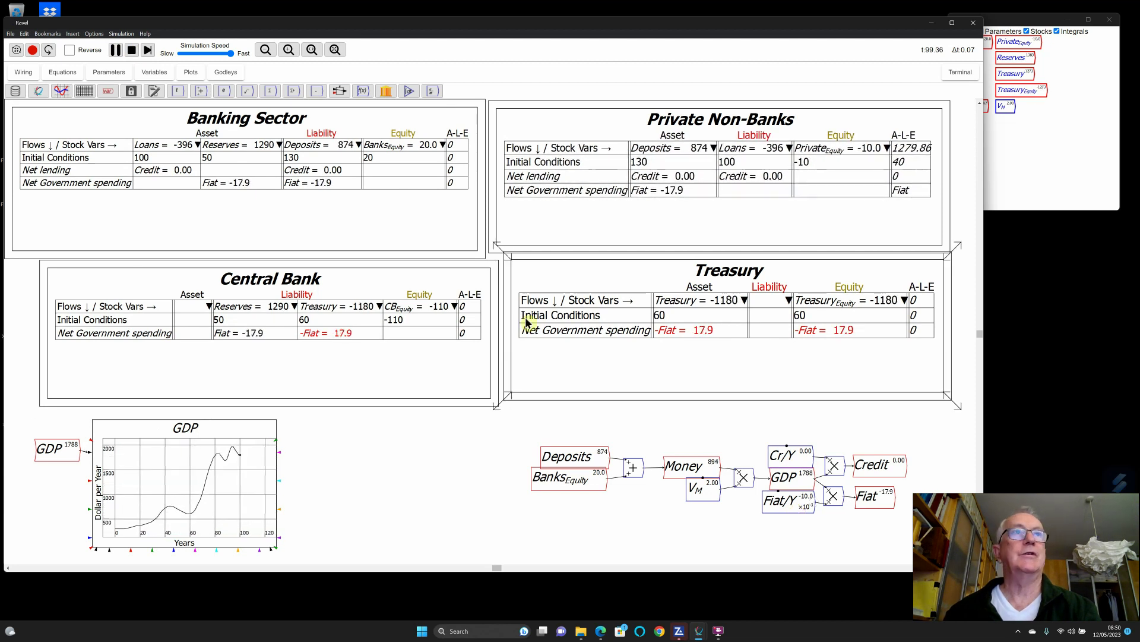
click(115, 53)
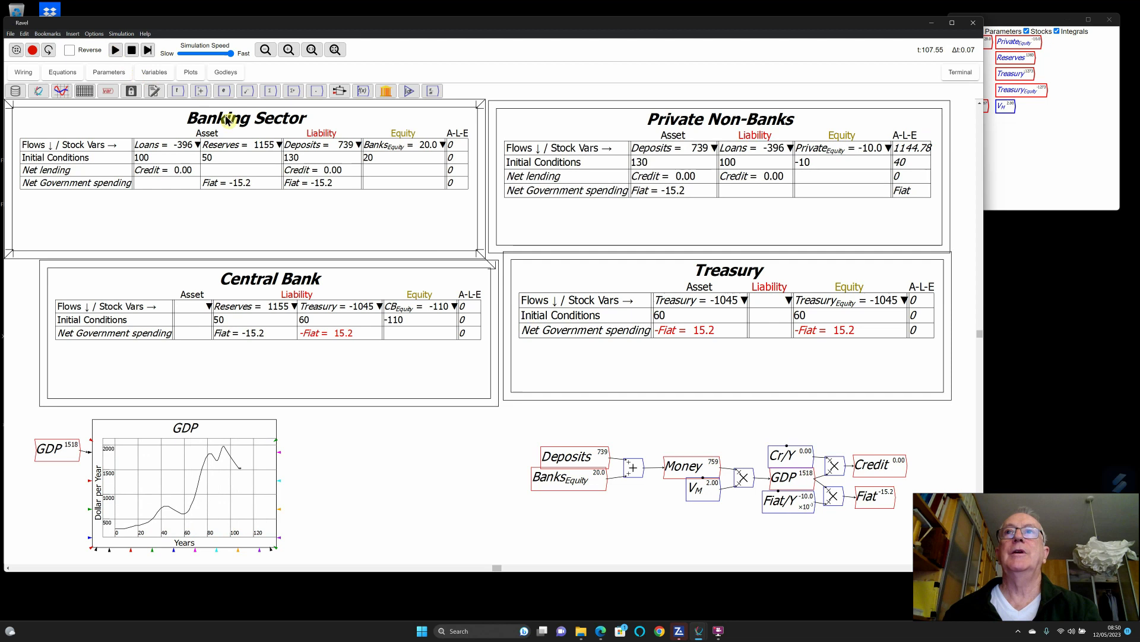
Inspect the equity entries in the Private Non-Banks Godley table, and reset the simulation
double_click(592, 219)
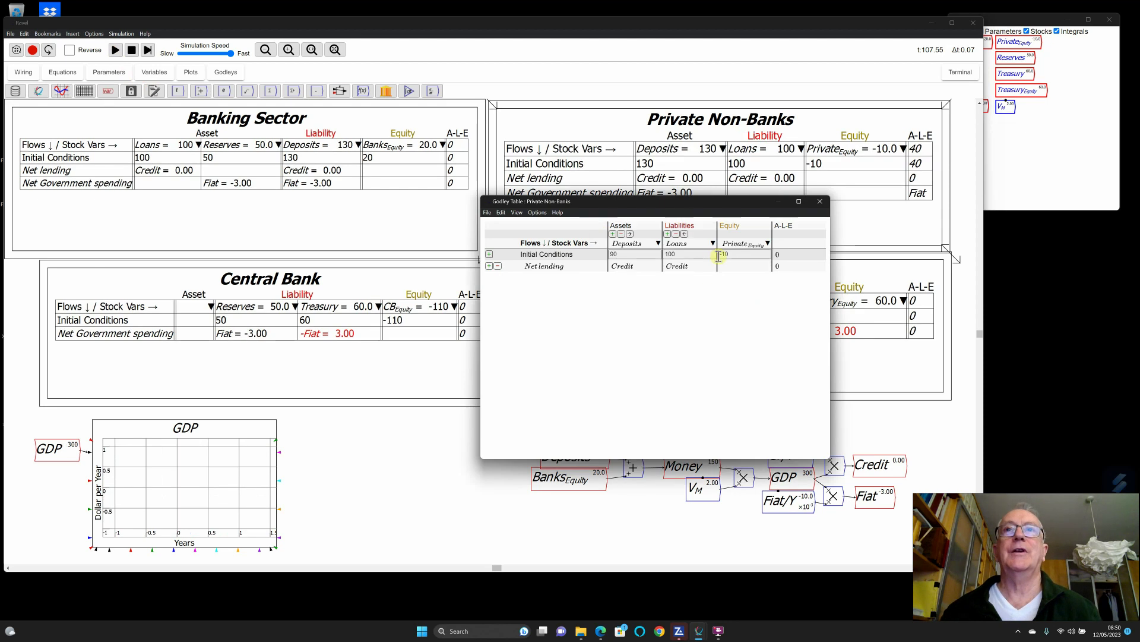
click(815, 204)
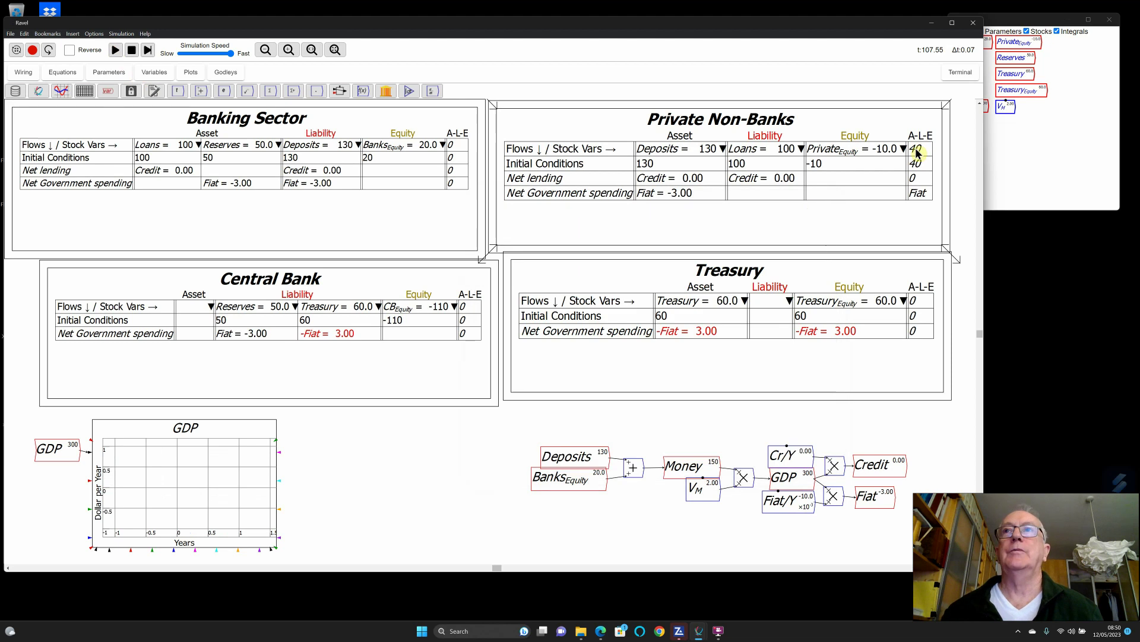
click(16, 51)
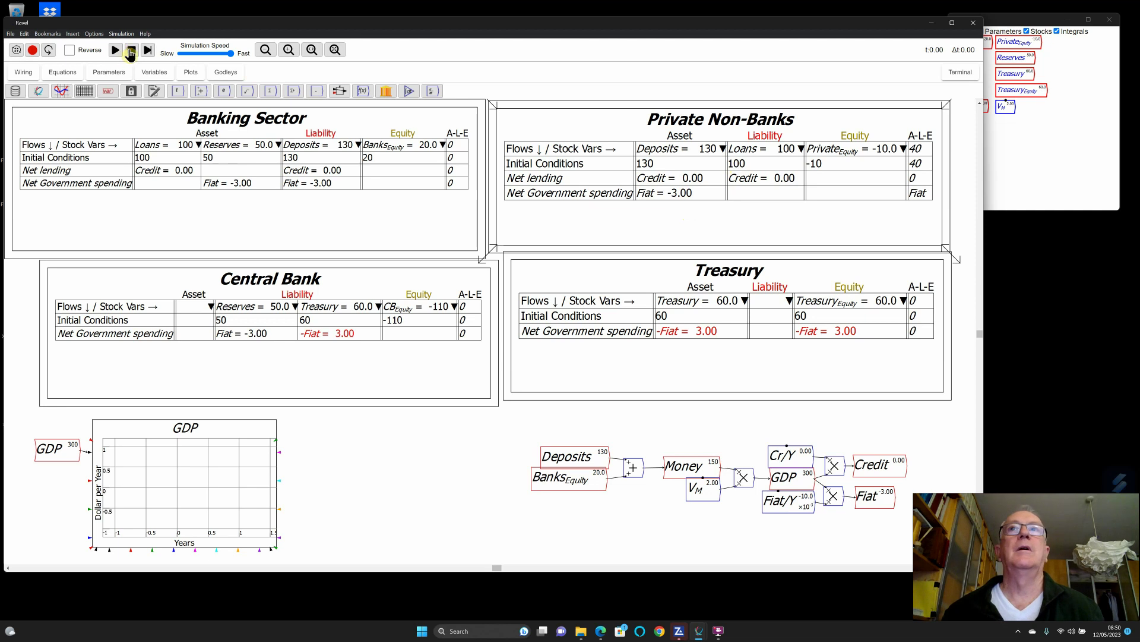
Set the initial condition of Private Equity in the Private Non-Banks table to 30 and reset the simulation
double_click(641, 227)
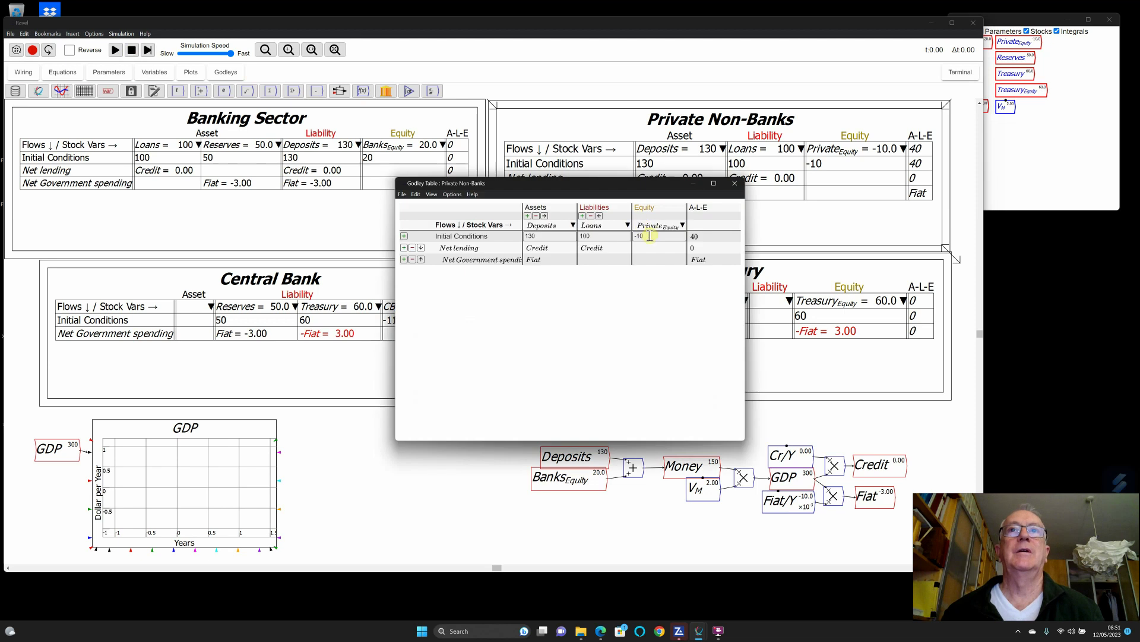
click(650, 236)
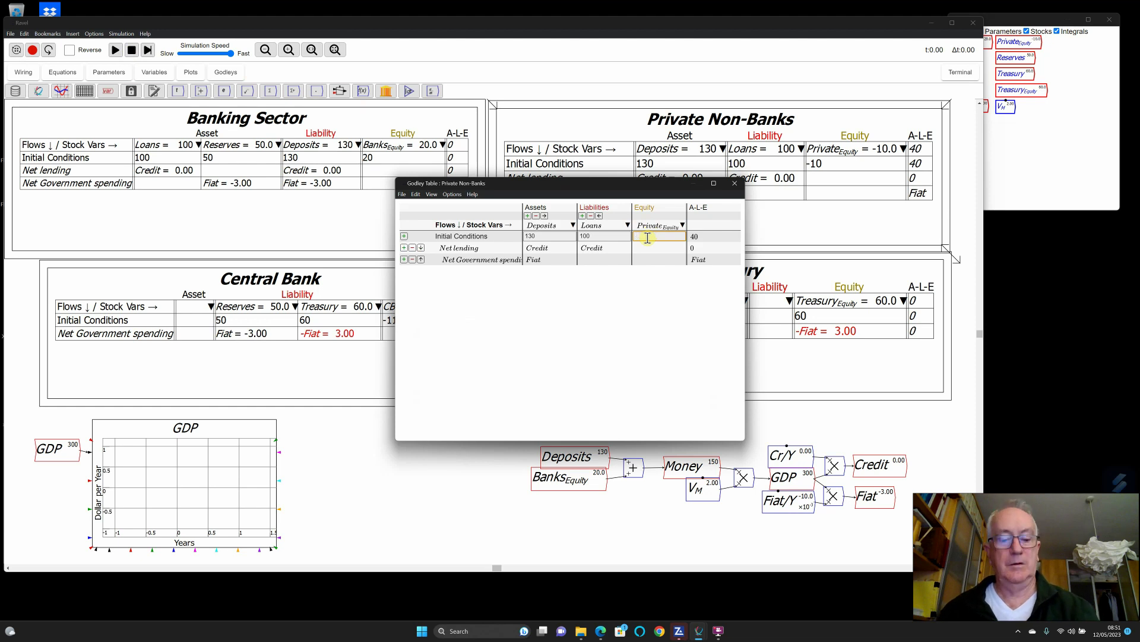
text(30)
key(Return)
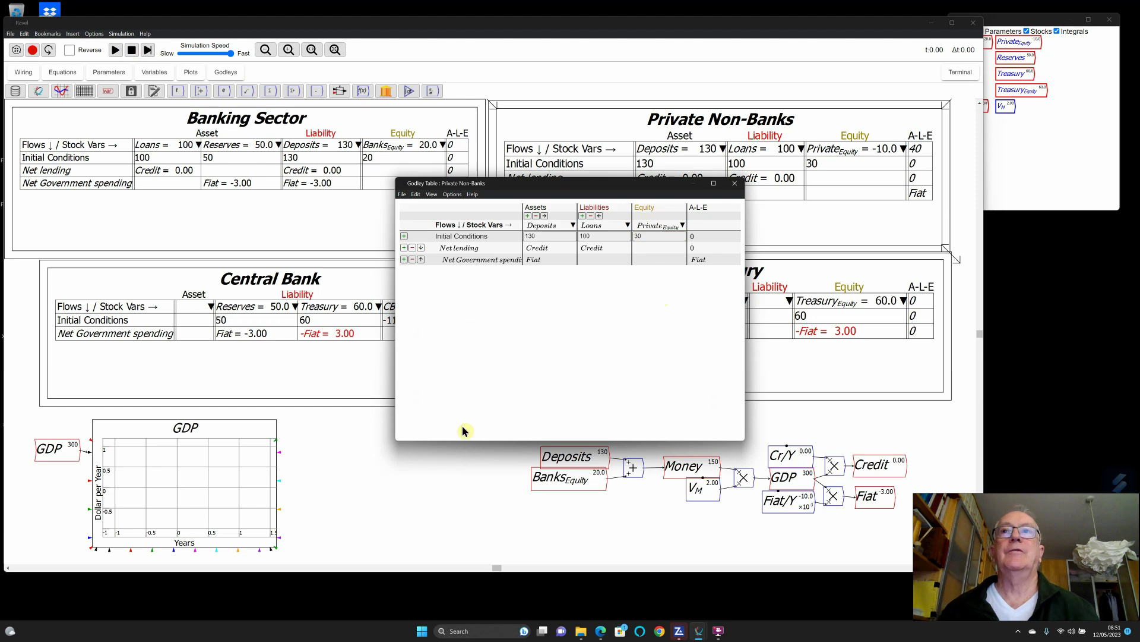
click(442, 472)
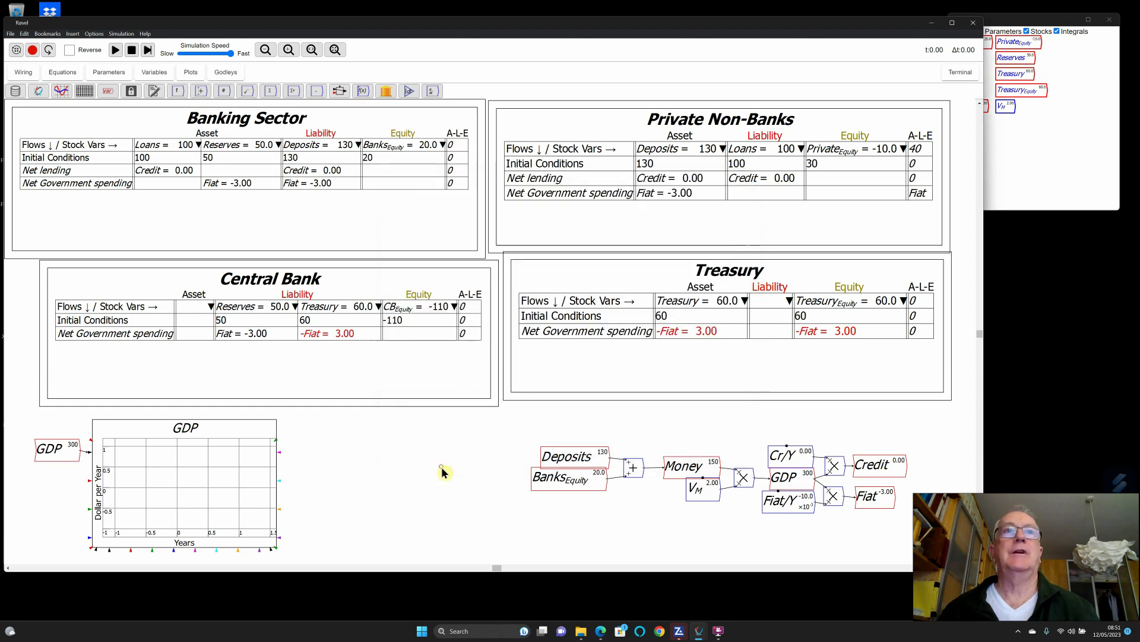
click(16, 51)
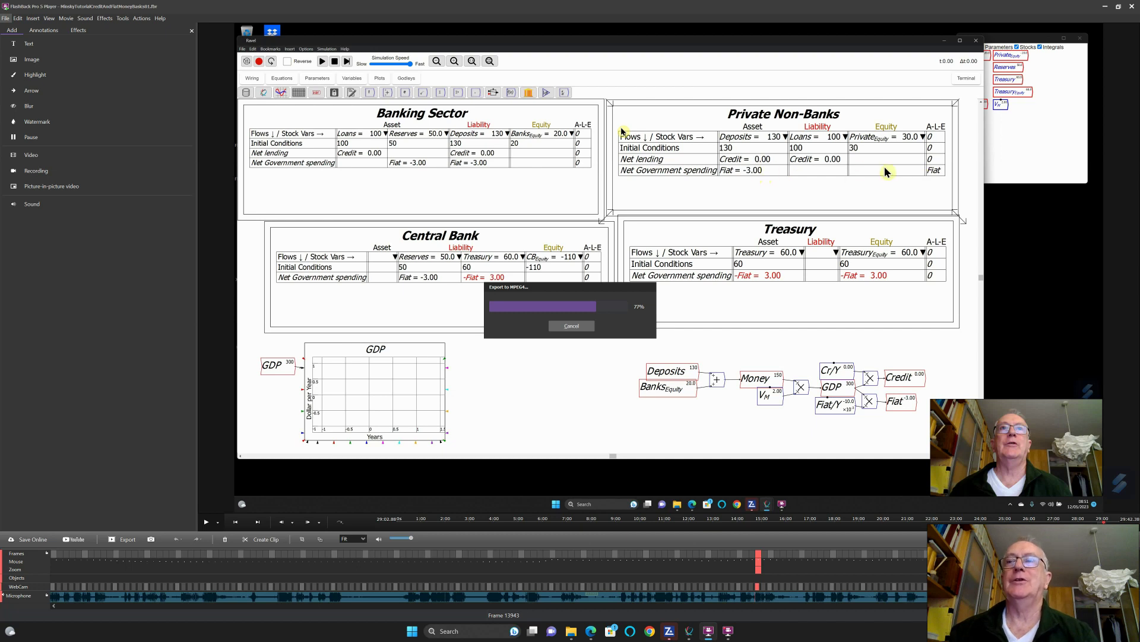
Switch back to Ravel and enter Fiat under Private Equity in the Private Non-Banks table's Net Government spending row
key(alt+Tab)
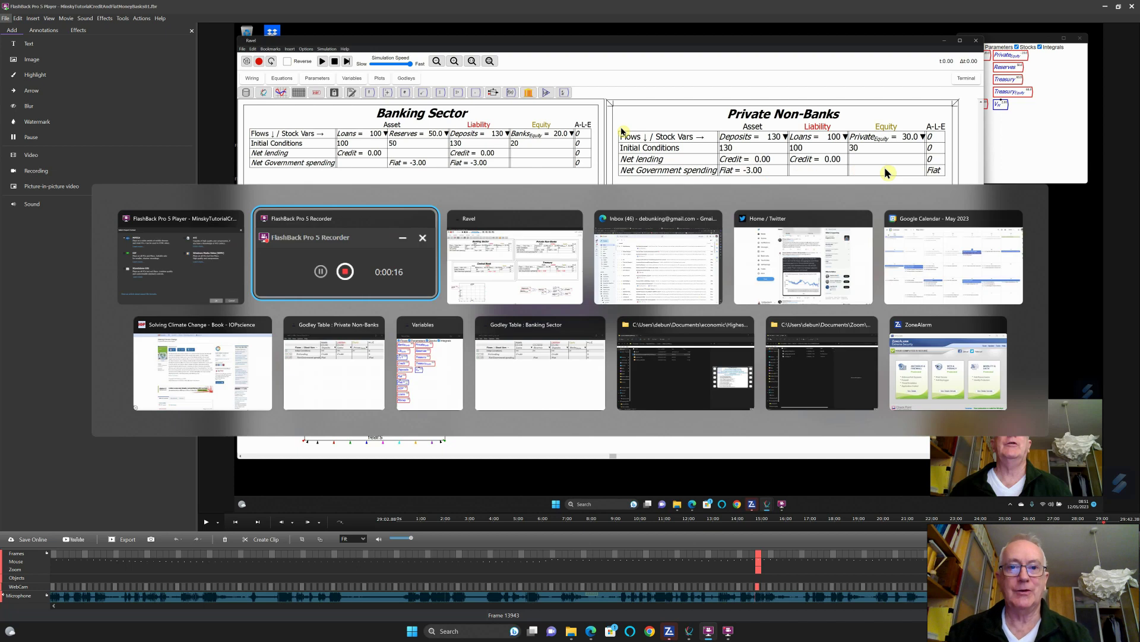
key(alt+Tab)
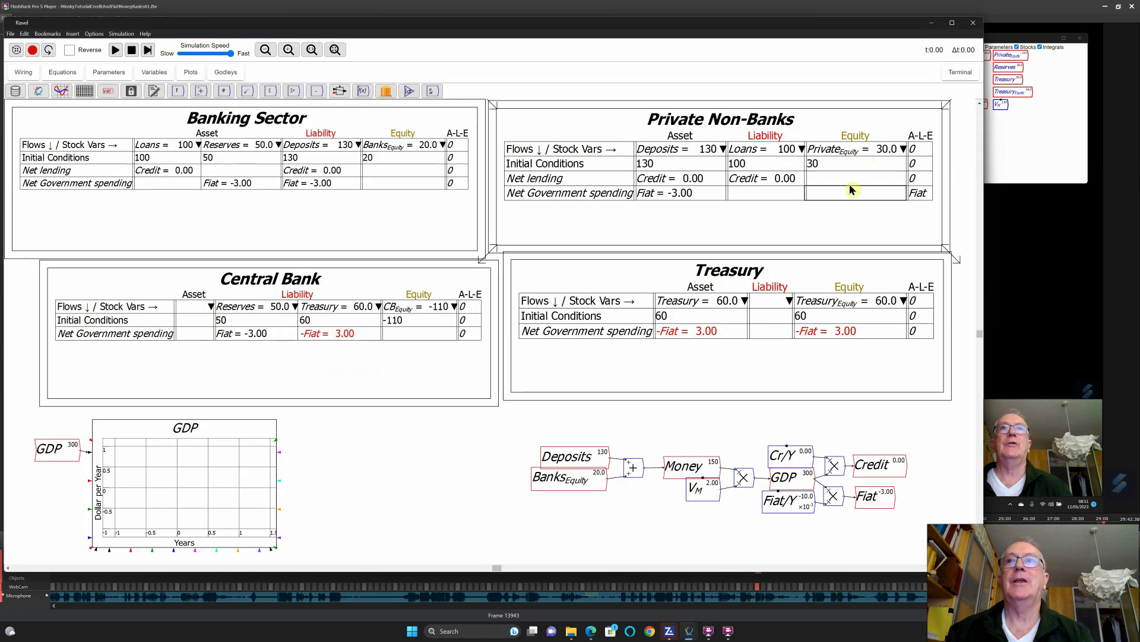
right_click(739, 215)
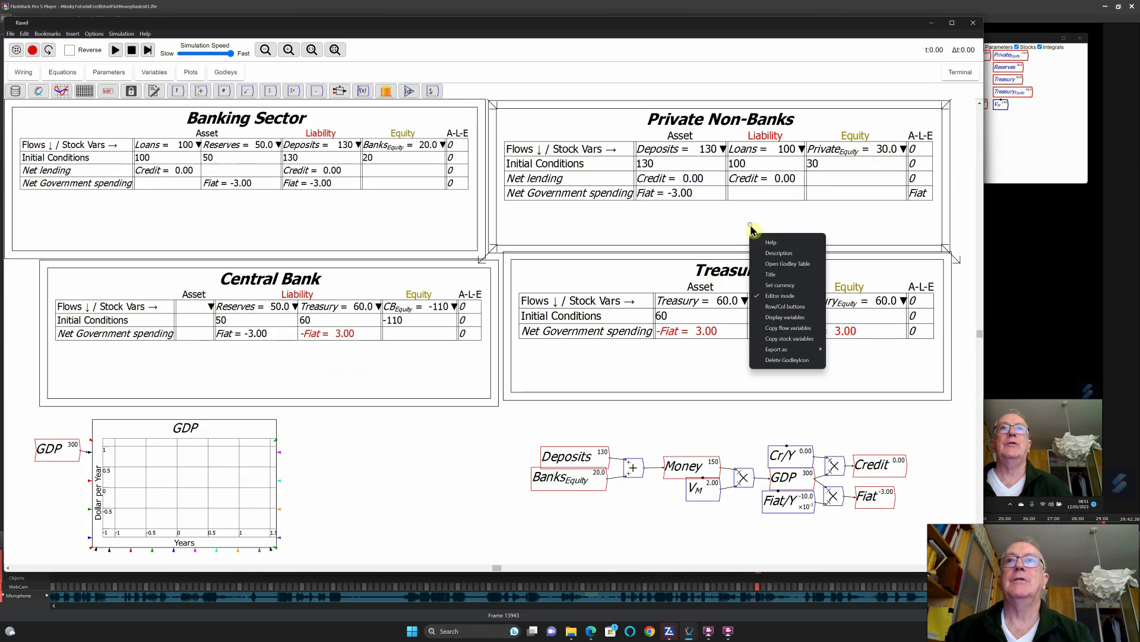
click(780, 261)
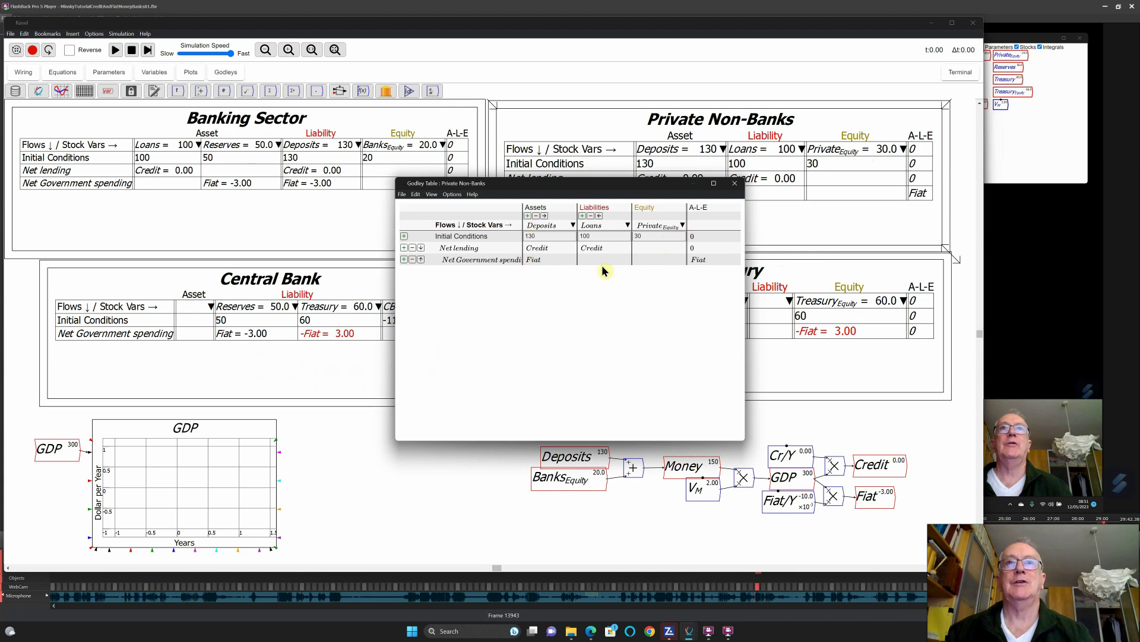
click(643, 260)
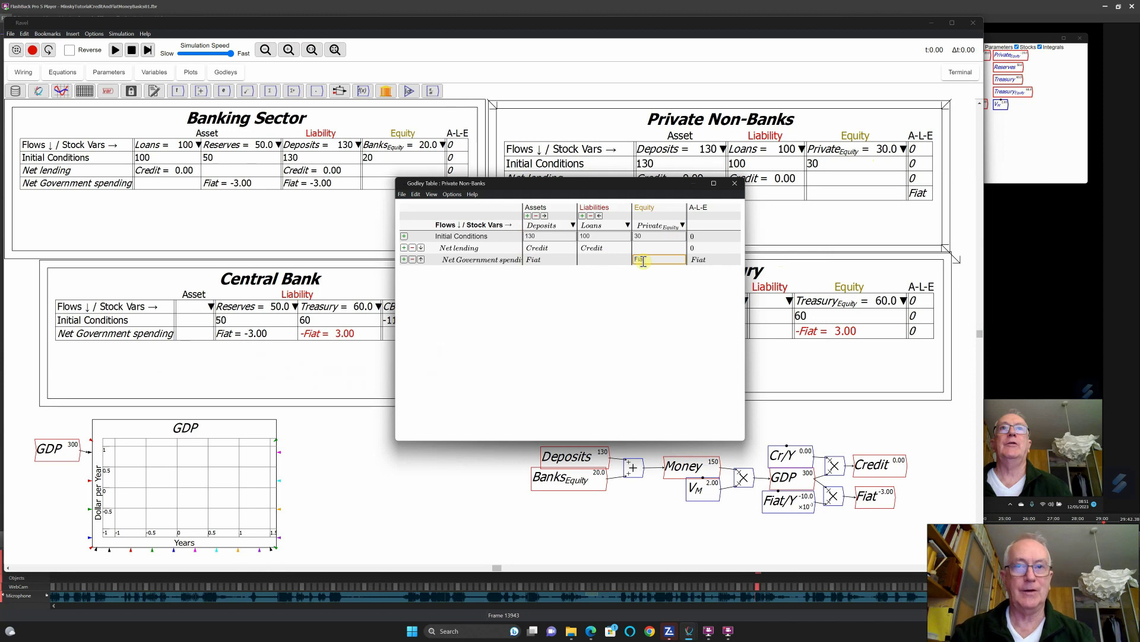
text(Fiat)
click(647, 297)
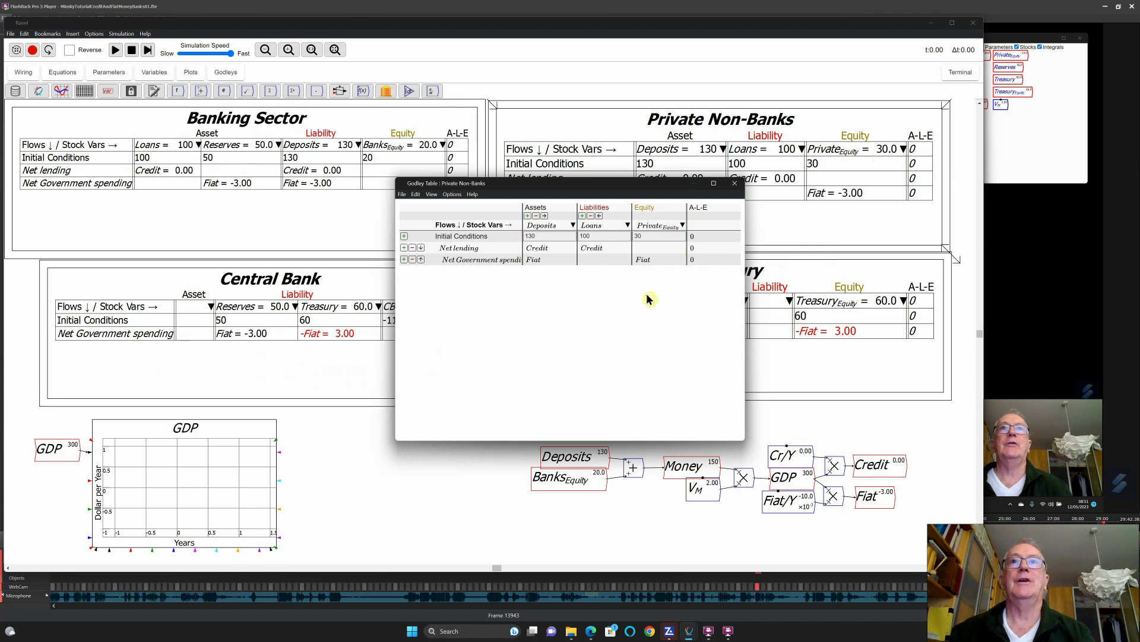
click(735, 183)
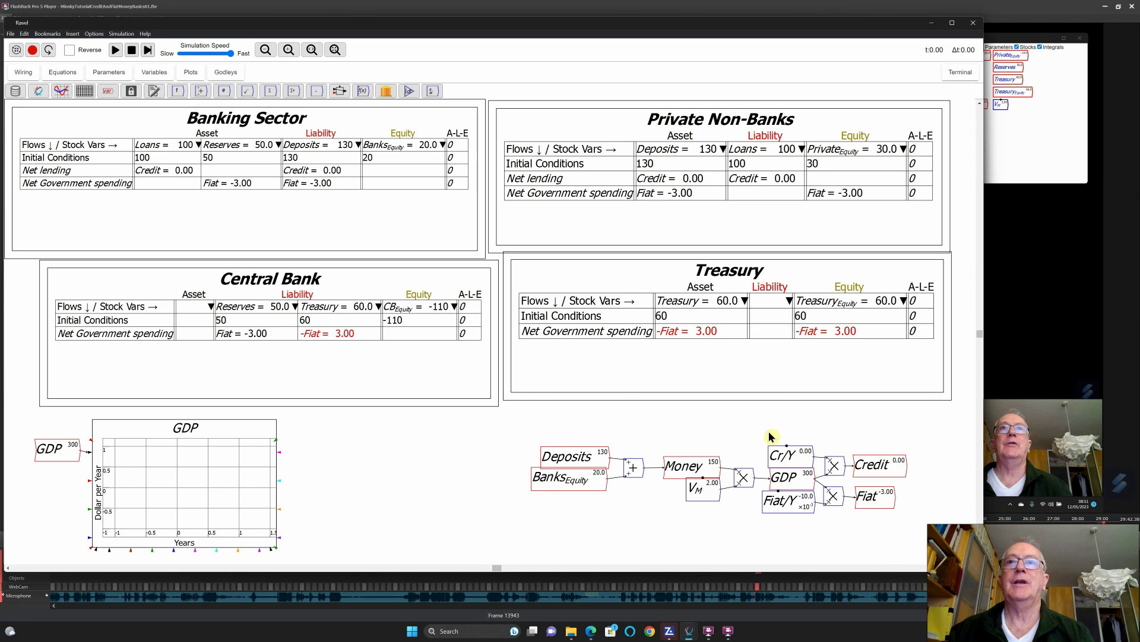
click(801, 334)
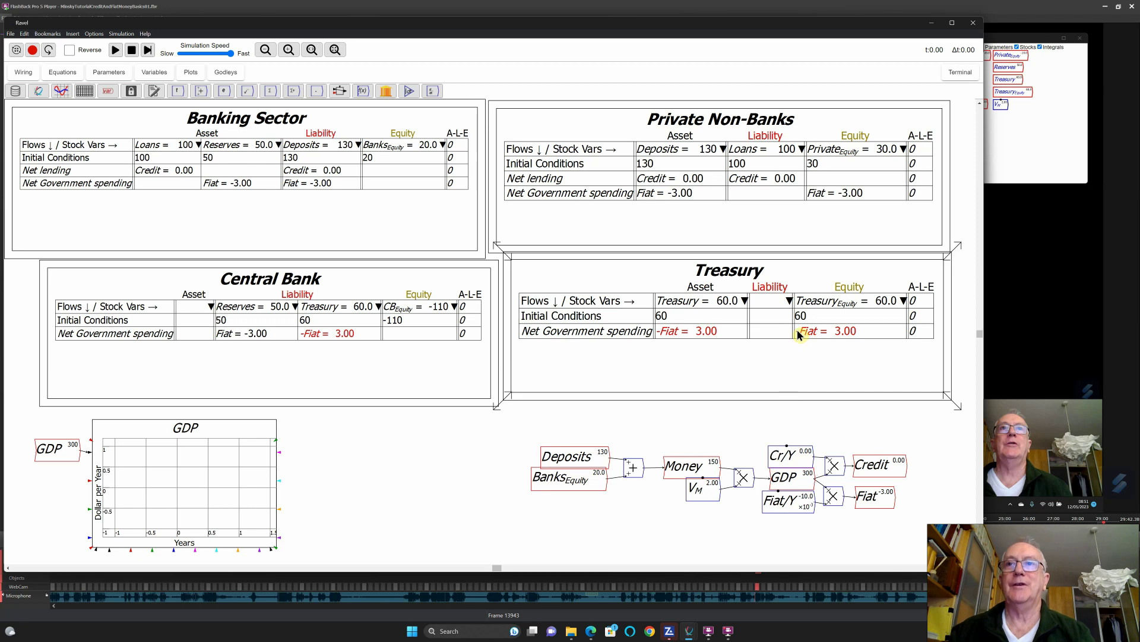